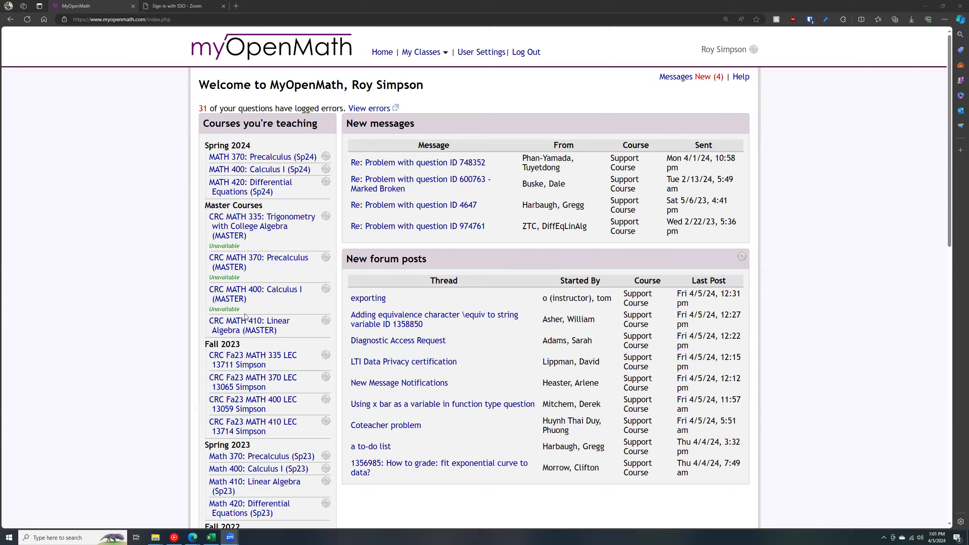
scroll(230, 311, down, 2)
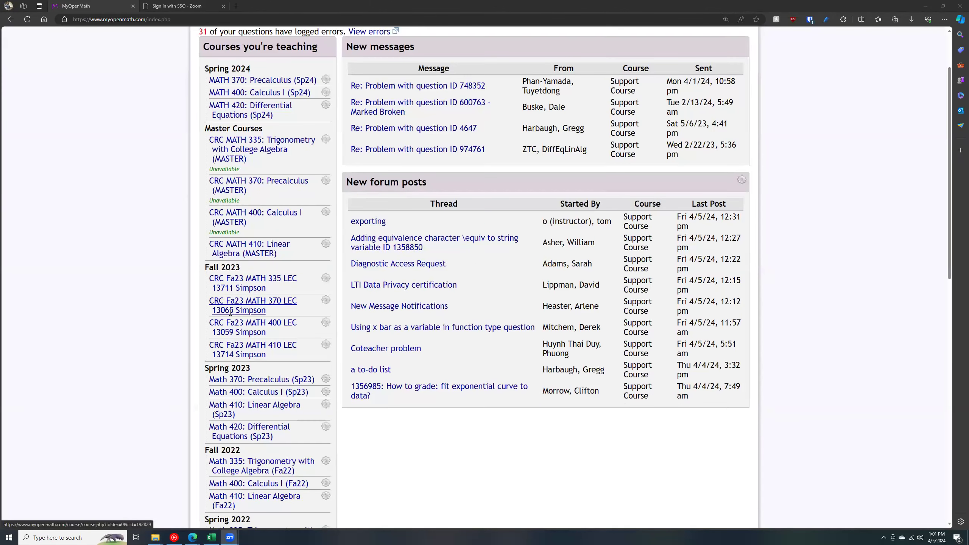
scroll(230, 311, up, 2)
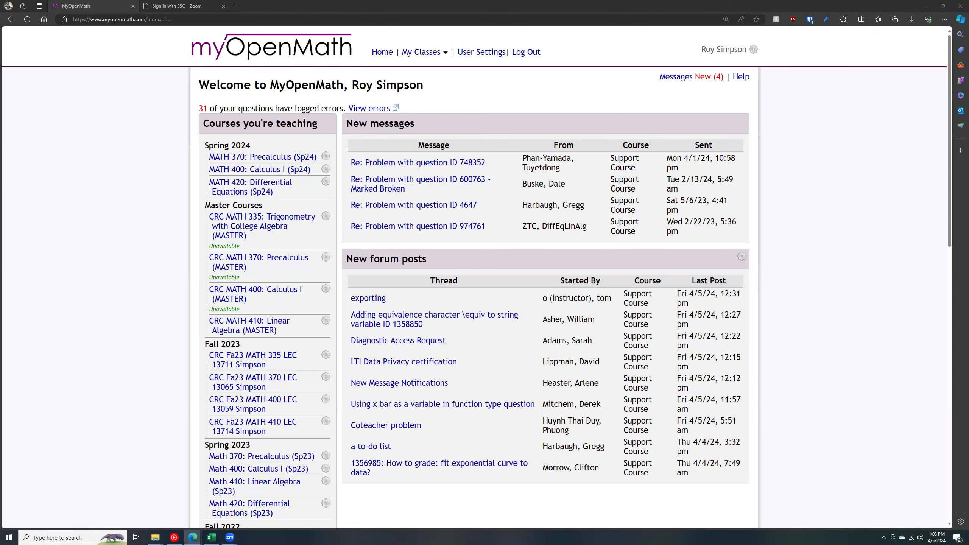
- Switch to the Canvas MATH 370 Precalculus course, enter Student View and open the course's Modules page
drag(549, 8, 549, 10)
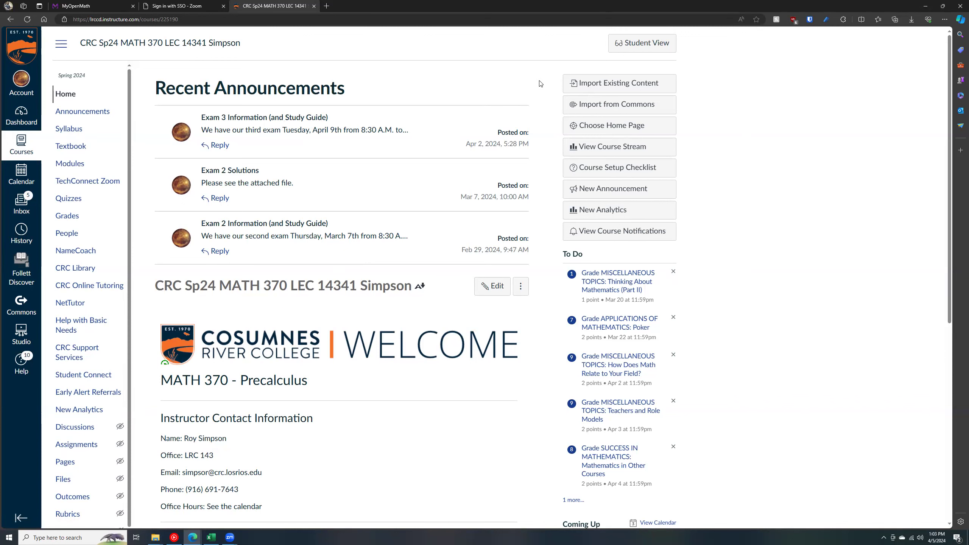
click(640, 45)
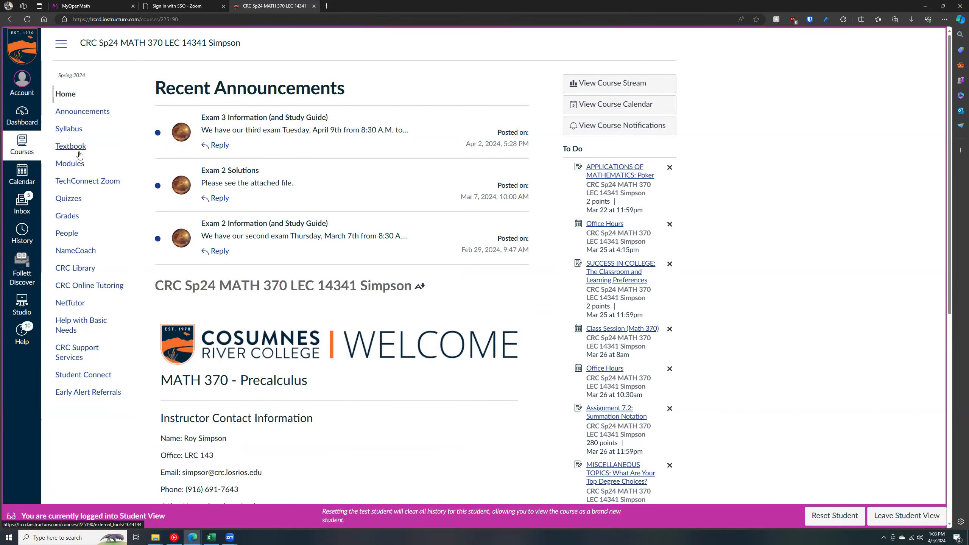
click(71, 163)
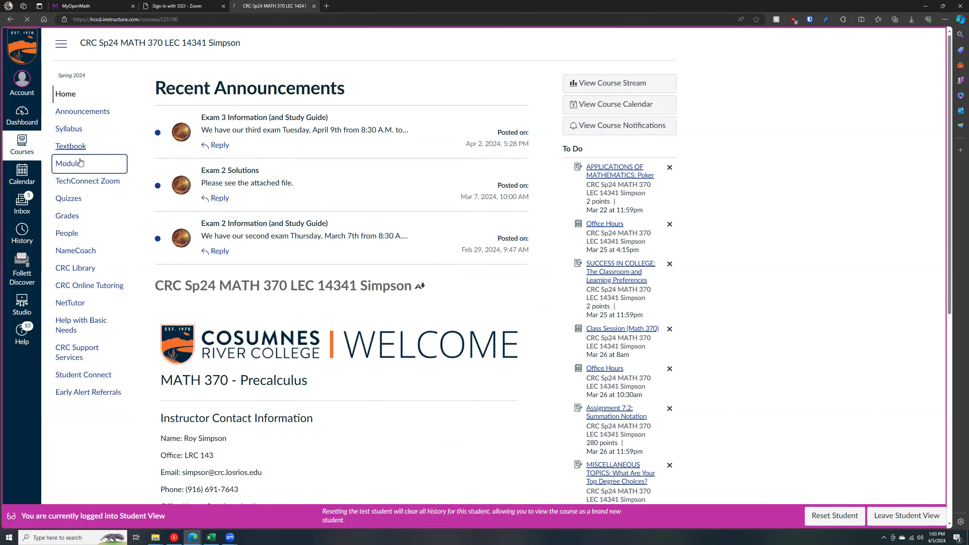
- Expand the Unit 4 - Trigonometry module and open Assignment 10.1: Angles and Their Measure
click(180, 138)
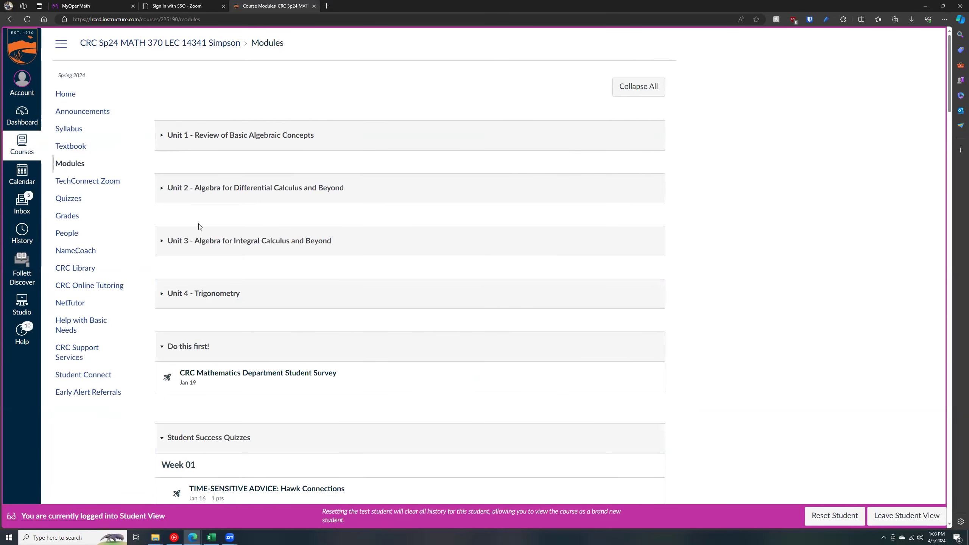
scroll(207, 181, down, 5)
scroll(209, 187, down, 2)
scroll(209, 187, up, 7)
click(229, 292)
scroll(231, 141, down, 5)
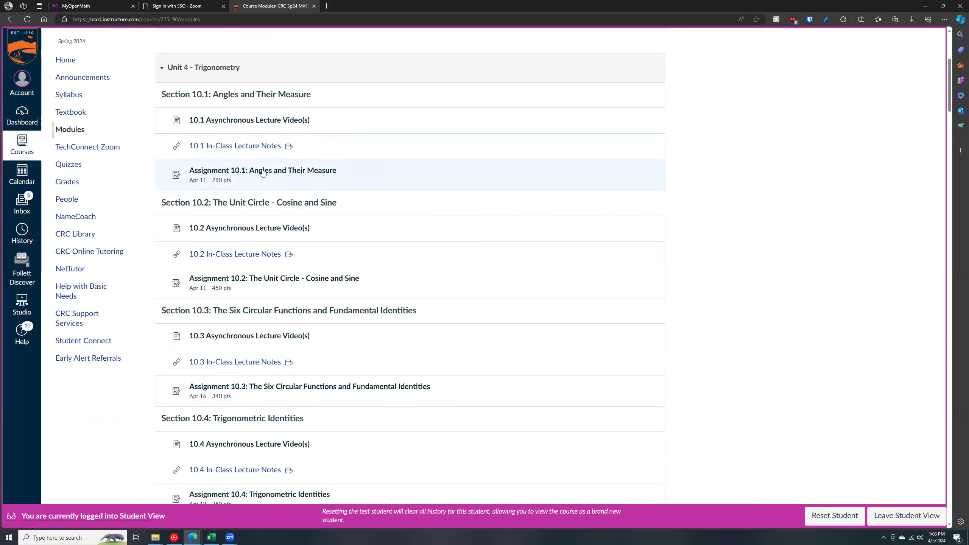
click(230, 174)
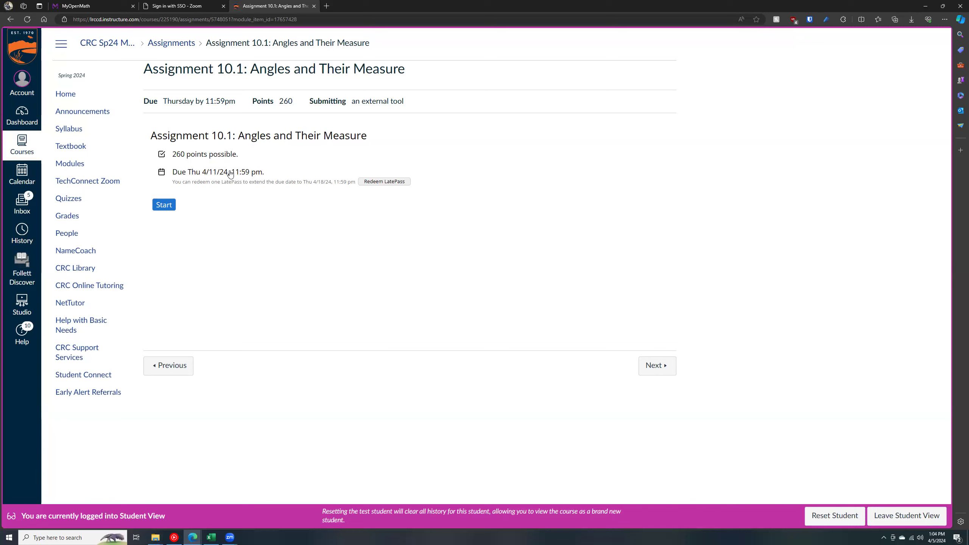
- Start Assignment 10.1 and advance past the instructions to Question 2
click(164, 207)
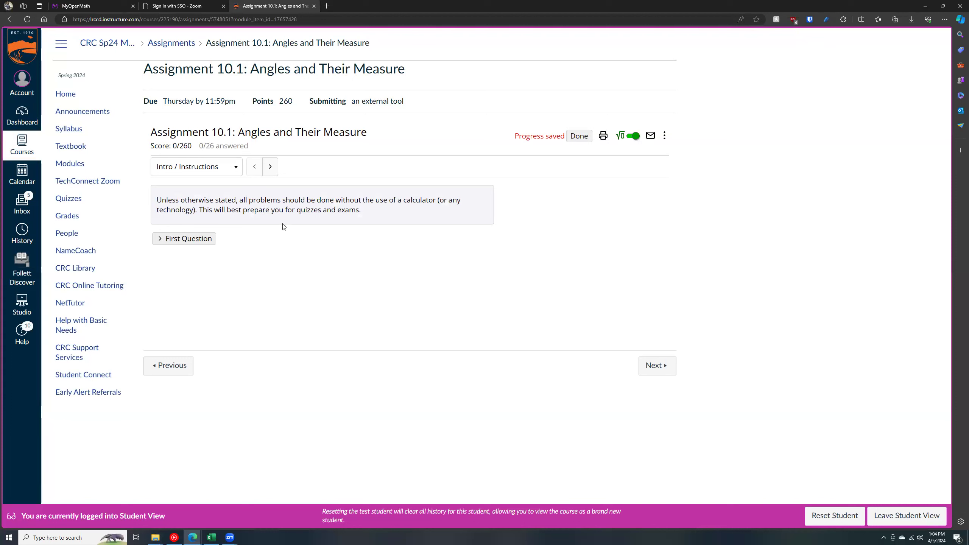
click(274, 174)
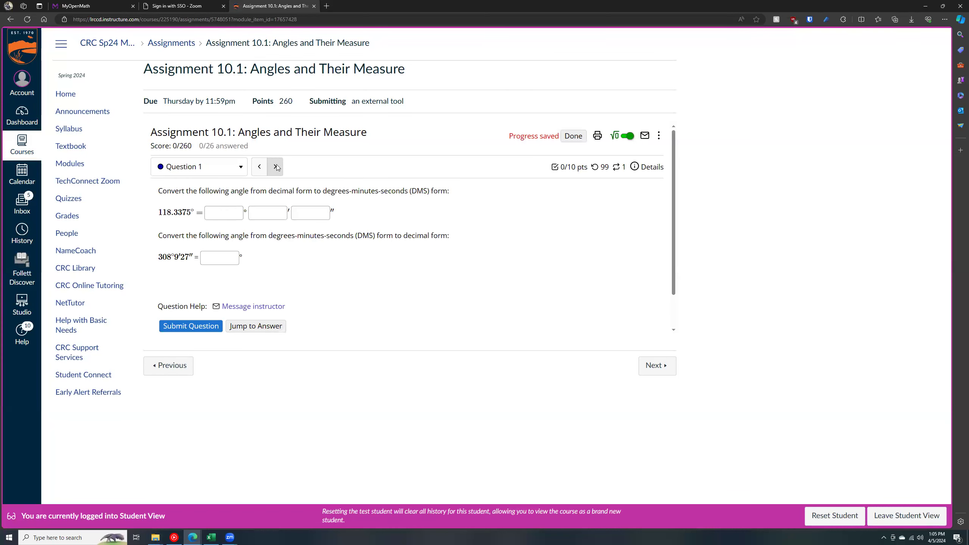
click(276, 168)
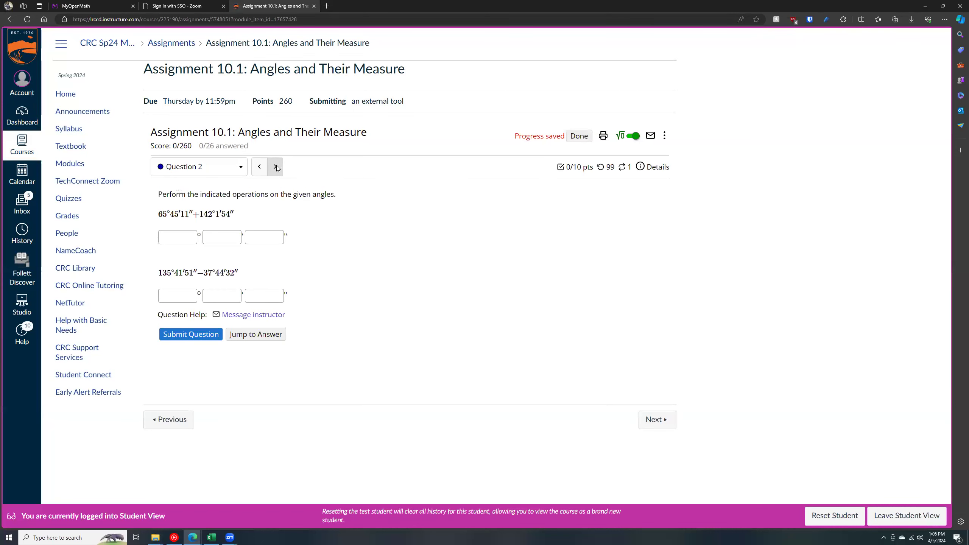
- Show the full answer-format hint for the seconds box of the angle addition in Question 2
click(167, 236)
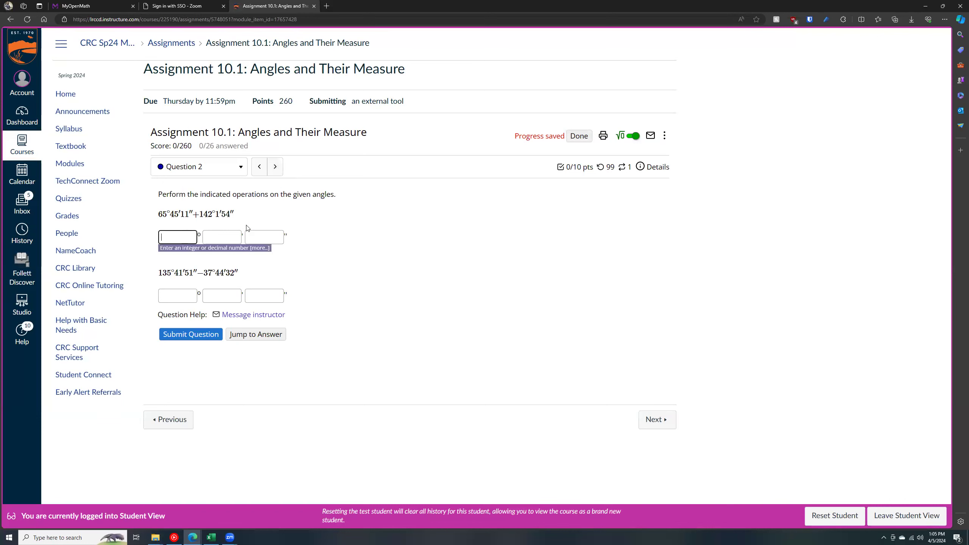
click(223, 237)
click(267, 236)
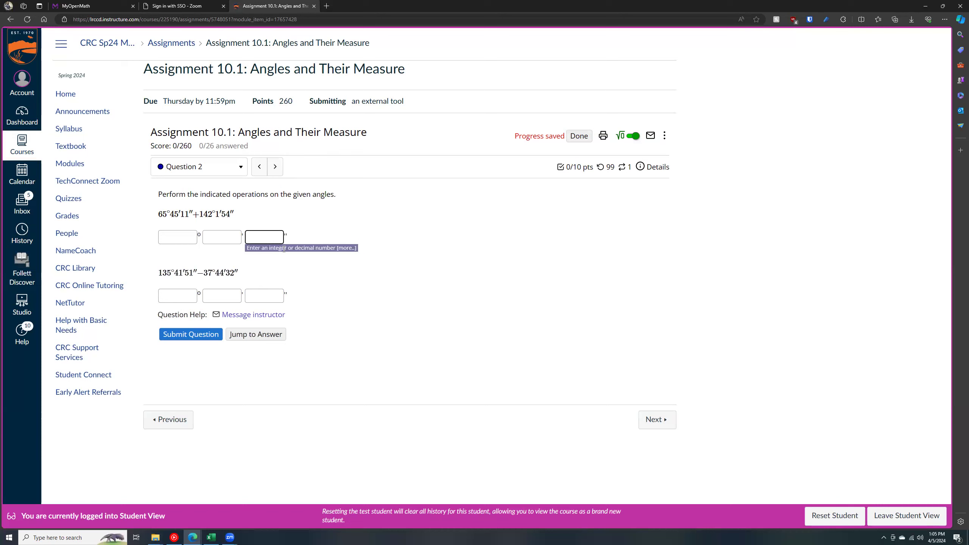
click(340, 248)
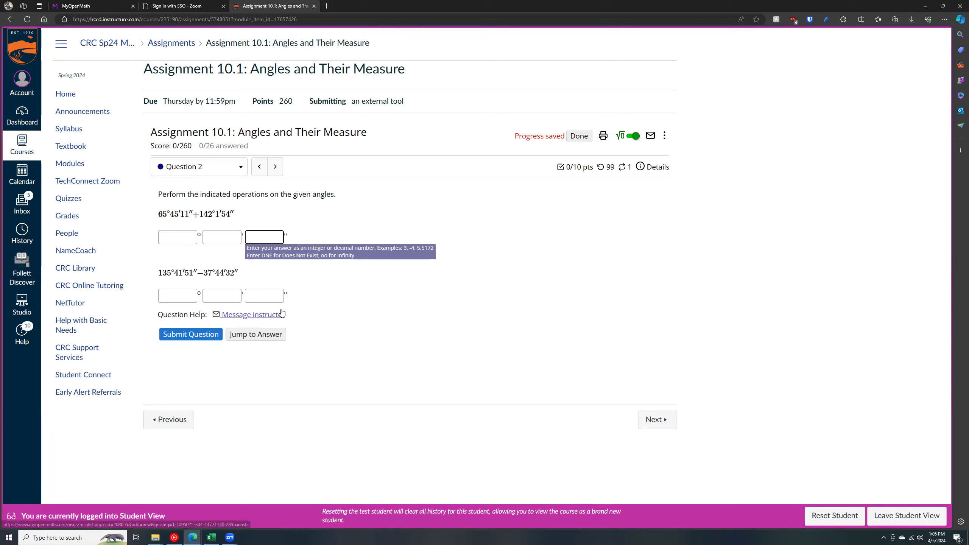
- Open a new message to the instructor about Question 2 and compare it with the assignment page
click(253, 314)
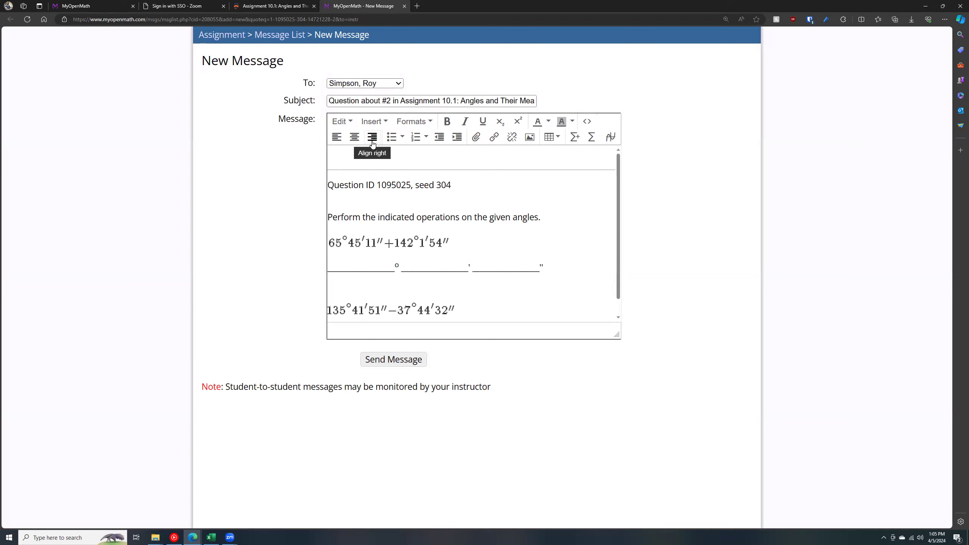
click(264, 6)
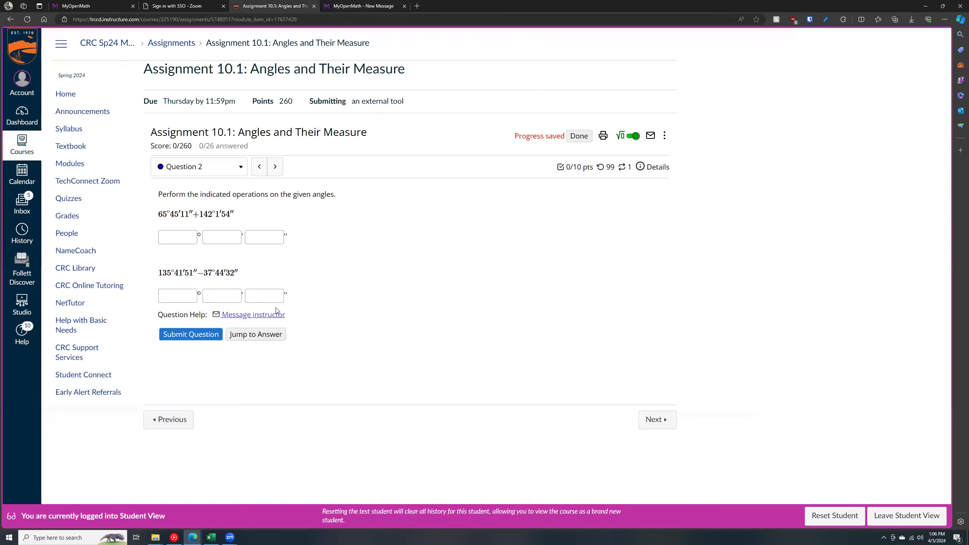
click(358, 6)
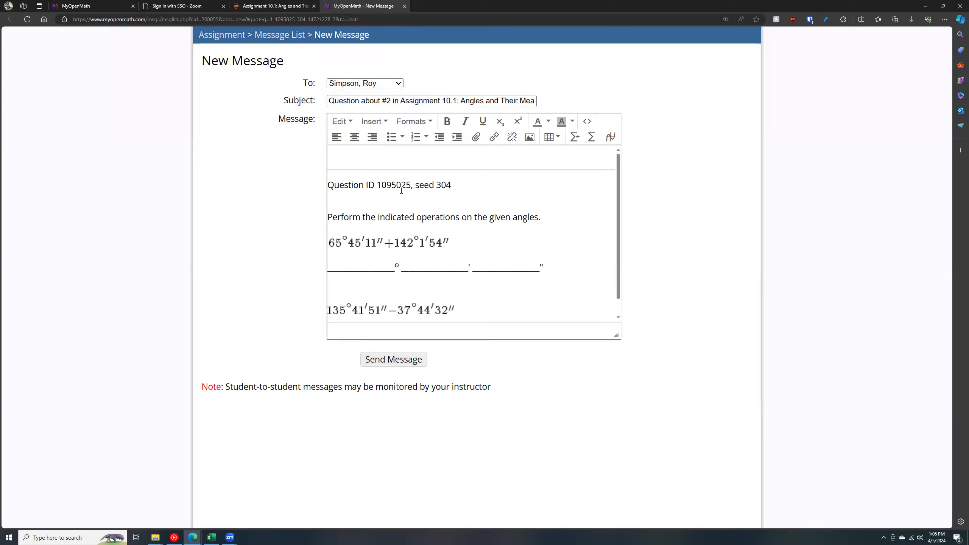
click(398, 160)
text(fioushfiousrhfisurfisfdvbdifvbirvbb)
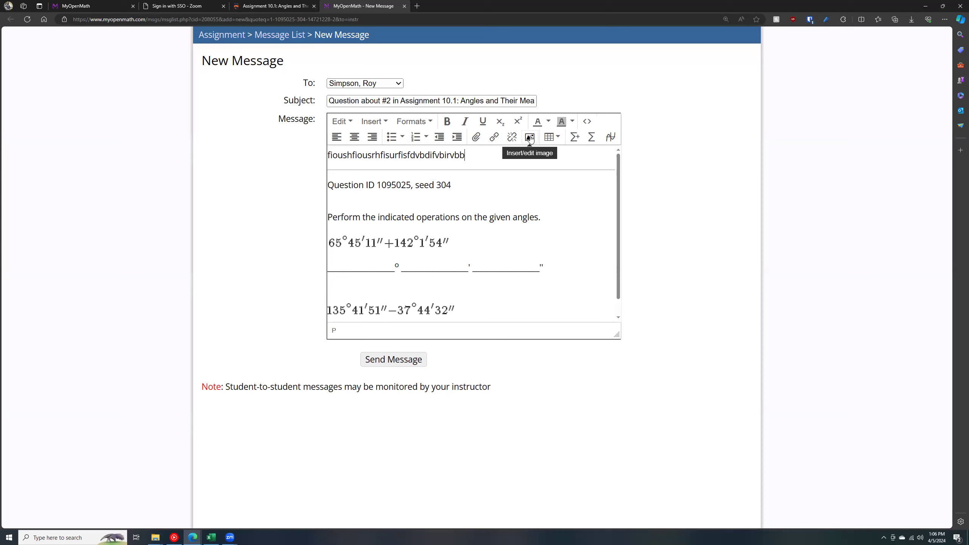
double_click(492, 156)
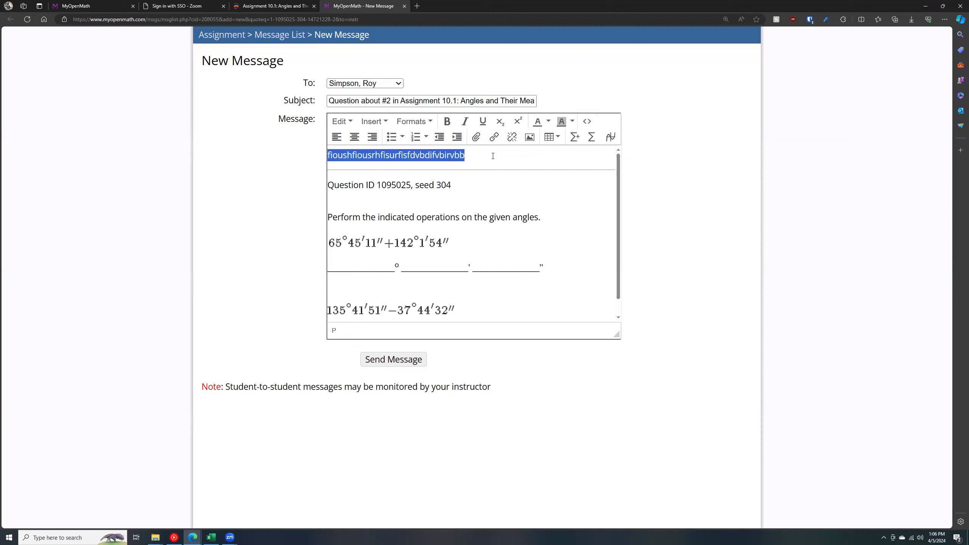
key(BackSpace)
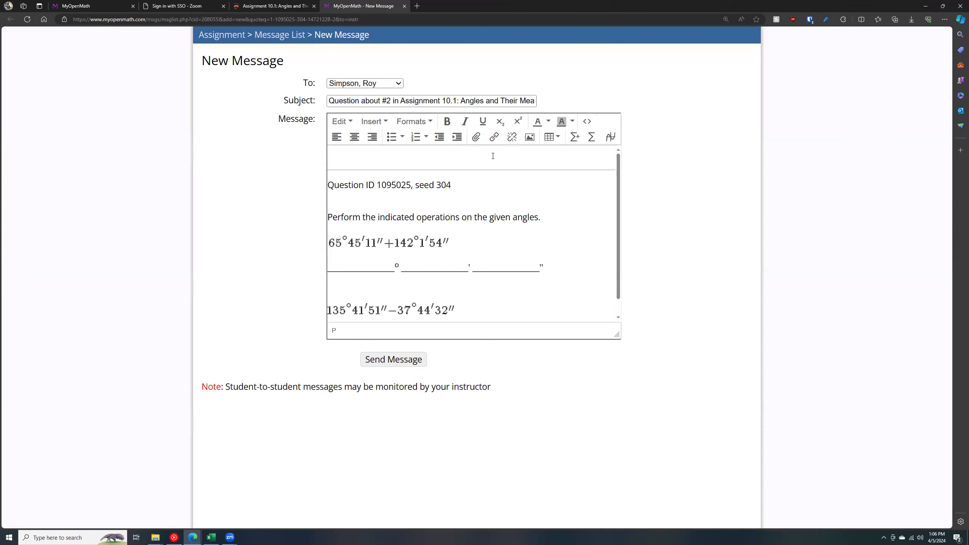
- Add a line above the quoted question in the message body and begin a backtick-enclosed math expression with f(x)=
key(Return)
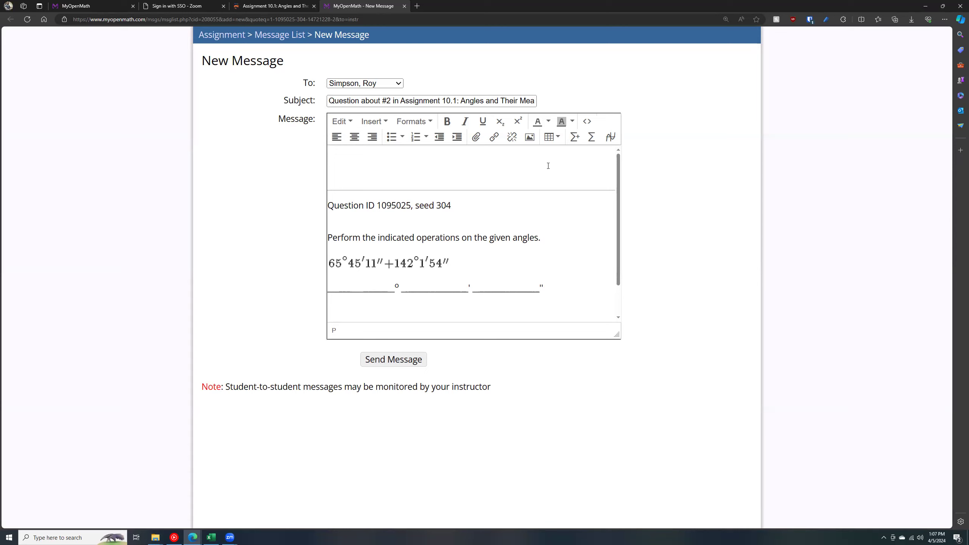
text(`f(x)=)
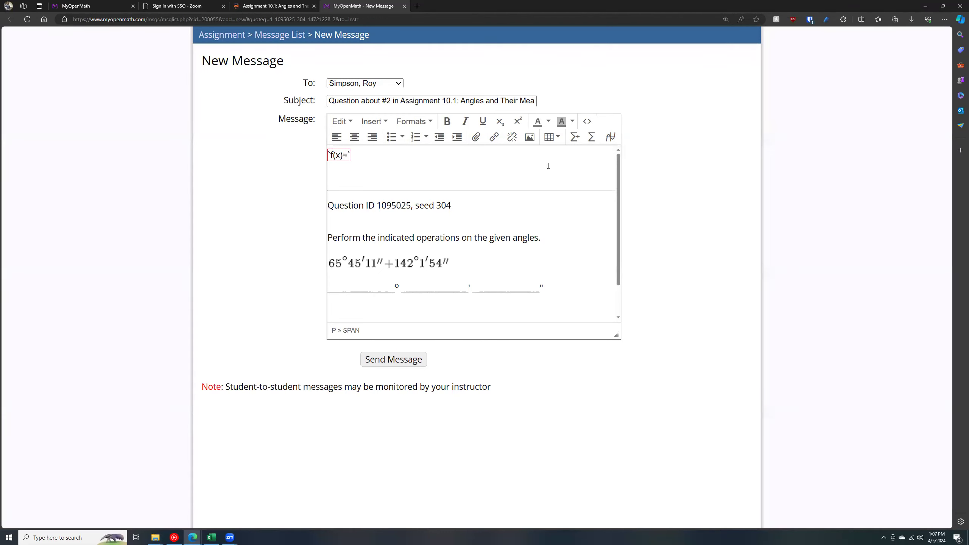
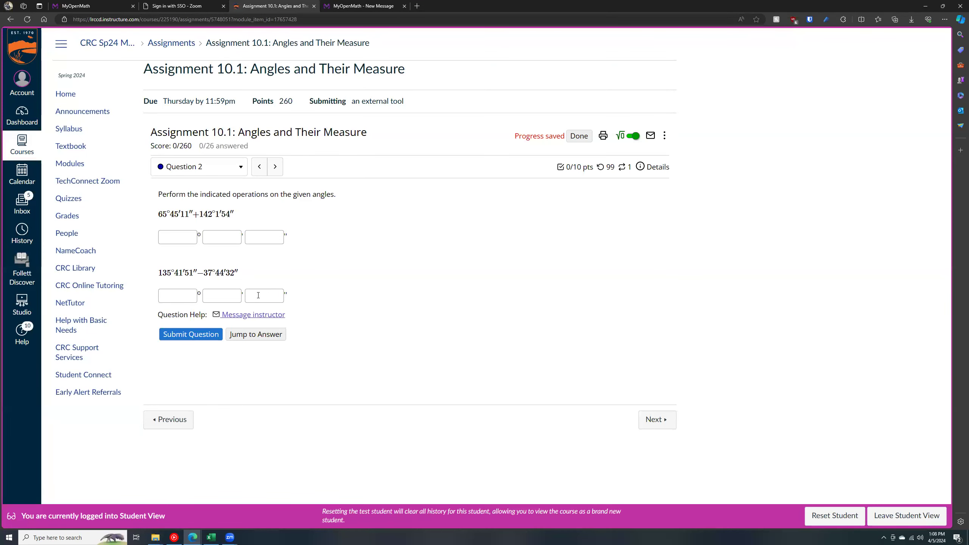
- Revisit the instructor message from Question 2 and return to the assignment
click(253, 314)
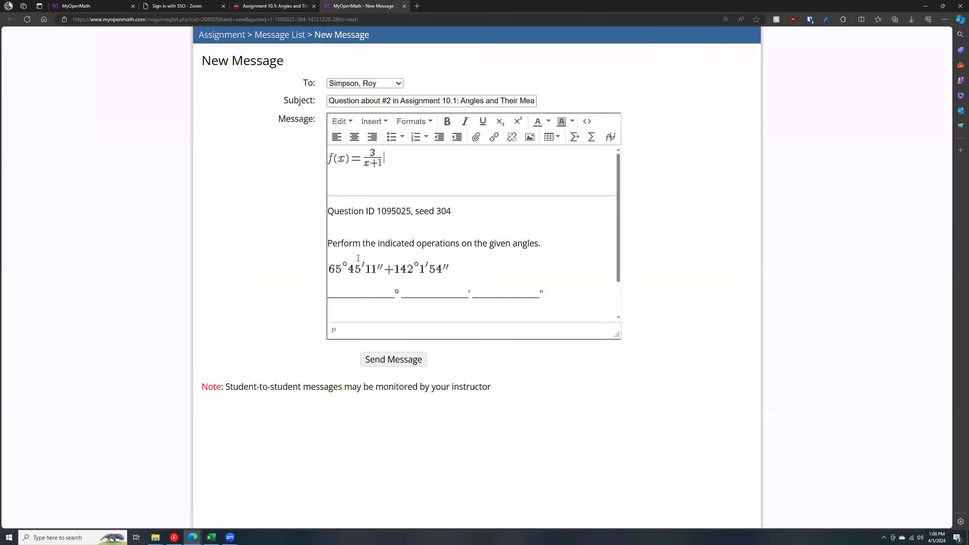
click(269, 6)
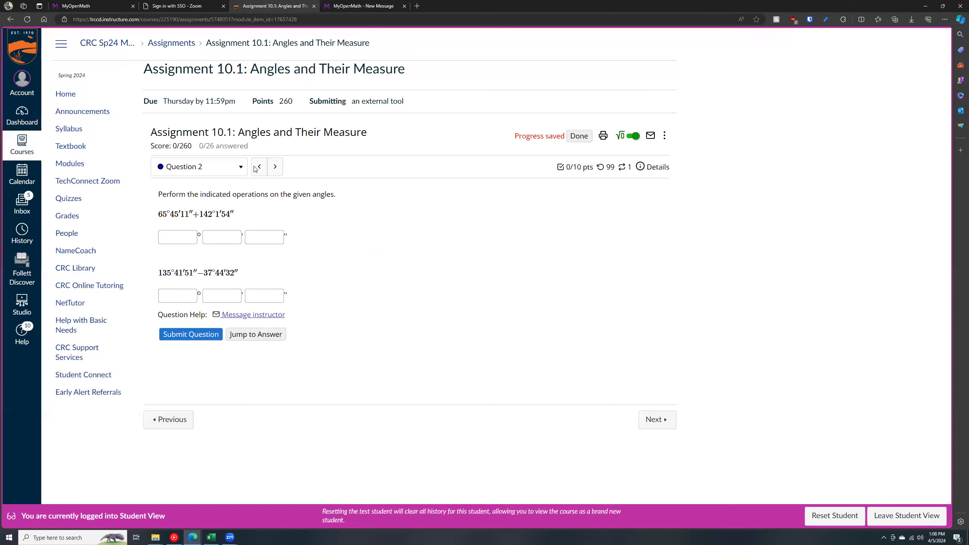
- Advance to Question 5 and draw three short line segments on the upper-right part of the unit circle graph
click(275, 166)
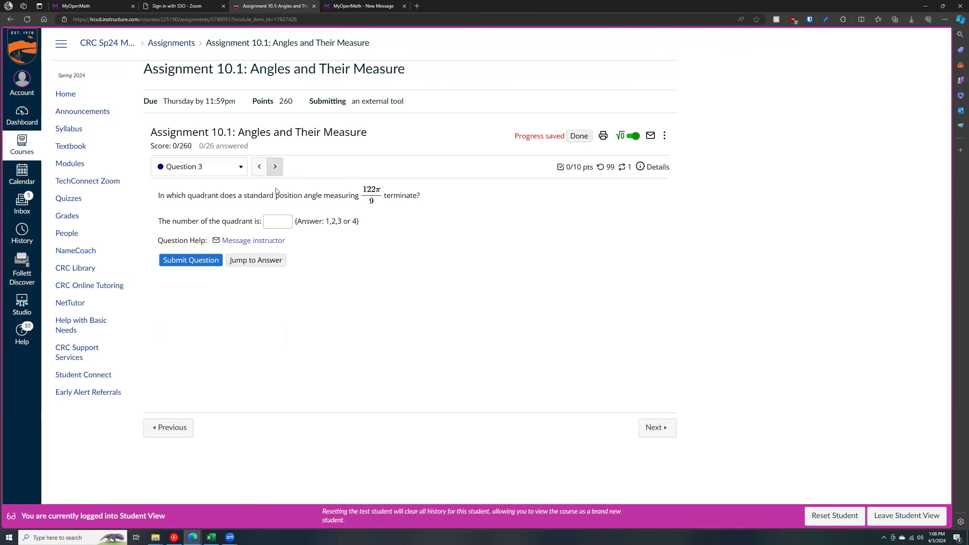
click(275, 165)
click(275, 165)
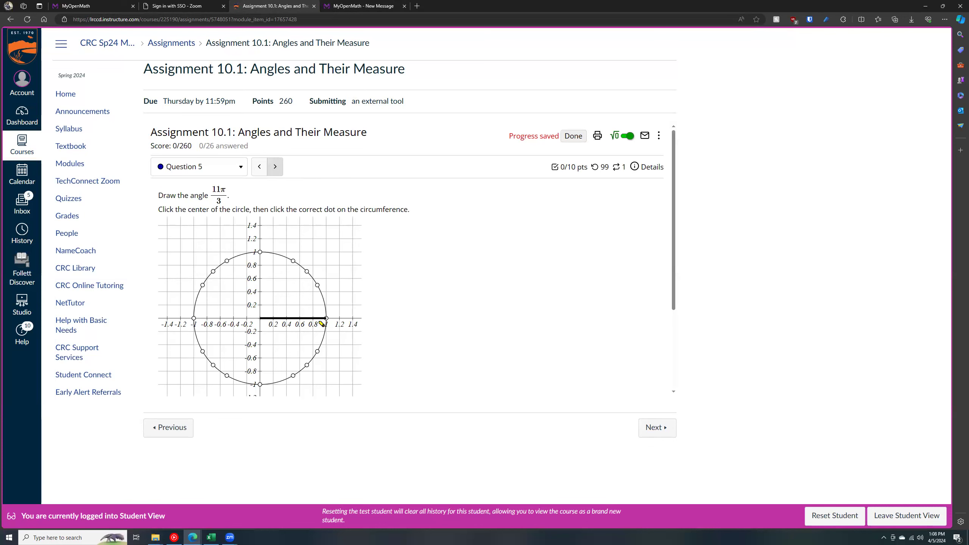
click(317, 288)
click(290, 301)
click(290, 279)
click(293, 259)
click(316, 271)
click(333, 285)
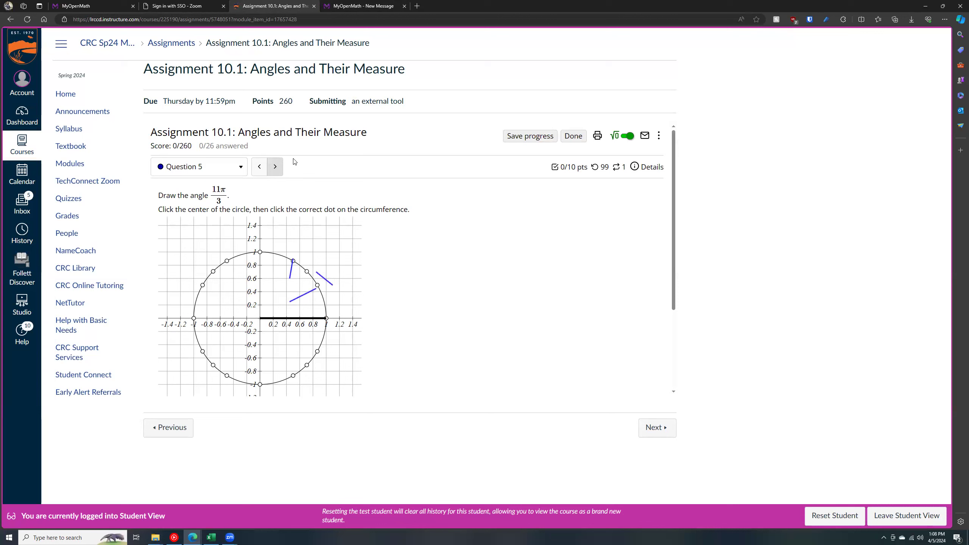
- Advance to Question 6, enter r as the coterminal angle and submit the answer
click(273, 167)
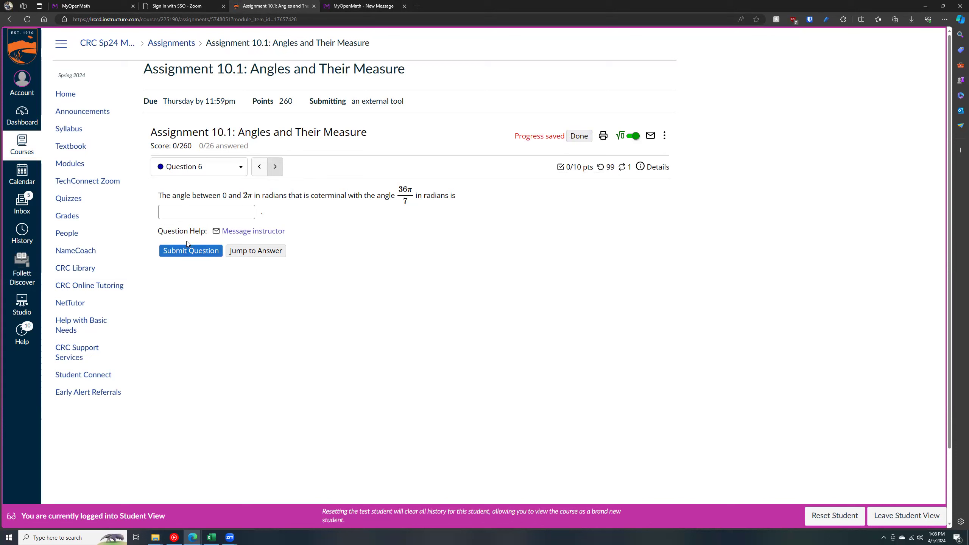
click(197, 212)
text(r)
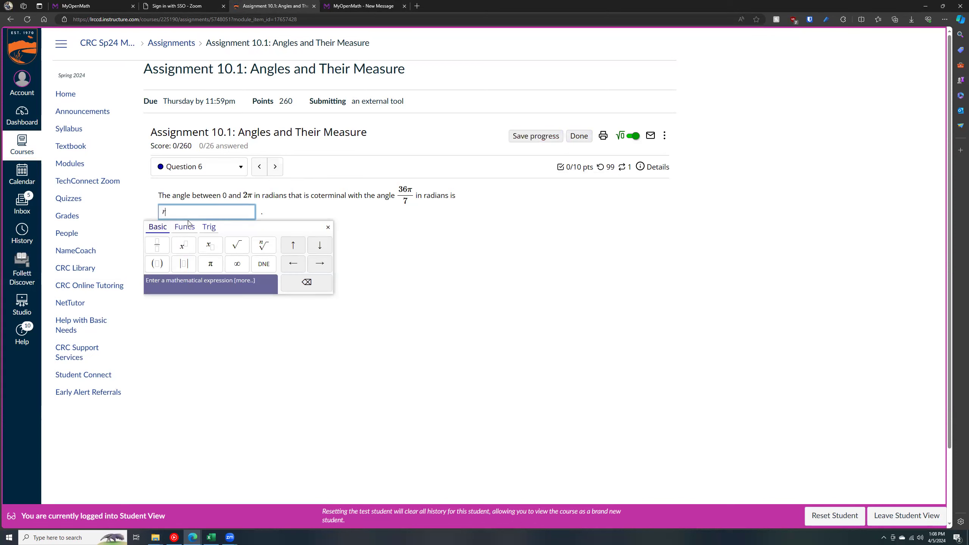
key(Return)
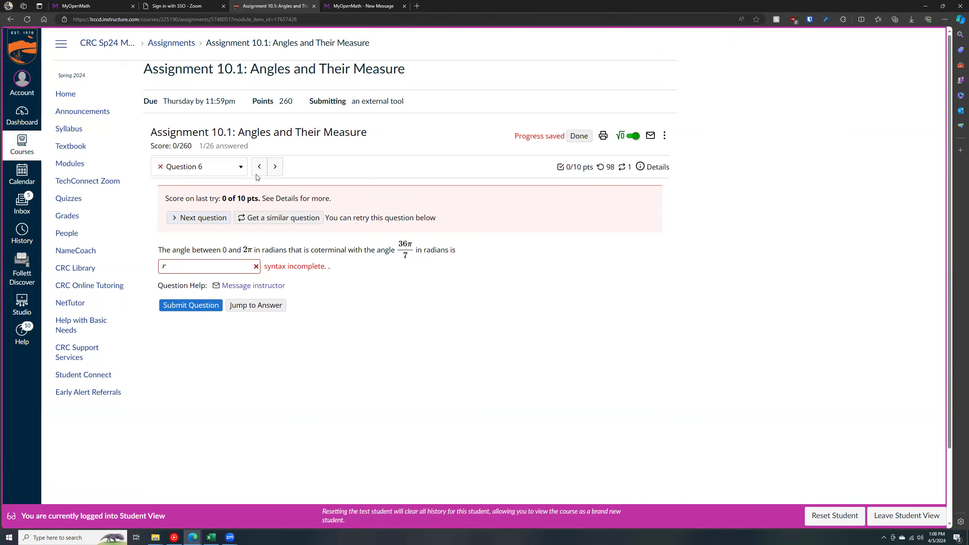
- Page through the remaining assignment questions up to Question 19 to examine their types and help options
click(278, 167)
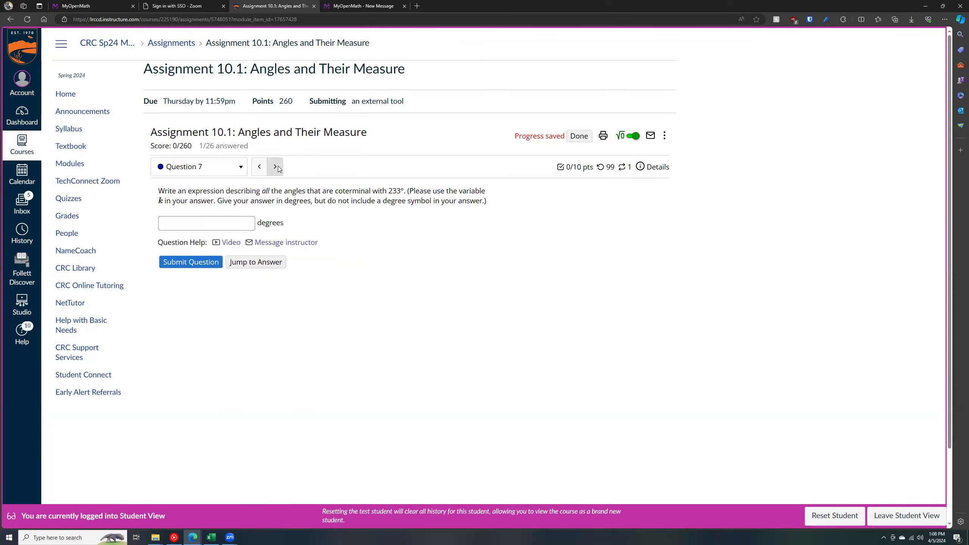
click(259, 167)
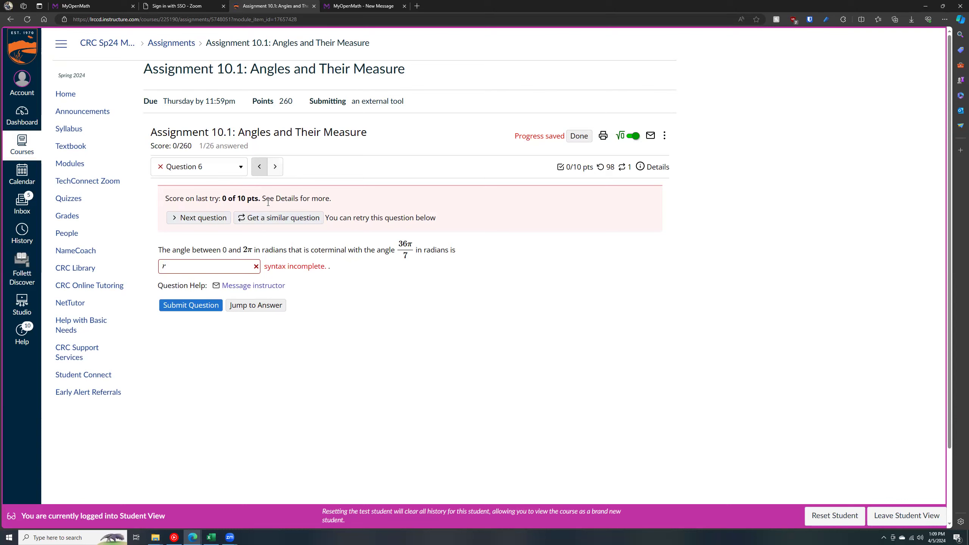
click(282, 171)
click(282, 171)
click(282, 170)
click(282, 171)
click(282, 171)
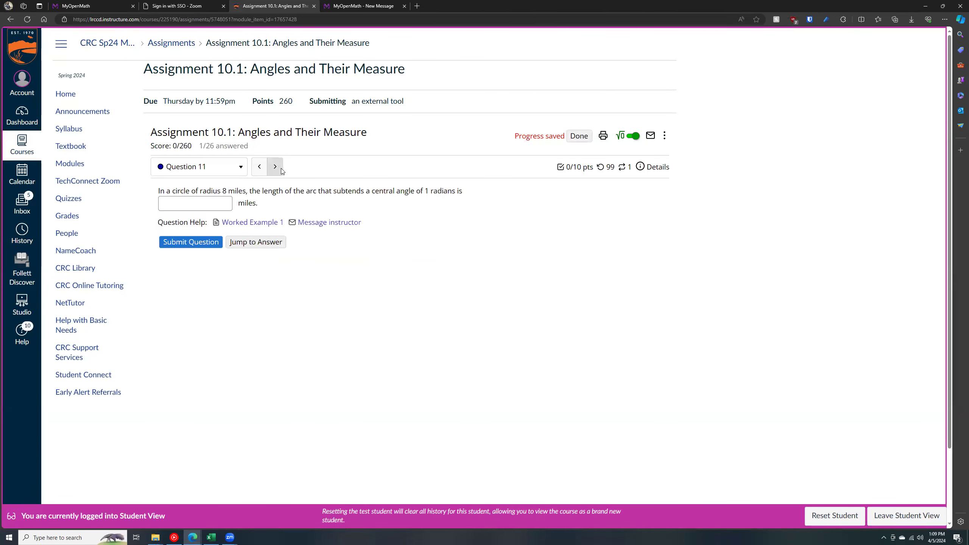
click(282, 171)
click(282, 170)
click(282, 170)
click(282, 170)
click(282, 170)
click(282, 170)
click(281, 170)
click(281, 168)
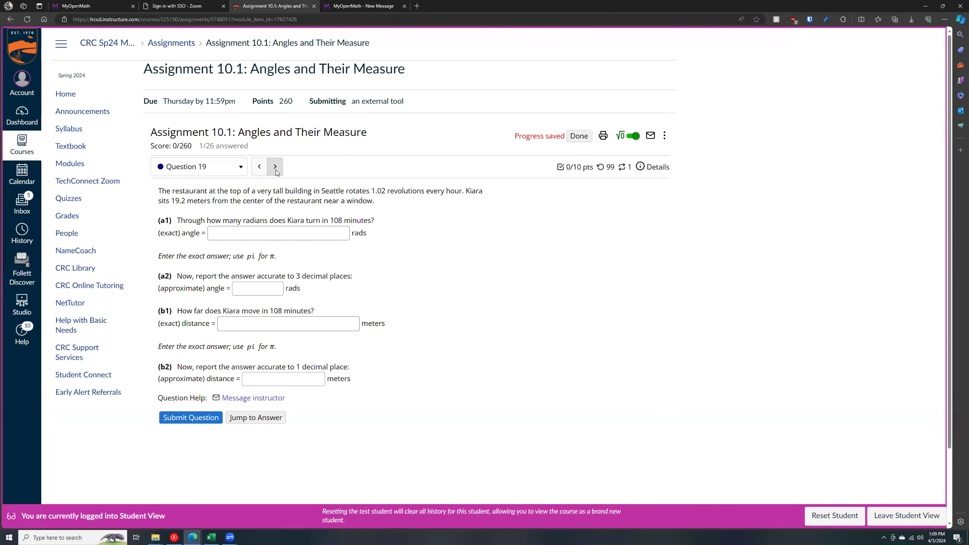
- Move on to Question 20 and examine the bicycle problem, its answer fields and its help option
click(276, 172)
click(276, 173)
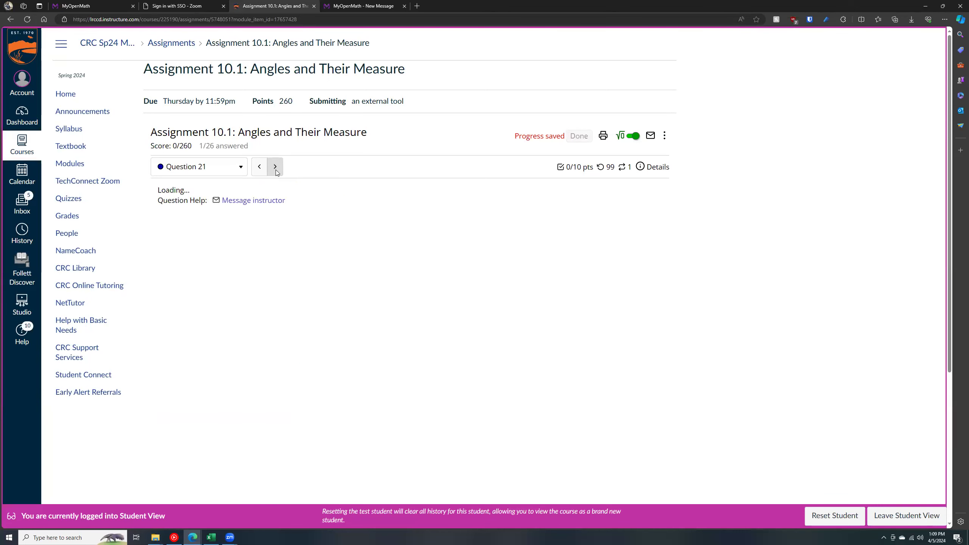
click(259, 167)
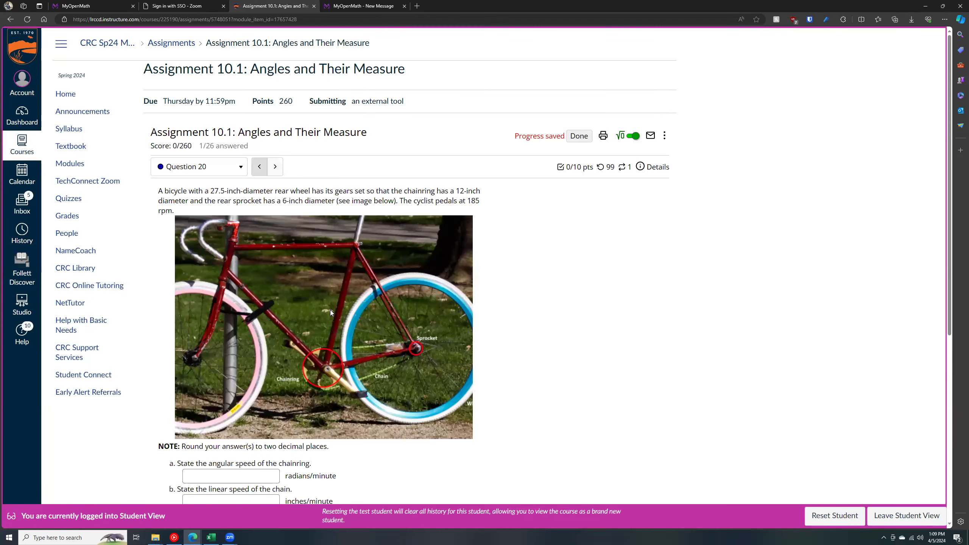
scroll(330, 309, down, 6)
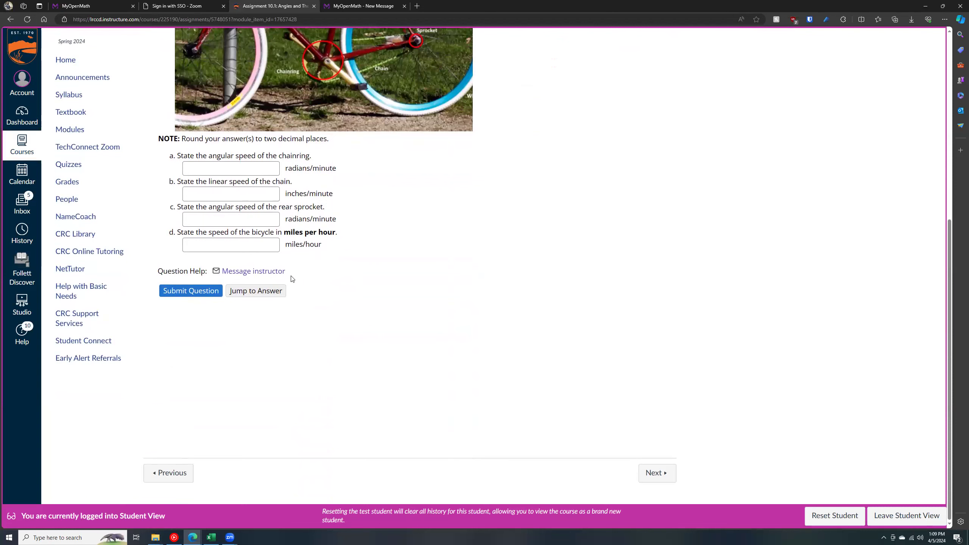
scroll(305, 285, up, 4)
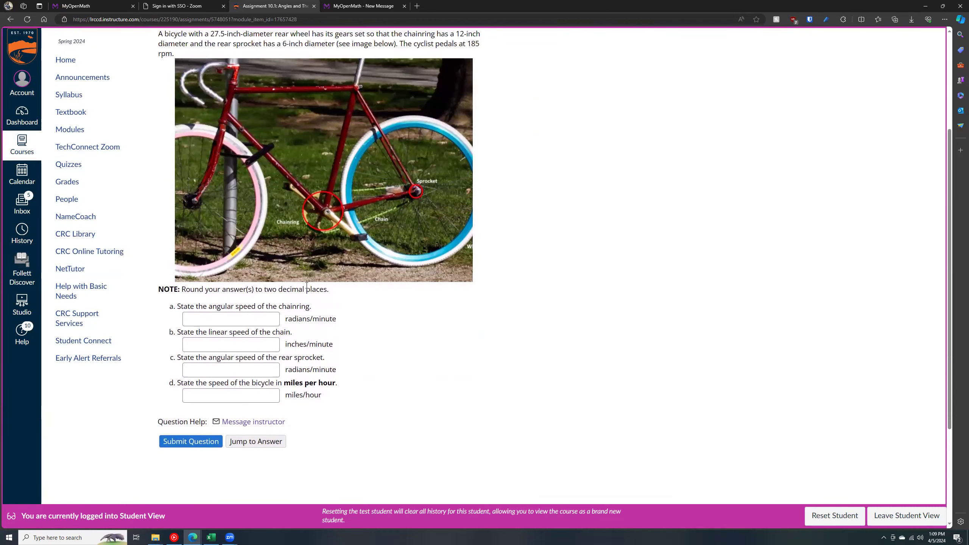
scroll(306, 285, up, 2)
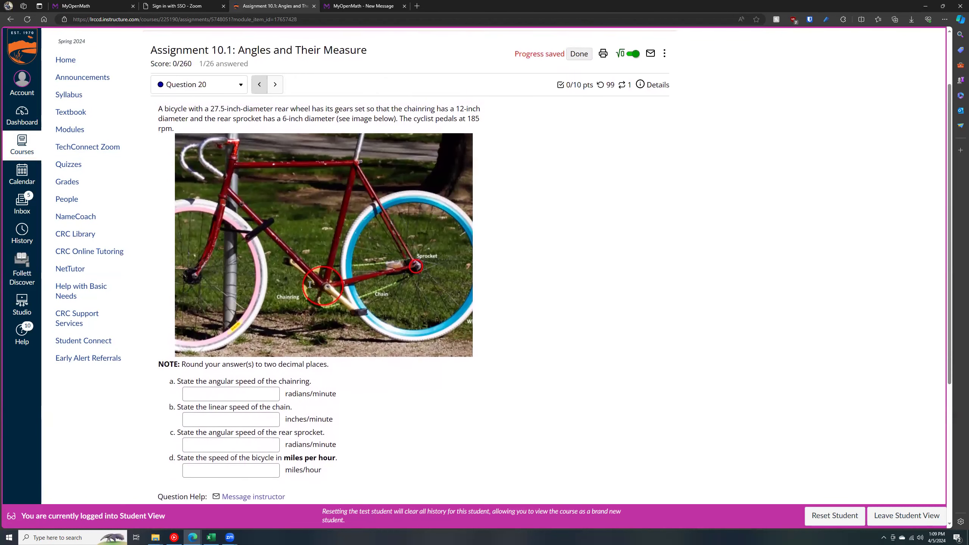
- Page through the remaining questions to Question 26, the last one in the assignment
click(276, 83)
click(276, 83)
click(276, 84)
click(277, 81)
click(277, 80)
click(277, 80)
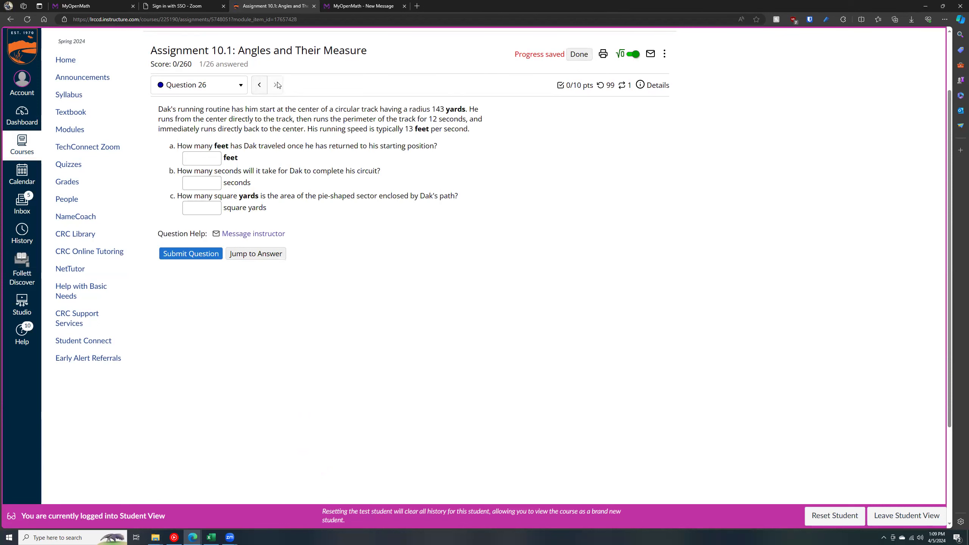
scroll(290, 126, up, 2)
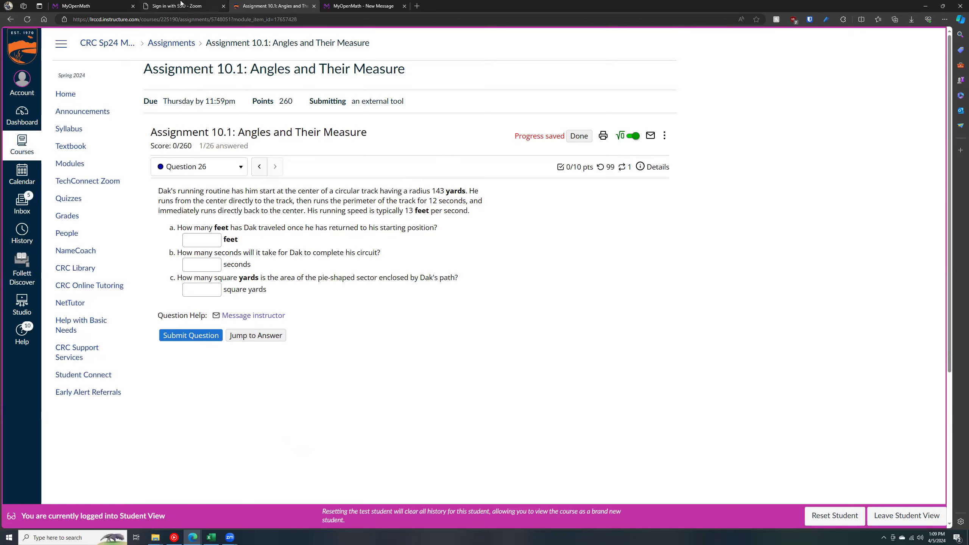
- Switch to the MyOpenMath home page and review the lists of courses taught and courses taken
key(ctrl+1)
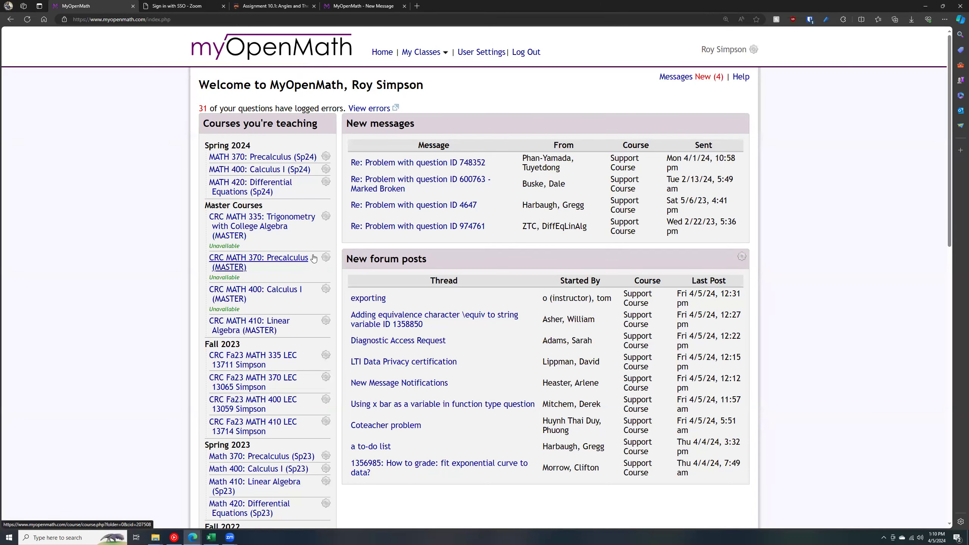
scroll(276, 260, down, 10)
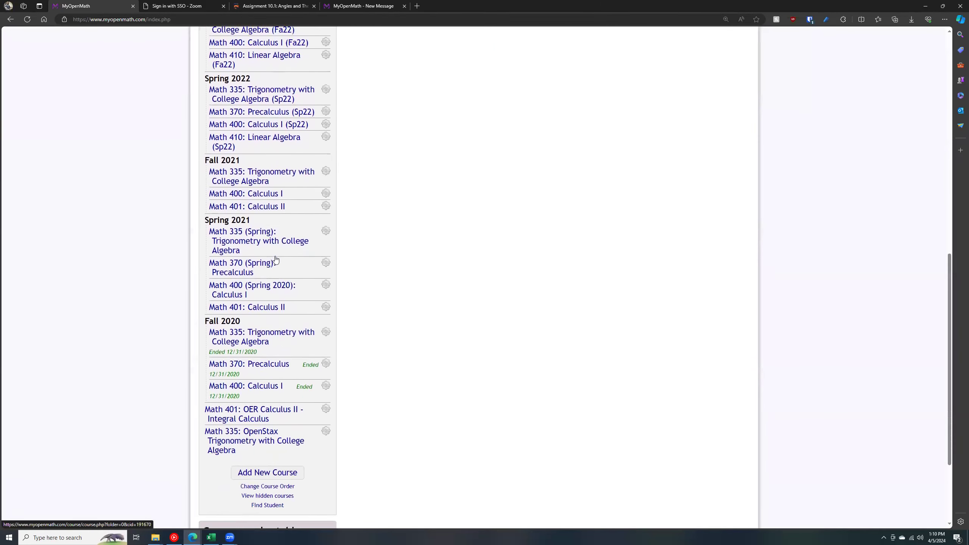
scroll(276, 259, down, 3)
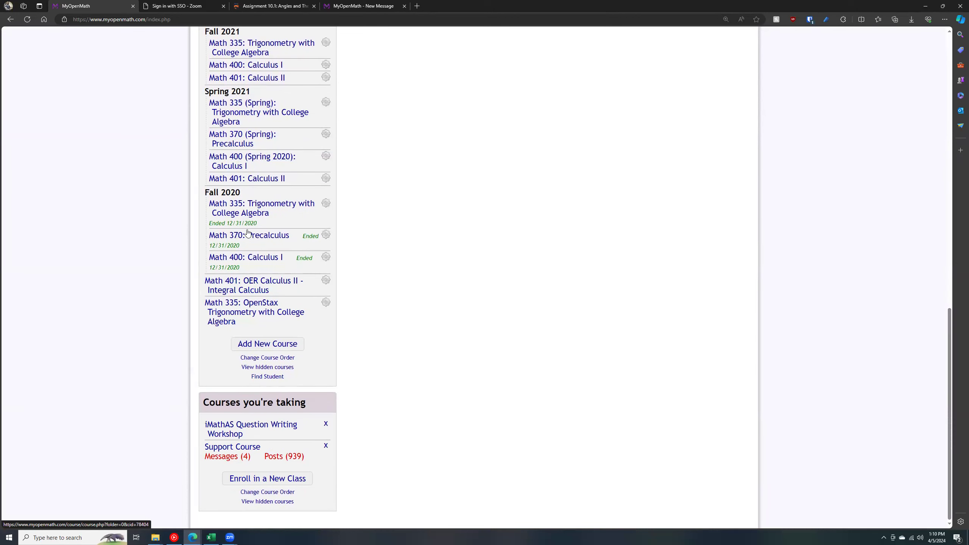
scroll(247, 292, up, 10)
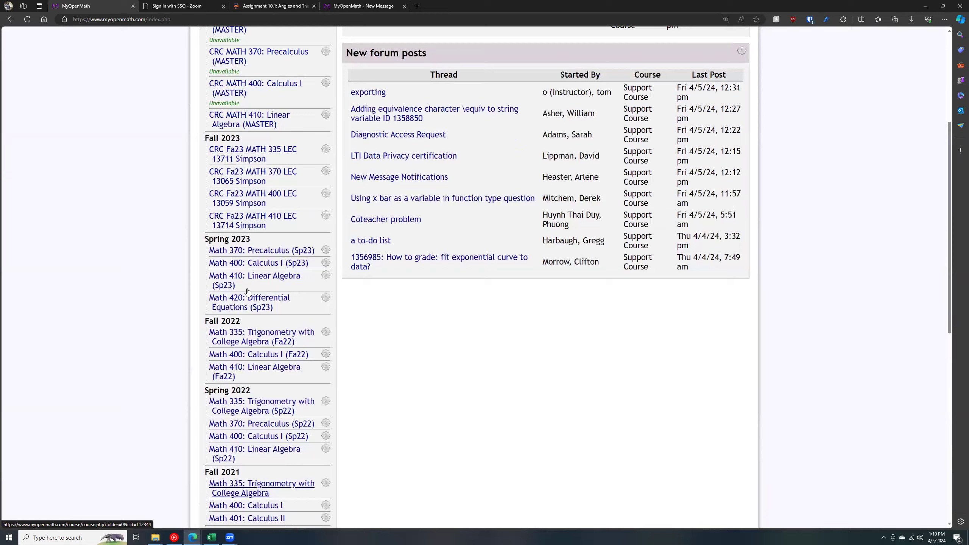
scroll(247, 292, up, 5)
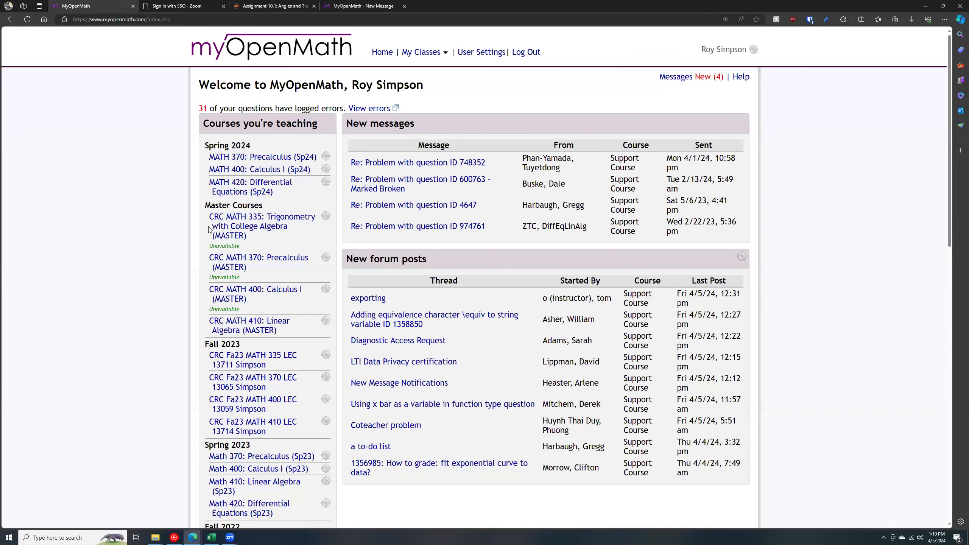
scroll(240, 72, down, 15)
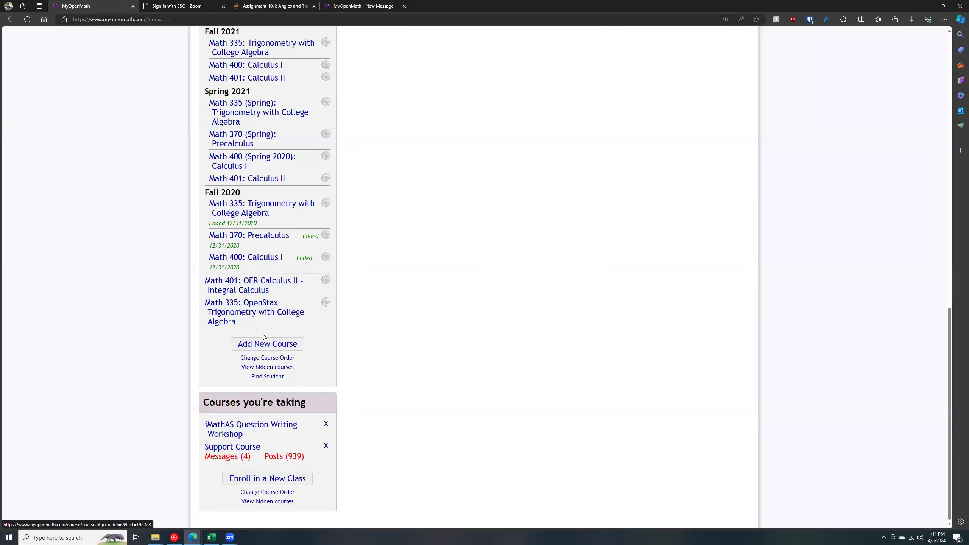
scroll(273, 286, up, 8)
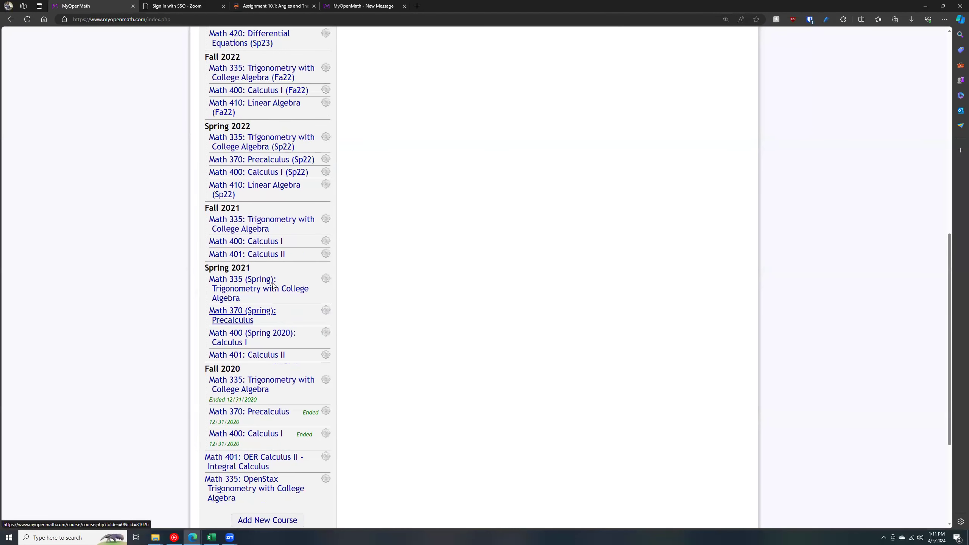
scroll(282, 266, up, 5)
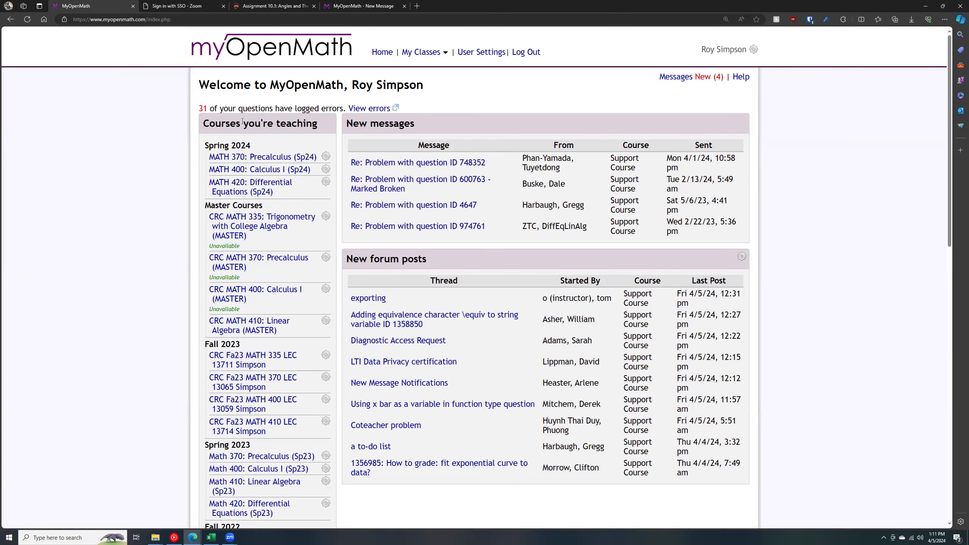
scroll(254, 264, down, 12)
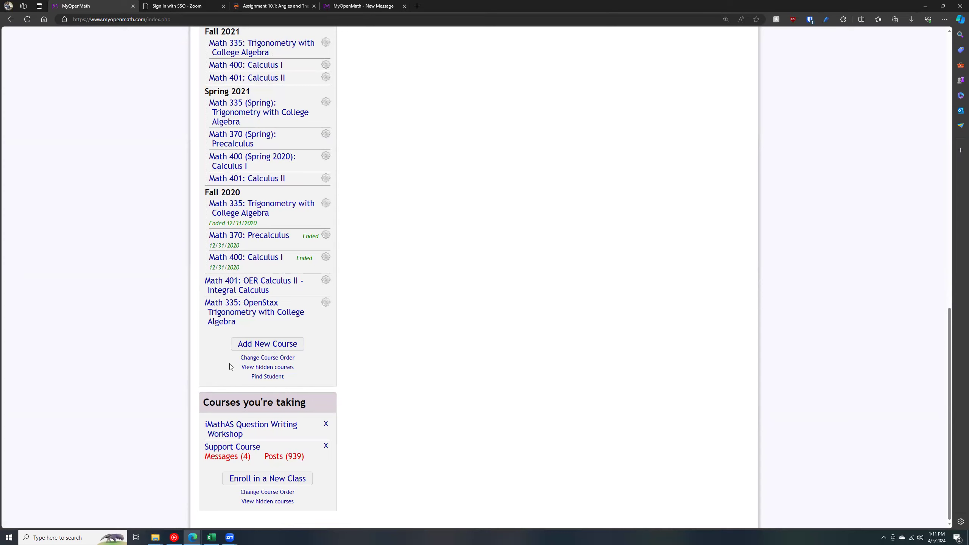
- Try to add a new course, then return to the login page and sign in with the saved username and password
click(269, 346)
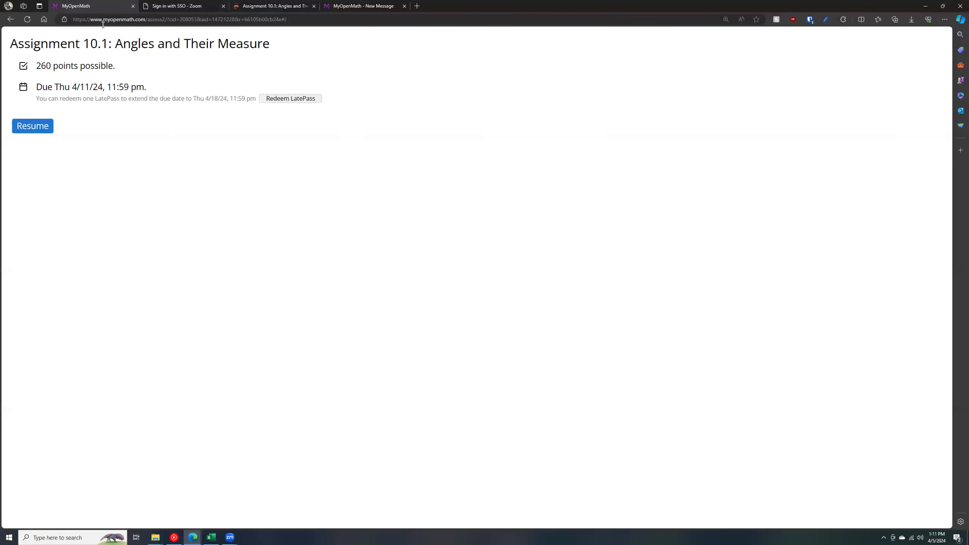
click(12, 20)
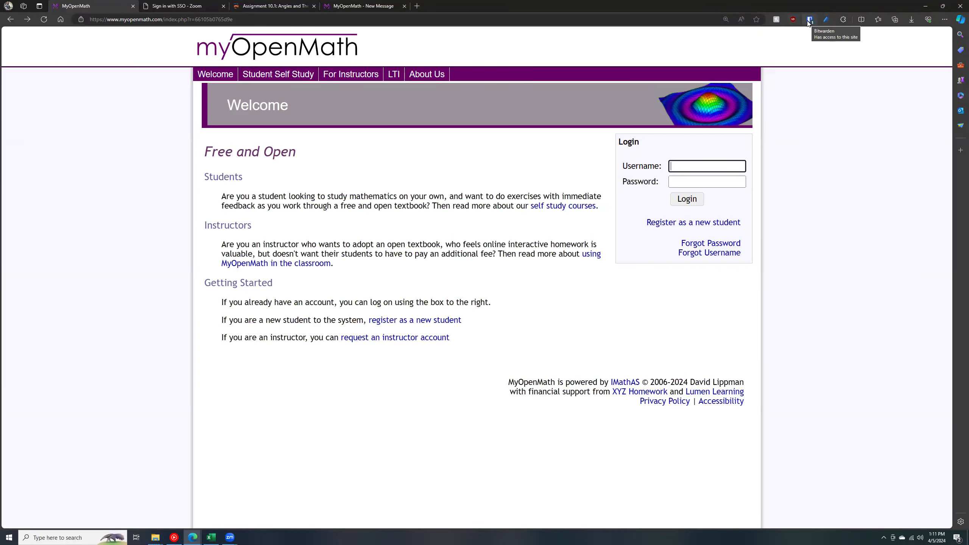
key(ctrl+shift+l)
key(Return)
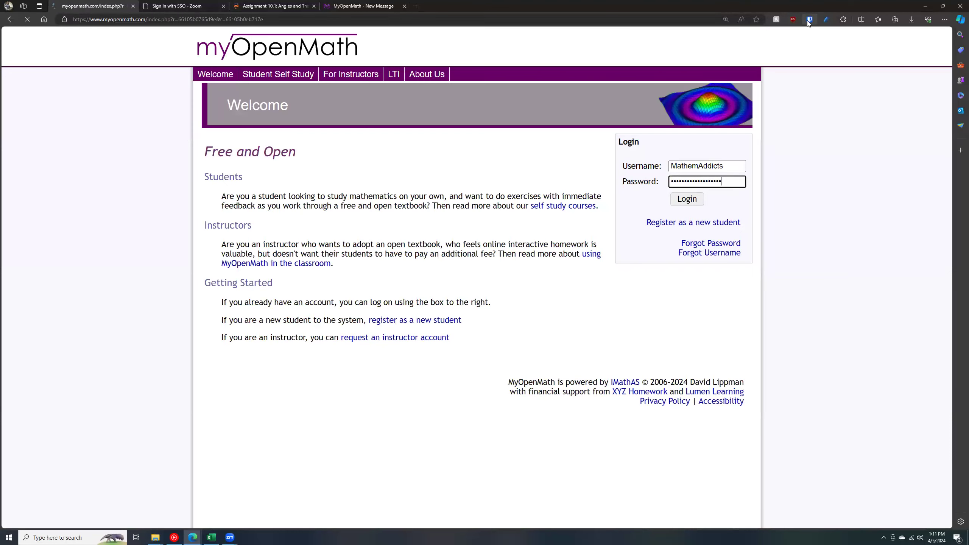
- Start a new course from the home page's course list, choosing to copy a template or promoted course
scroll(189, 290, down, 10)
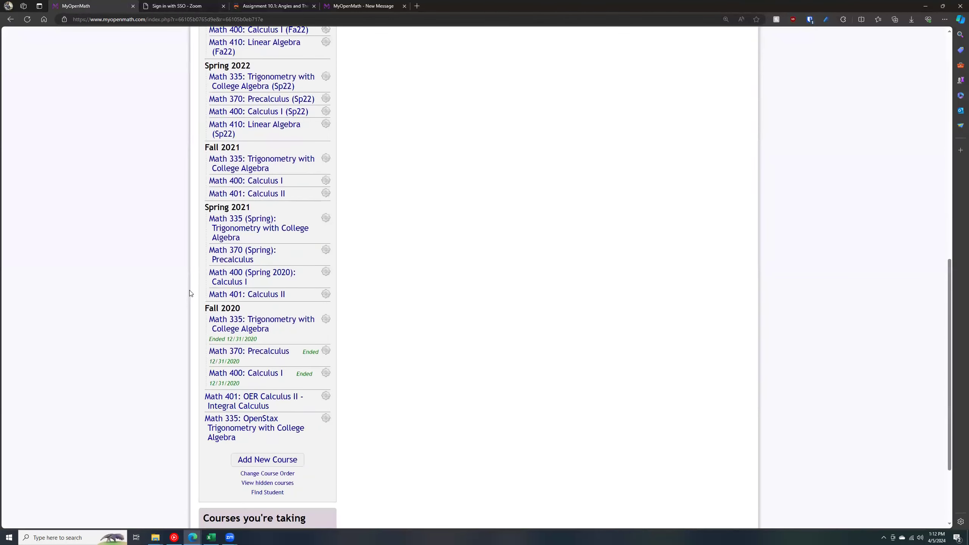
scroll(190, 291, down, 2)
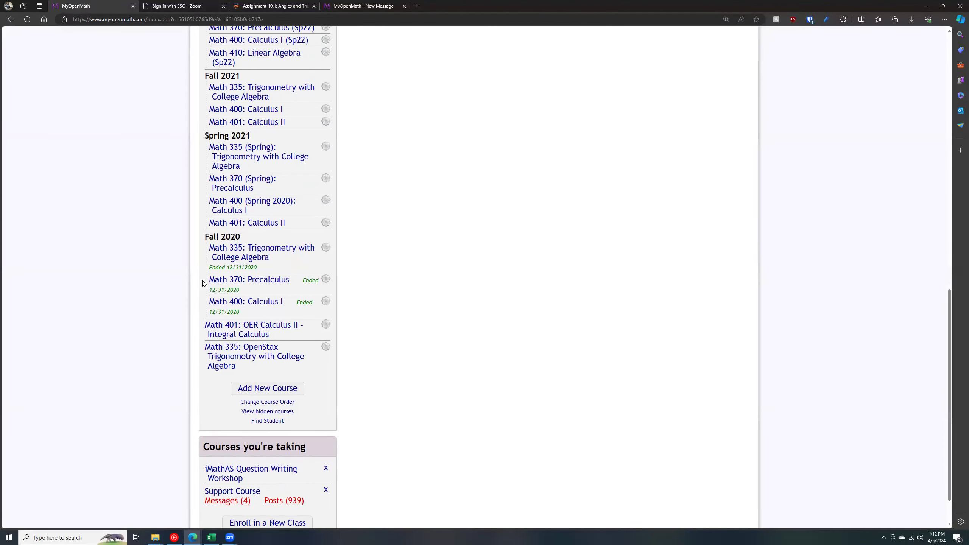
scroll(203, 283, down, 1)
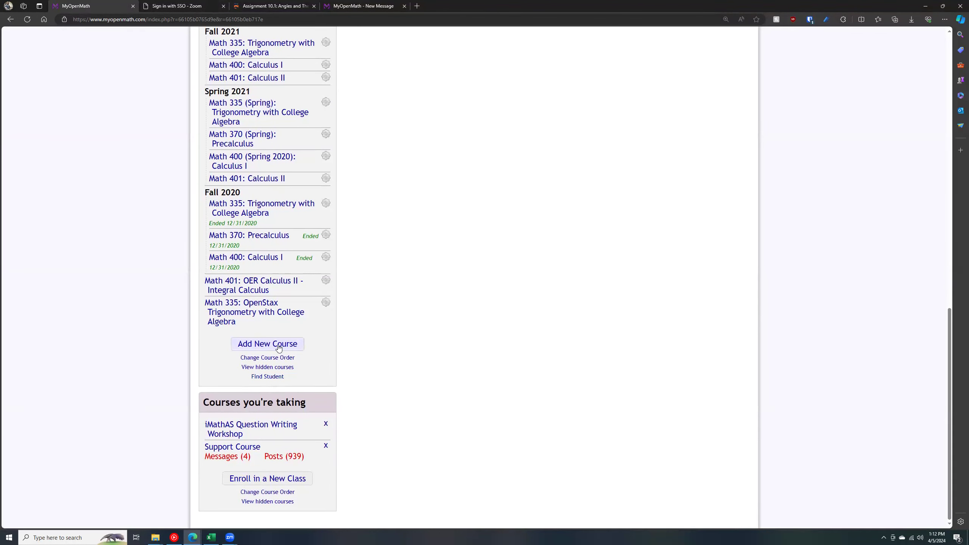
click(279, 348)
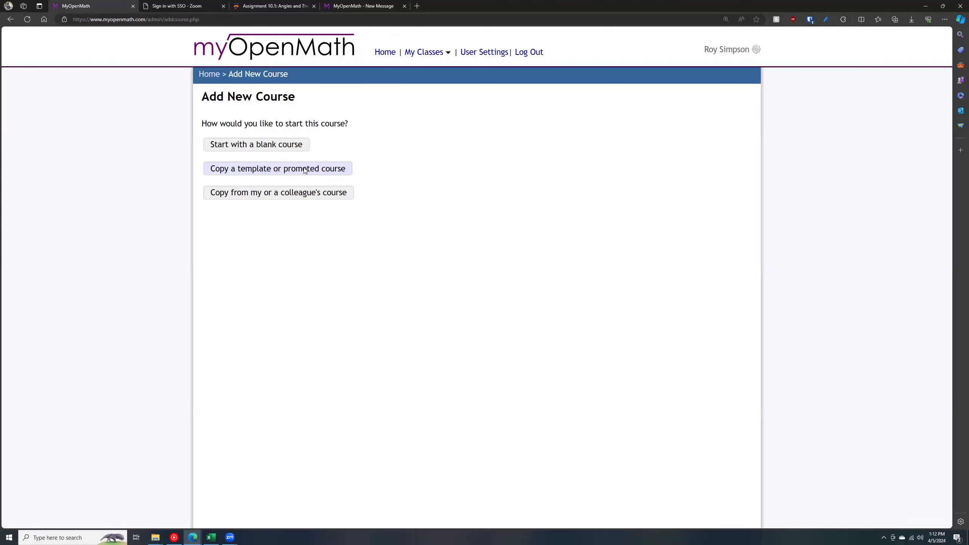
click(305, 169)
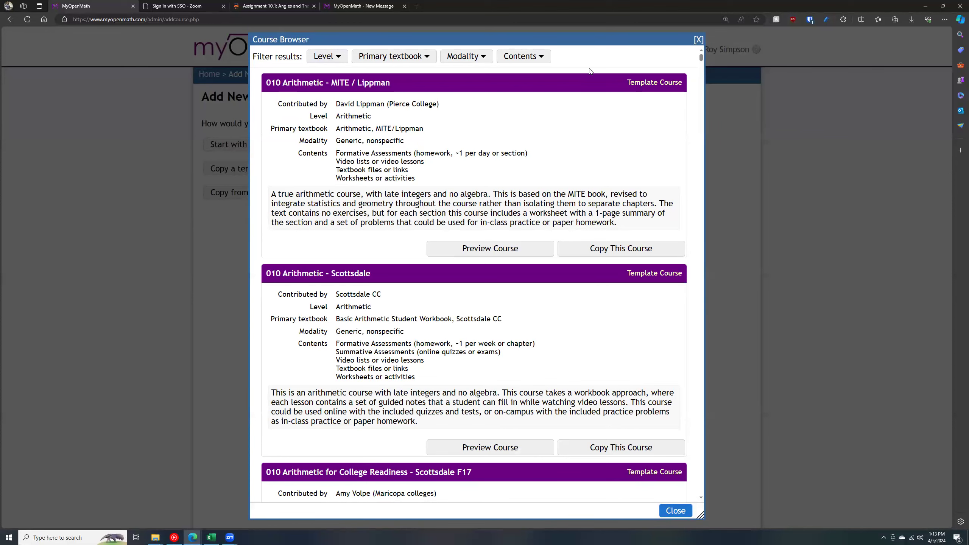
- Look through the available template courses, including the 010 Arithmetic entry at the start of the list
scroll(399, 188, down, 20)
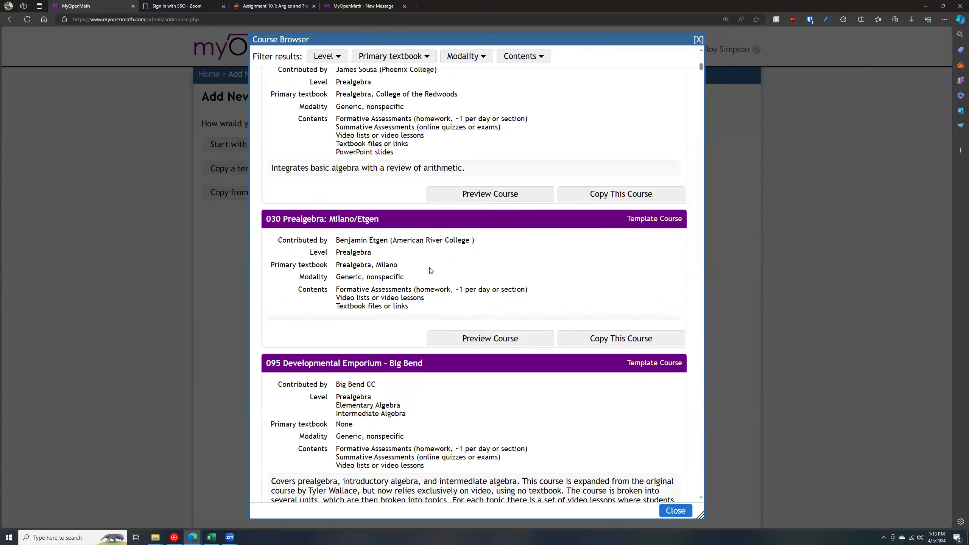
scroll(431, 270, down, 6)
scroll(430, 270, up, 6)
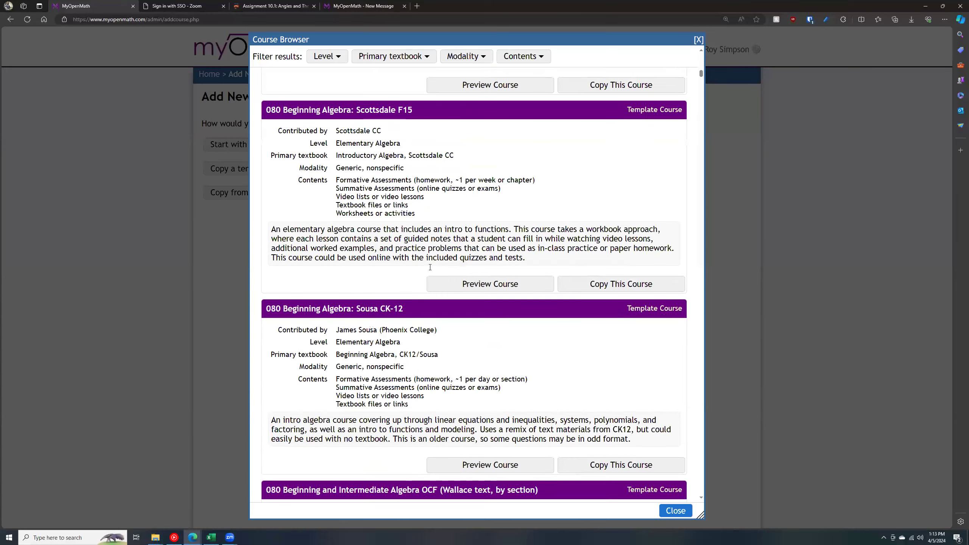
scroll(430, 270, up, 20)
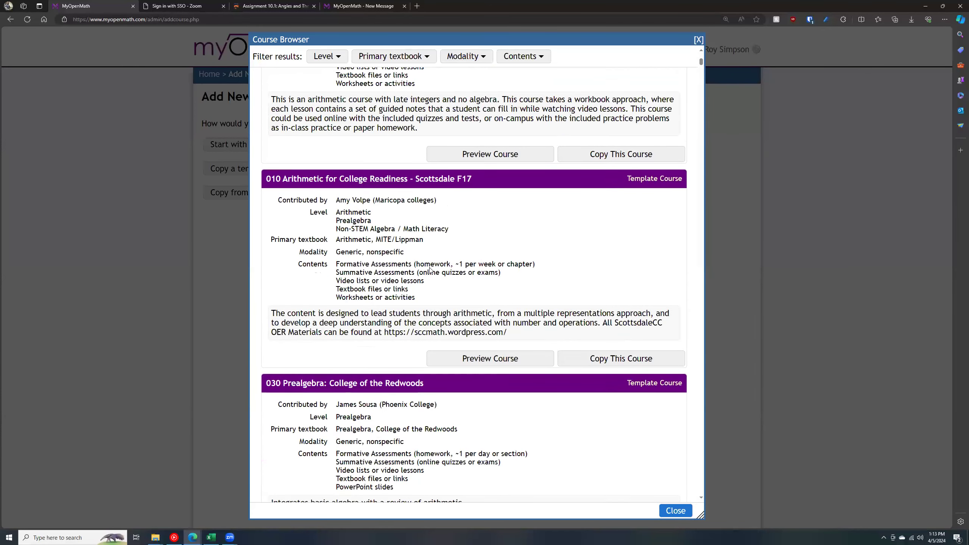
scroll(430, 270, up, 5)
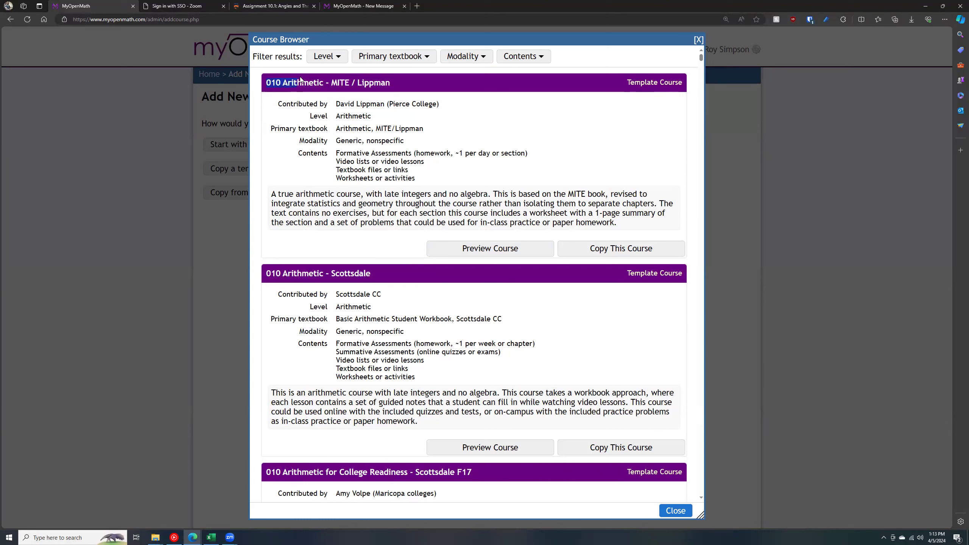
drag(320, 84, 322, 84)
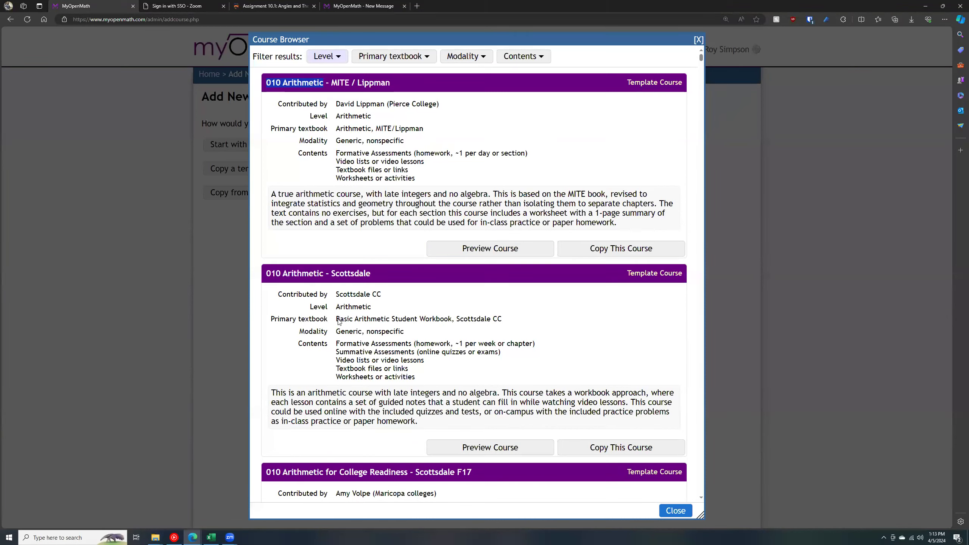
- Filter the course list by the Trigonometry level and close the filter choices
click(326, 56)
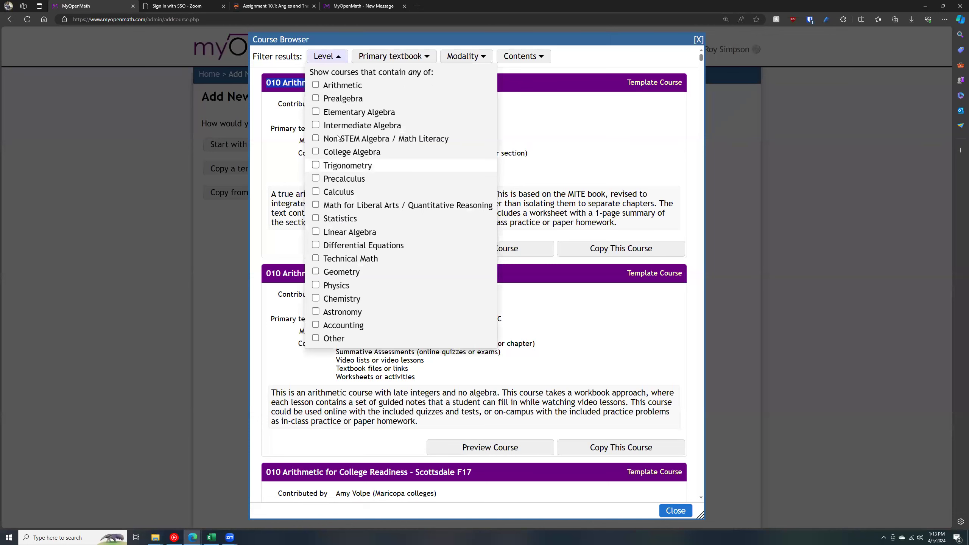
click(336, 165)
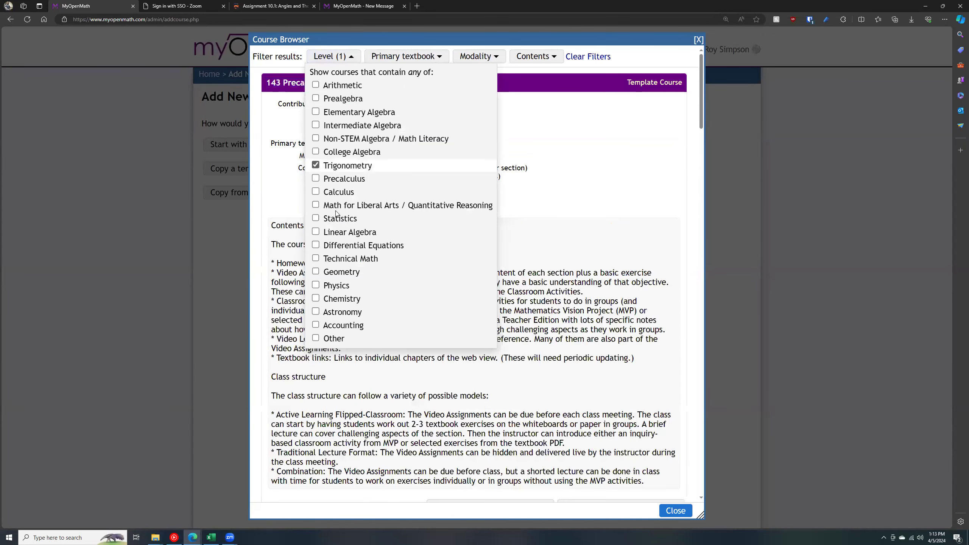
click(373, 220)
- Examine the filtered trigonometry courses, including CRC MATH 335: Trigonometry with College Algebra, and return toward the start of the list
scroll(374, 222, down, 15)
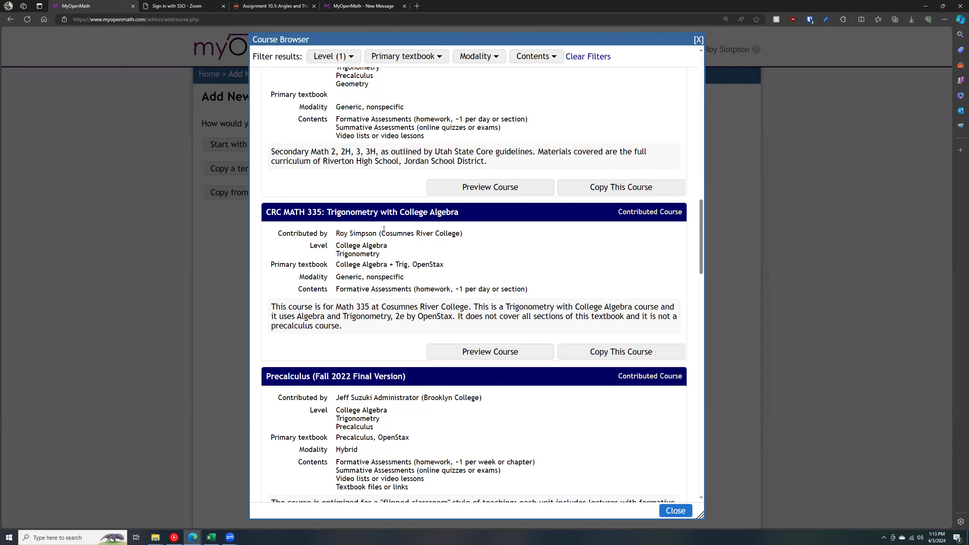
scroll(390, 226, up, 8)
scroll(696, 42, down, 8)
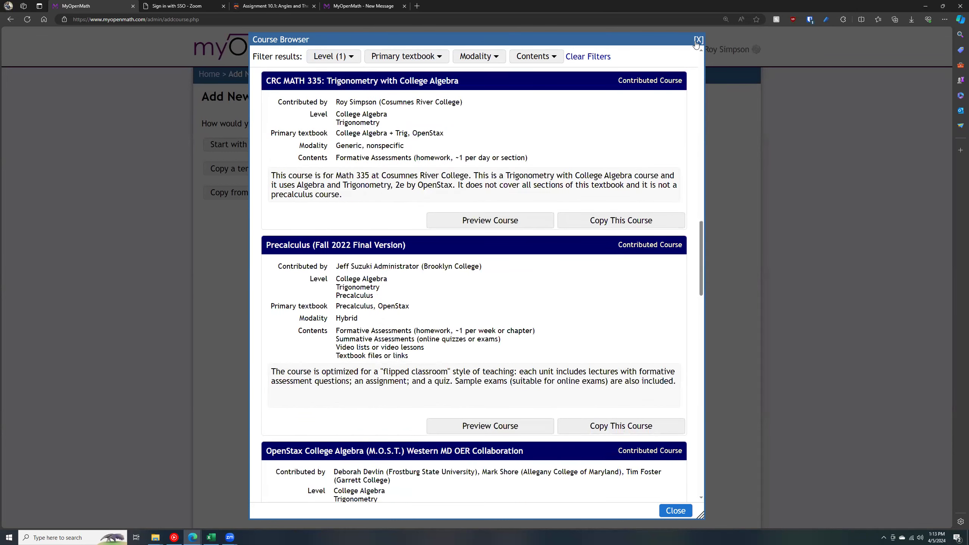
scroll(315, 185, up, 8)
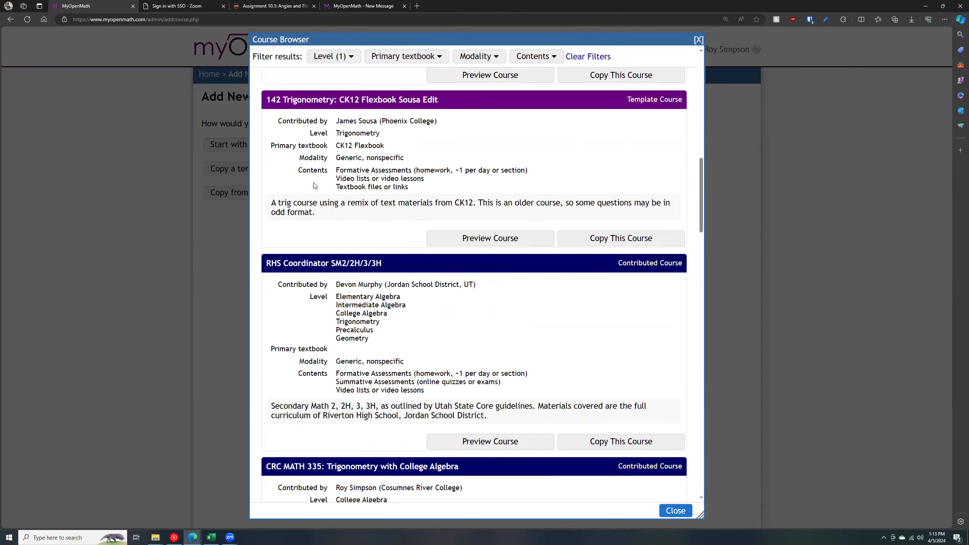
scroll(315, 186, up, 4)
scroll(343, 116, up, 10)
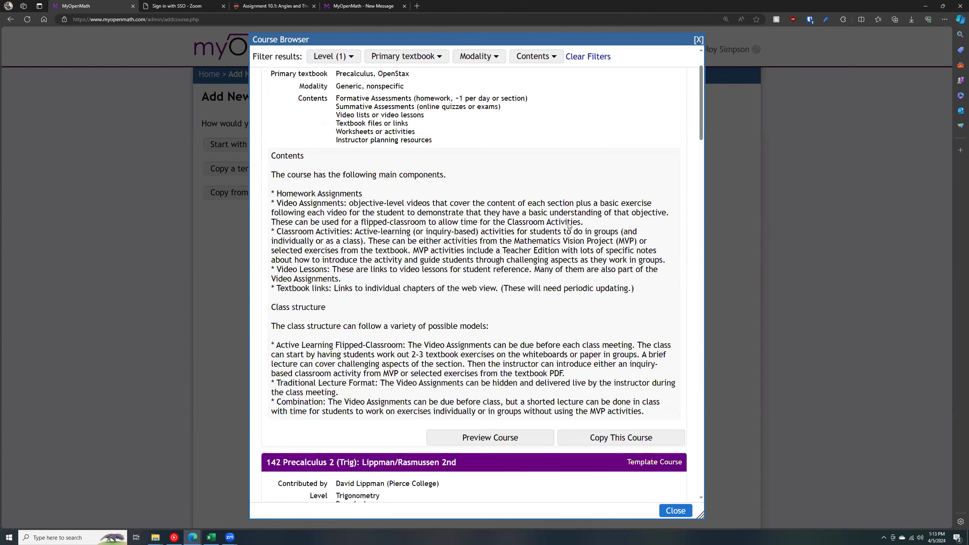
- Review the 143 Precalculus with Trig: OpenStax template entry and close the course browser without choosing a course
scroll(493, 374, up, 2)
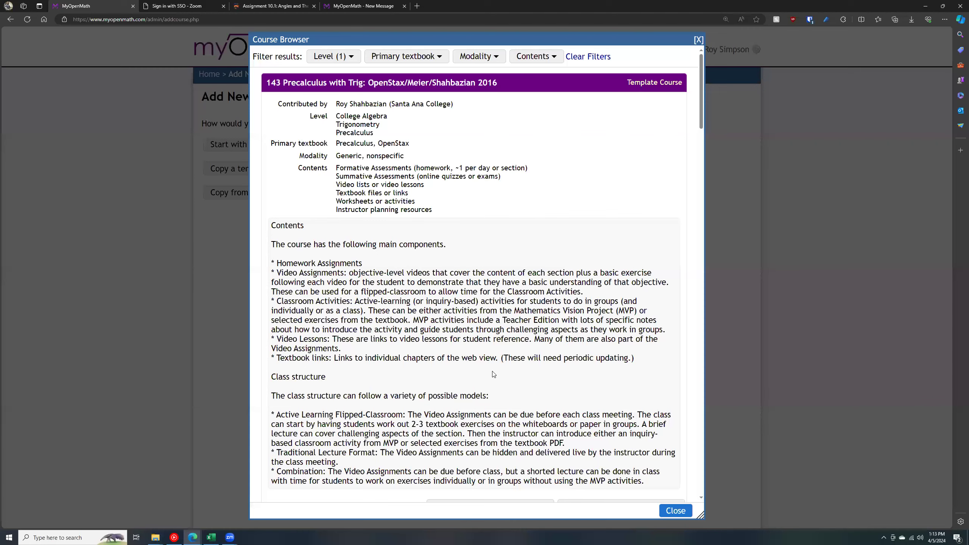
scroll(691, 58, down, 4)
click(697, 40)
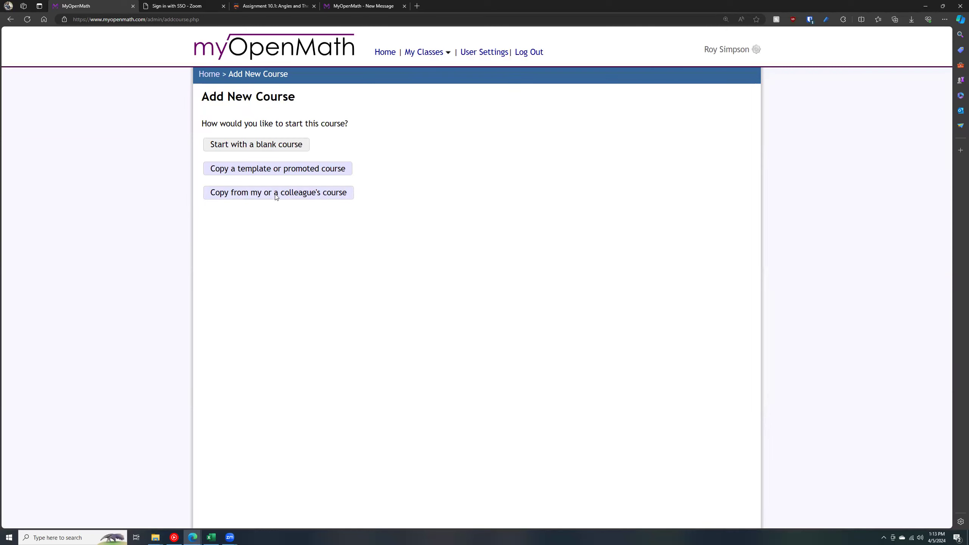
- Choose to copy from an own or colleague's course, and expand the My Group's Courses and My Courses lists
click(253, 192)
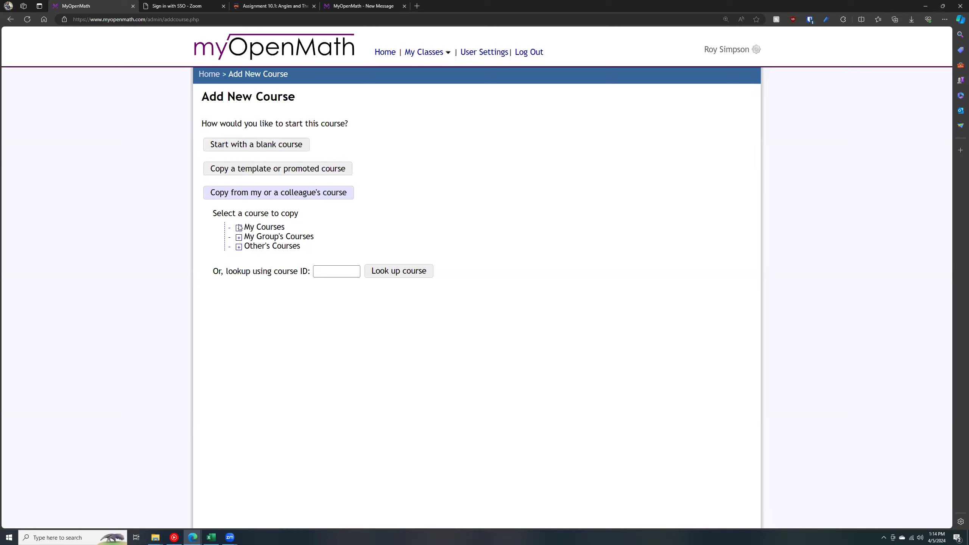
click(239, 238)
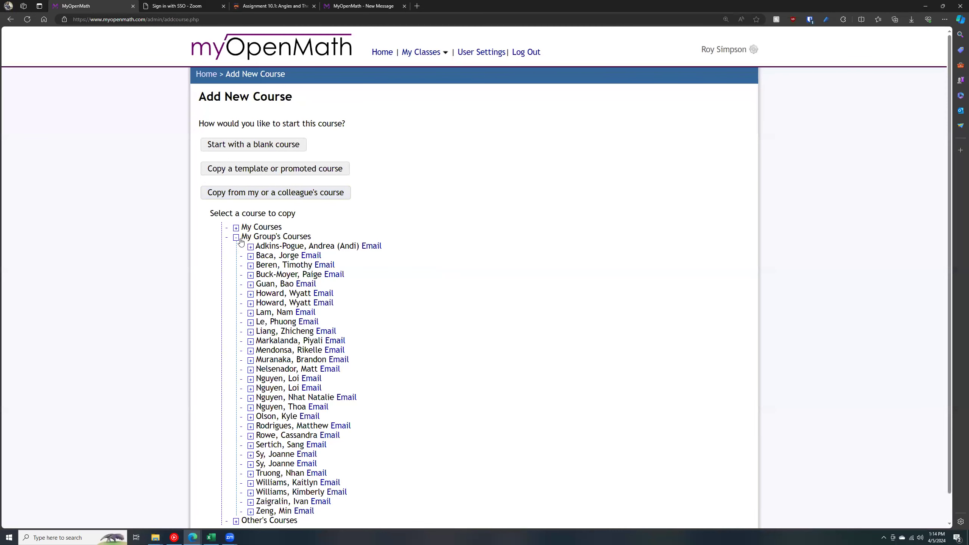
scroll(302, 267, down, 1)
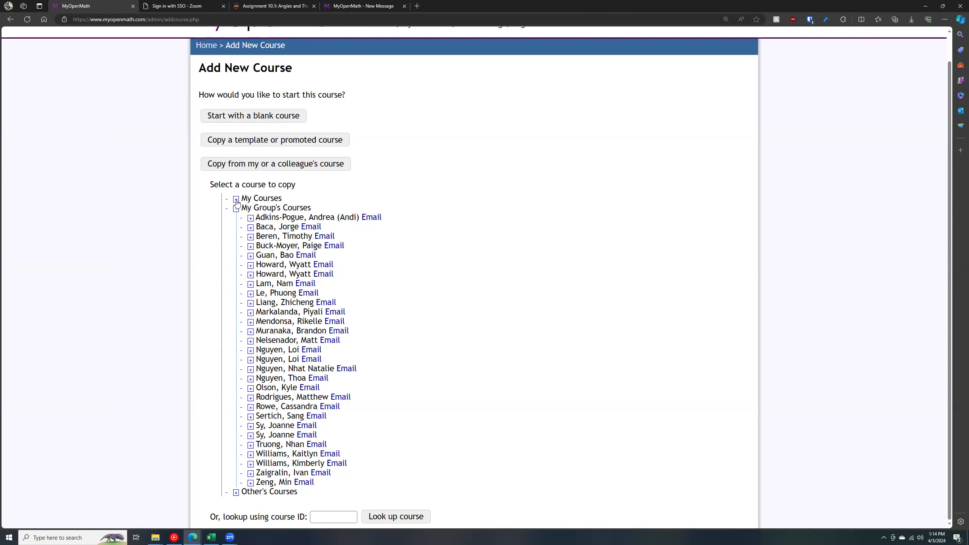
click(236, 199)
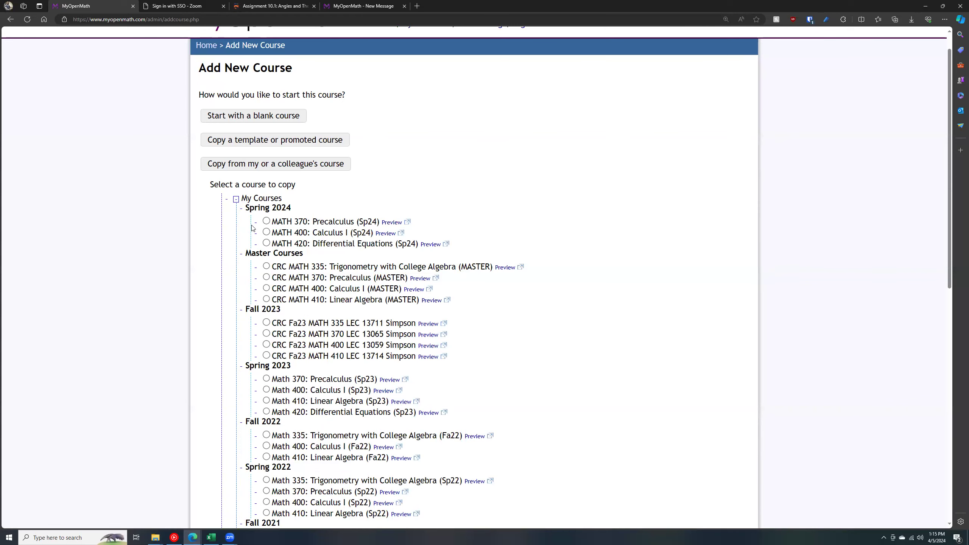
- Expand a group colleague's course list containing Stat 300 (Fall 2020), review it, and return to the Master Courses
scroll(252, 243, down, 10)
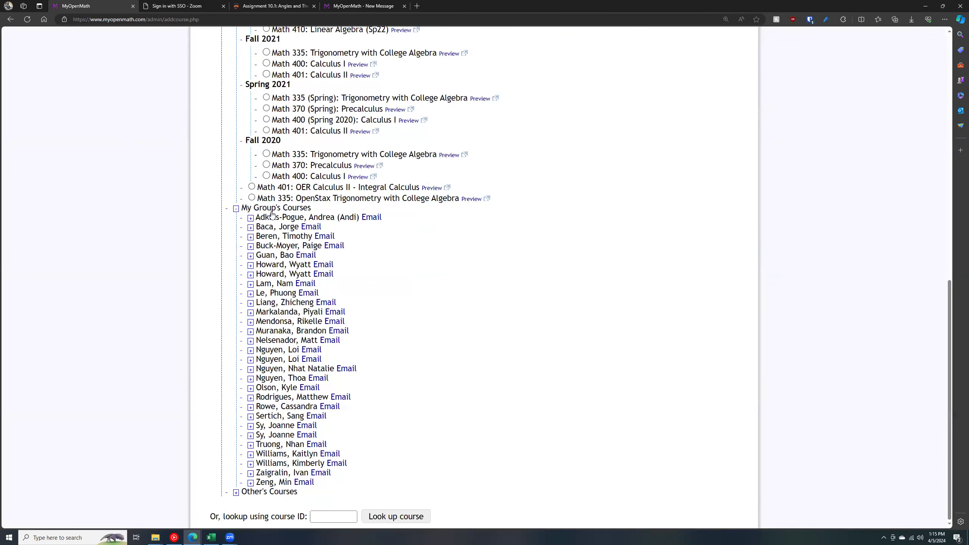
click(250, 416)
scroll(288, 410, down, 3)
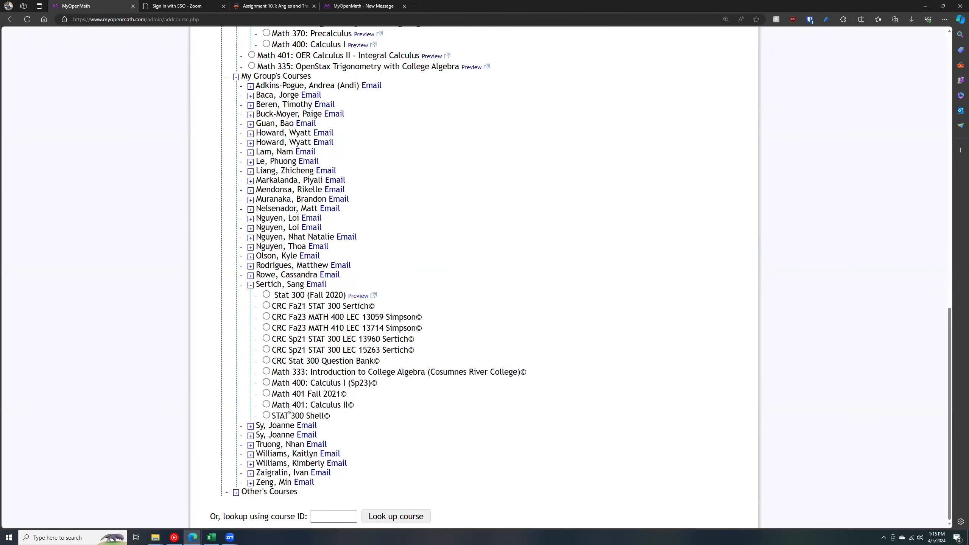
scroll(291, 351, up, 1)
scroll(290, 348, up, 15)
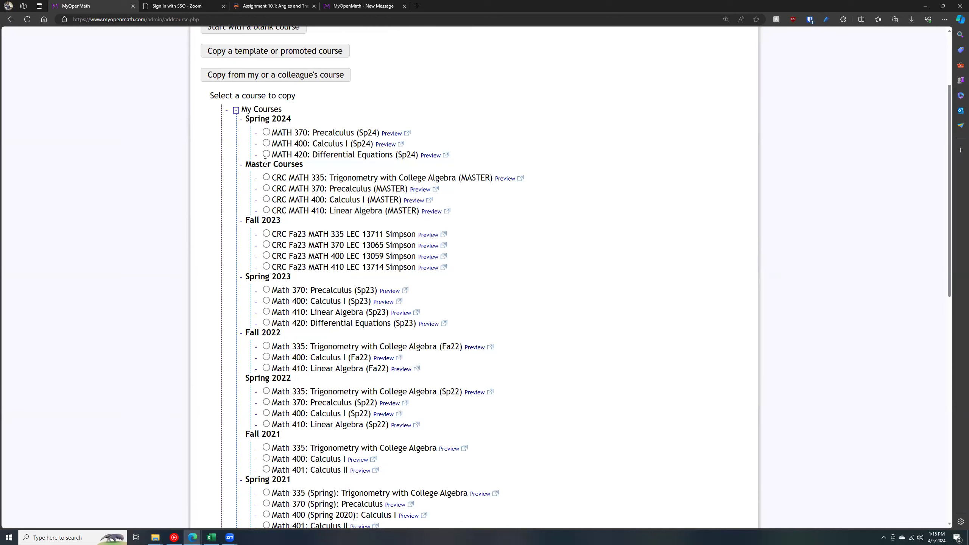
- Select CRC MATH 400: Calculus I (MASTER) under Master Courses as the course to copy and open its preview
drag(246, 164, 312, 166)
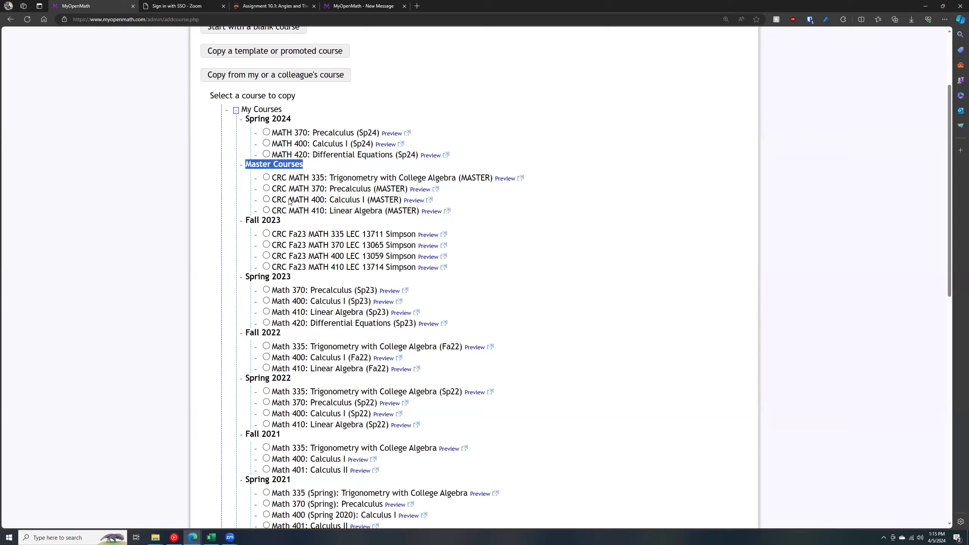
click(266, 198)
click(414, 200)
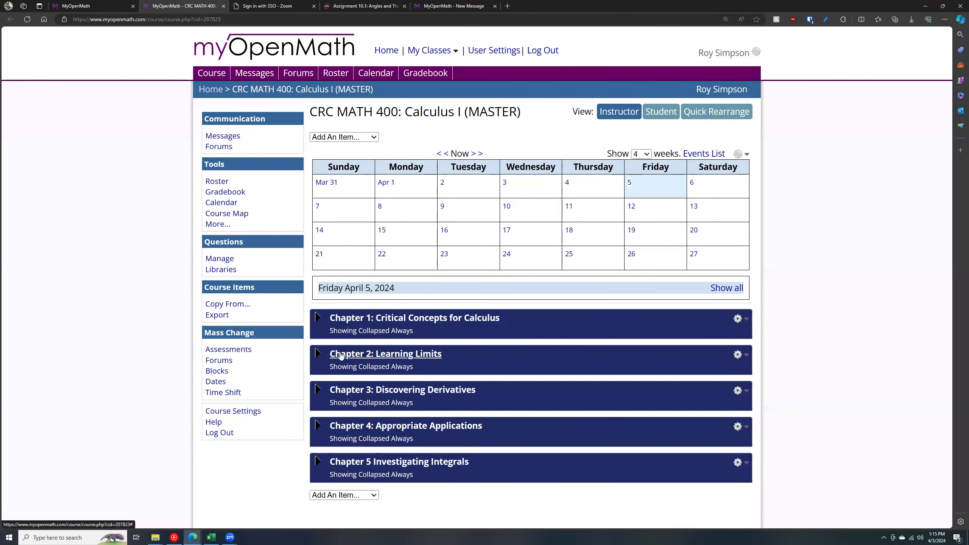
- Expand Chapter 2: Learning Limits, look inside section 2.2 on the limit of a function, and collapse that section
click(342, 355)
scroll(370, 174, down, 5)
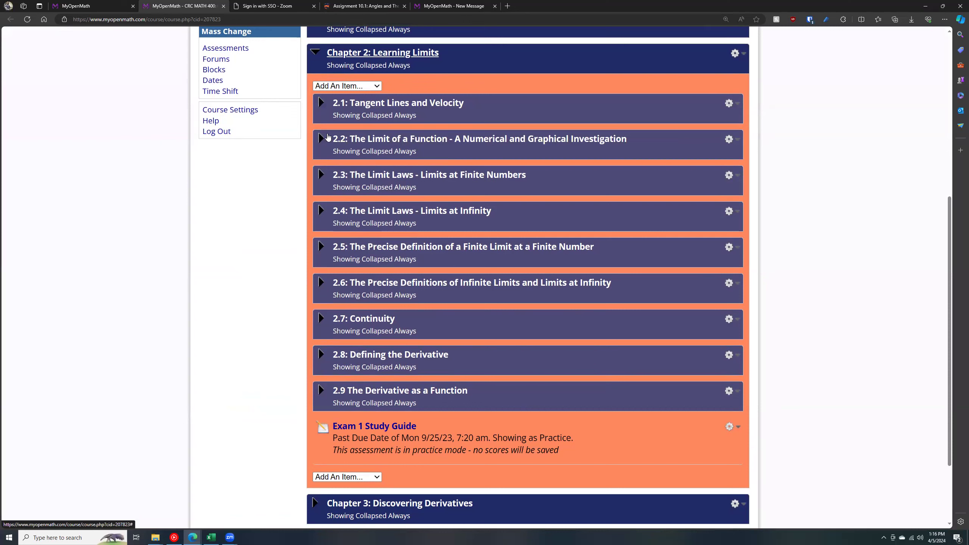
click(329, 138)
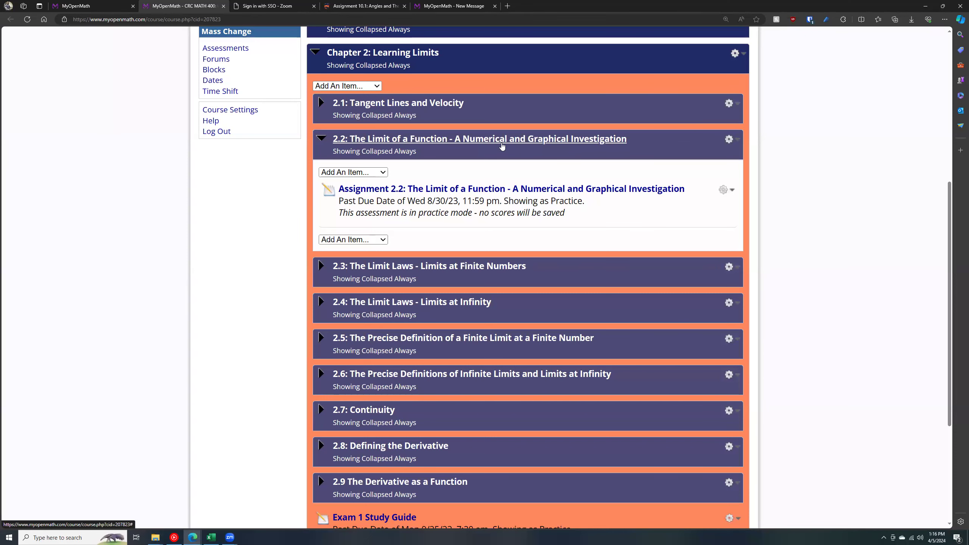
click(501, 141)
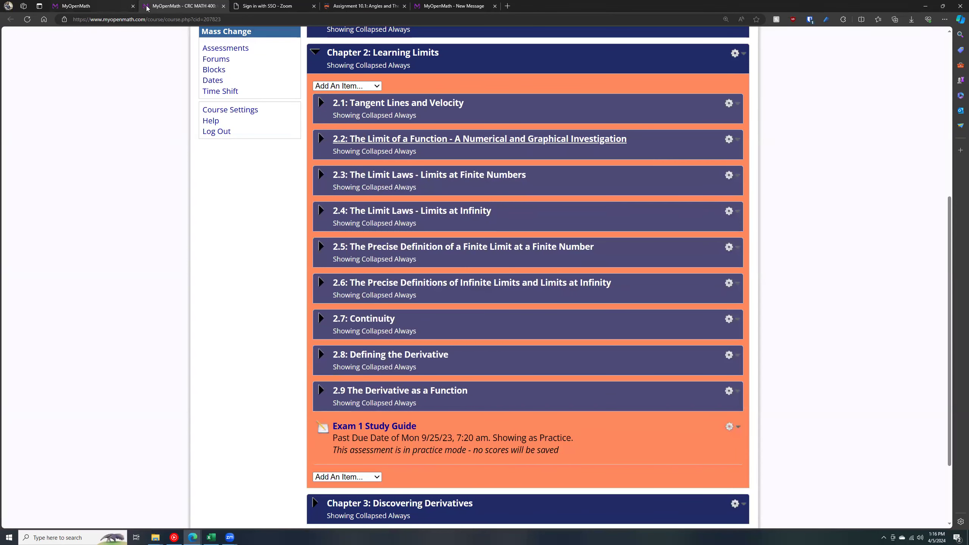
- Return to the Add New Course page and examine the own and group courses available for copying, including the course ID lookup
click(122, 6)
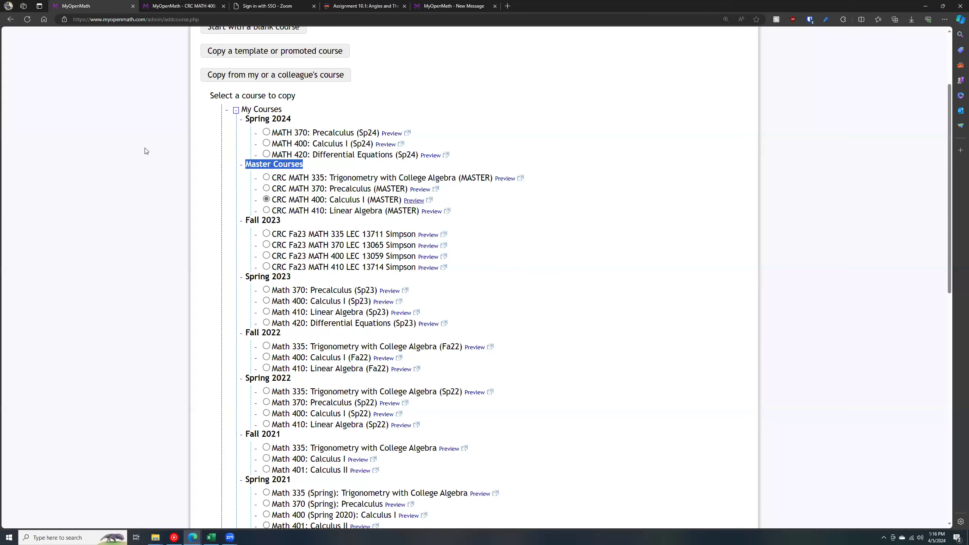
scroll(305, 229, up, 3)
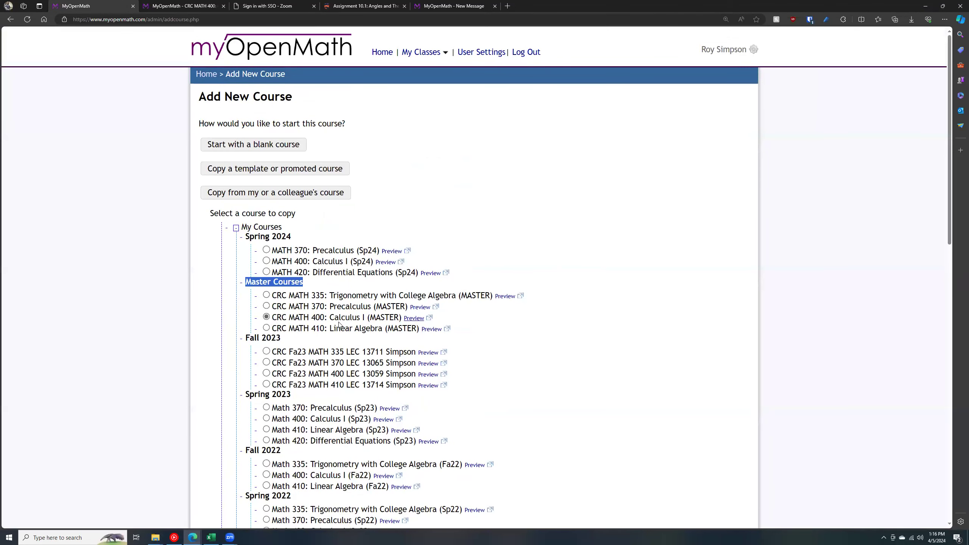
scroll(335, 327, down, 15)
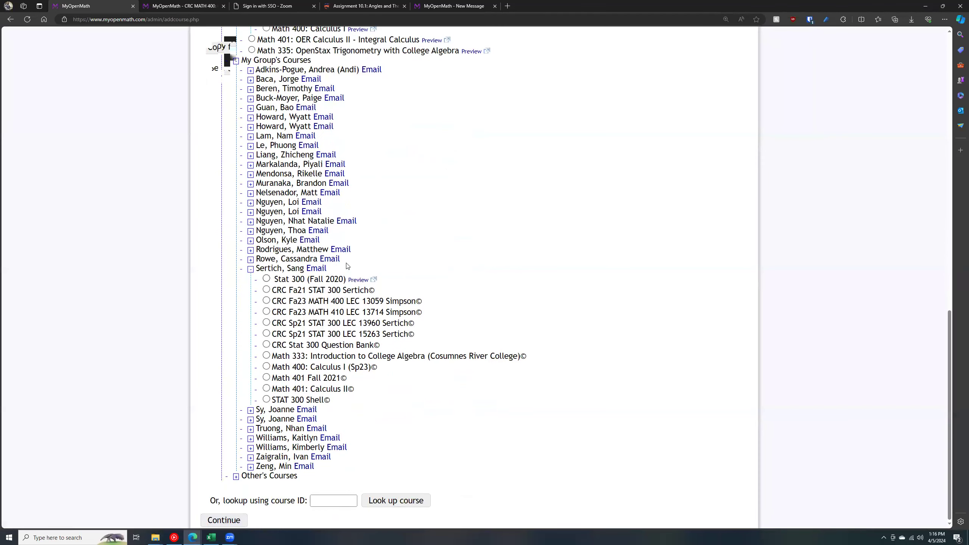
scroll(362, 56, up, 8)
scroll(361, 56, up, 3)
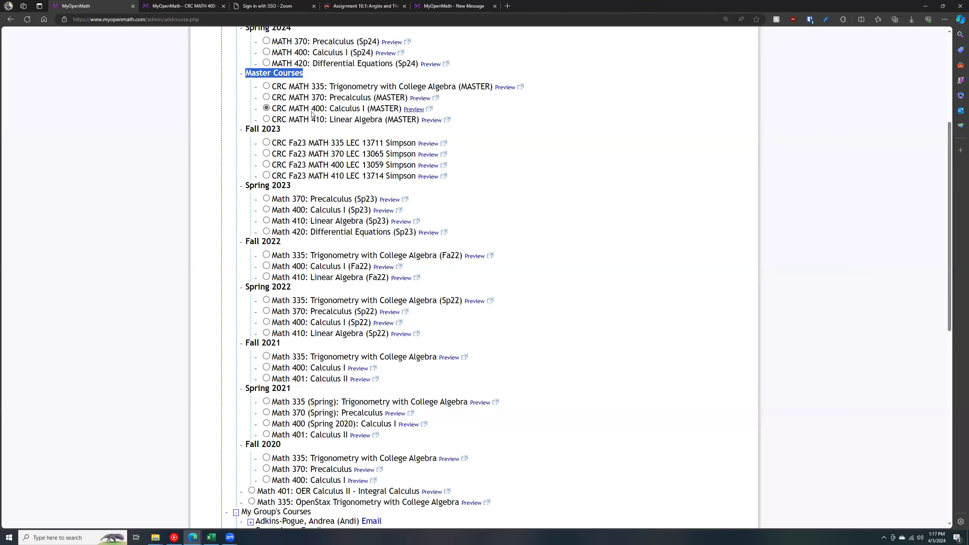
scroll(312, 114, down, 8)
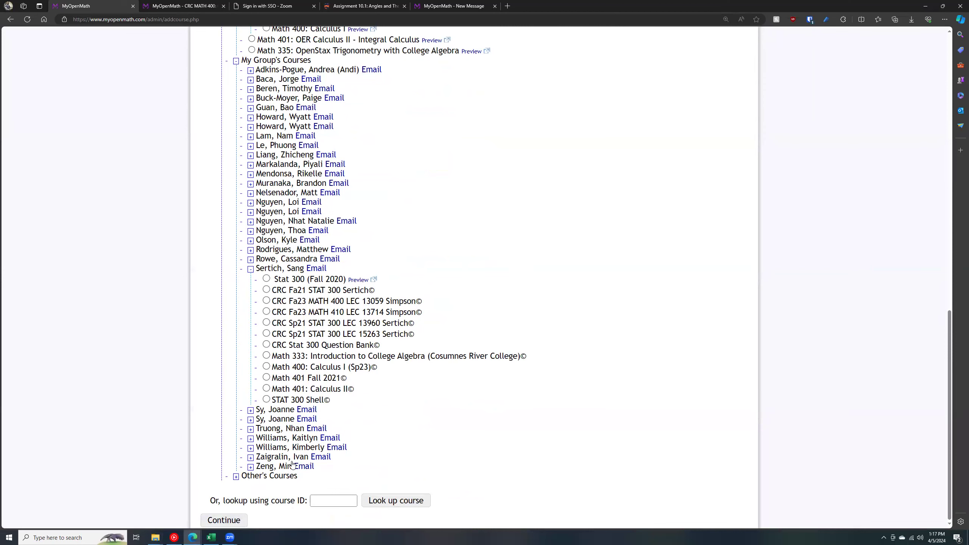
scroll(292, 463, up, 8)
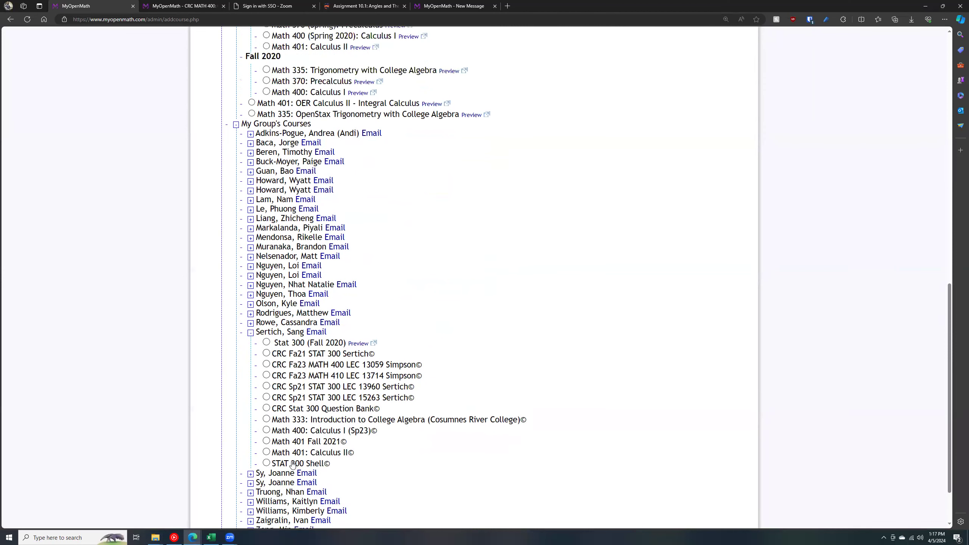
scroll(292, 464, up, 3)
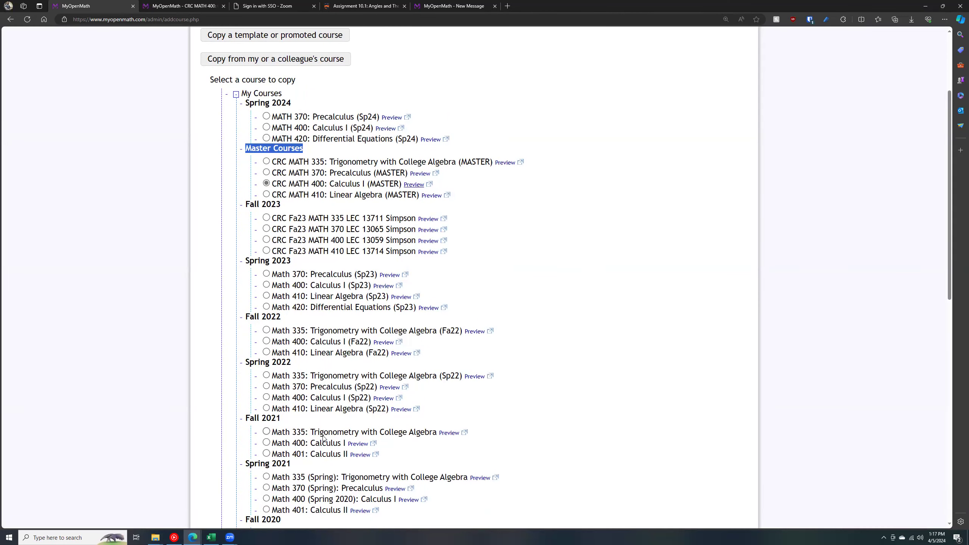
scroll(312, 456, down, 11)
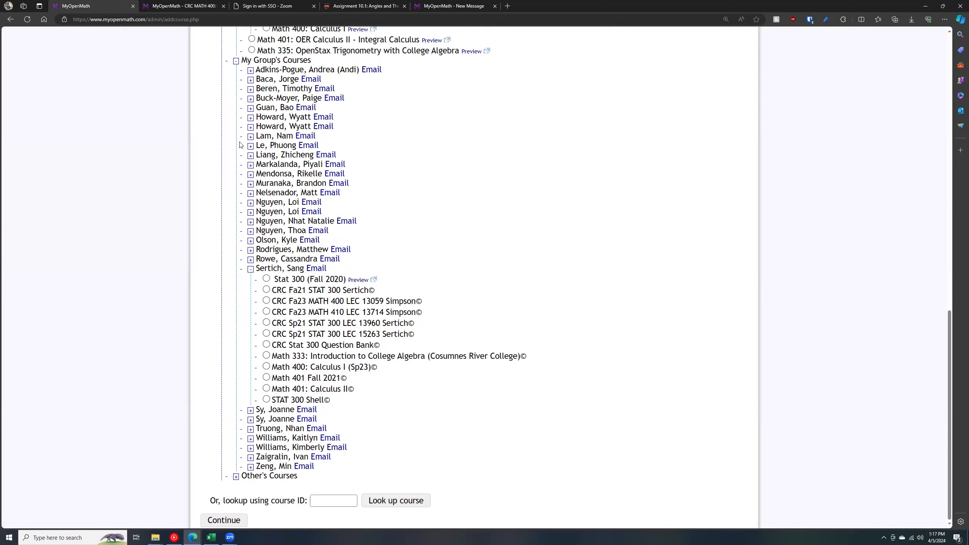
- Look through the courses of the second colleague listed under My Group's Courses and collapse that list again
click(251, 80)
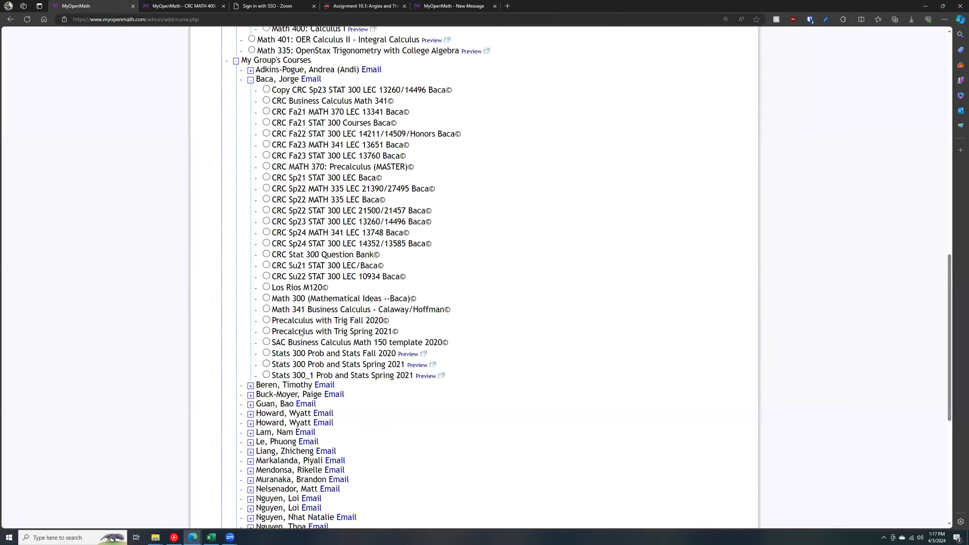
click(251, 81)
scroll(251, 92, up, 10)
scroll(252, 98, up, 6)
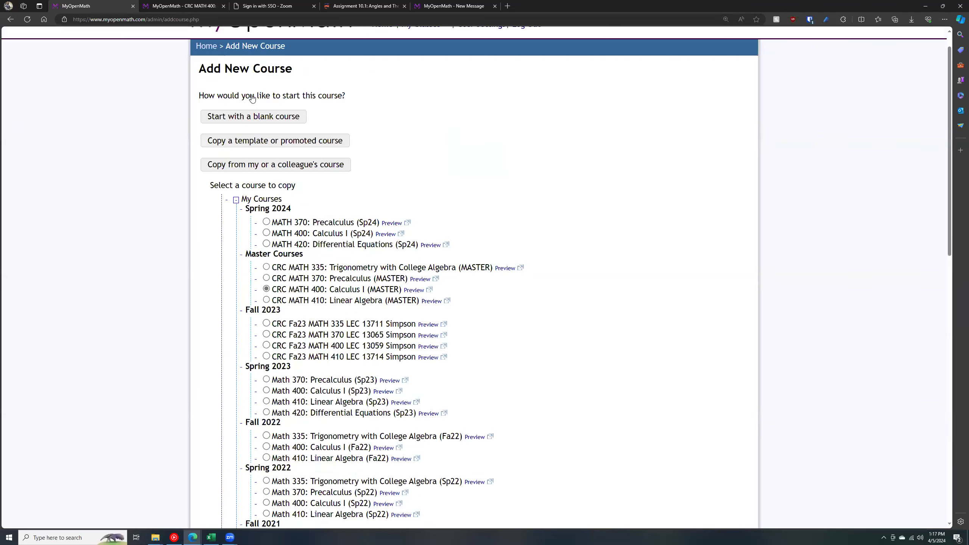
- Leave the add-course page for Home and open the Course Settings of CRC MATH 400: Calculus I (MASTER)
click(202, 76)
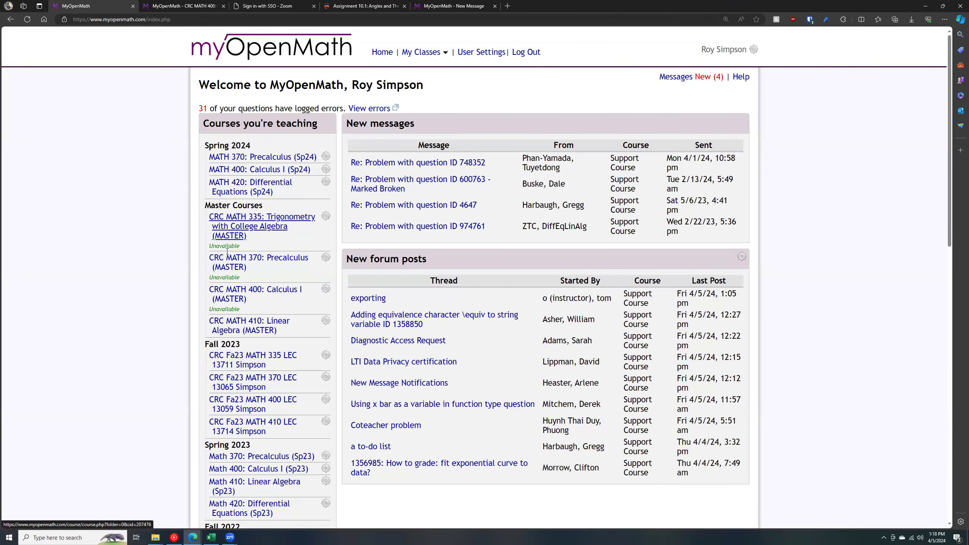
click(228, 290)
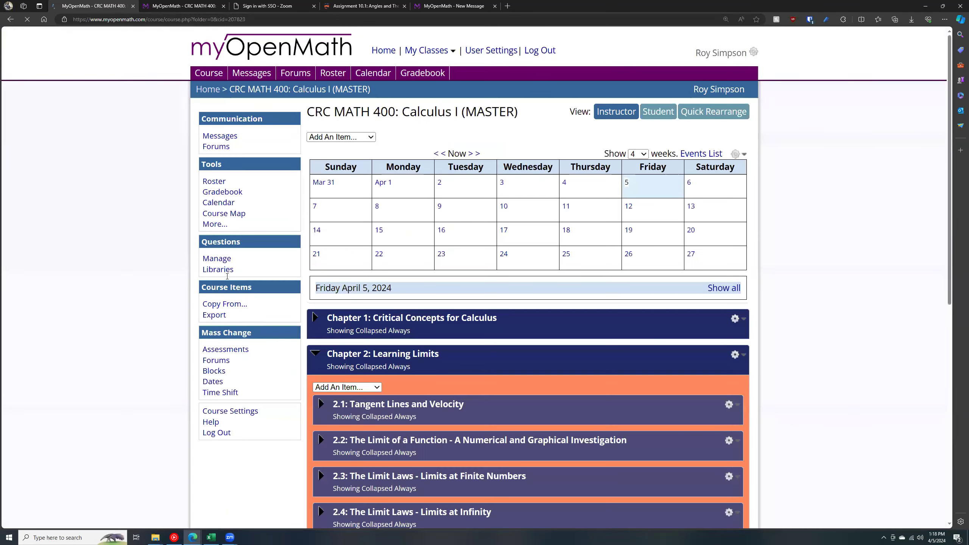
scroll(280, 340, down, 5)
click(230, 185)
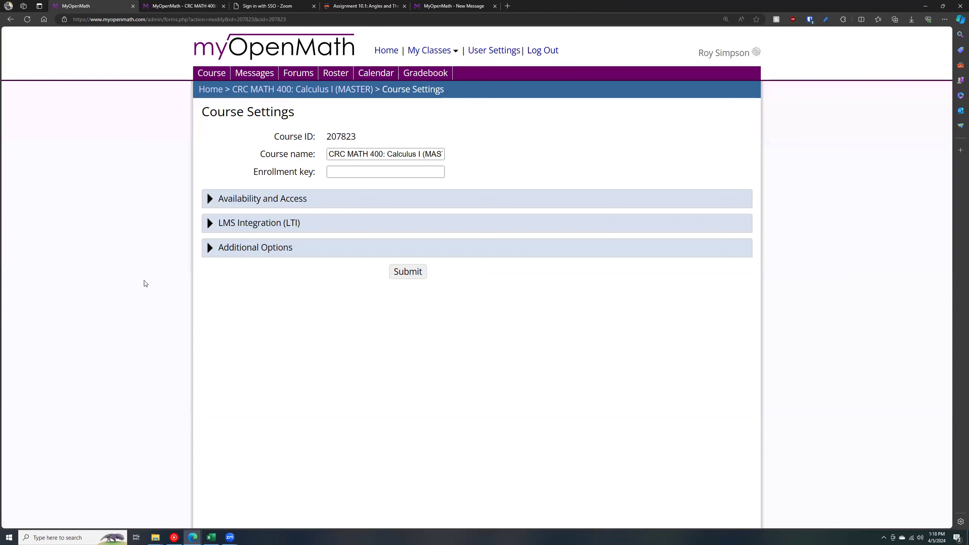
- Expand Availability and Access, LMS Integration (LTI) and Additional Options, and examine the course settings, including who may copy course items
click(233, 200)
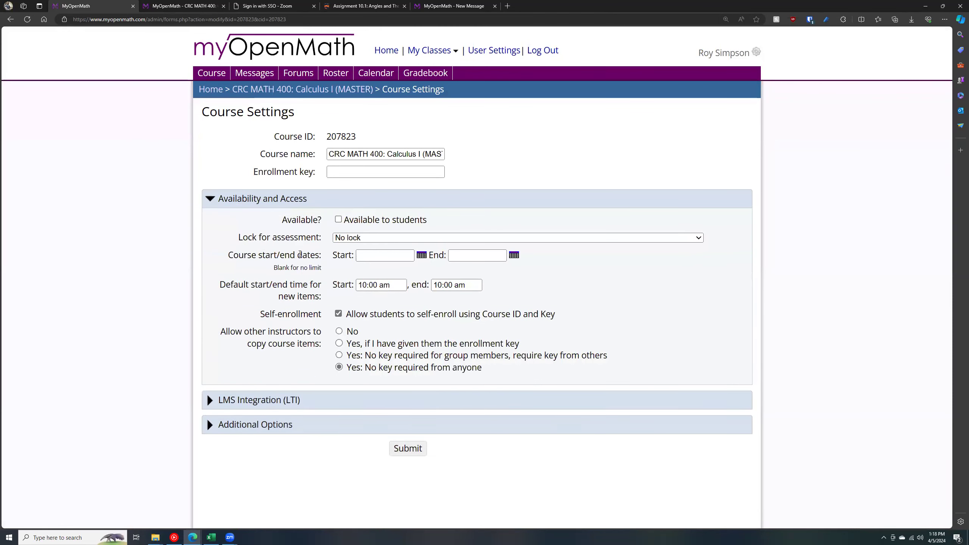
click(253, 400)
scroll(232, 396, down, 1)
click(239, 487)
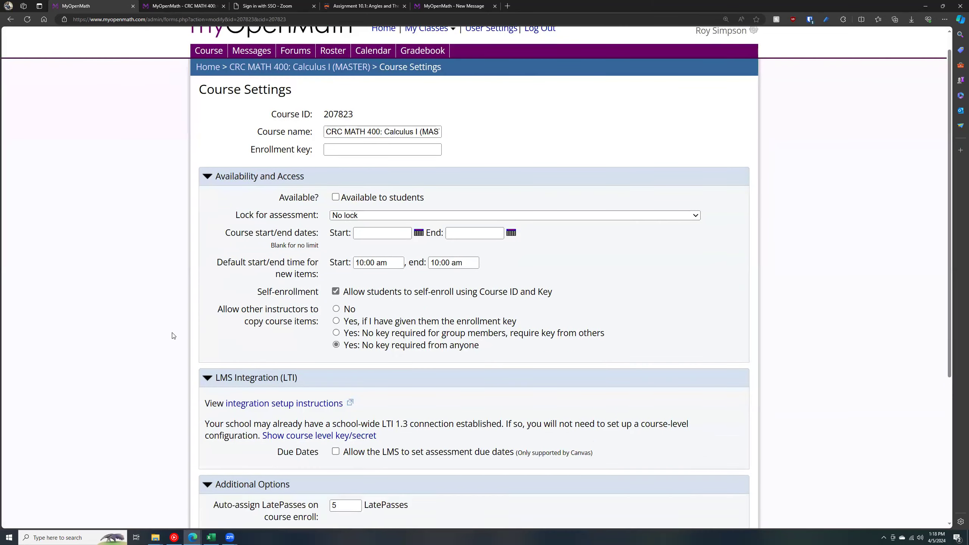
scroll(191, 344, down, 5)
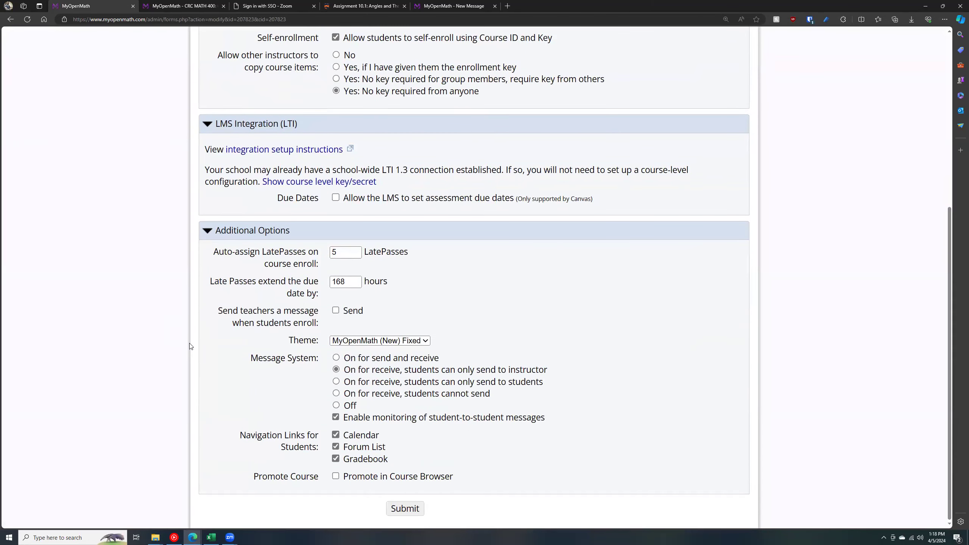
scroll(420, 210, up, 3)
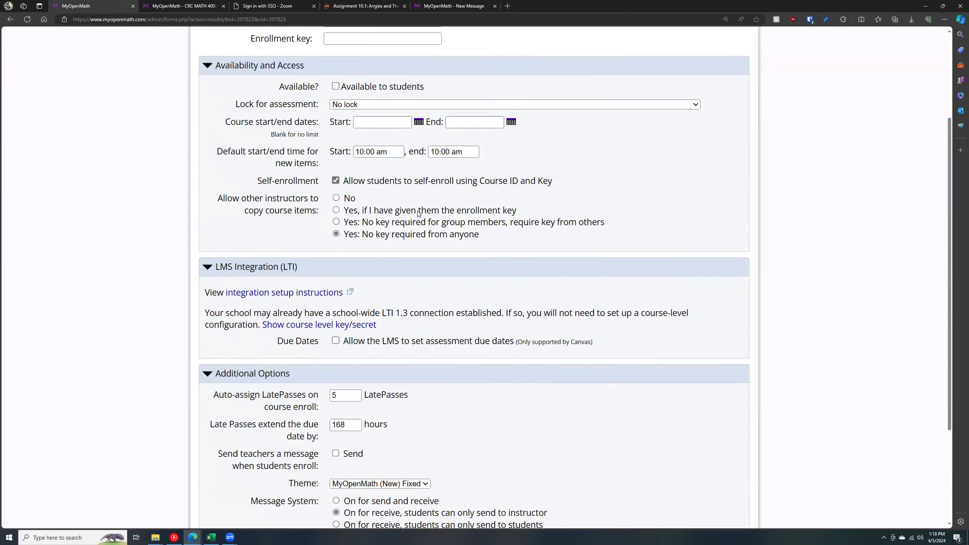
scroll(419, 213, up, 3)
scroll(386, 313, down, 1)
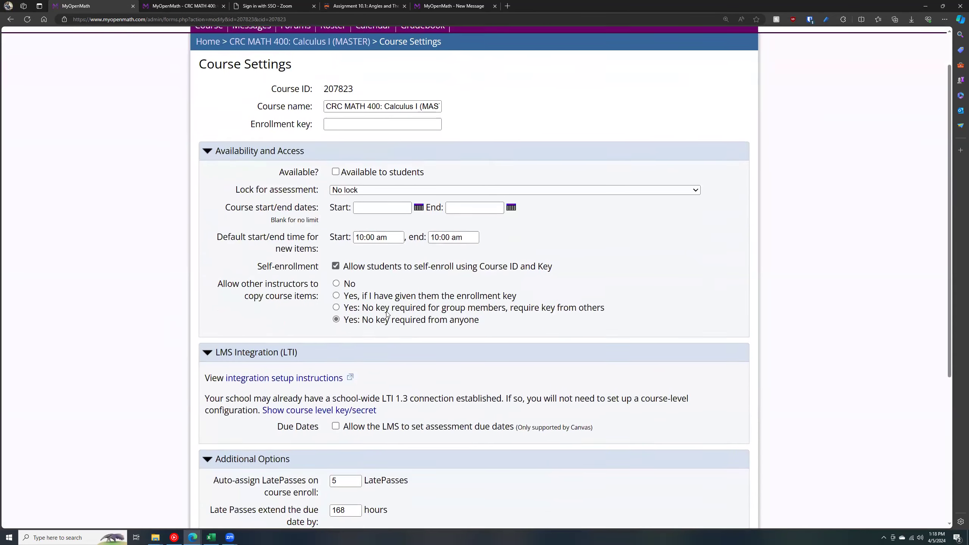
scroll(387, 314, down, 1)
scroll(399, 258, up, 3)
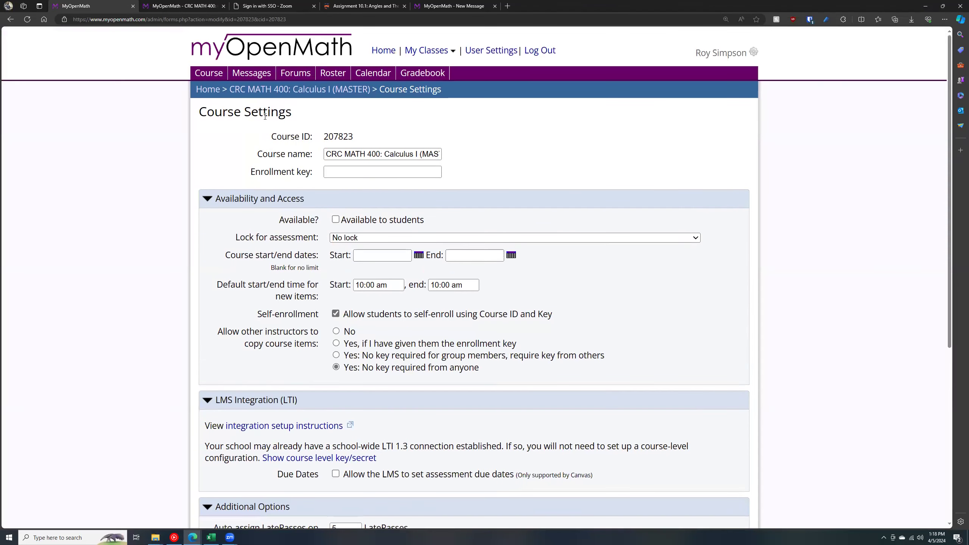
- Return to the CRC MATH 400: Calculus I (MASTER) course page and show the additional course tools
click(280, 90)
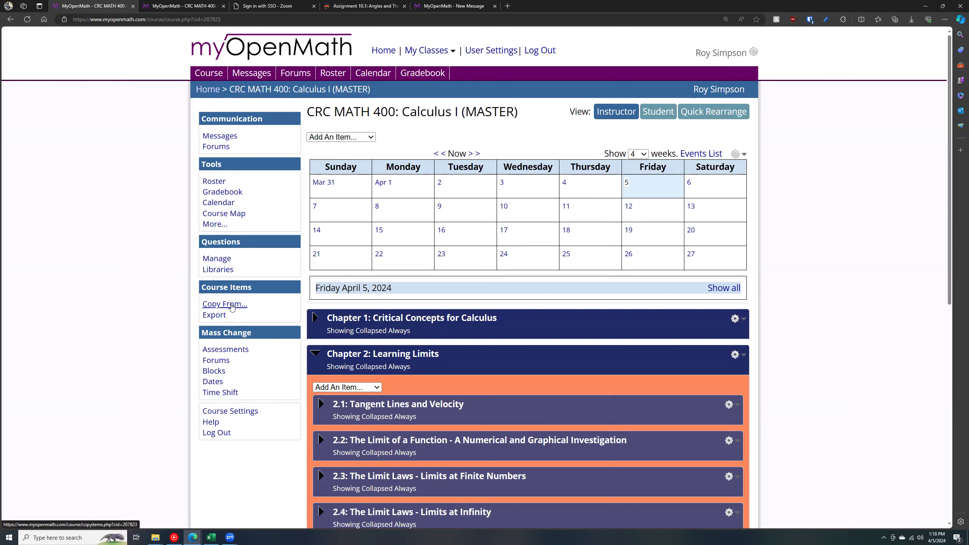
click(215, 224)
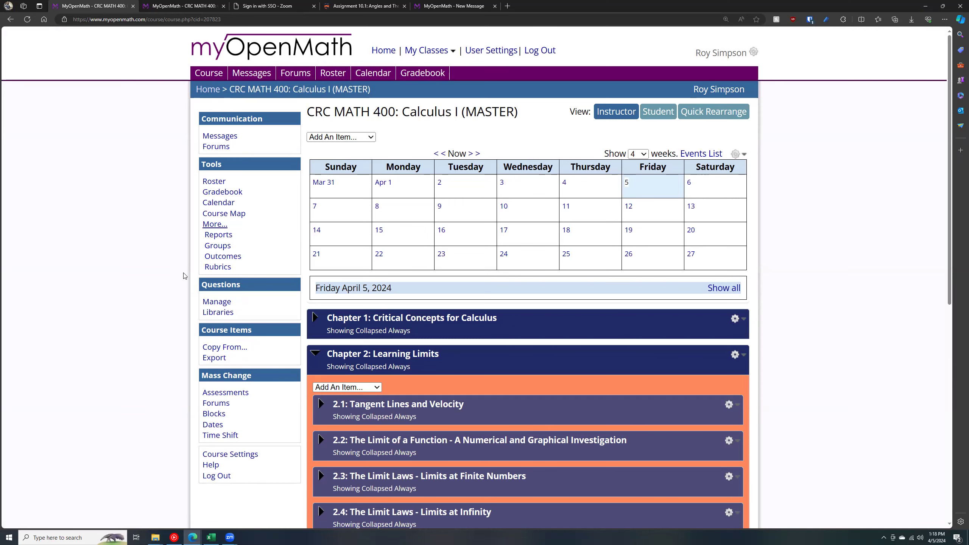
- Open the Course Settings of CRC MATH 400: Calculus I (MASTER) and examine its Availability and Access options
scroll(184, 276, down, 5)
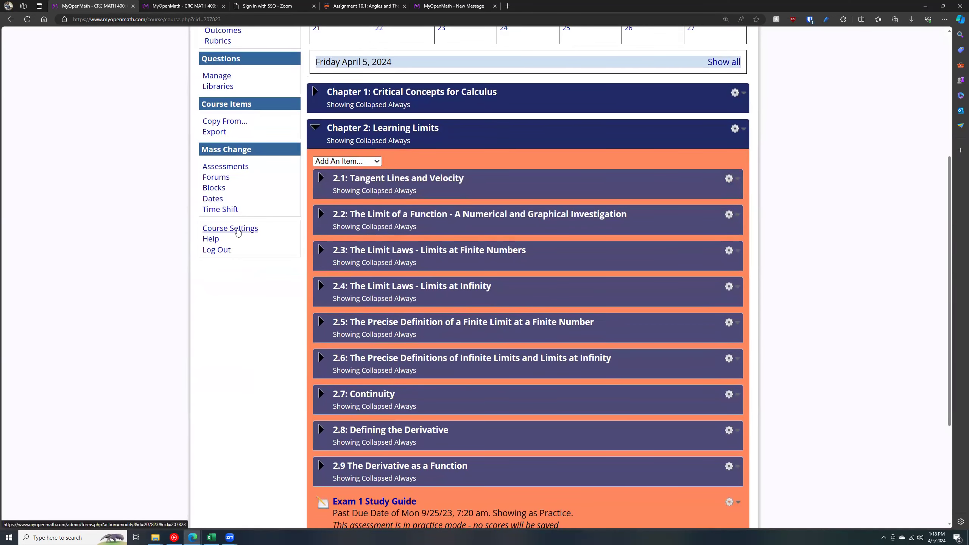
click(237, 229)
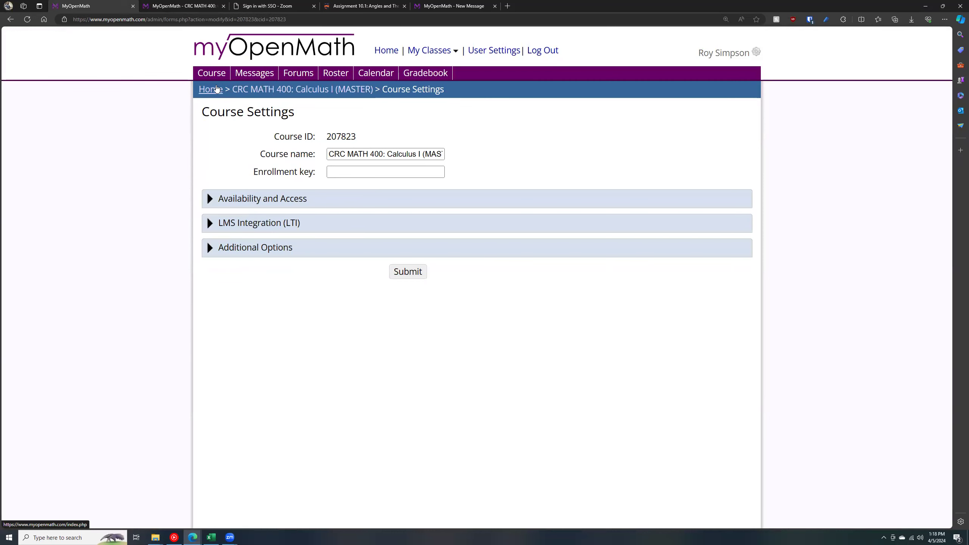
click(242, 201)
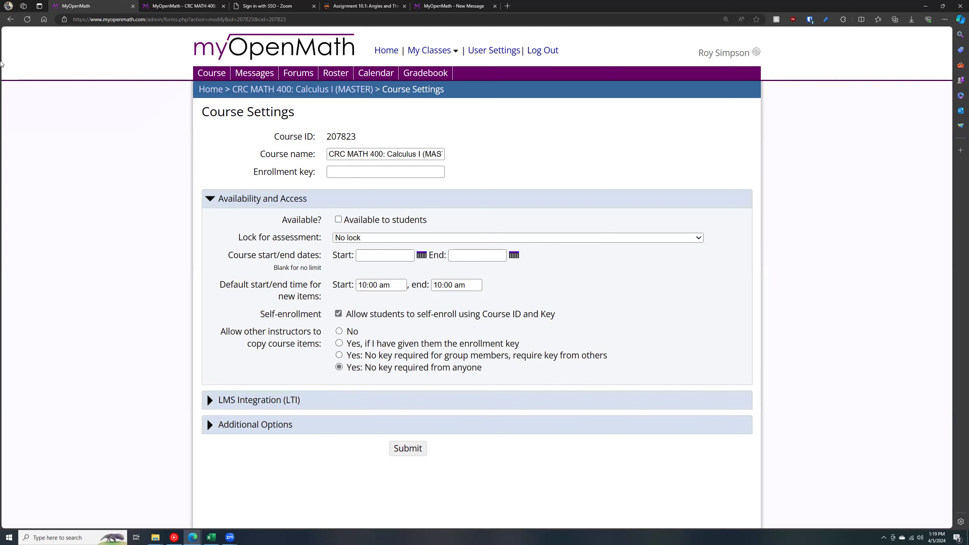
- Return to Home and start adding a new course copied from my or a colleague's course
click(214, 93)
scroll(198, 177, down, 12)
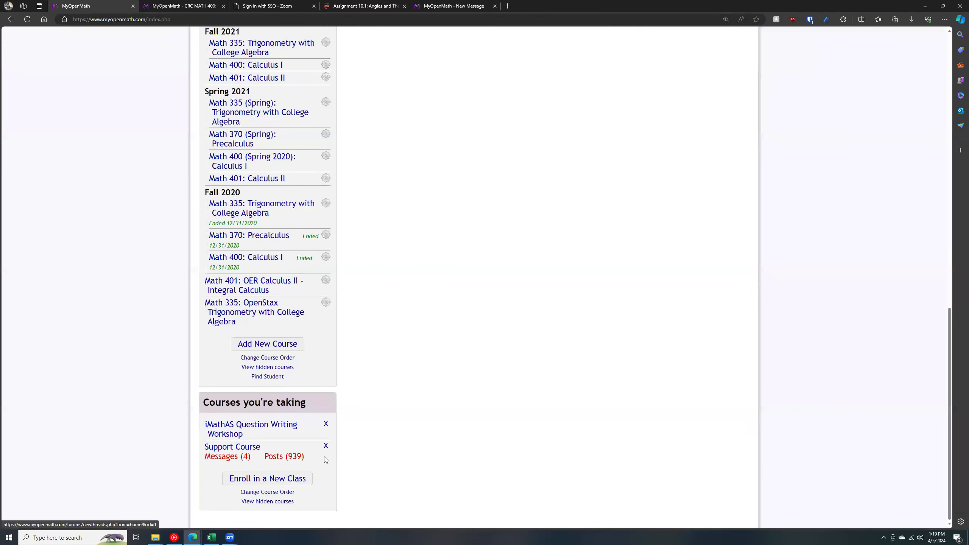
click(276, 344)
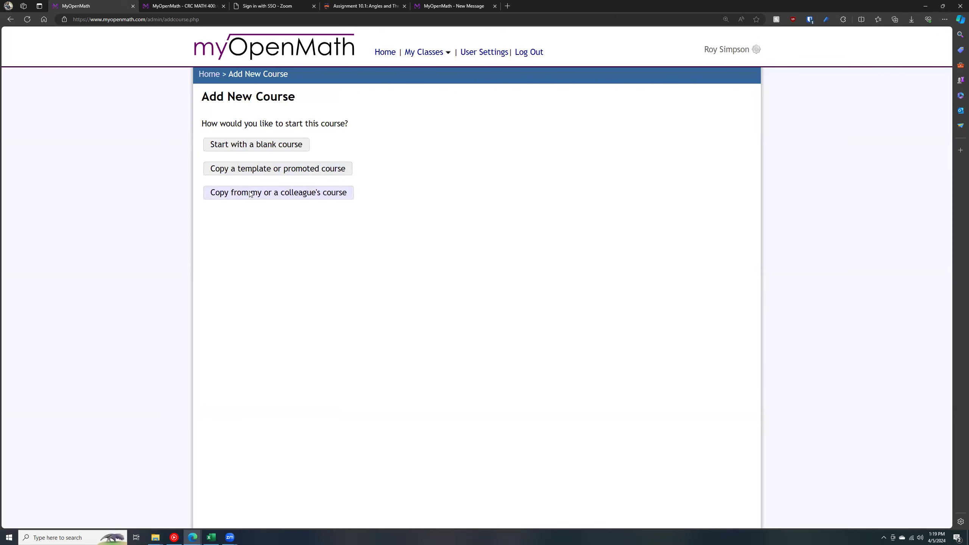
click(251, 193)
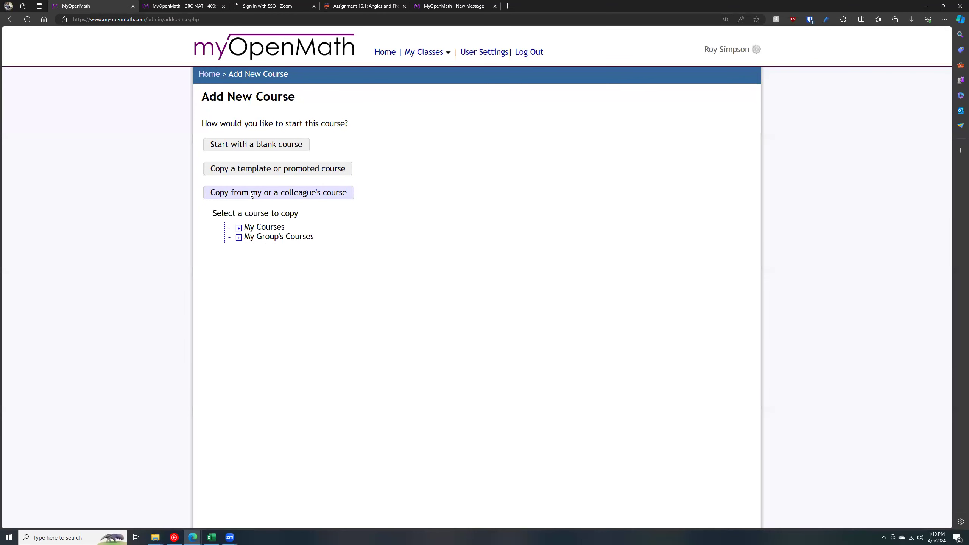
- Choose CRC MATH 400: Calculus I (MASTER) under My Courses as the course to copy and continue to the new course form
click(238, 238)
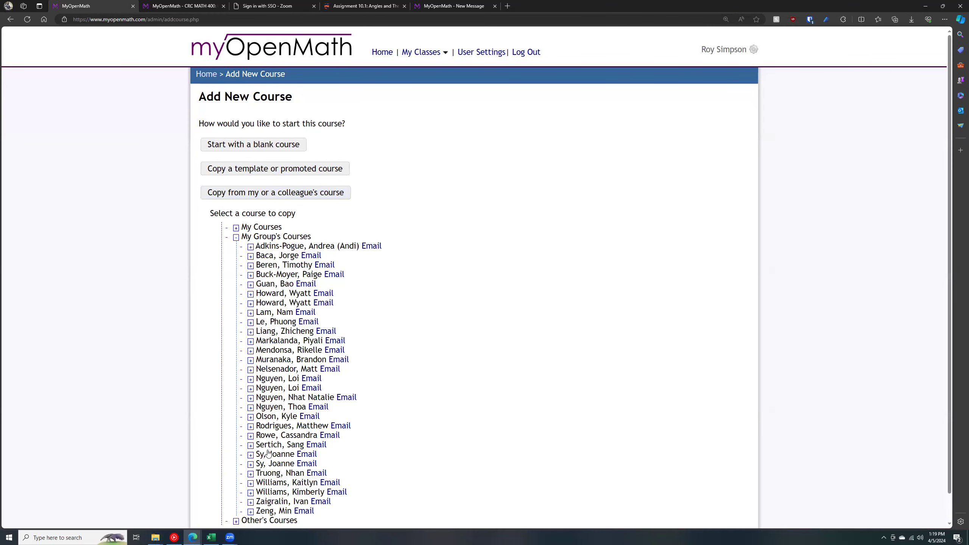
click(236, 229)
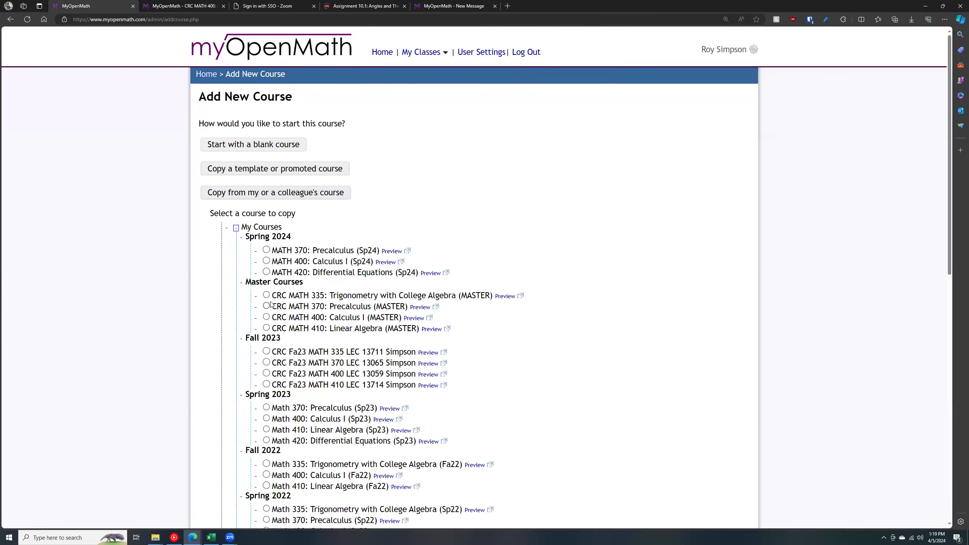
click(265, 318)
scroll(282, 355, down, 12)
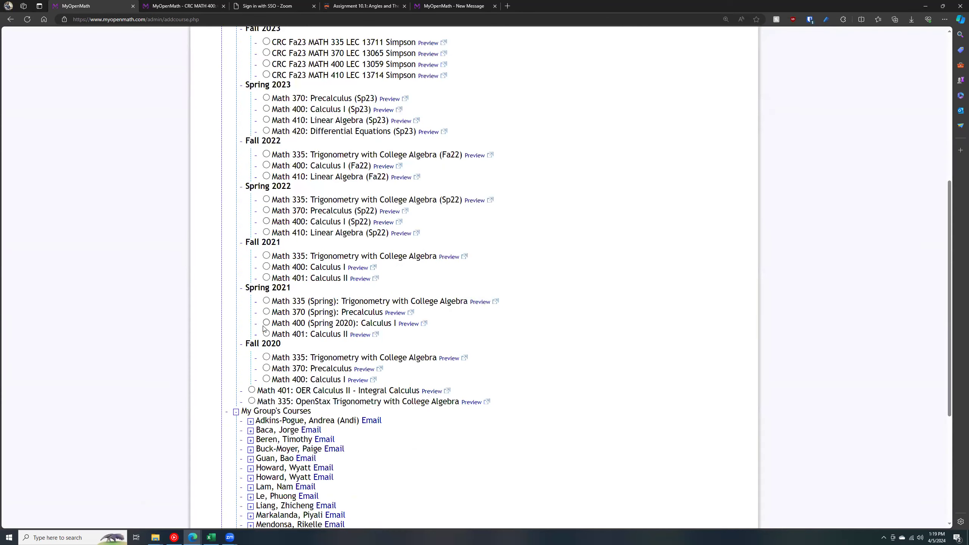
click(209, 521)
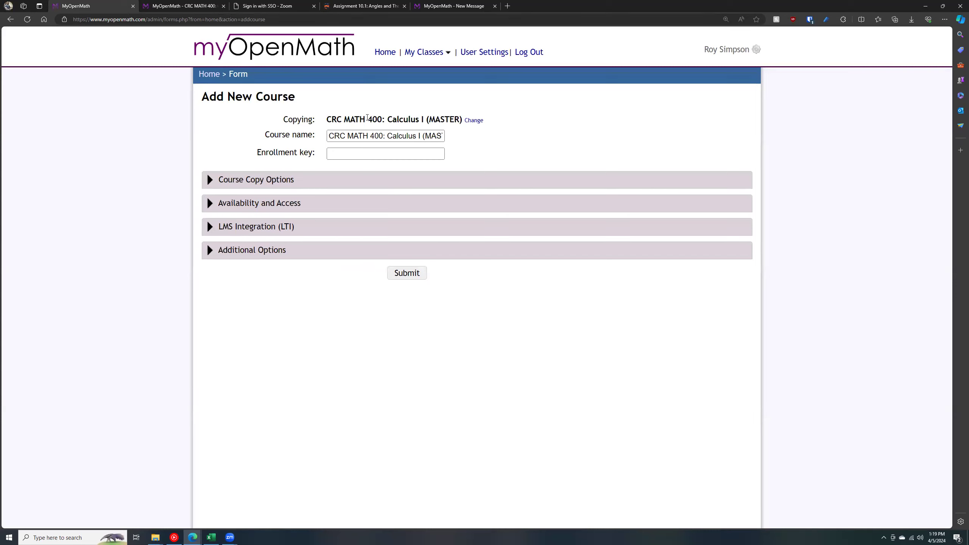
- Change the new course's name to CRC MATH 400: Calculus I (Fa24)
click(368, 138)
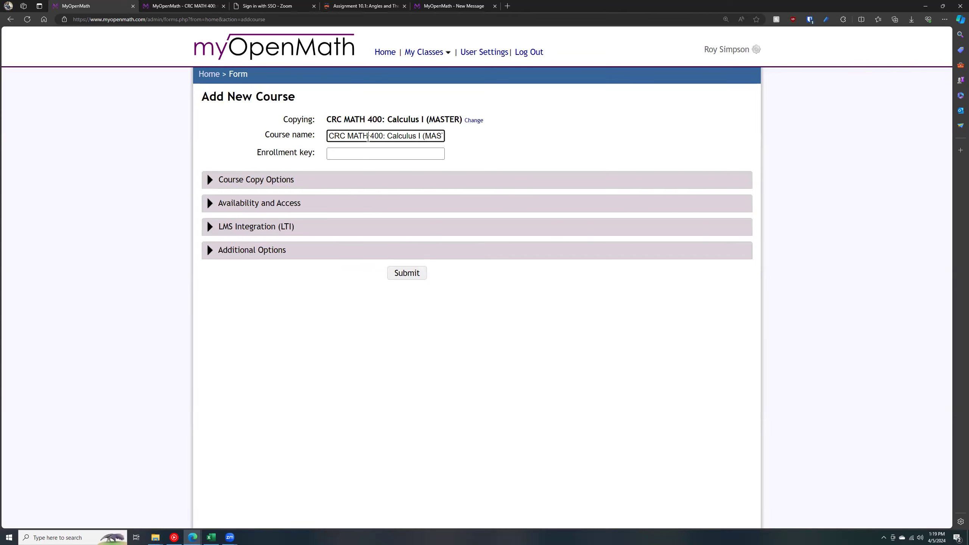
key(End)
key(Left)
key(ctrl+shift+Left)
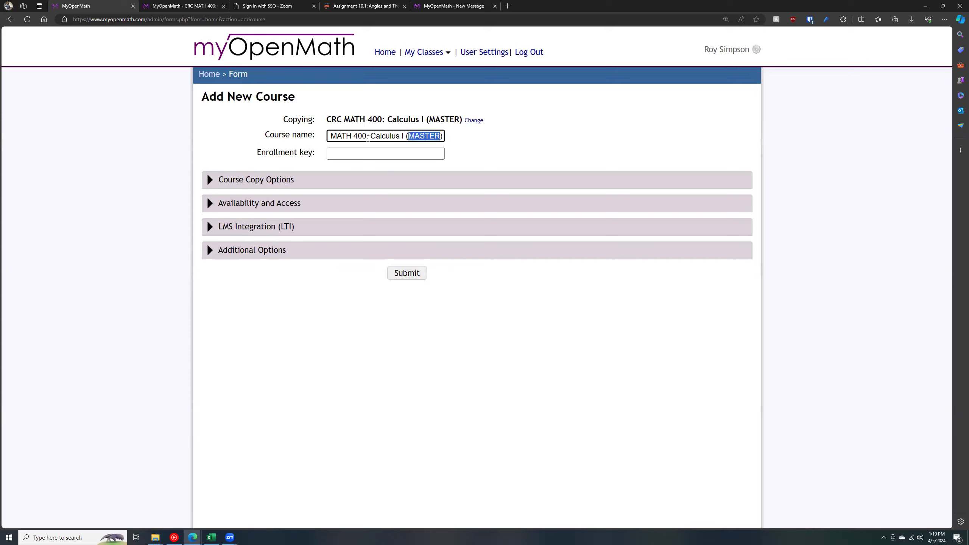
text(F)
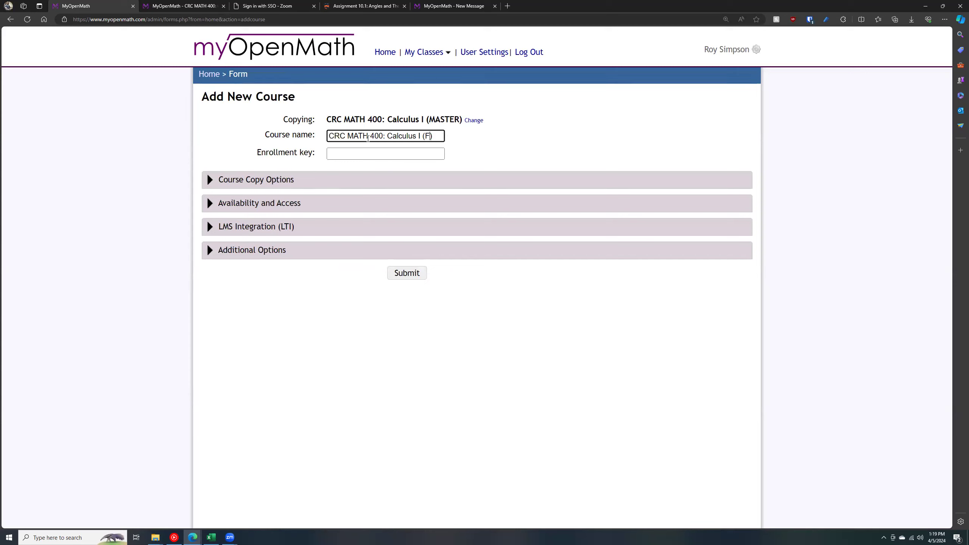
text(a24)
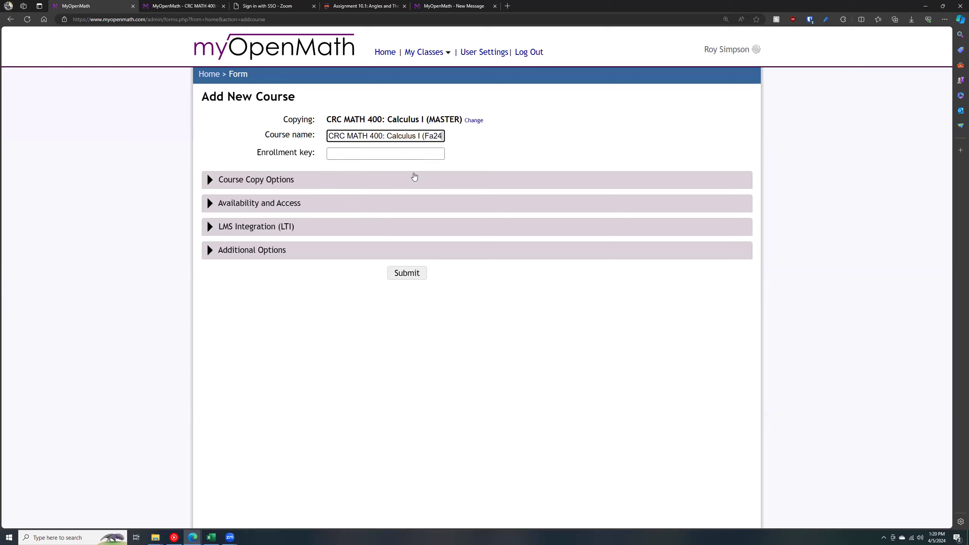
text())
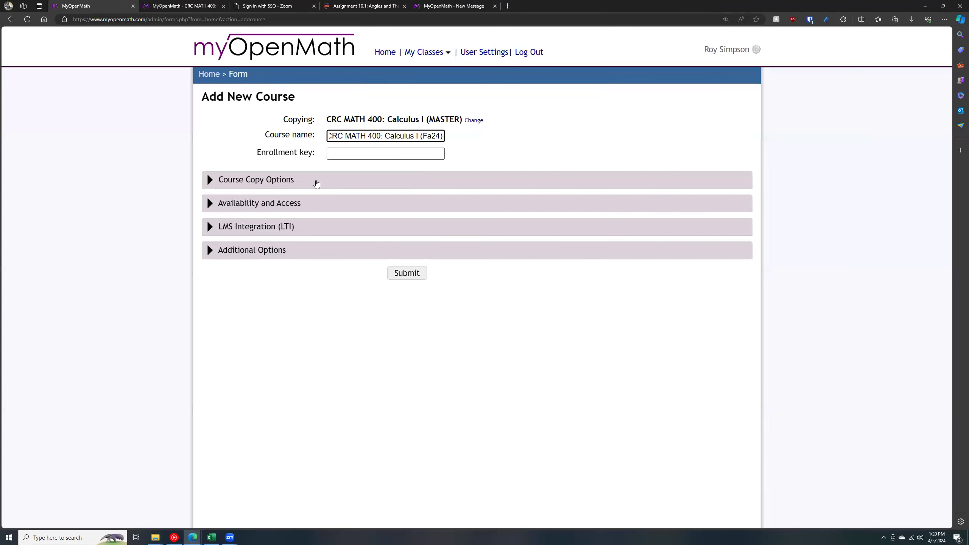
- Review the Course Copy Options, collapse them, and expand Availability and Access for the new course
click(272, 189)
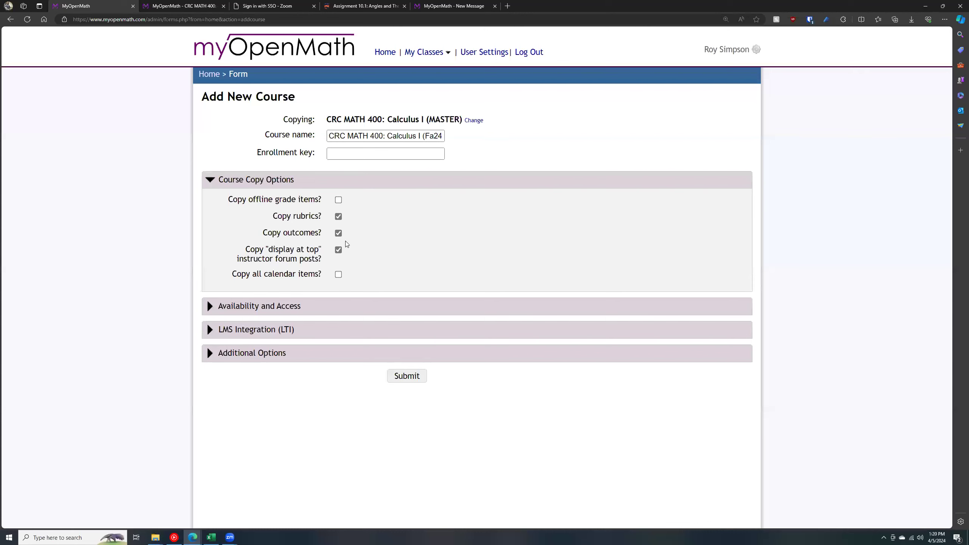
click(266, 183)
click(212, 203)
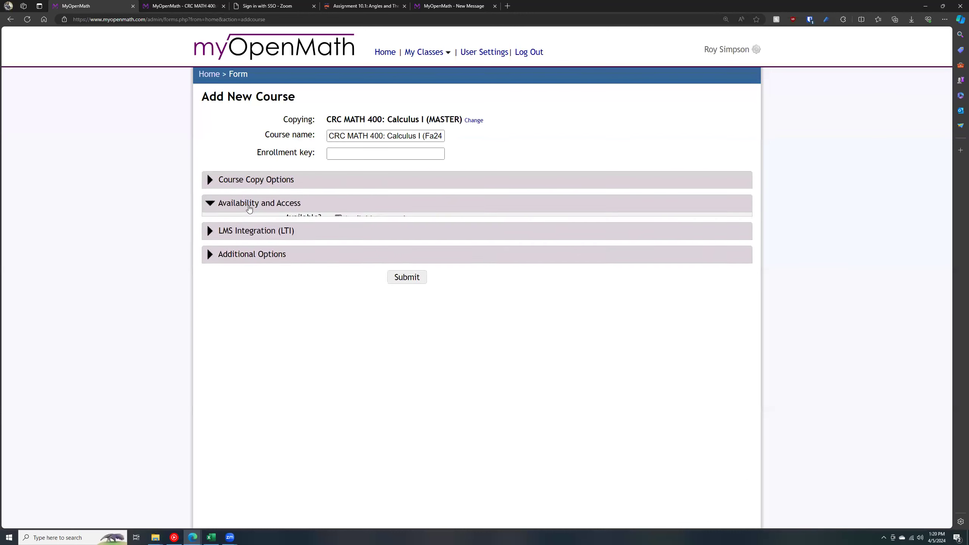
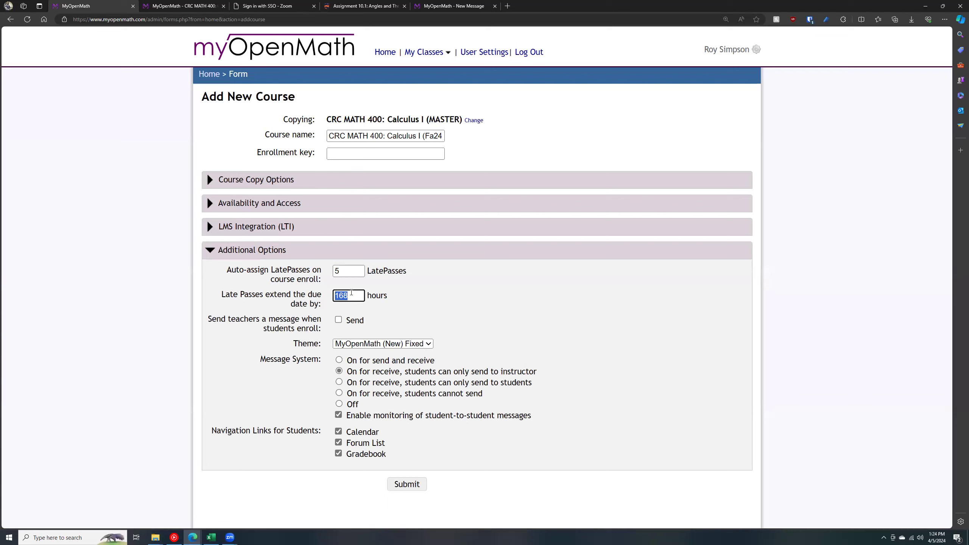
- Try a Late Pass due date extension of 24 hours and restore it to 168 hours
text(24)
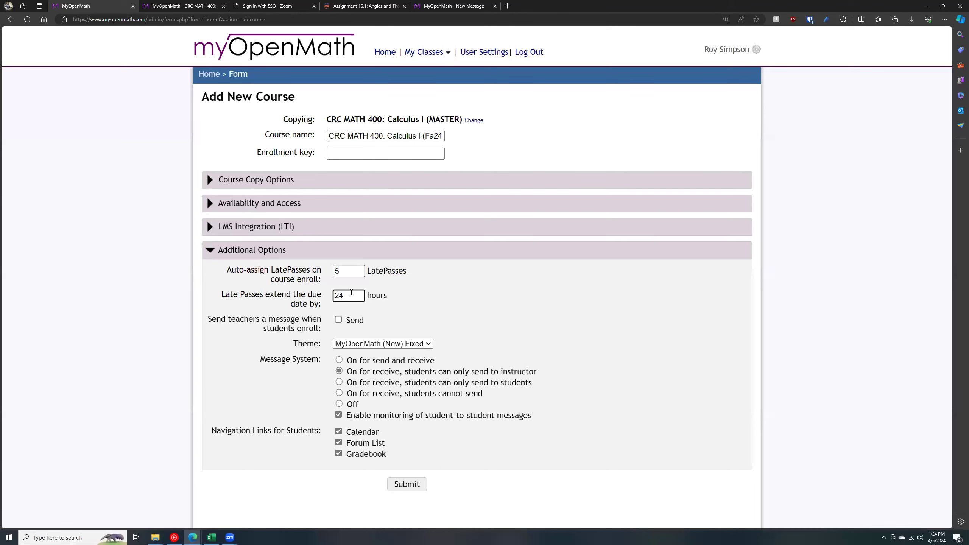
key(shift+Left)
key(shift+Left)
text(168)
- Submit the new course form to create the course and enter it
click(415, 488)
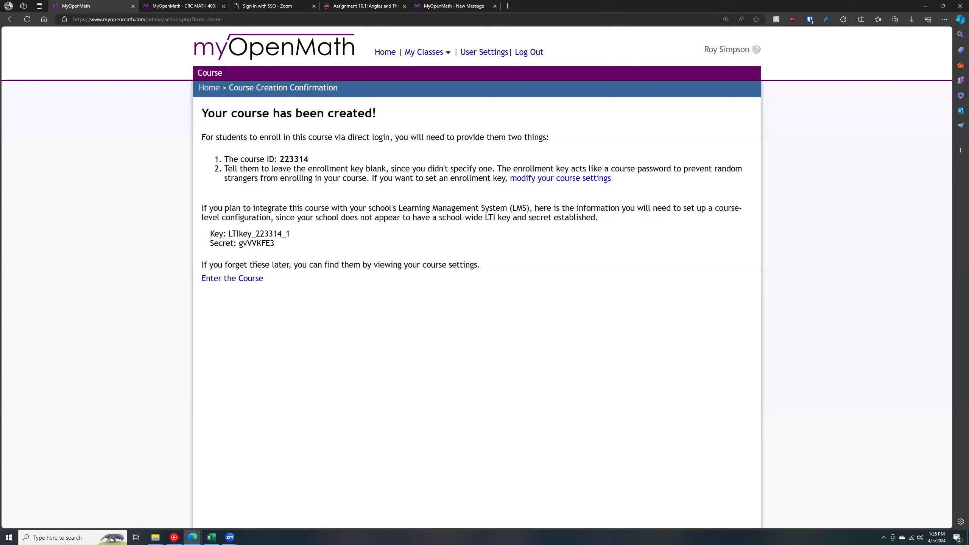
click(211, 279)
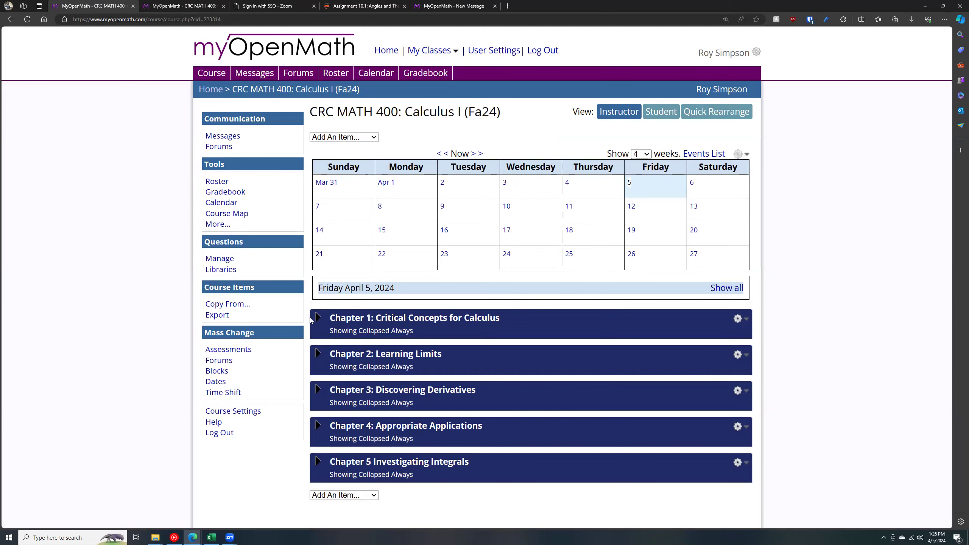
- Expand Chapter 2 and section 2.2, and open the question list of Assignment 2.2
click(355, 354)
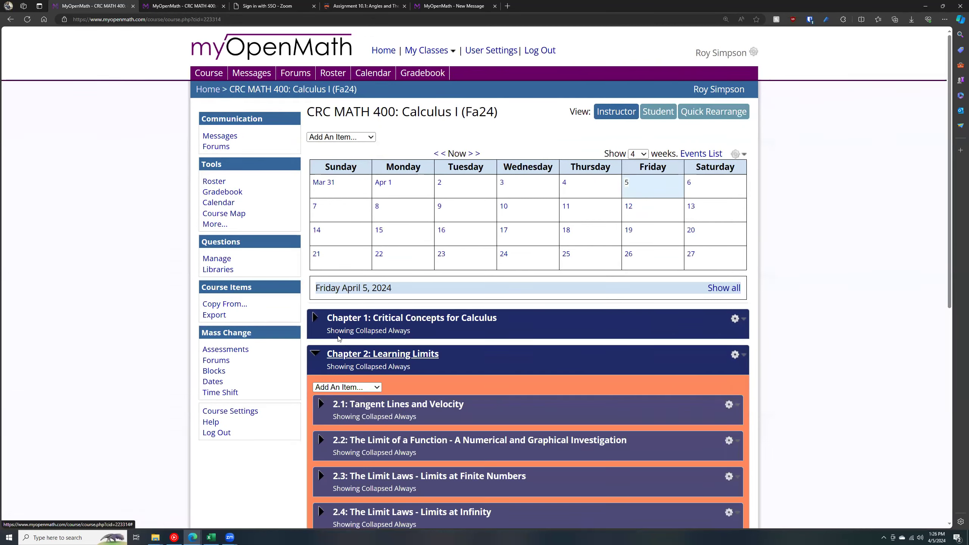
scroll(322, 332, down, 8)
scroll(334, 334, up, 3)
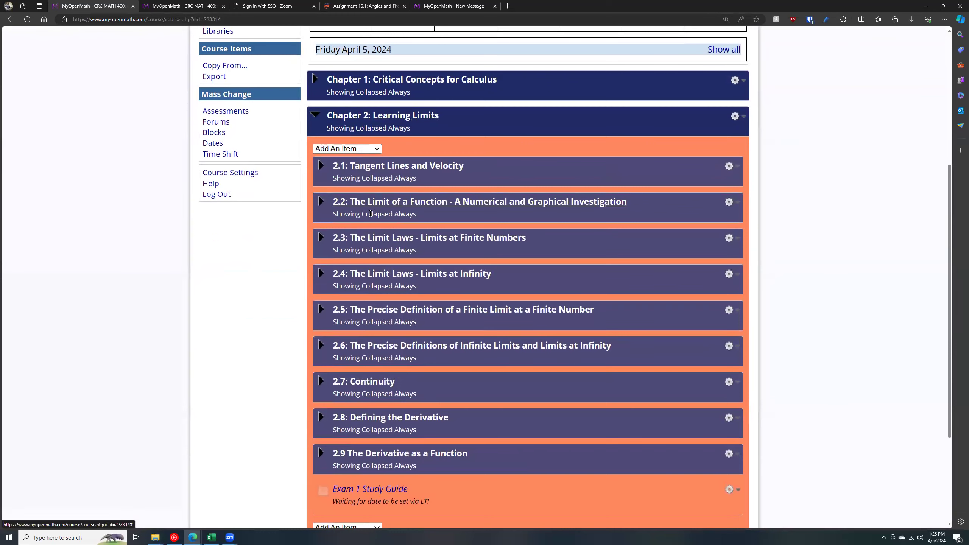
click(376, 200)
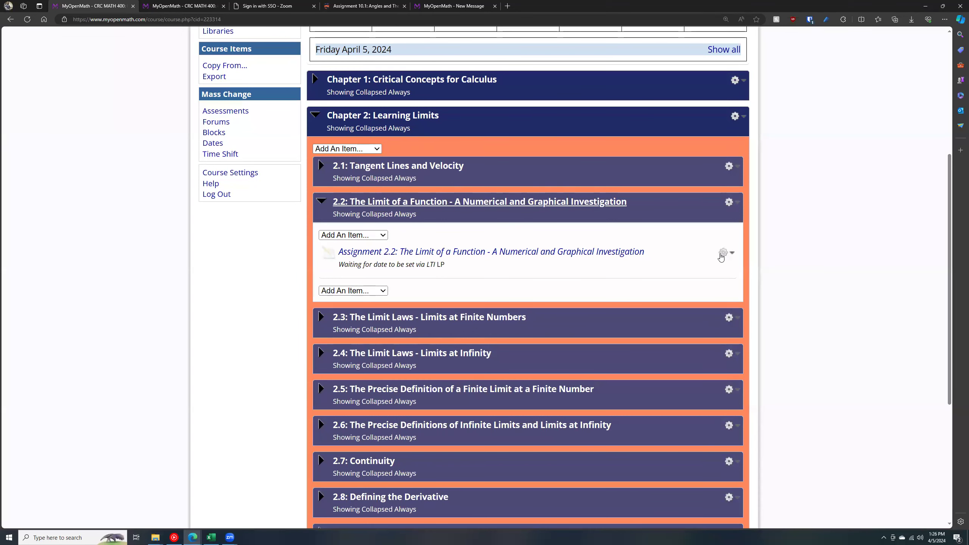
click(721, 254)
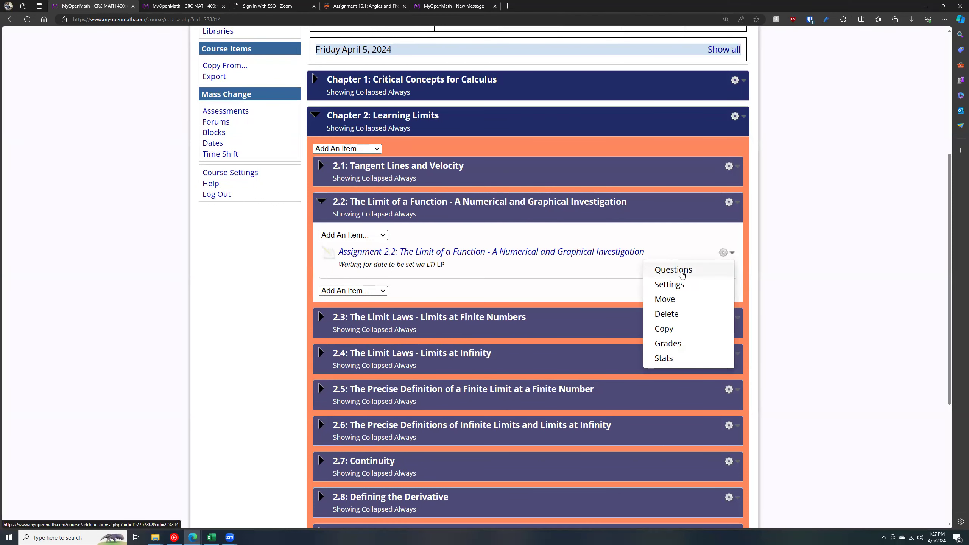
click(681, 272)
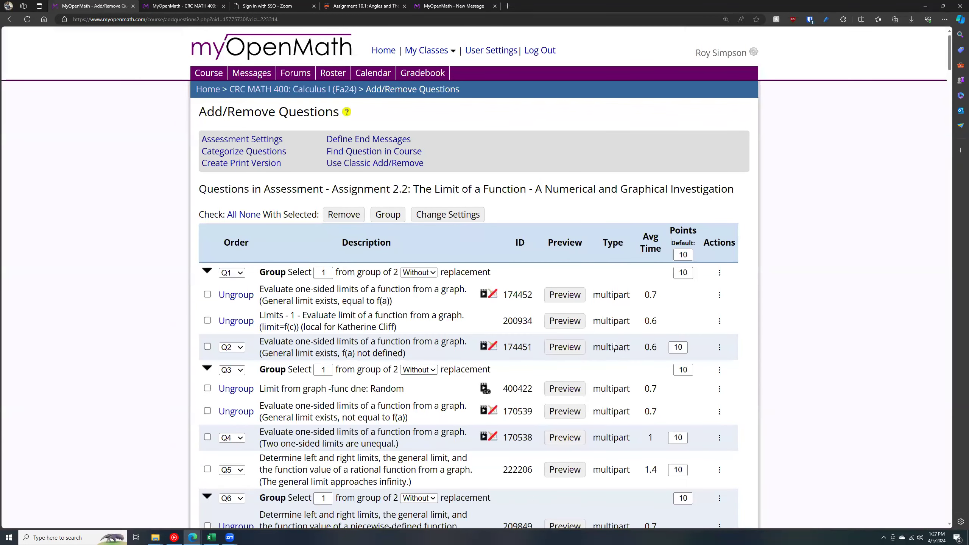
- Look through the questions and question groups in Assignment 2.2, including the potential questions below them
scroll(161, 310, down, 10)
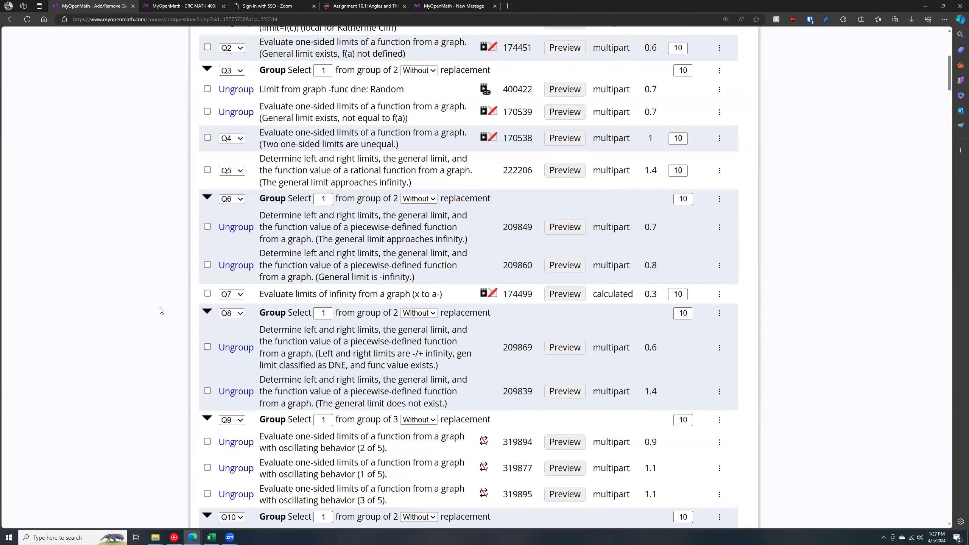
scroll(161, 311, down, 15)
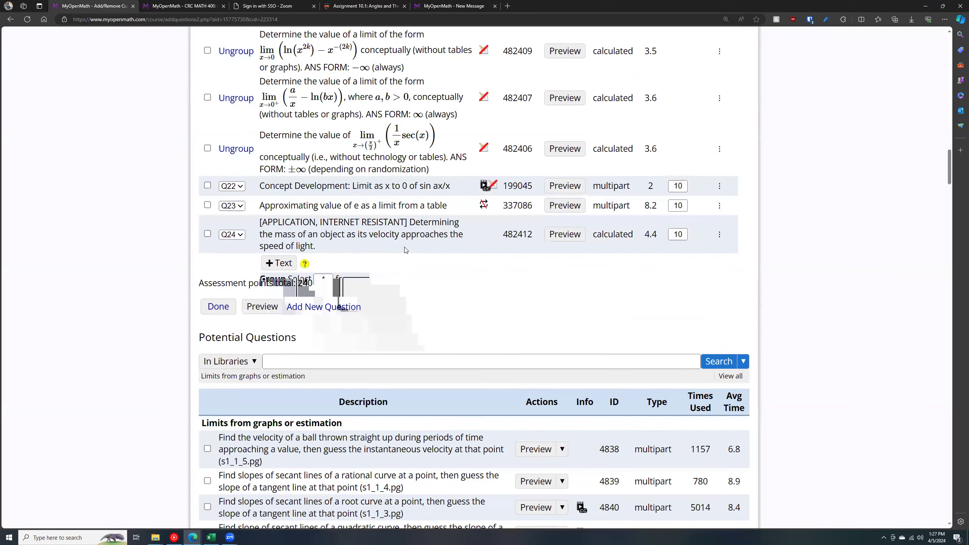
scroll(416, 251, up, 7)
scroll(415, 248, up, 12)
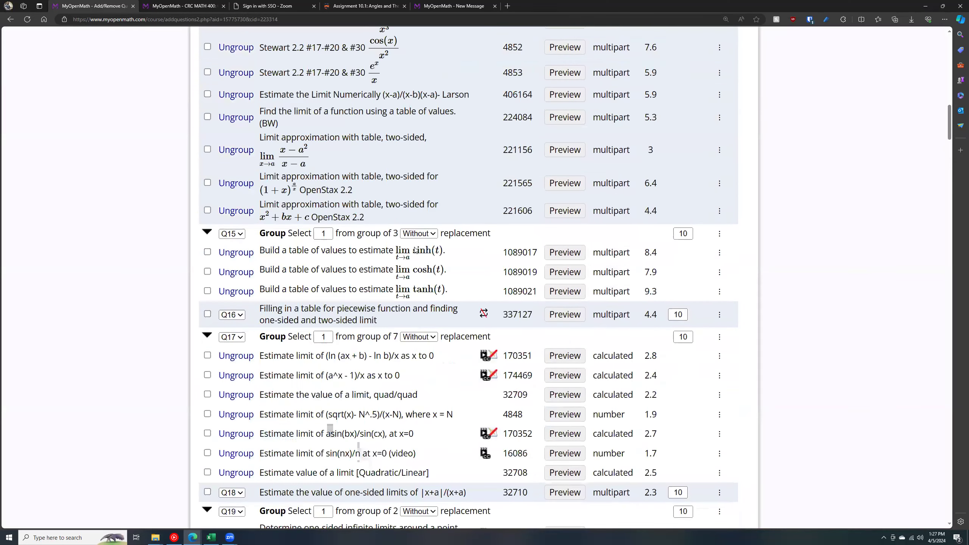
scroll(414, 247, up, 1)
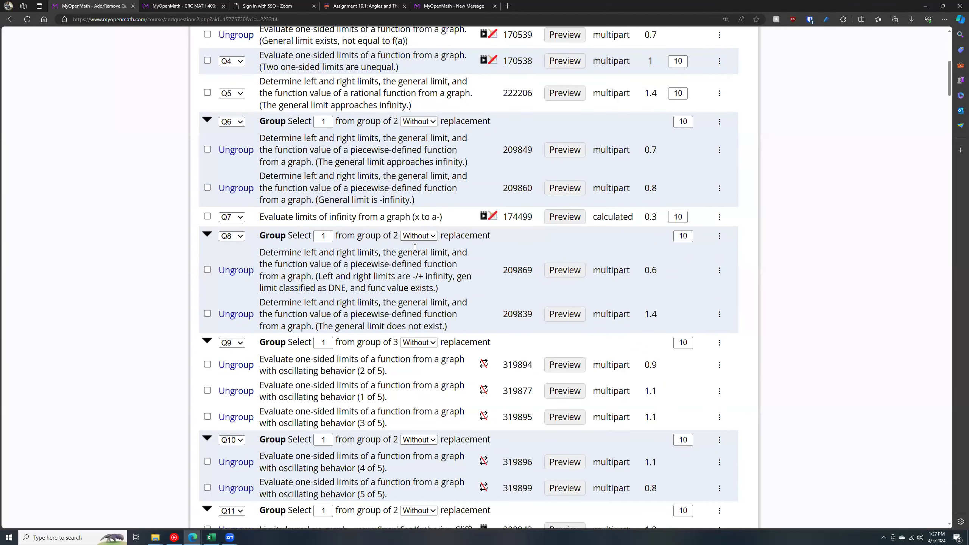
scroll(415, 255, down, 12)
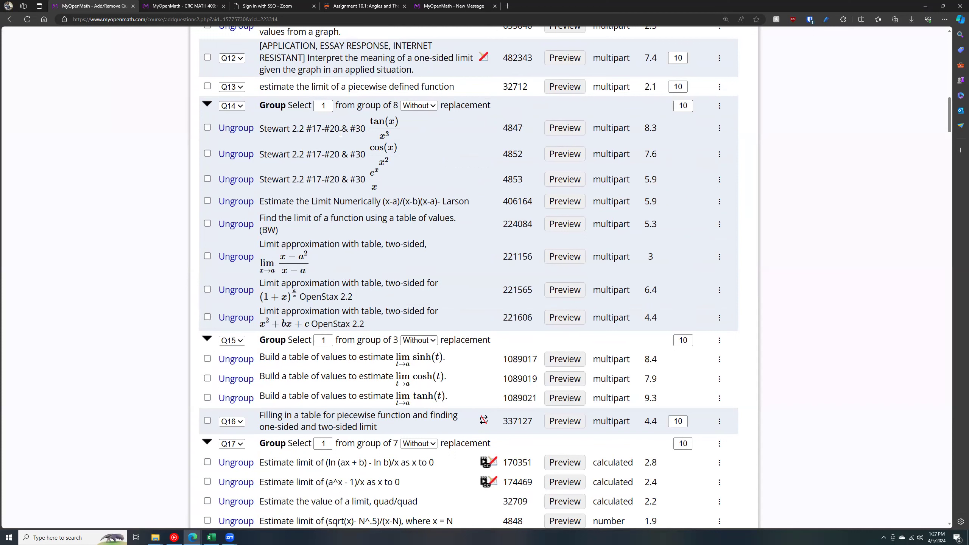
- Preview the tan(x)/x^3 question in the Q14 group, generate a new version of it, and reopen its preview
drag(285, 128, 397, 126)
double_click(523, 128)
click(563, 130)
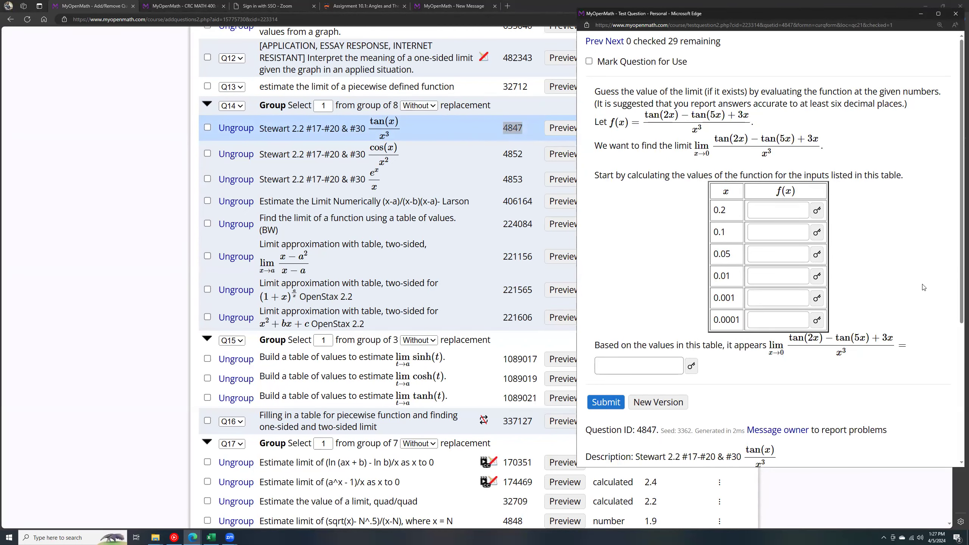
scroll(915, 291, down, 2)
scroll(663, 338, up, 2)
click(674, 402)
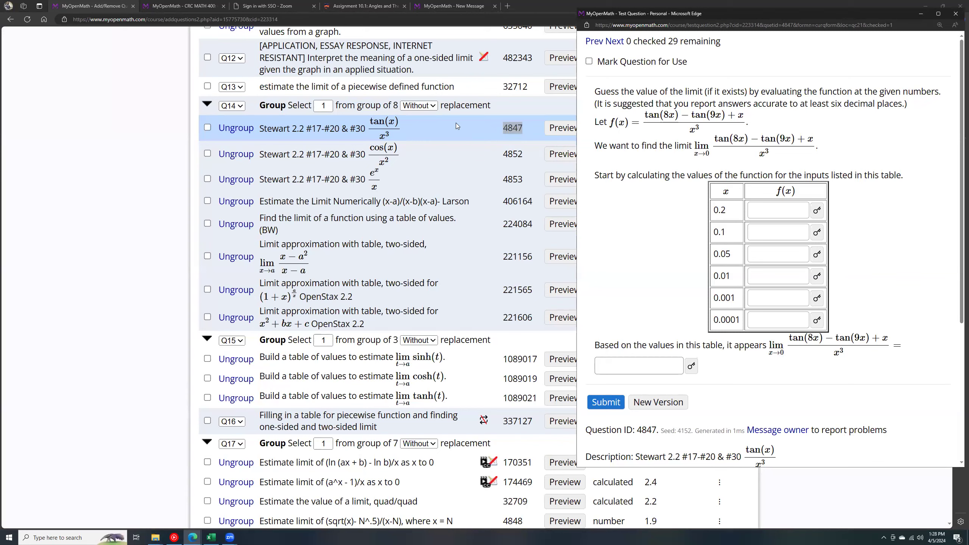
double_click(509, 128)
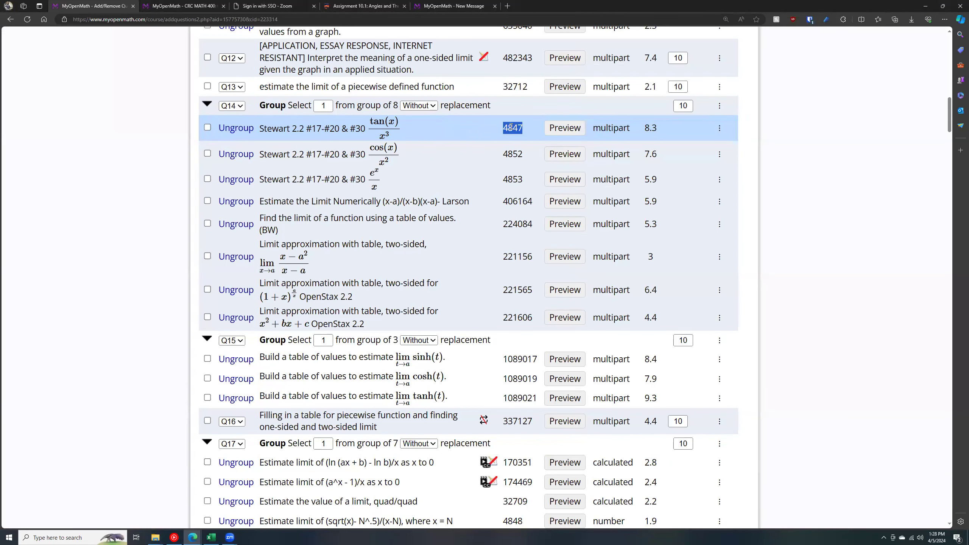
click(546, 130)
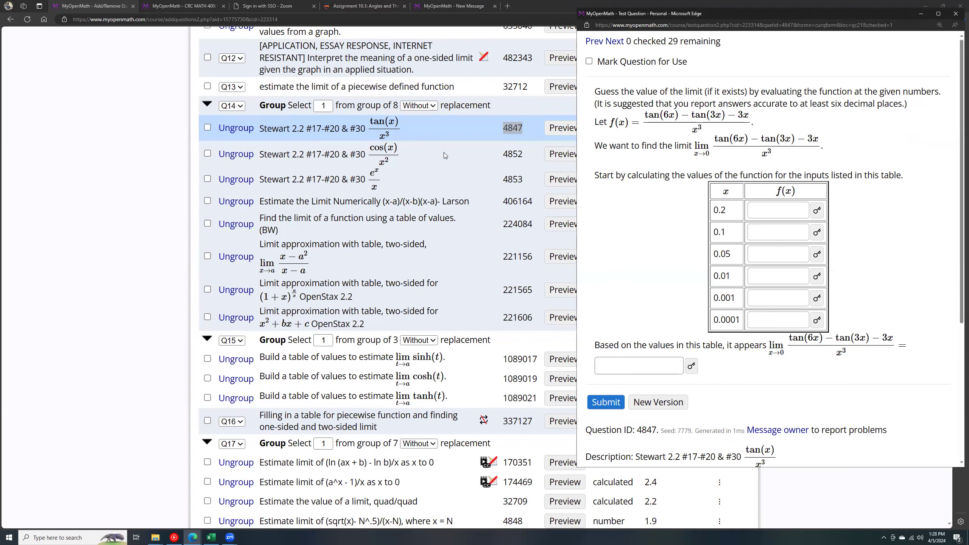
- Preview the next two questions in the Q14 group, cos(x)/x^2 and e^x/x, and return to the question list
click(619, 42)
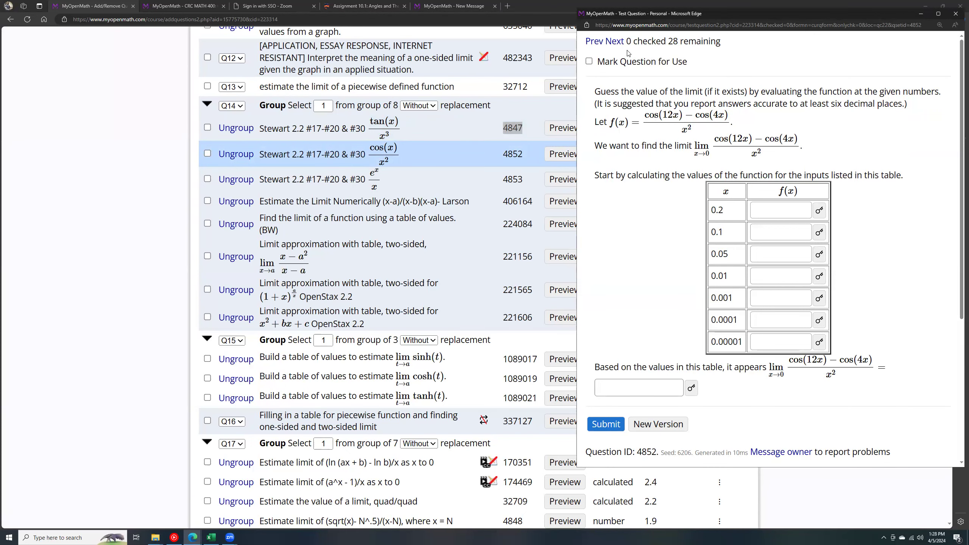
click(614, 42)
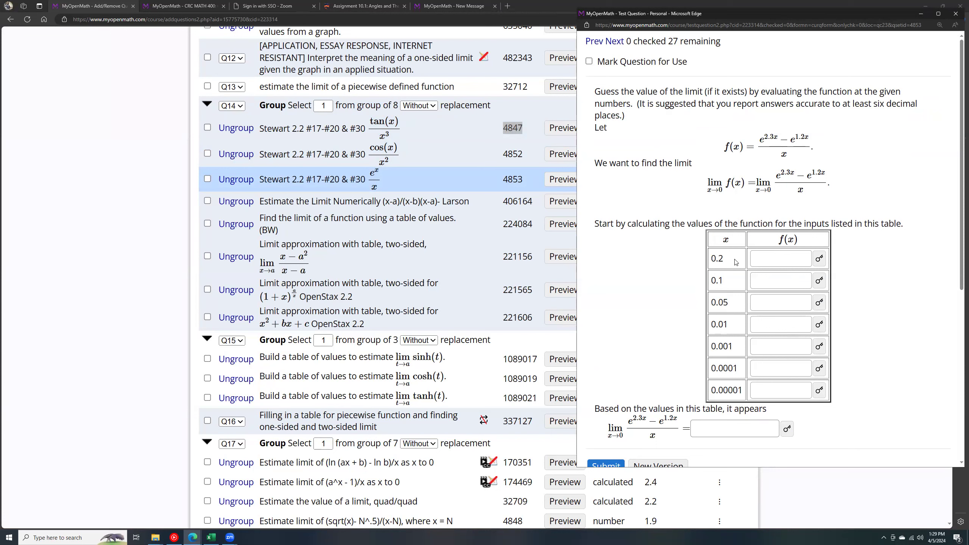
click(145, 128)
- Review the assignment's question list from Q1 through Q24 and continue to the Potential Questions section
scroll(172, 177, up, 10)
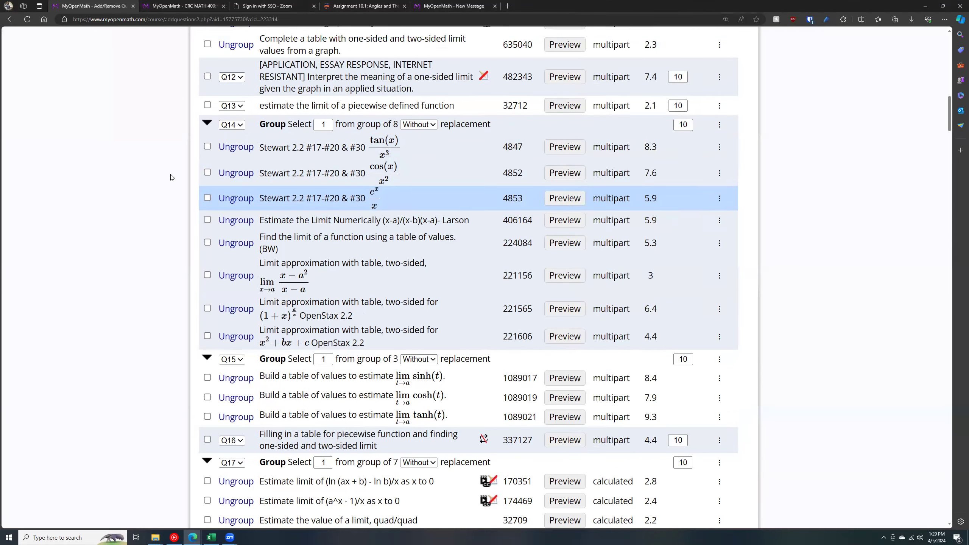
scroll(191, 162, up, 10)
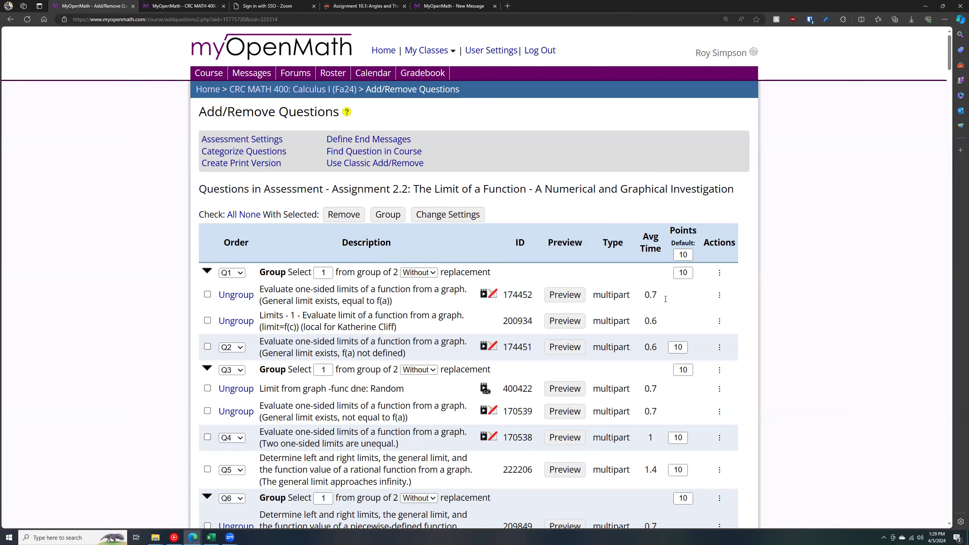
click(207, 294)
click(207, 294)
scroll(203, 313, down, 20)
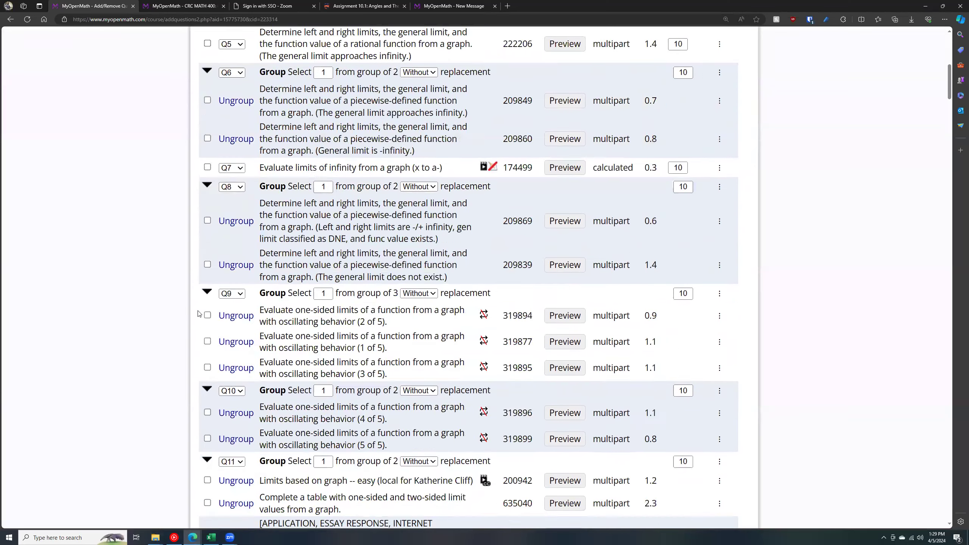
scroll(198, 313, down, 10)
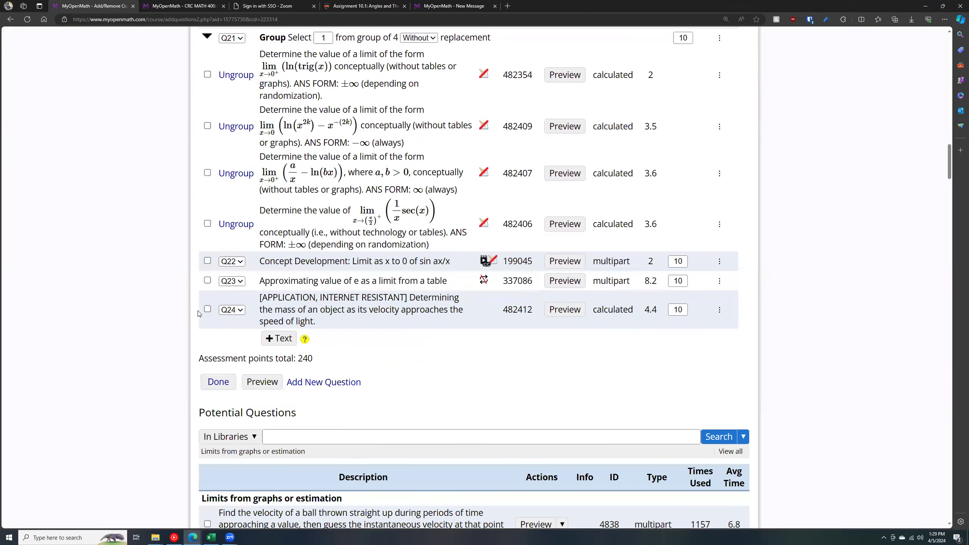
scroll(198, 313, down, 4)
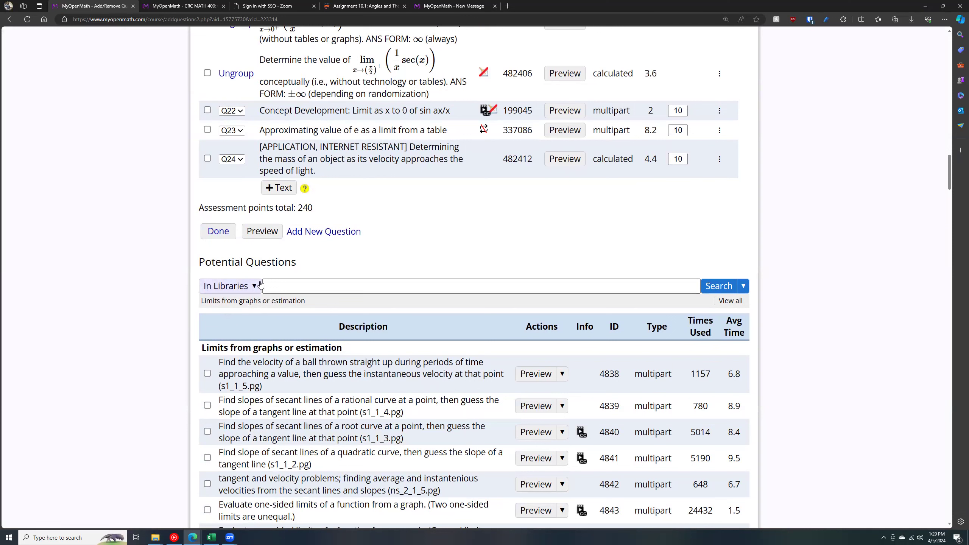
- Open the library selection for potential questions and collapse the Differential and Calculus branches to view the top-level libraries
click(246, 286)
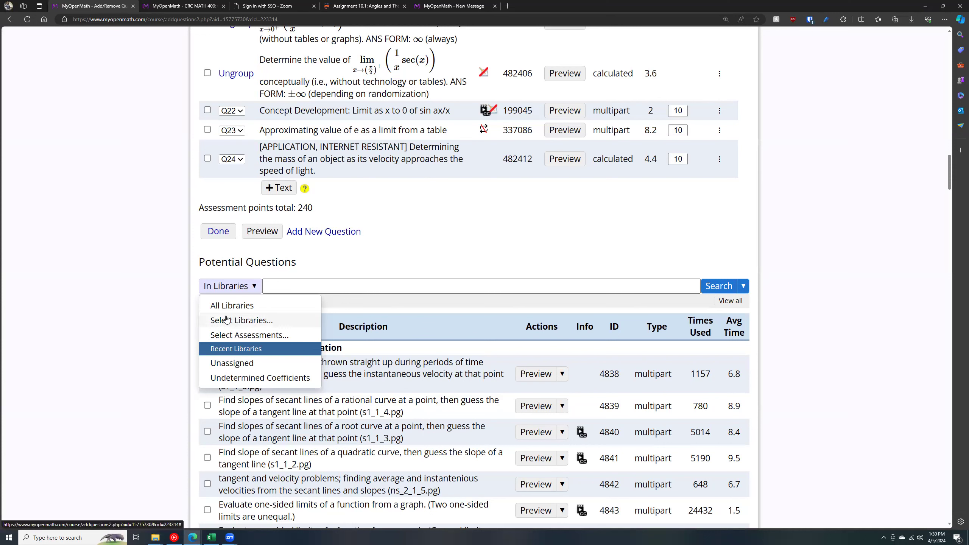
click(251, 321)
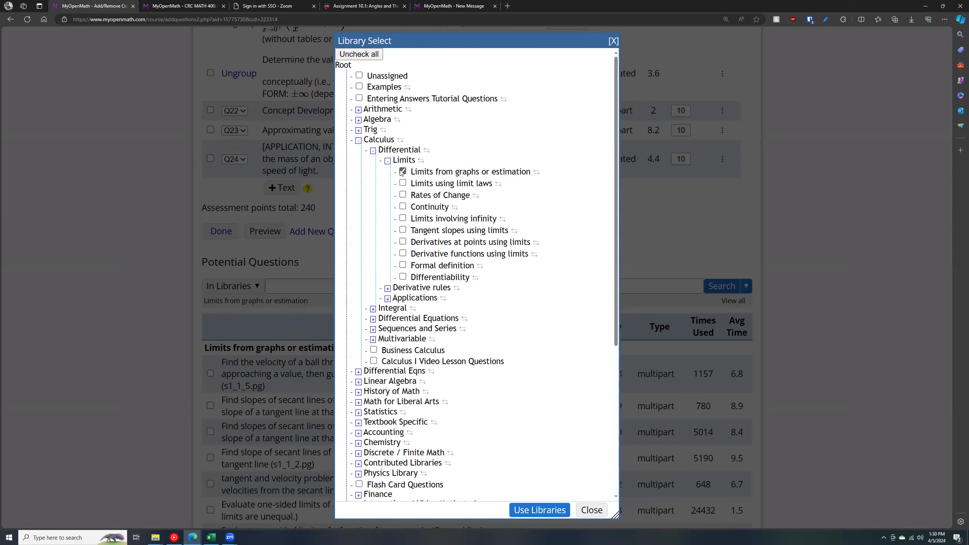
click(373, 151)
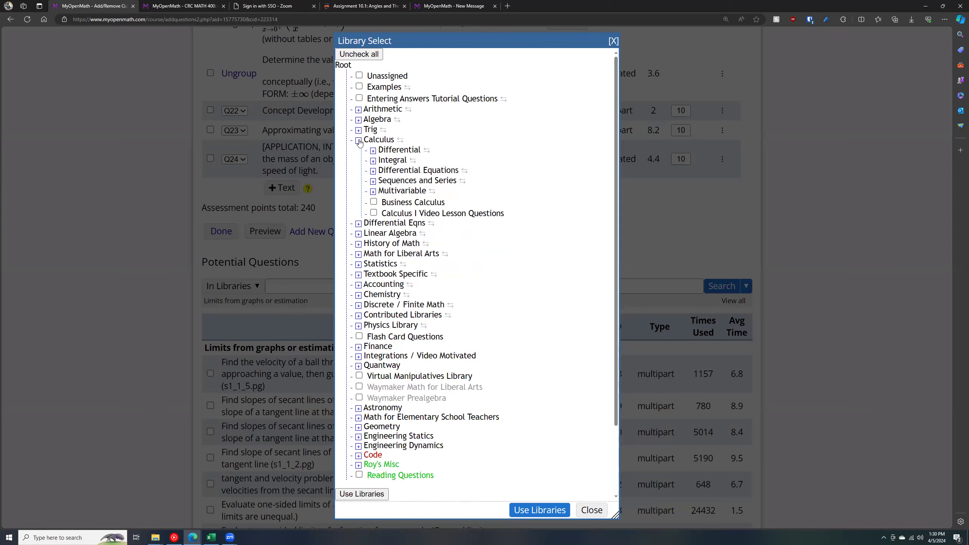
click(359, 141)
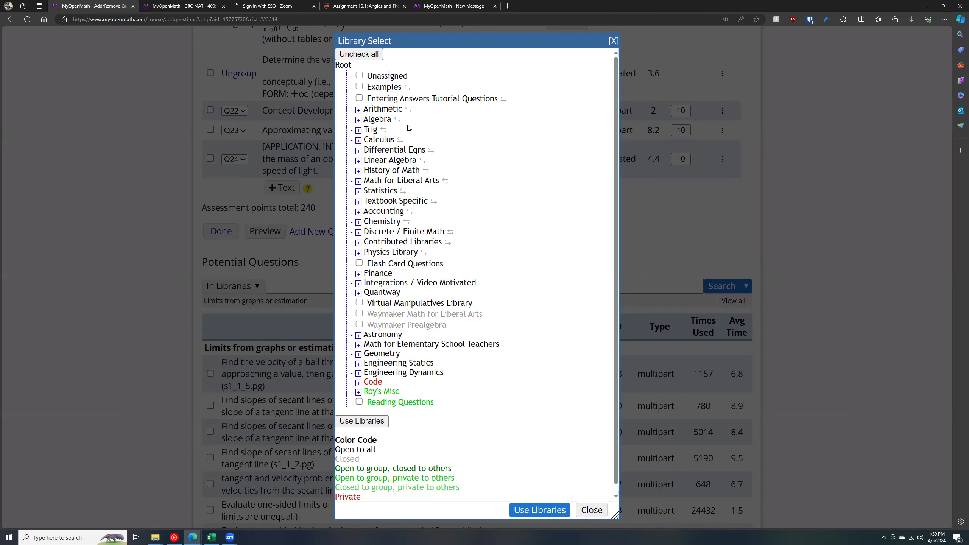
- Expand Calculus, Differential and Limits, and use the "Limits from graphs or estimation" library for potential questions
click(359, 141)
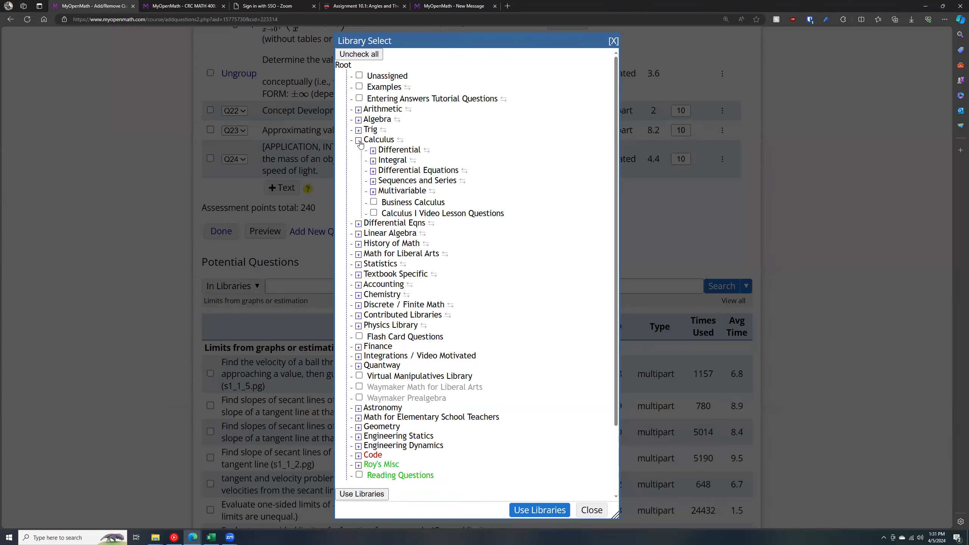
click(376, 151)
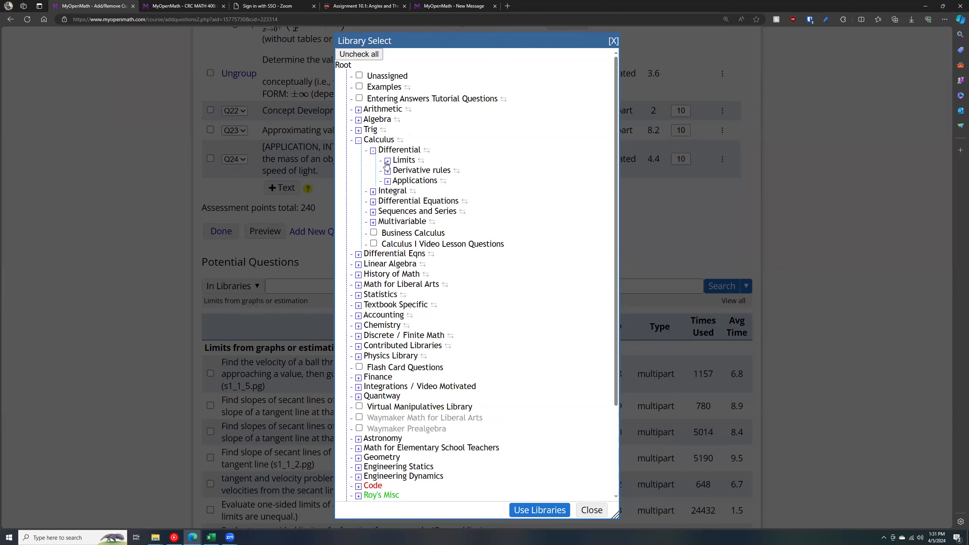
click(387, 162)
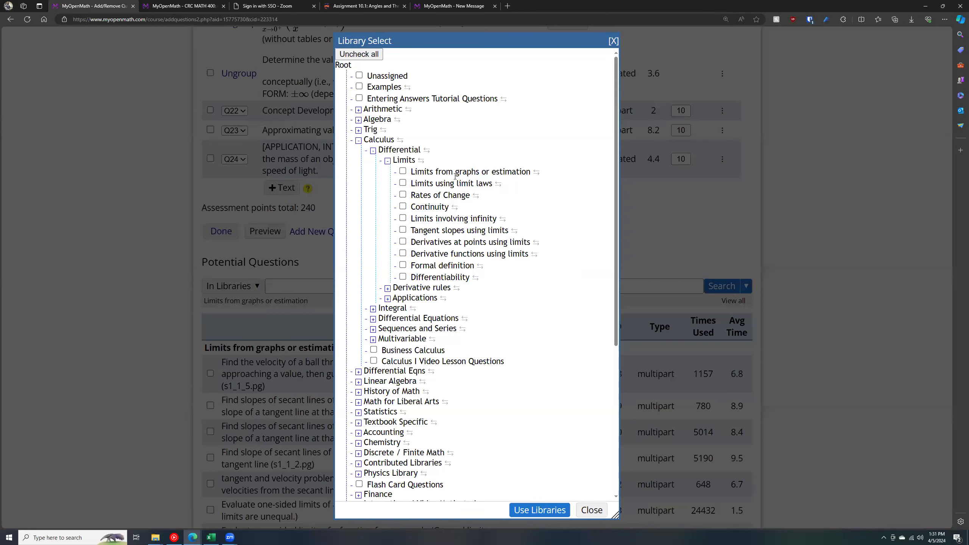
click(402, 171)
click(539, 509)
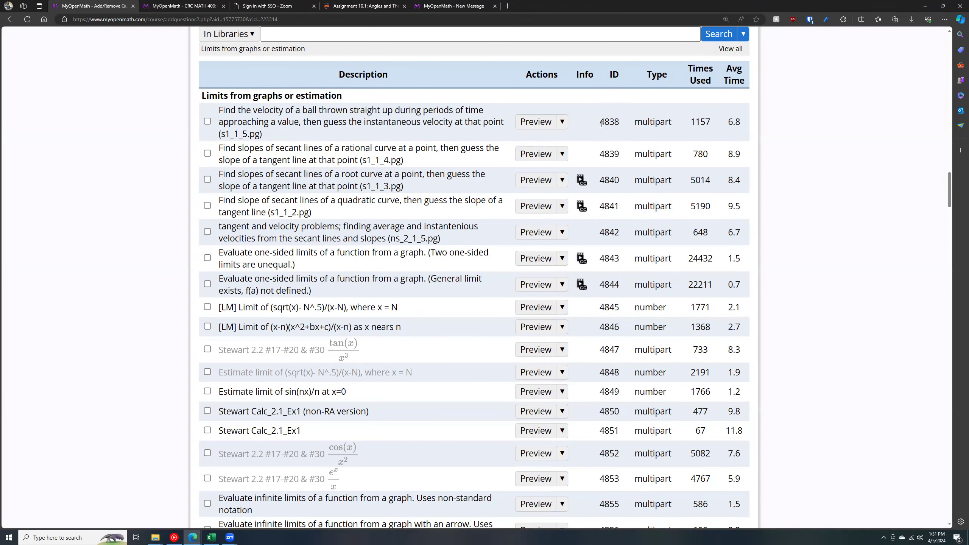
- Look through the potential questions in the "Limits from graphs or estimation" library, down to the end of the first results page
drag(598, 122, 617, 127)
scroll(591, 175, down, 8)
scroll(590, 172, down, 20)
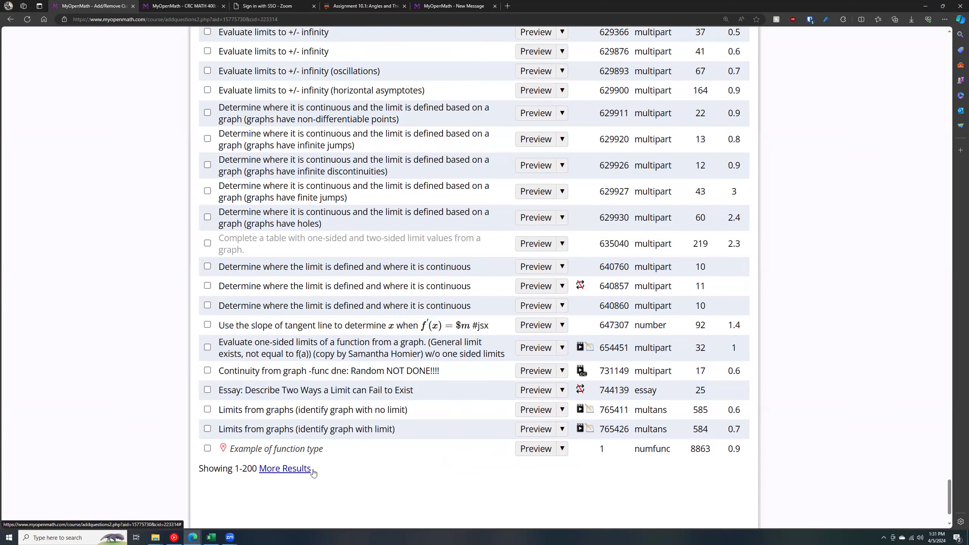
scroll(663, 314, up, 10)
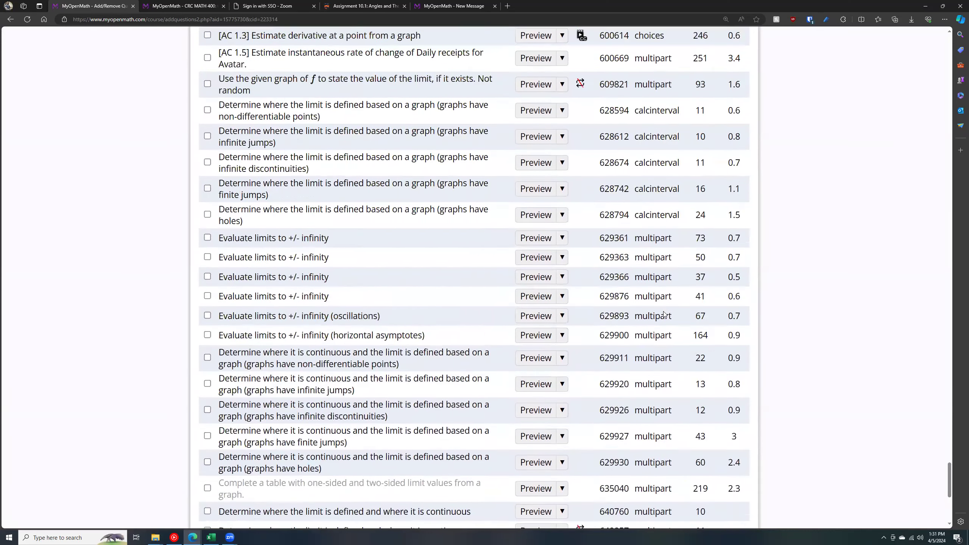
scroll(663, 314, up, 15)
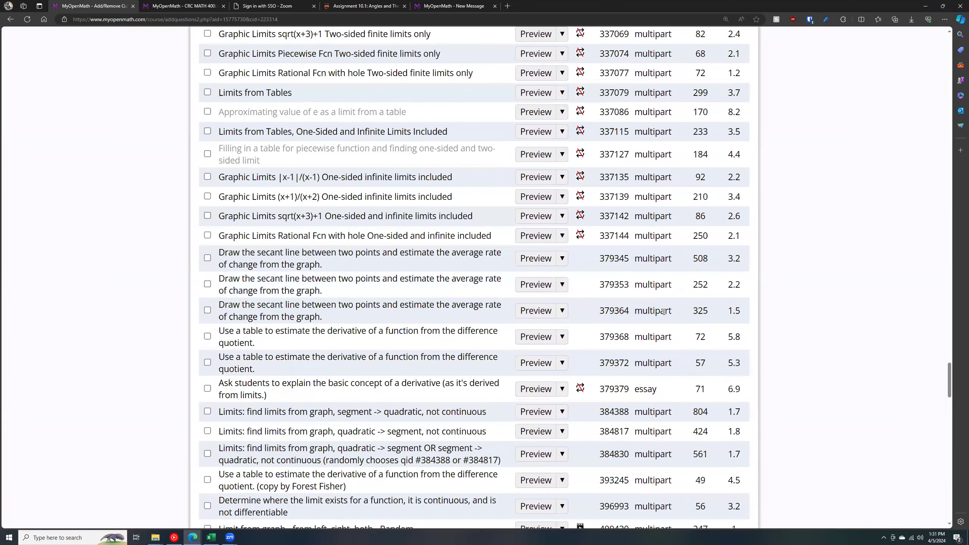
scroll(664, 314, up, 15)
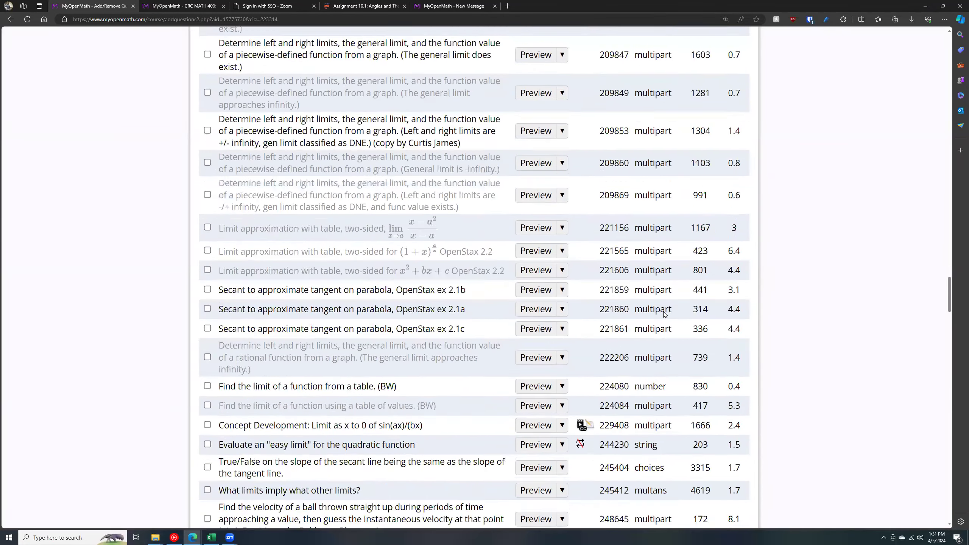
scroll(664, 314, up, 12)
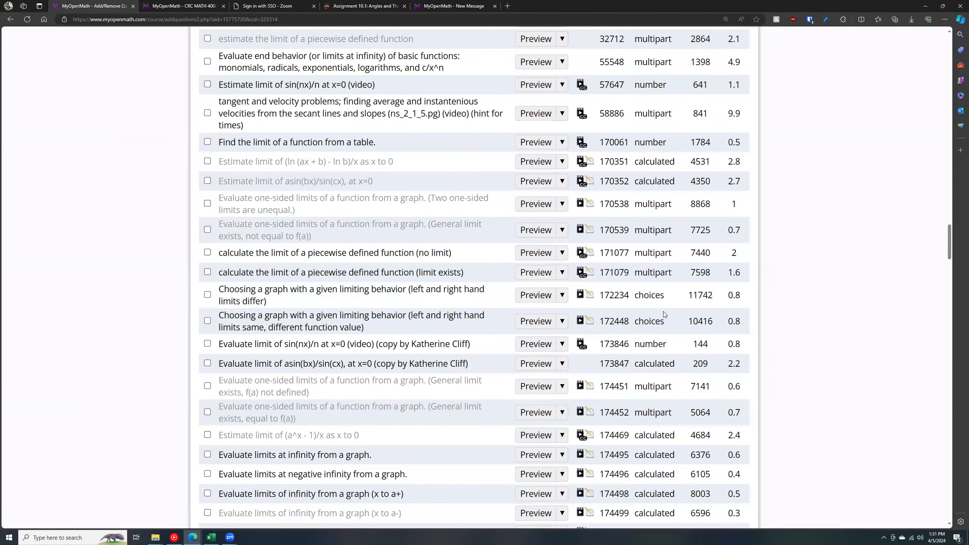
scroll(668, 314, up, 12)
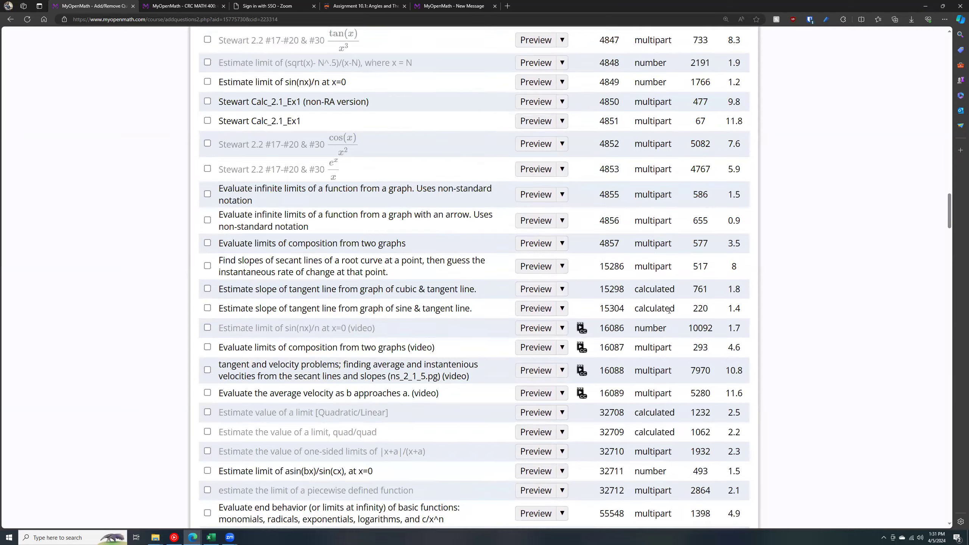
scroll(679, 298, up, 6)
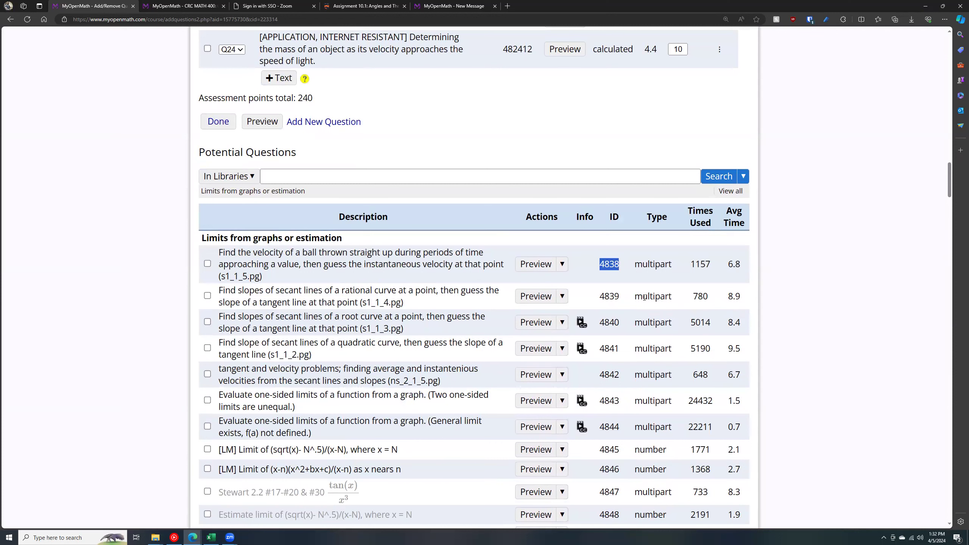
- Preview the potential question about a ball thrown straight up, then the grayed-out tan(x)/x^3 question, and leave the preview
click(536, 264)
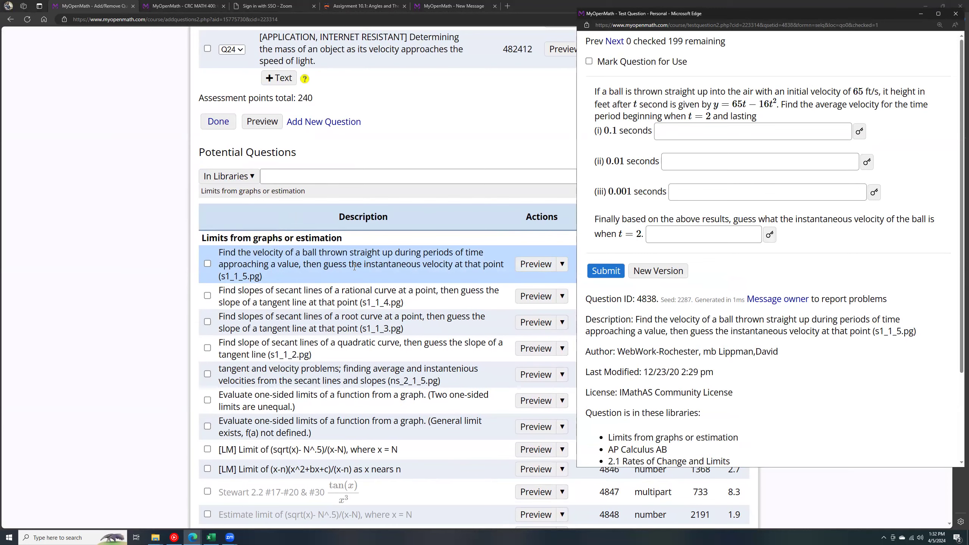
scroll(357, 255, up, 6)
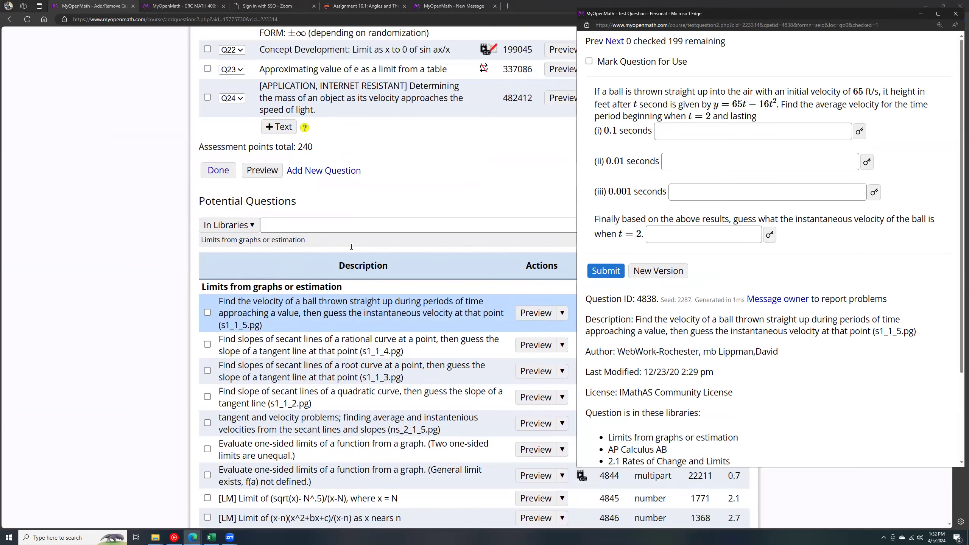
scroll(351, 246, up, 4)
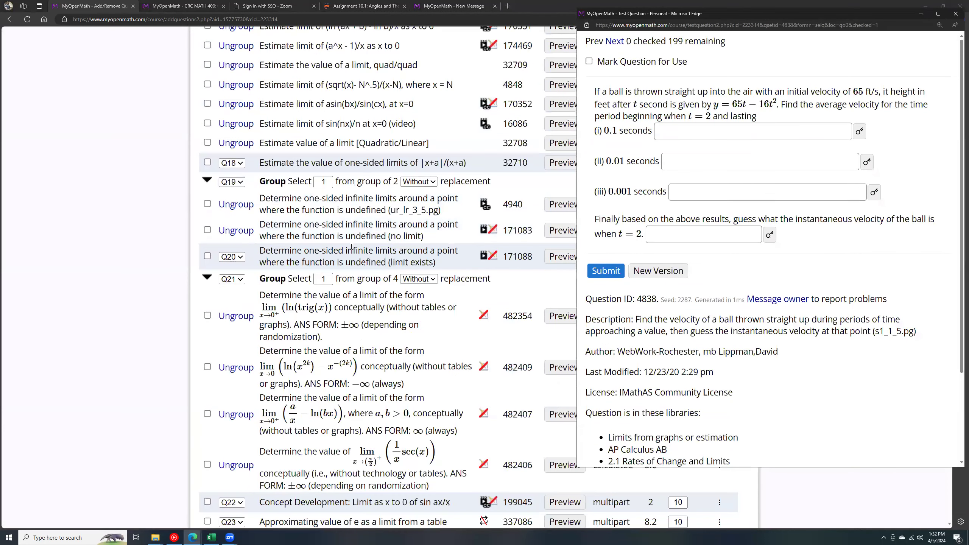
scroll(351, 246, down, 14)
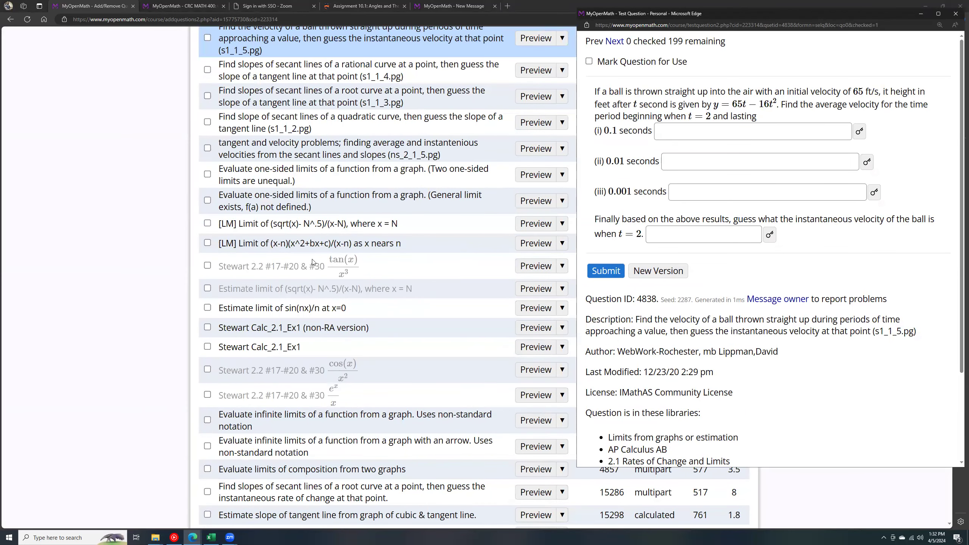
click(529, 269)
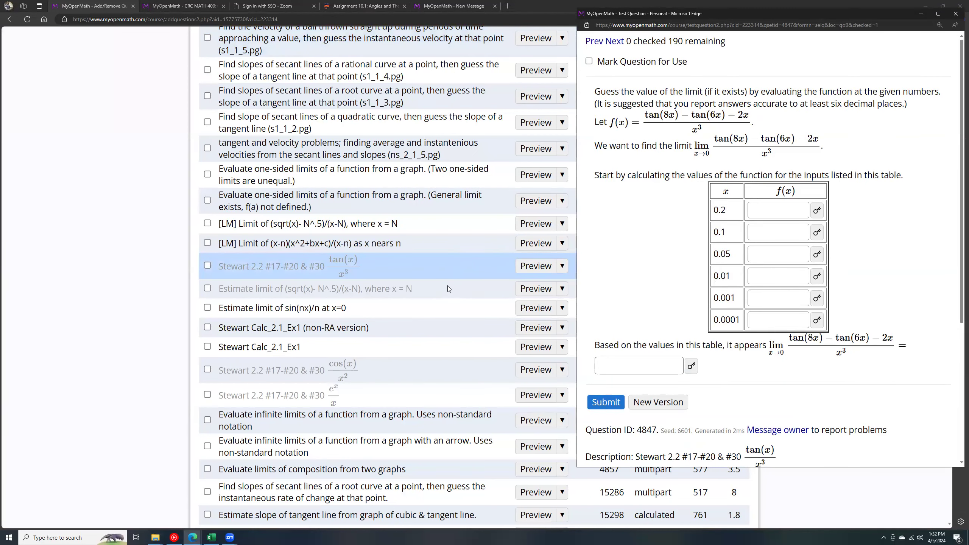
click(415, 183)
- Select the potential question about the velocity of a ball thrown straight up, then clear its selection
scroll(412, 184, up, 3)
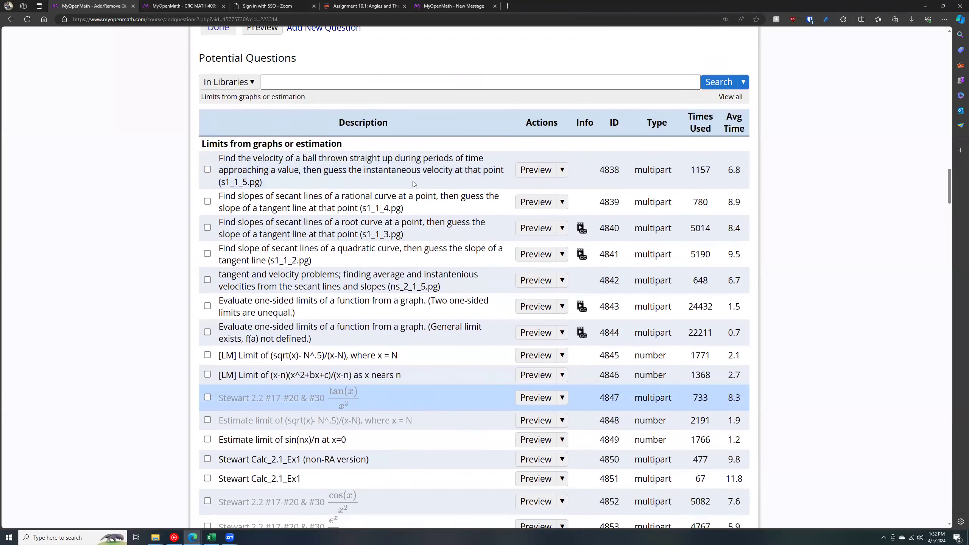
scroll(412, 184, up, 2)
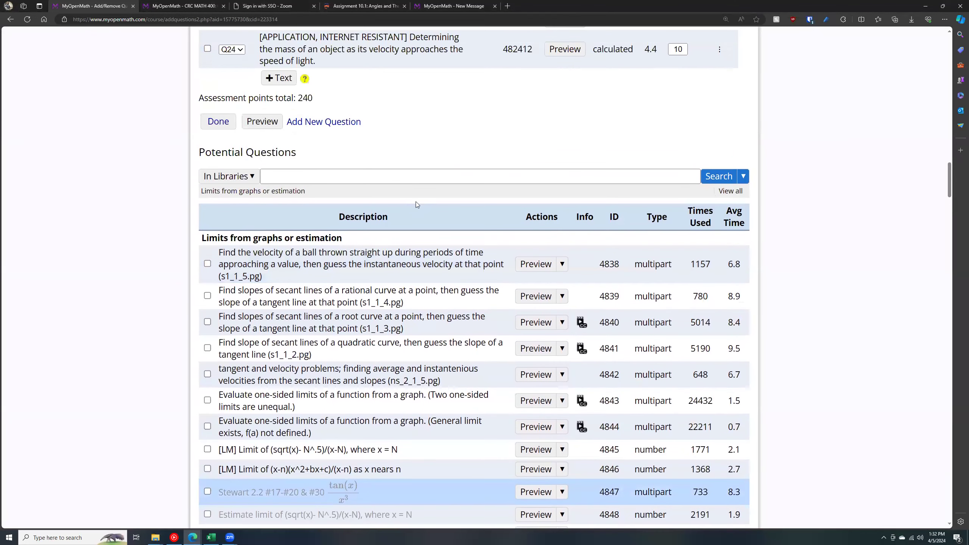
click(207, 264)
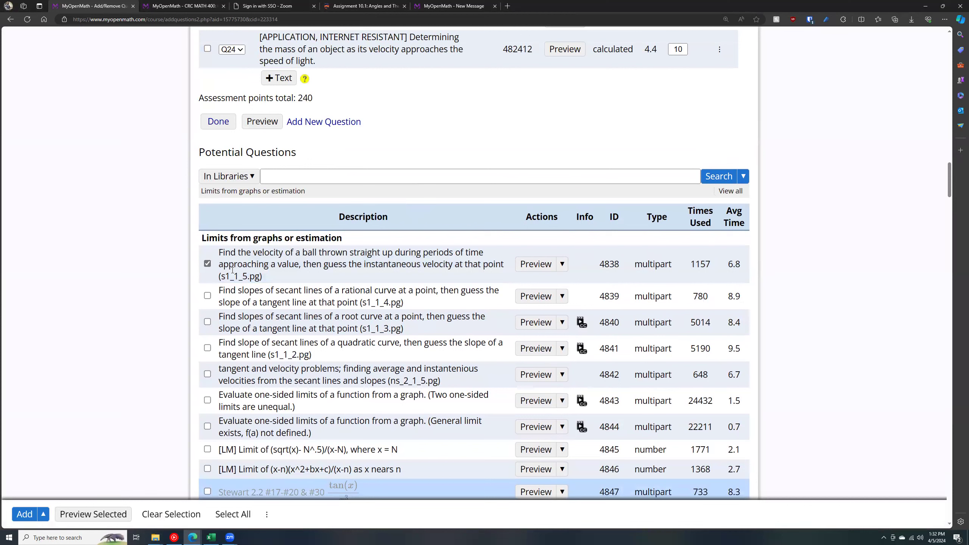
click(207, 263)
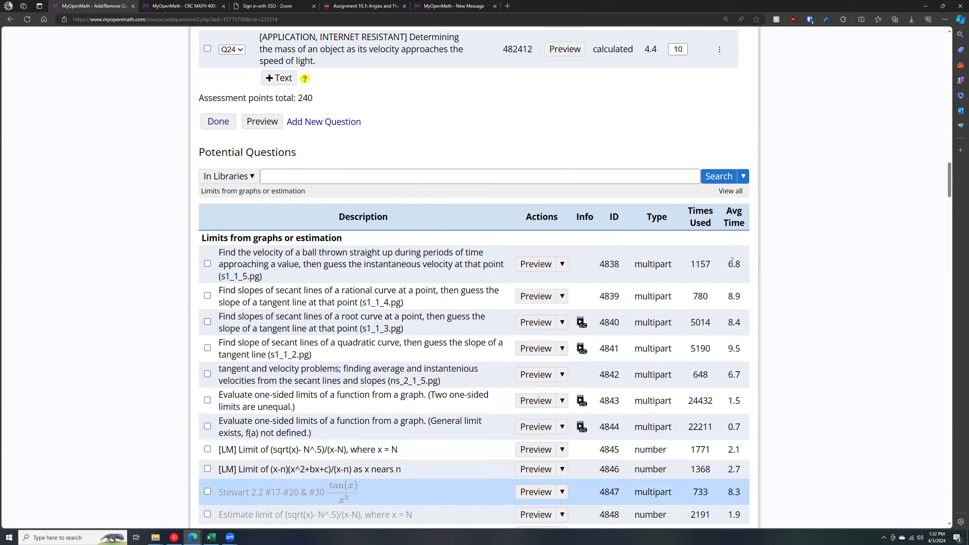
- Examine the average times of the potential questions and look over the assignment's last questions
mouse_move(733, 262)
scroll(245, 178, up, 5)
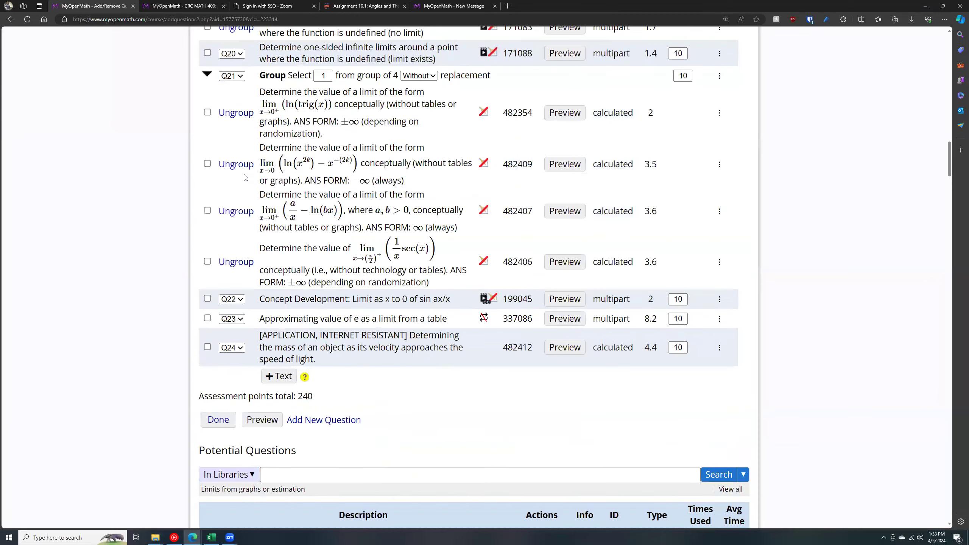
scroll(244, 177, up, 3)
scroll(252, 183, down, 11)
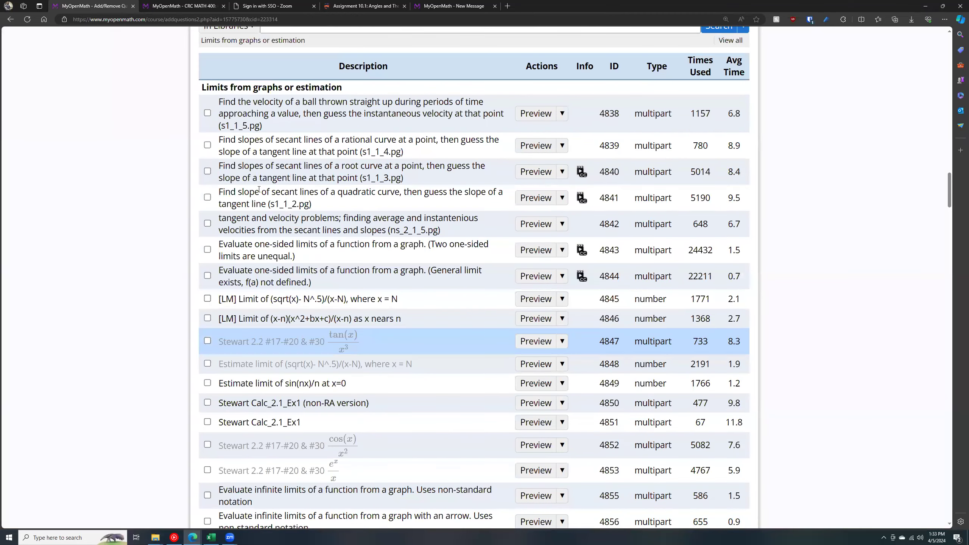
scroll(398, 213, up, 3)
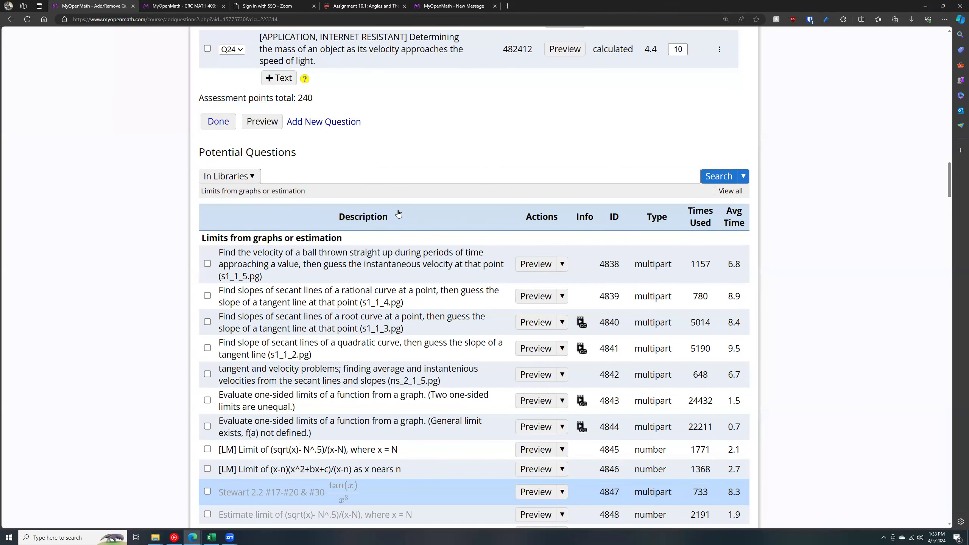
scroll(398, 212, up, 5)
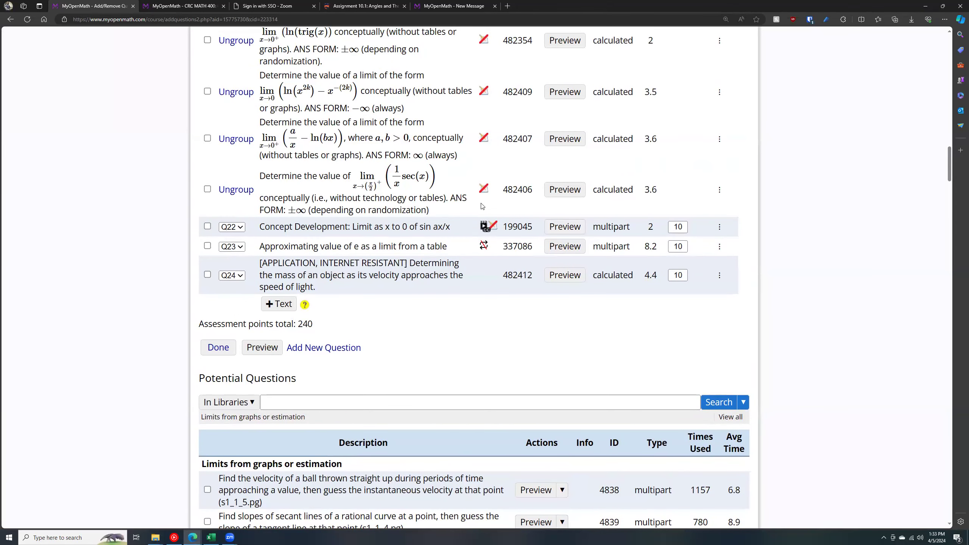
- Look over the "Limits from graphs or estimation" potential questions and check the first-try statistics of the question about a ball thrown straight up
scroll(460, 213, down, 9)
scroll(460, 210, down, 9)
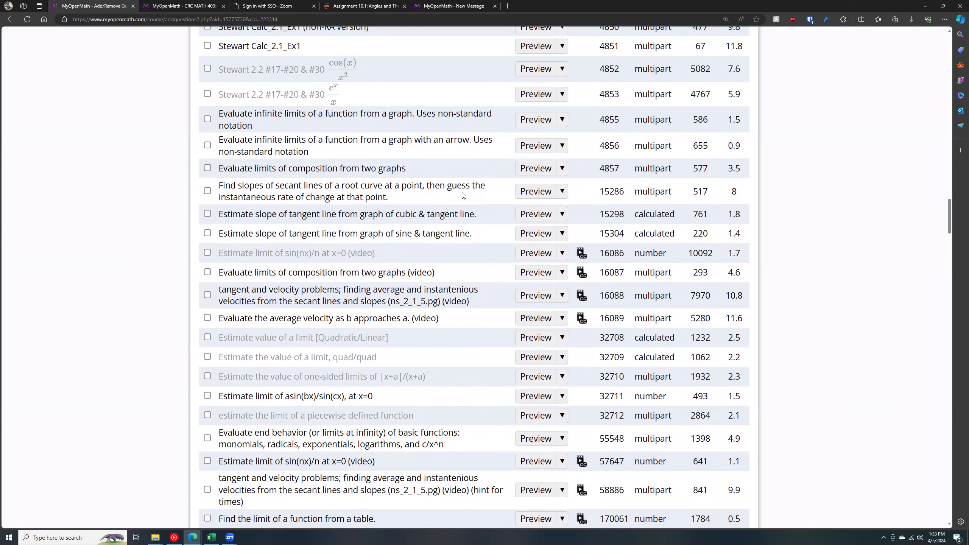
scroll(466, 210, up, 15)
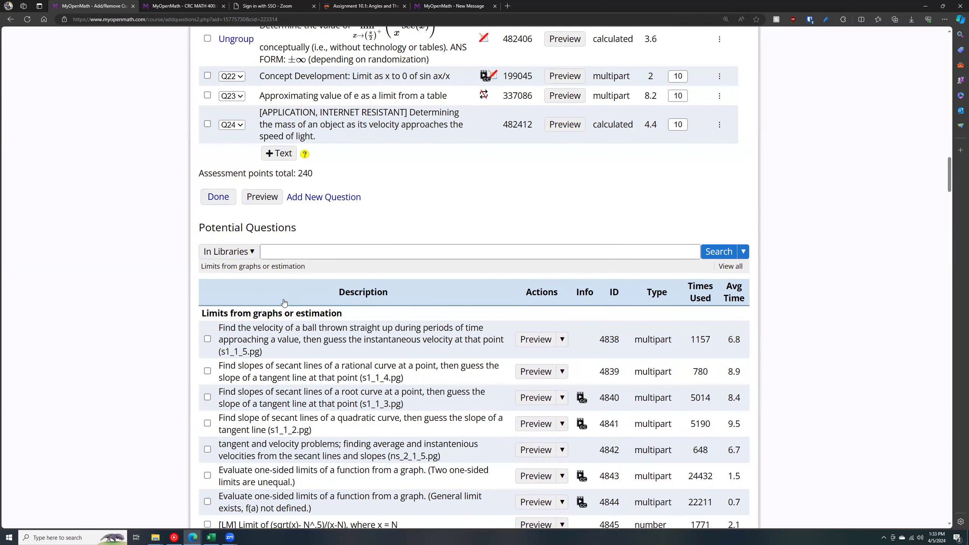
scroll(284, 304, down, 2)
scroll(282, 287, up, 2)
scroll(282, 287, down, 2)
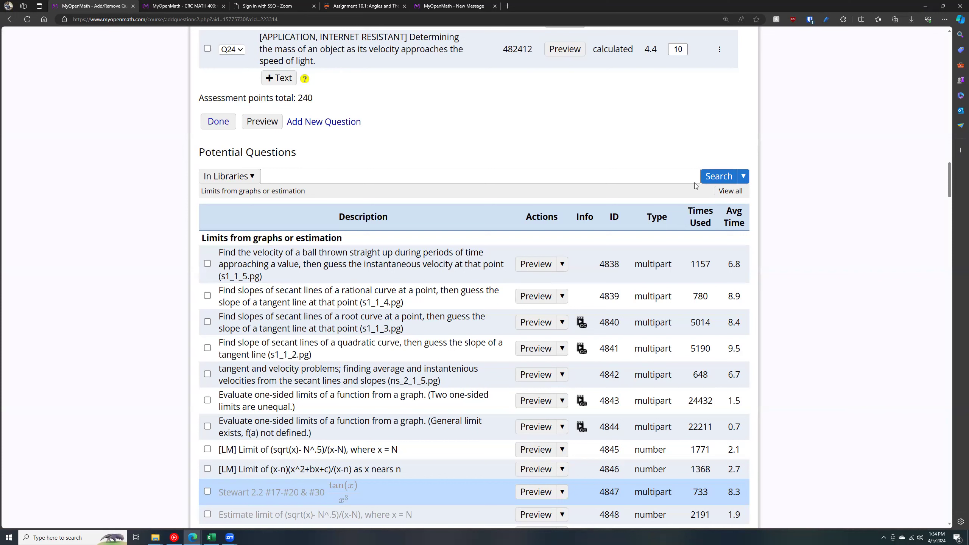
mouse_move(734, 264)
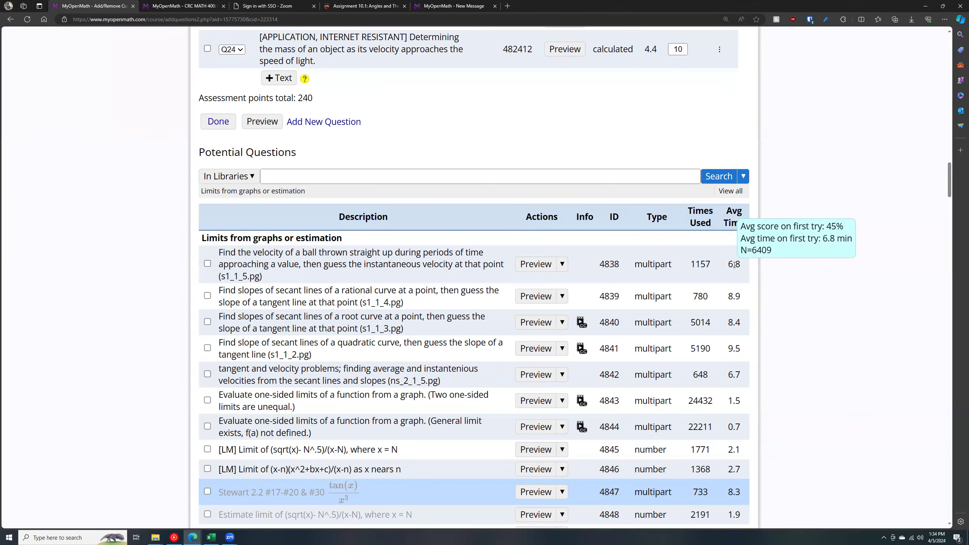
- Preview the question about a ball thrown straight up, draft "bdfbfdbfgdfgngf" as a message to its owner, and close the preview without sending
click(526, 268)
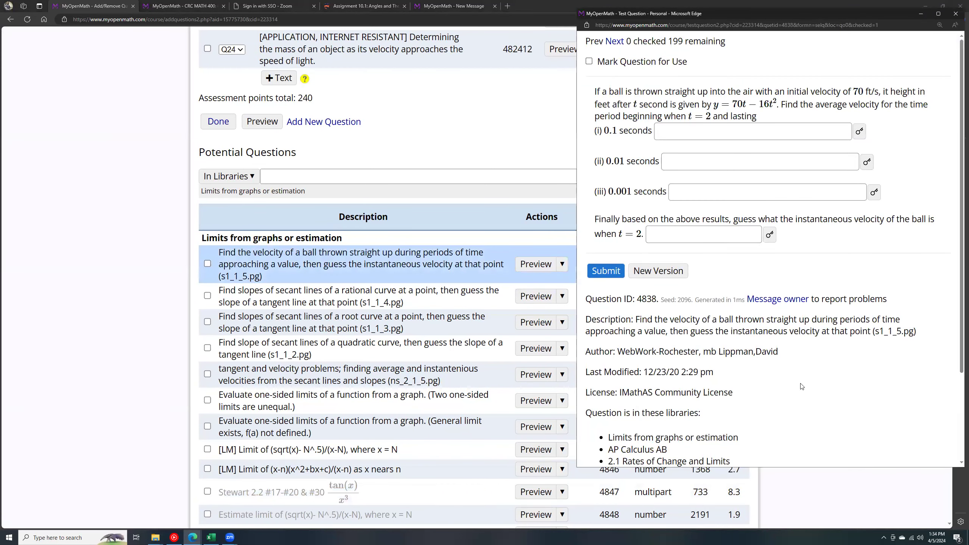
click(778, 300)
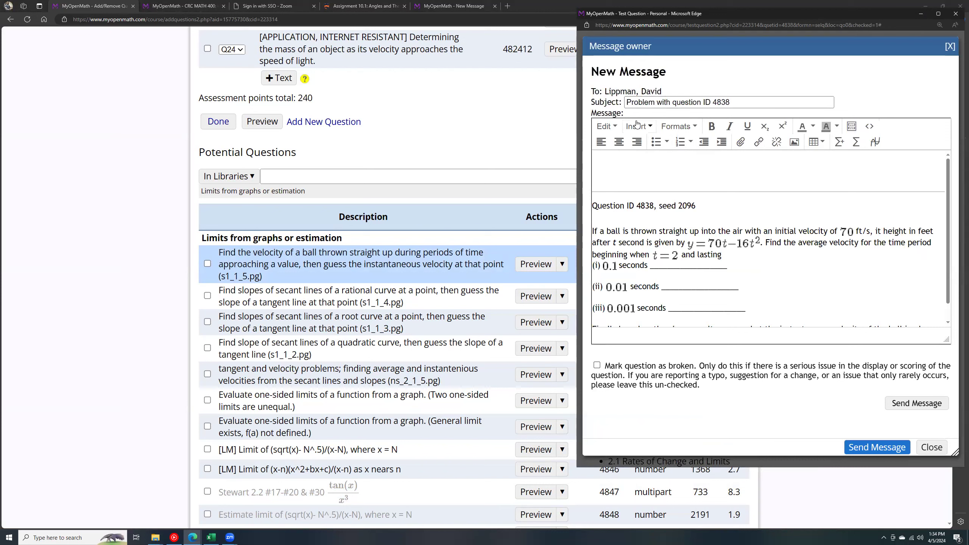
text(bdfbfdbfgdfgngf)
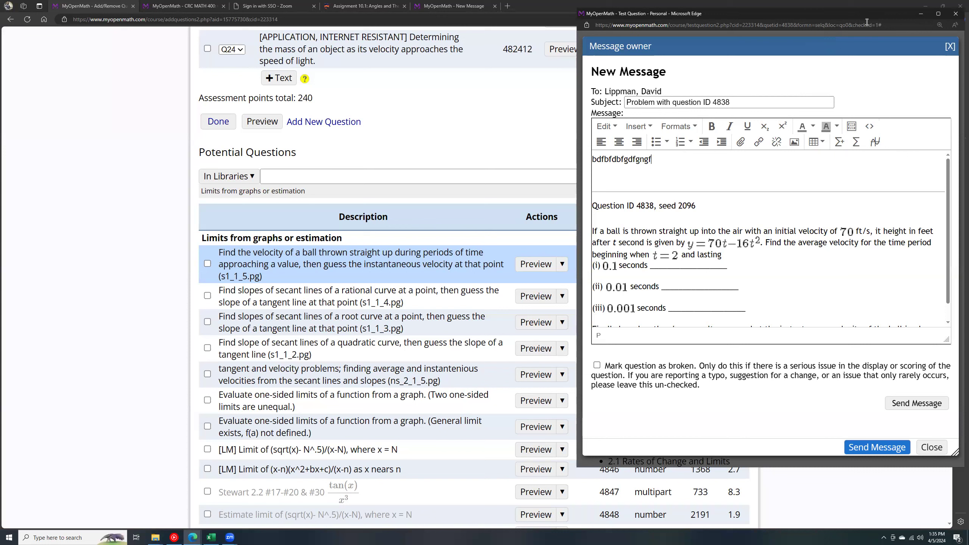
click(953, 17)
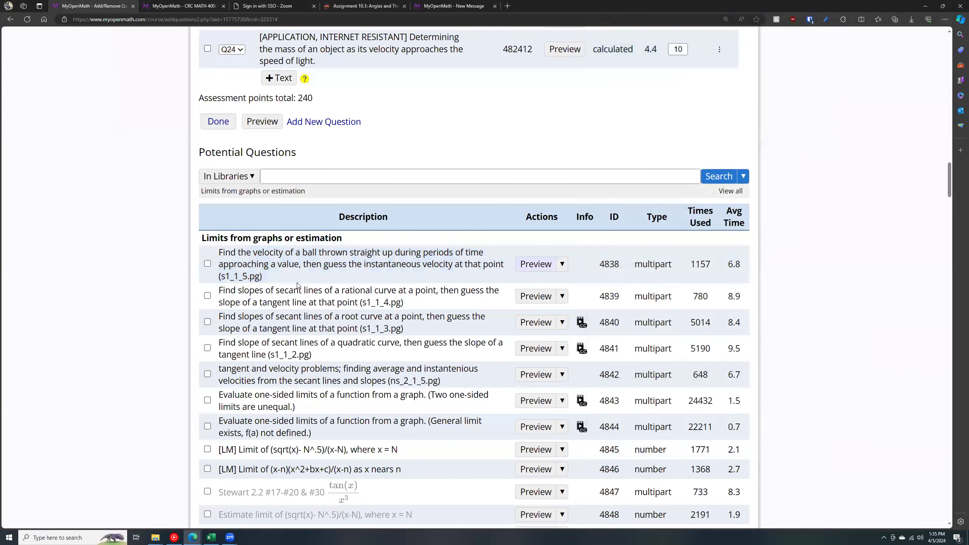
- Return from the Assignment 2.2 question list to the CRC MATH 400: Calculus I (Fa24) course page and collapse section 2.2
scroll(304, 270, up, 10)
scroll(304, 269, up, 1)
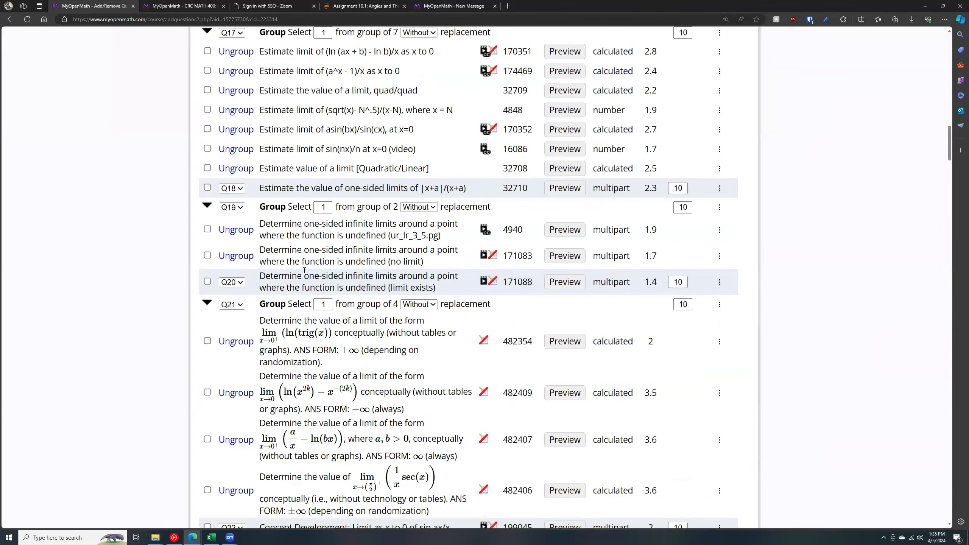
scroll(304, 270, up, 15)
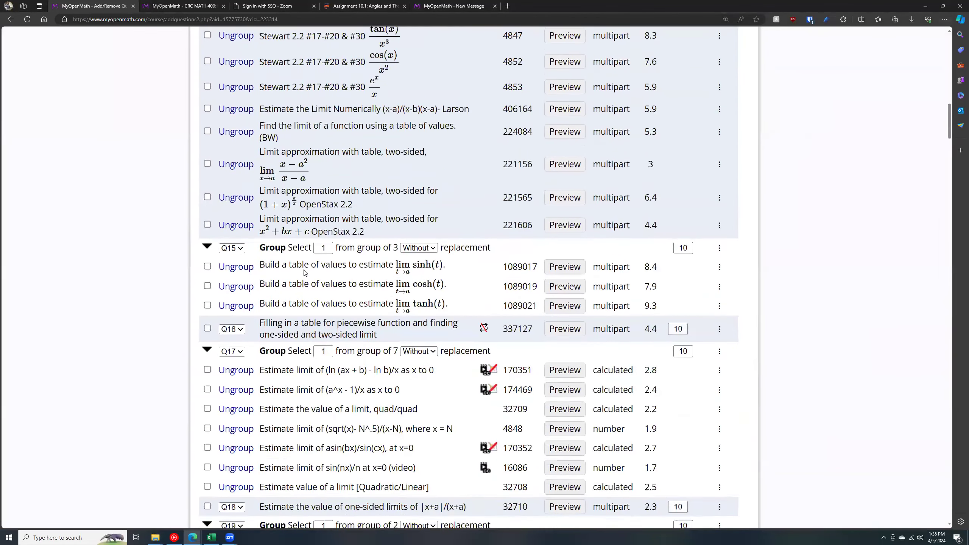
scroll(299, 218, up, 15)
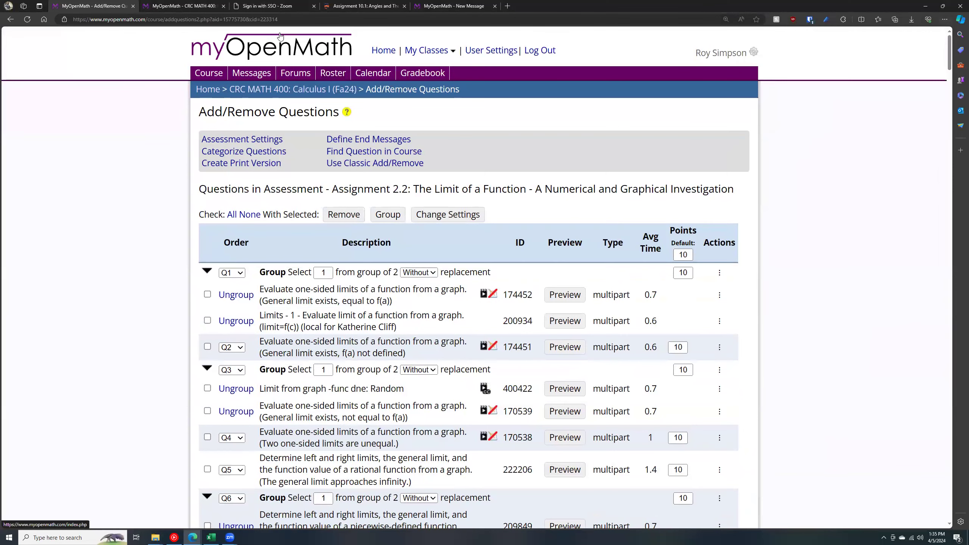
click(313, 88)
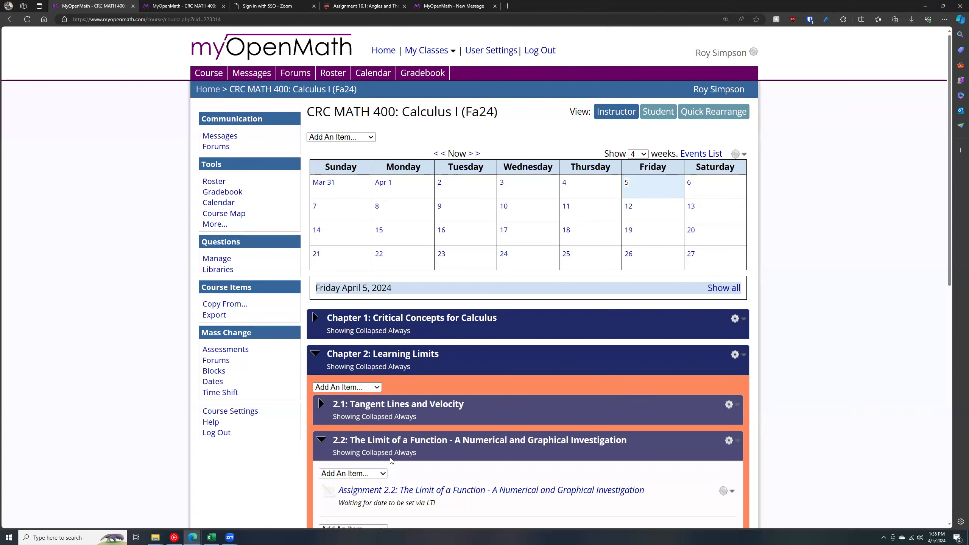
click(392, 441)
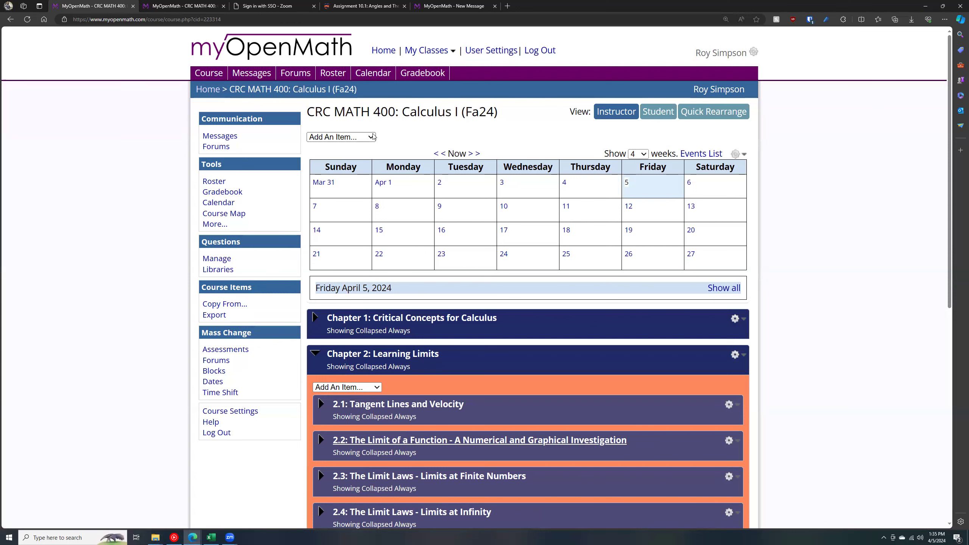
- Open a blank Add Assessment form at the top level of the Fa24 course and go back without creating the assessment
click(328, 138)
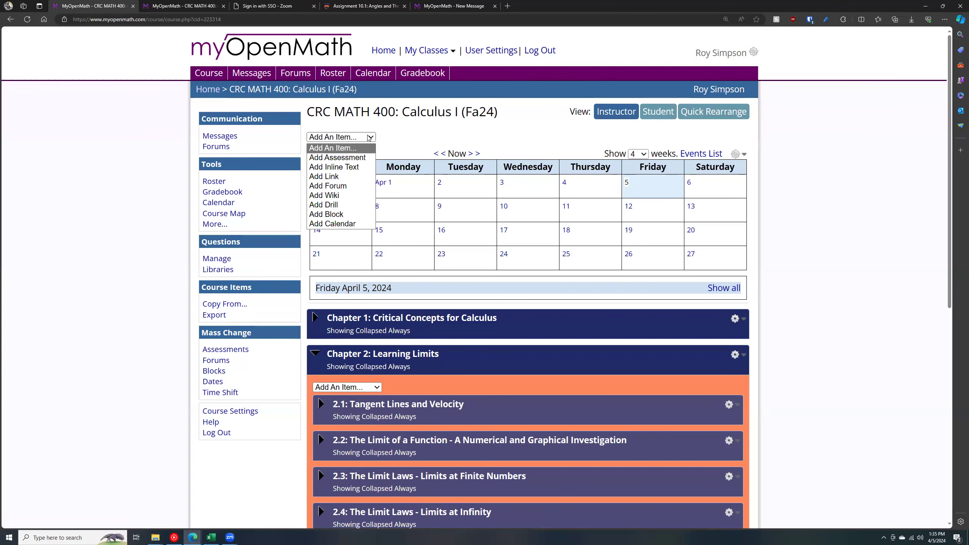
click(358, 157)
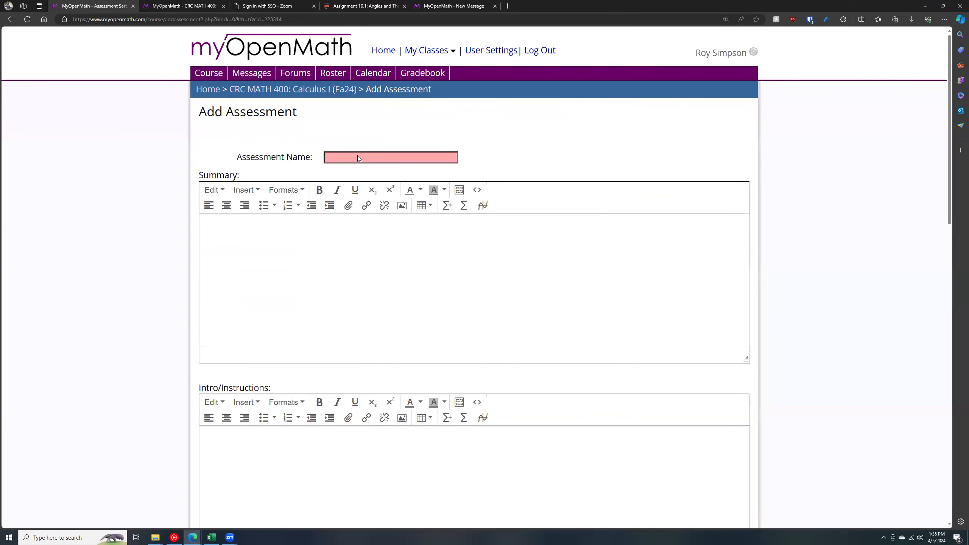
click(10, 19)
- Show the item types that can be added to the course, then collapse Chapter 2: Learning Limits
click(366, 137)
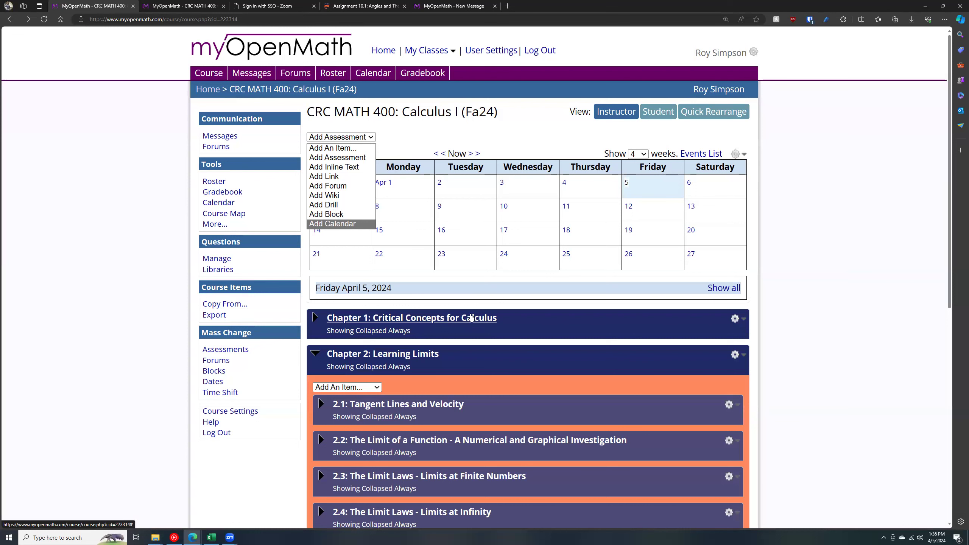
click(365, 354)
click(366, 355)
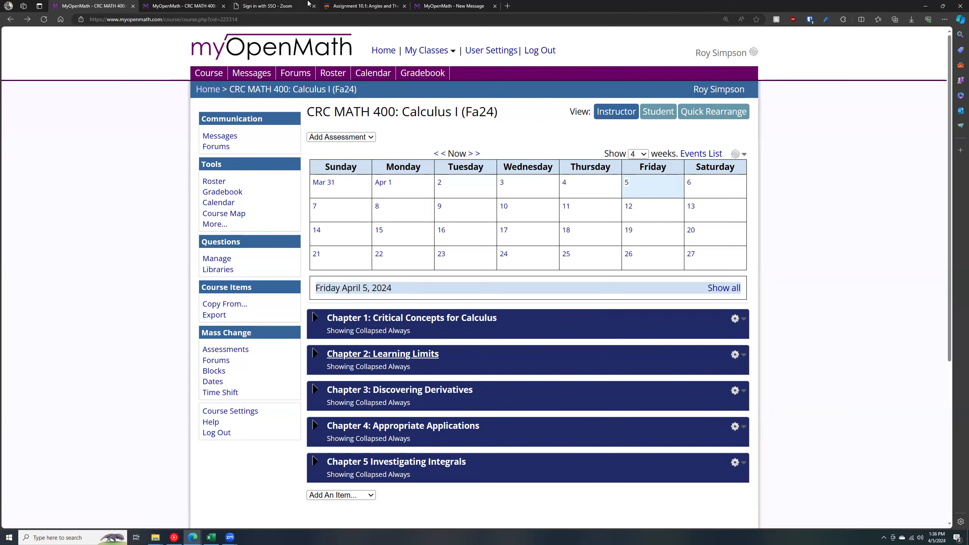
- Switch to the Canvas page for Assignment 10.1: Angles and Their Measure and leave Student View
click(364, 5)
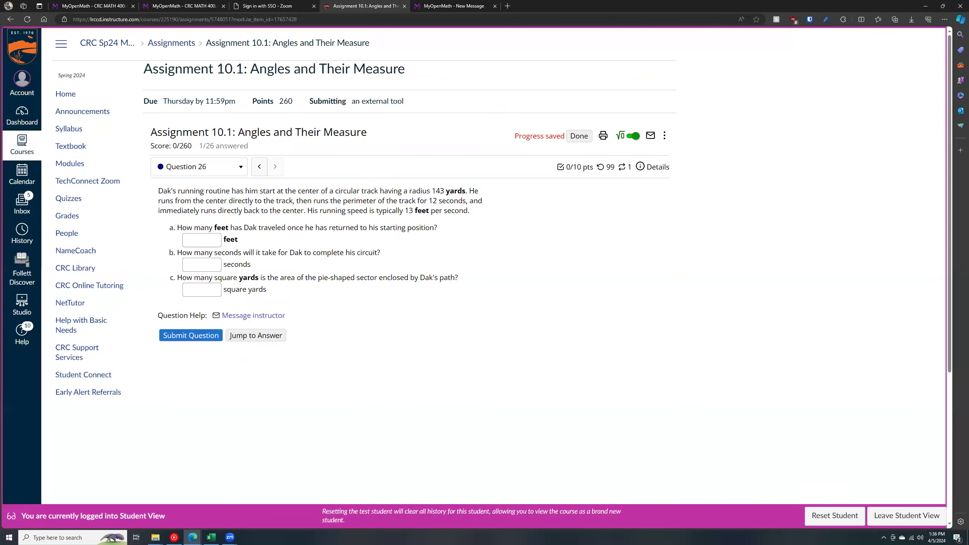
click(892, 513)
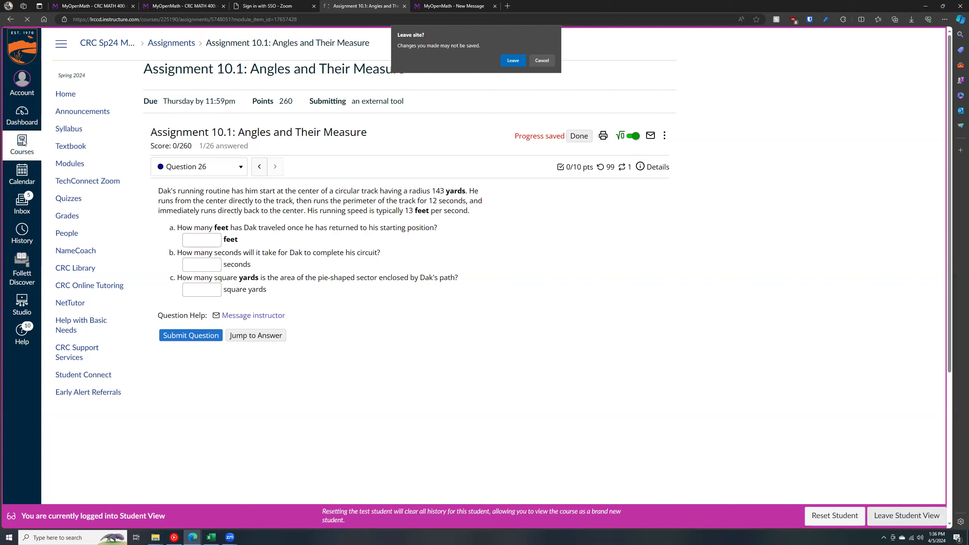
click(507, 63)
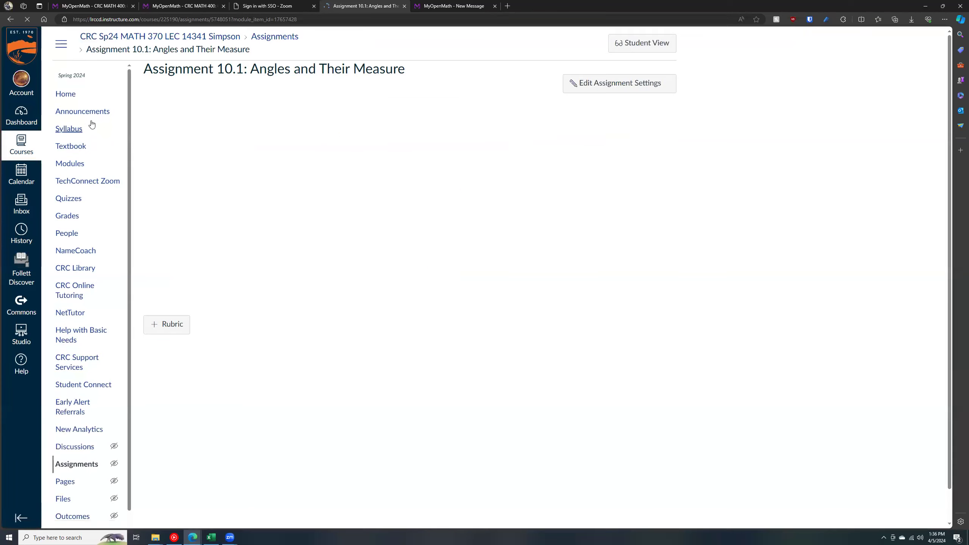
- Open the Canvas course's Modules and look over the sections in Unit 3 - Algebra for Integral Calculus and Beyond
click(76, 164)
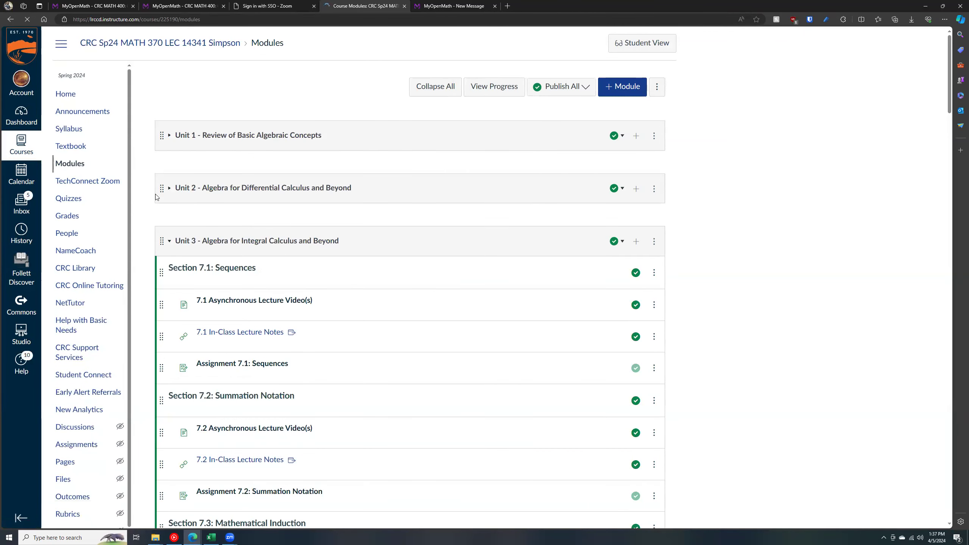
scroll(155, 196, down, 5)
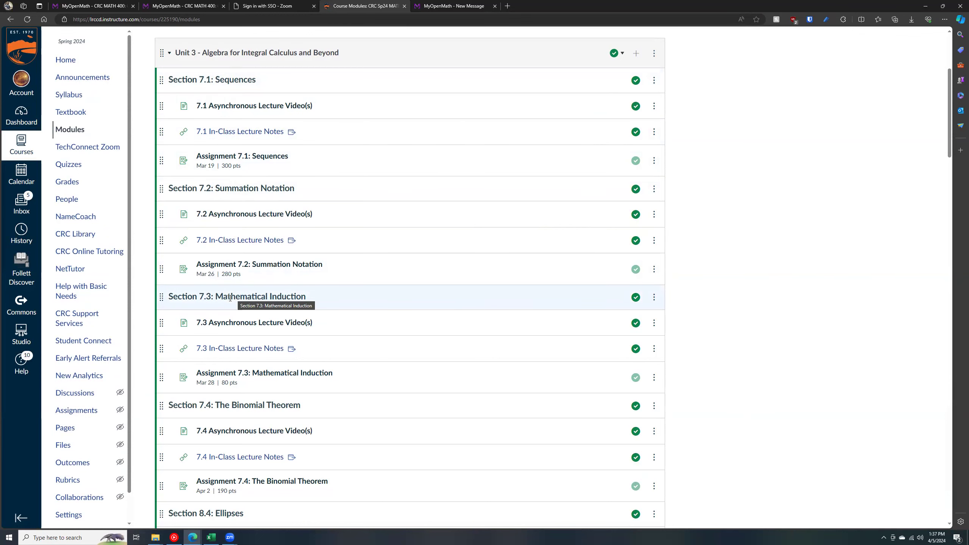
scroll(217, 269, up, 5)
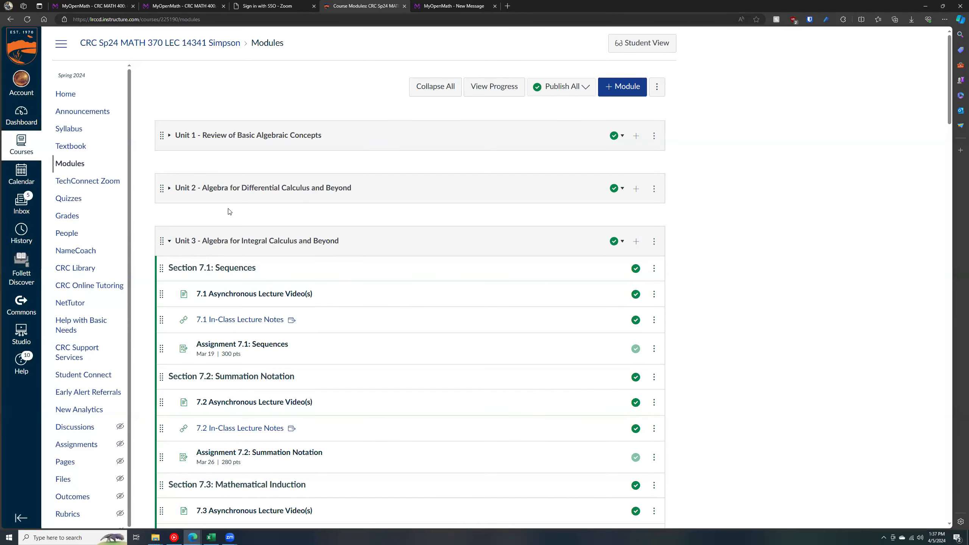
scroll(250, 238, down, 3)
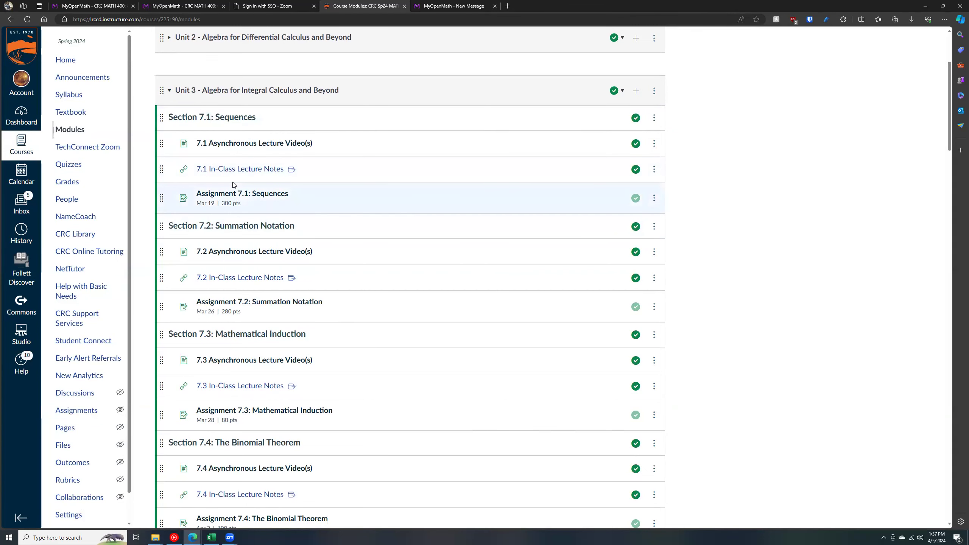
- Check the open MyOpenMath message and master course pages, then close the page of the Calculus I (Fa24) course
click(432, 9)
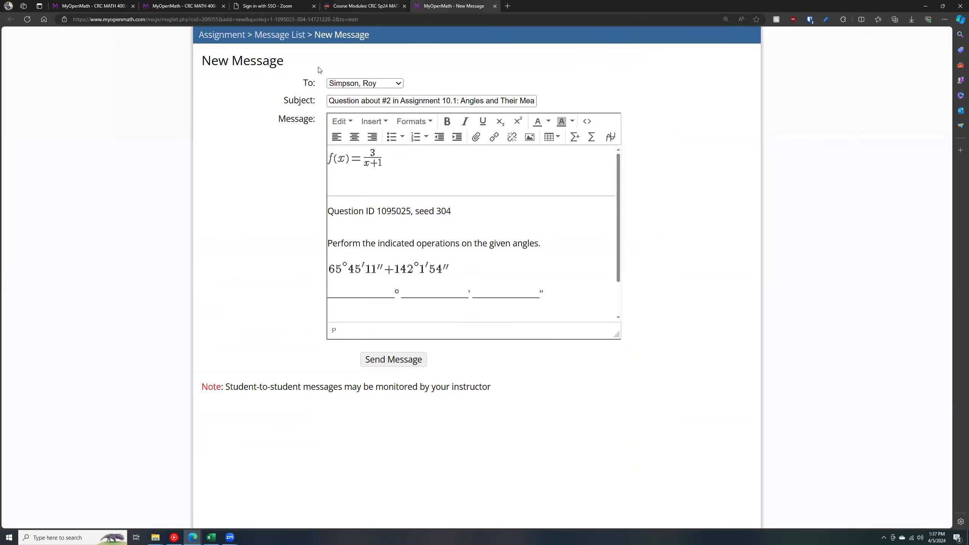
click(149, 6)
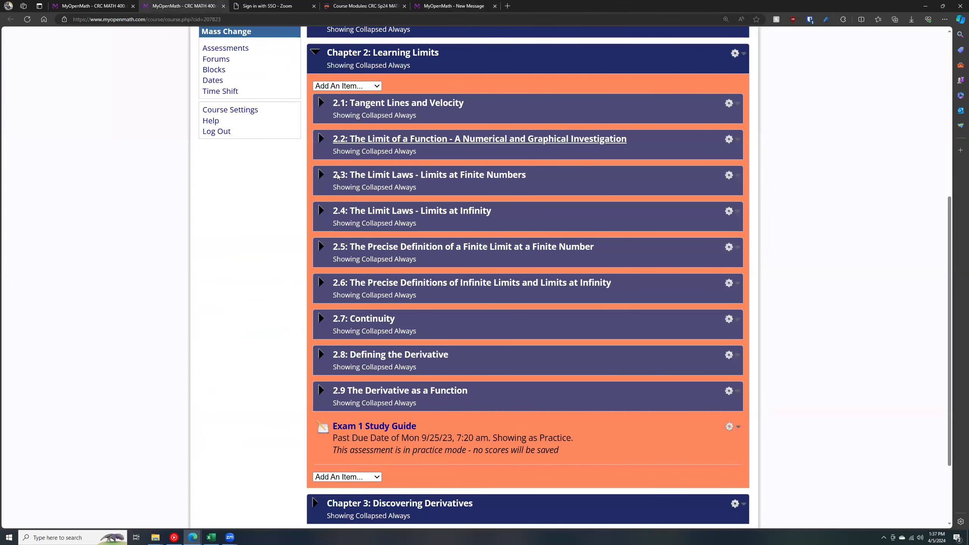
click(85, 12)
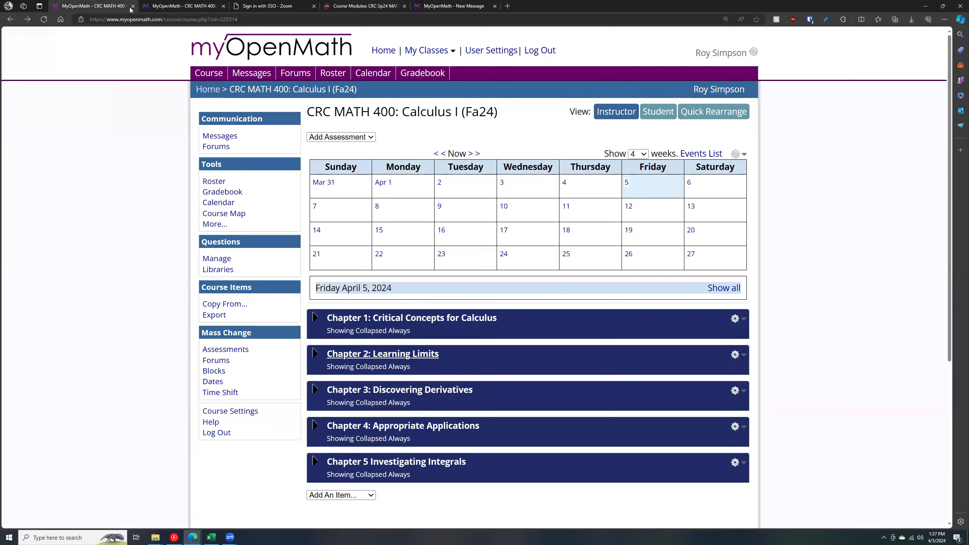
click(133, 6)
- Go from the master course to the MyOpenMath home page and open CRC MATH 400: Calculus I (Fa24) from the taught courses
scroll(452, 219, up, 5)
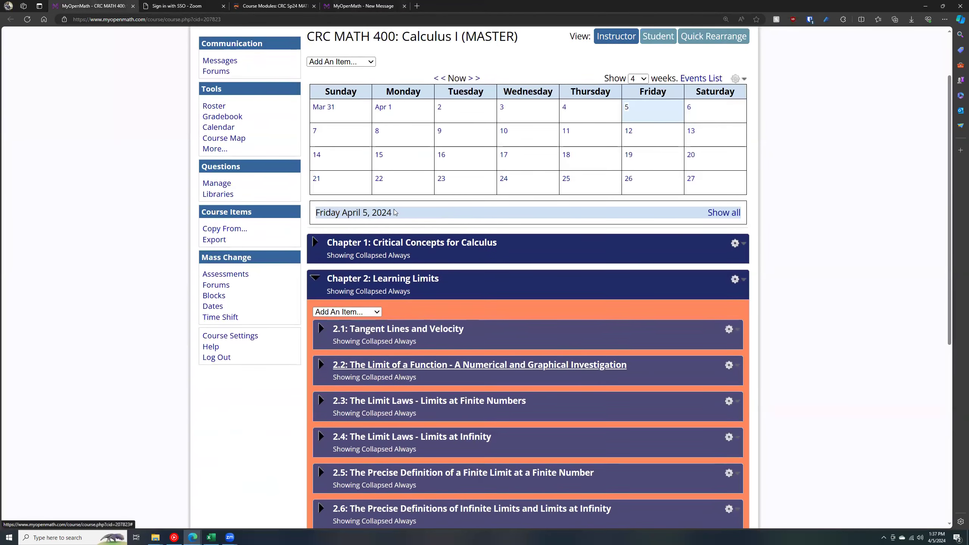
scroll(350, 390, up, 2)
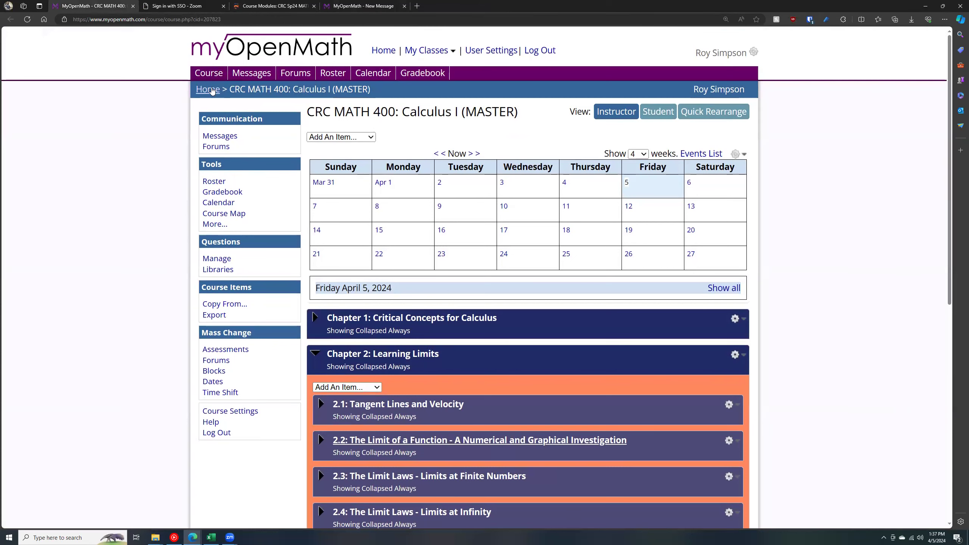
click(207, 90)
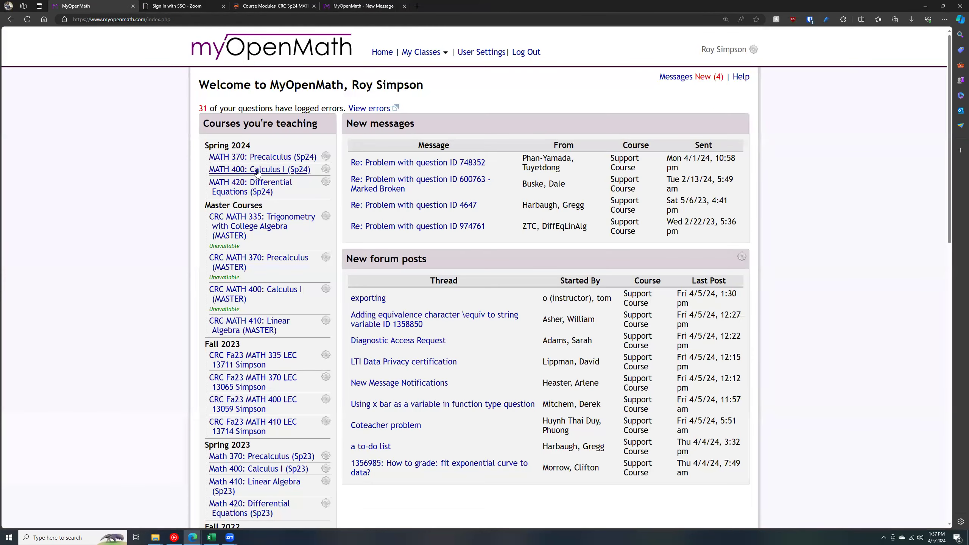
scroll(255, 164, down, 1)
scroll(255, 164, down, 15)
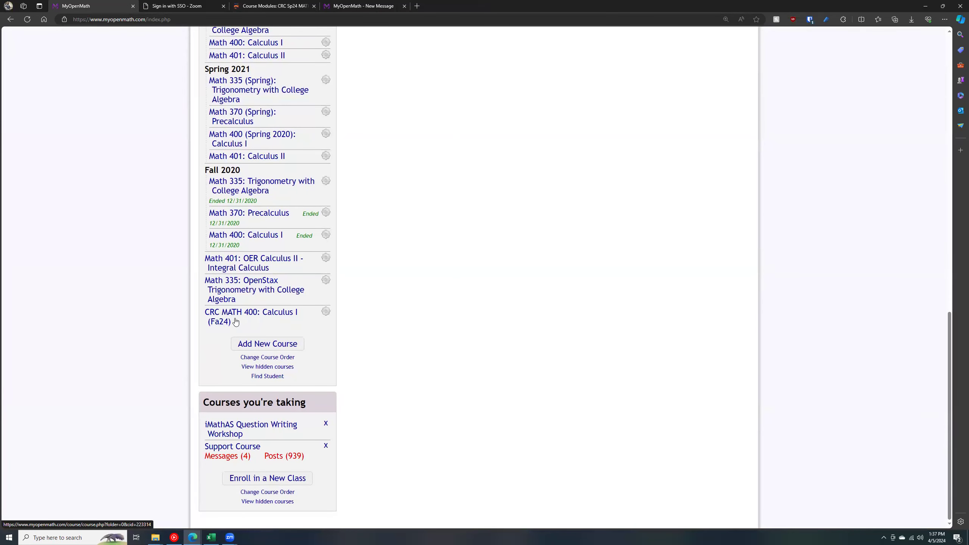
click(261, 313)
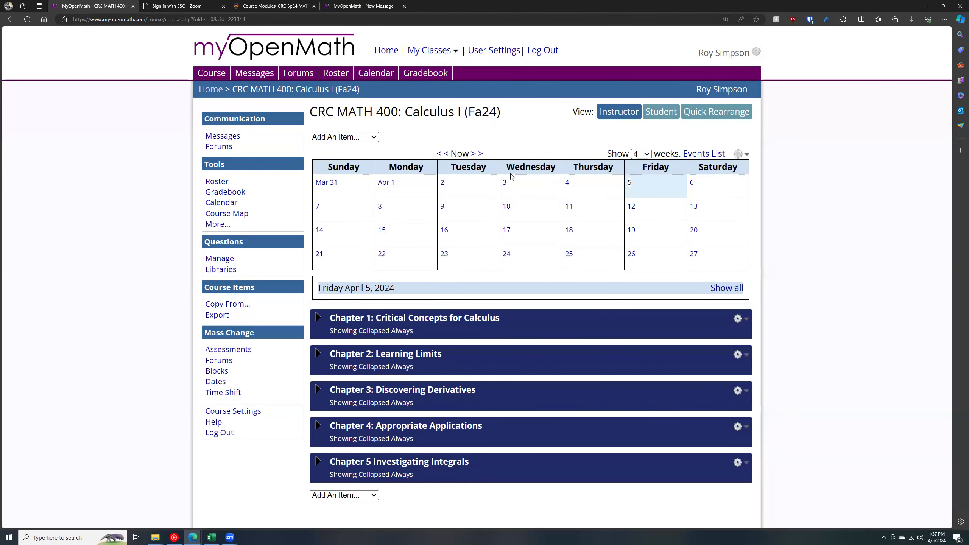
- Expand Chapter 1: Critical Concepts for Calculus and start adding a new assessment inside it
click(359, 138)
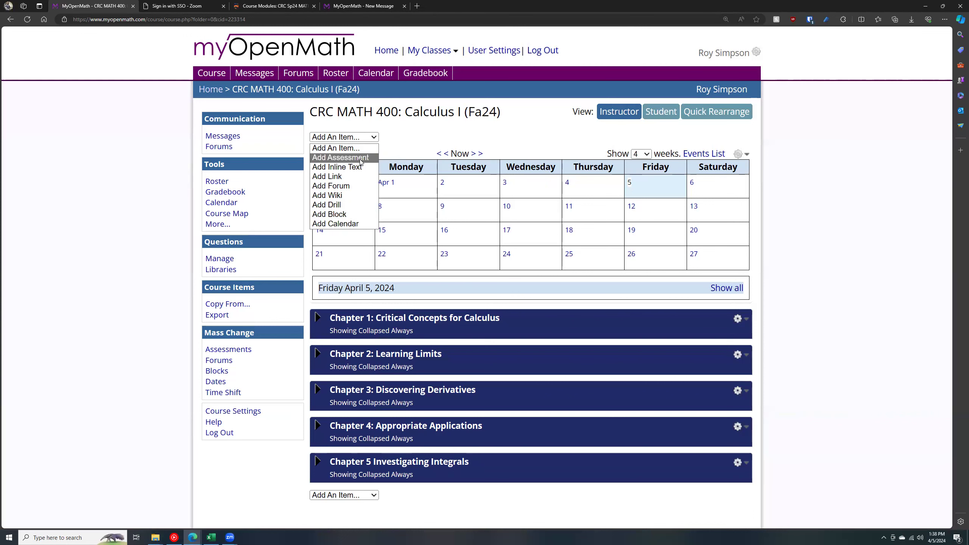
click(350, 317)
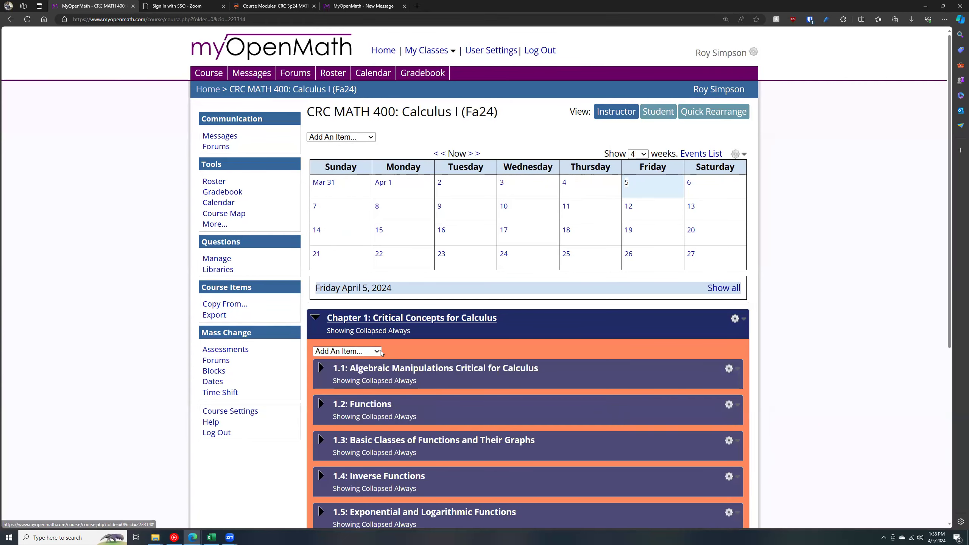
scroll(381, 352, down, 5)
click(358, 126)
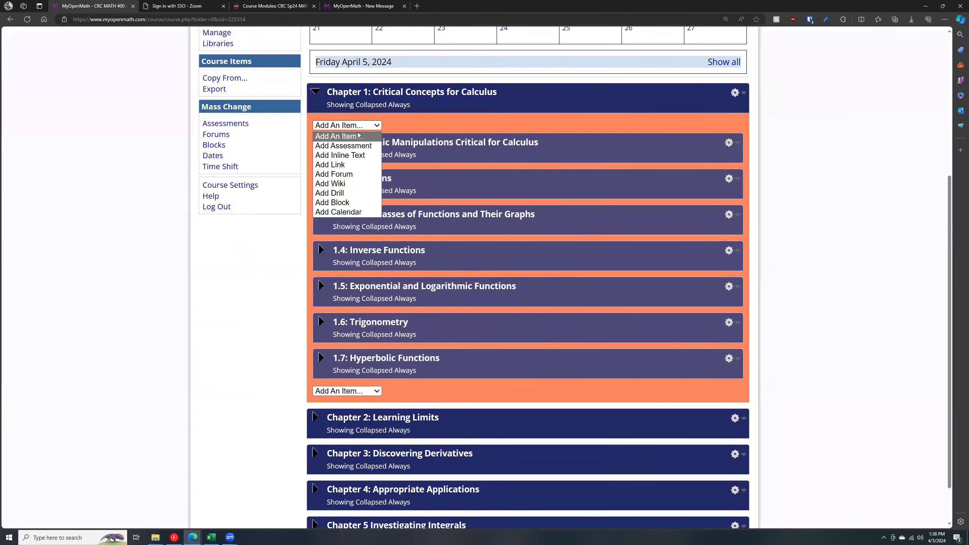
click(357, 146)
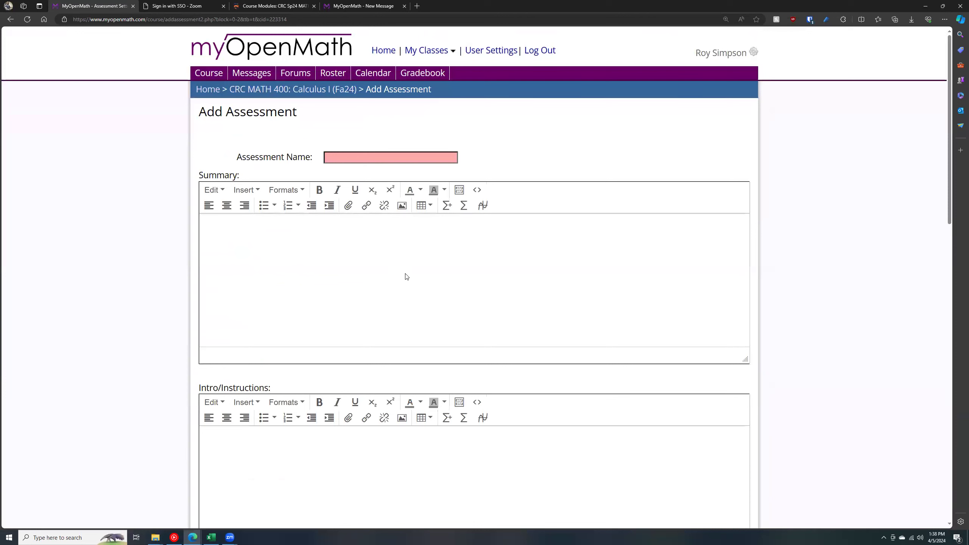
- Name the assessment "Assignment Week 1" and keep it open for un-graded practice after the due date
click(362, 162)
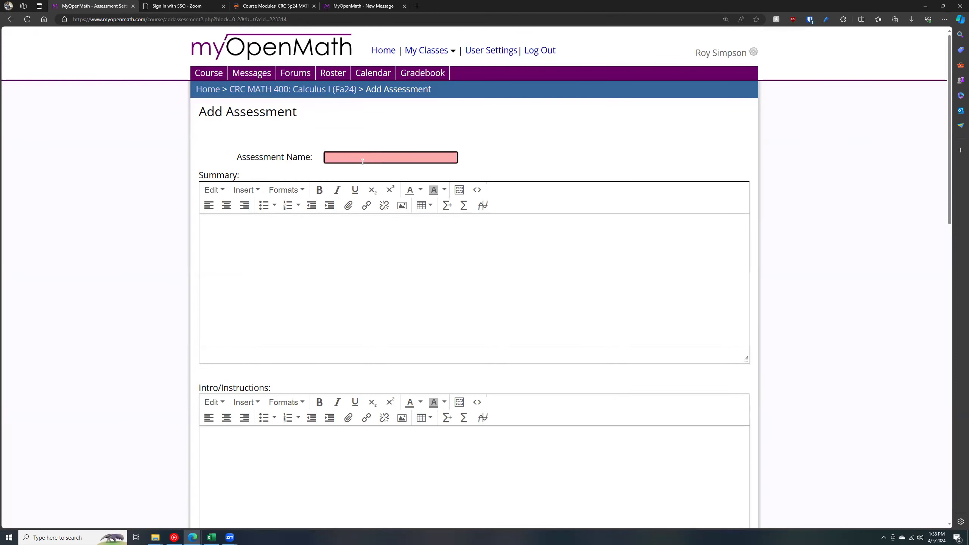
text(Assignment)
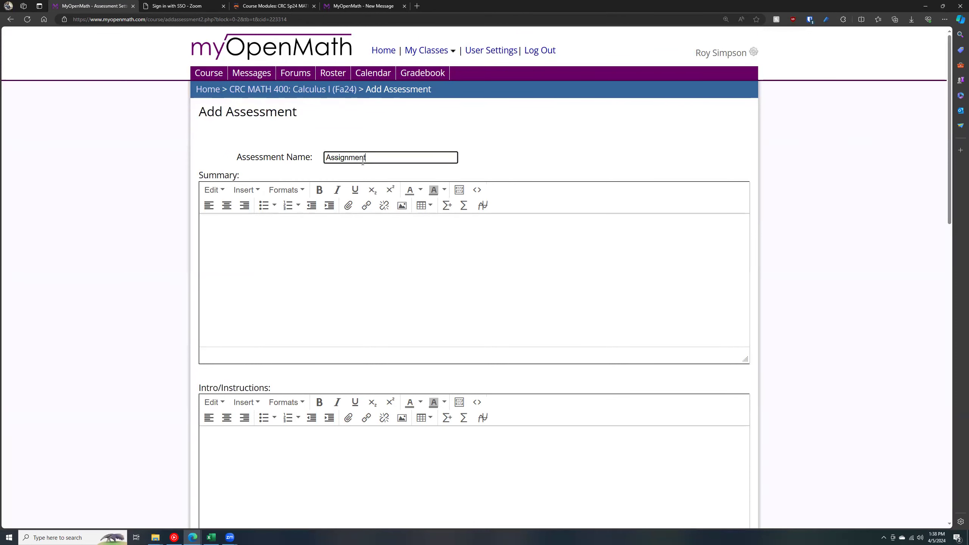
text( Week 1)
click(395, 277)
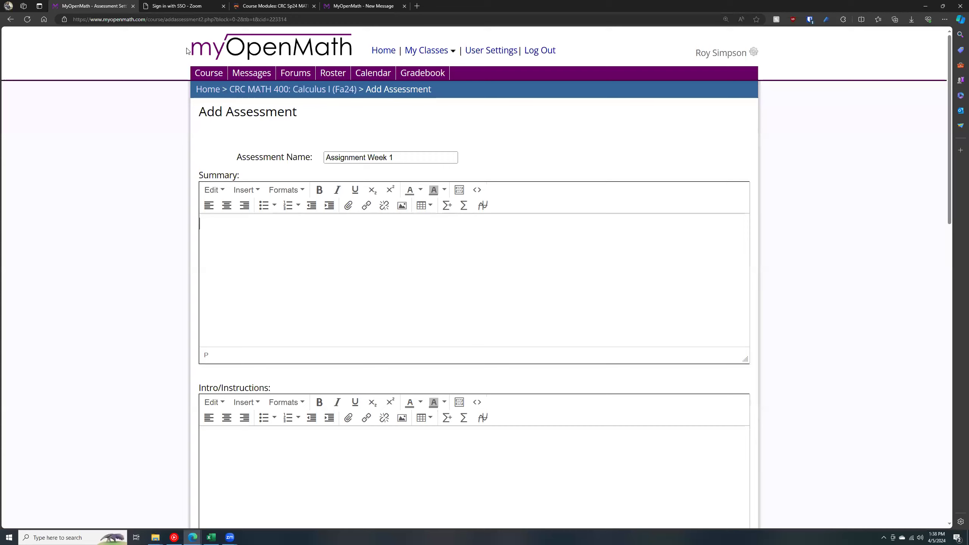
scroll(187, 49, down, 10)
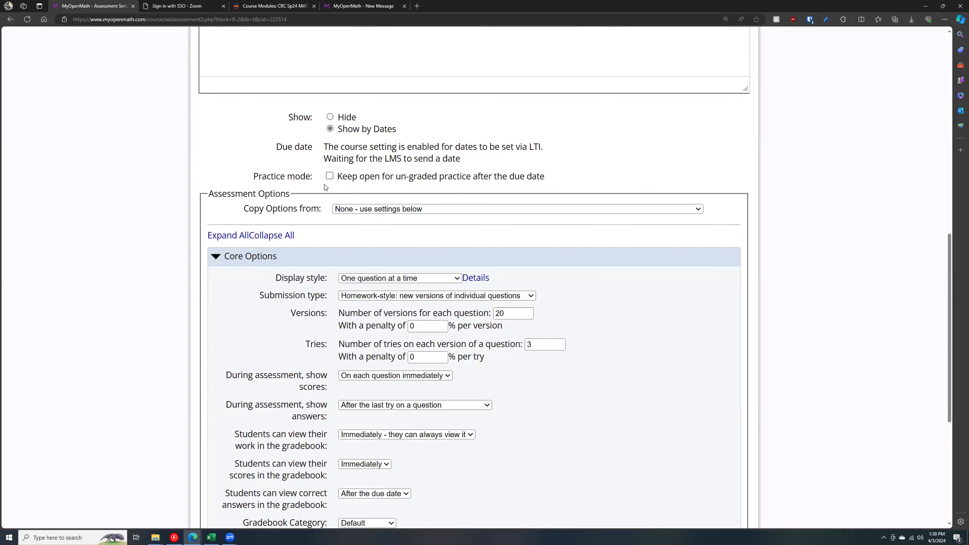
click(329, 176)
- Review the display style and submission type choices, keeping One question at a time and Homework-style: new versions of individual questions
scroll(337, 160, down, 3)
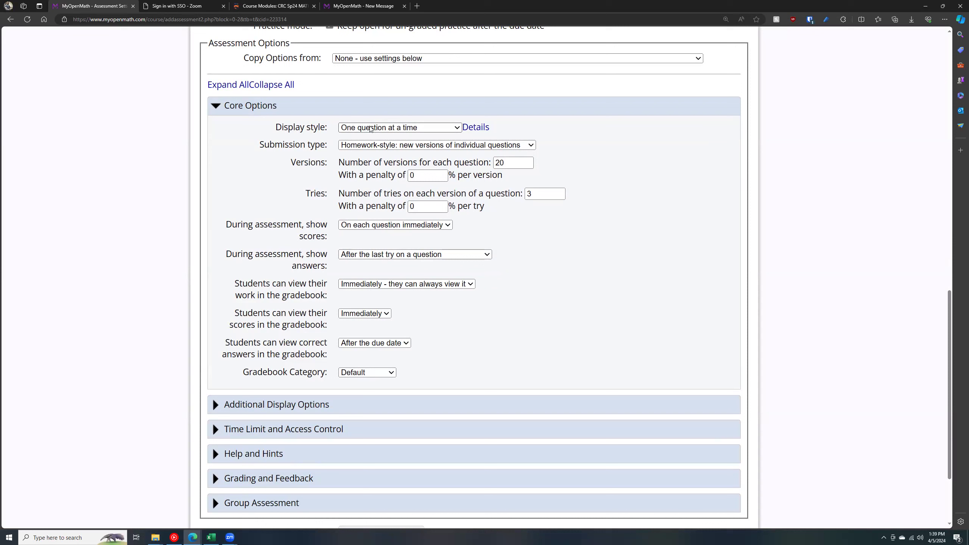
click(371, 129)
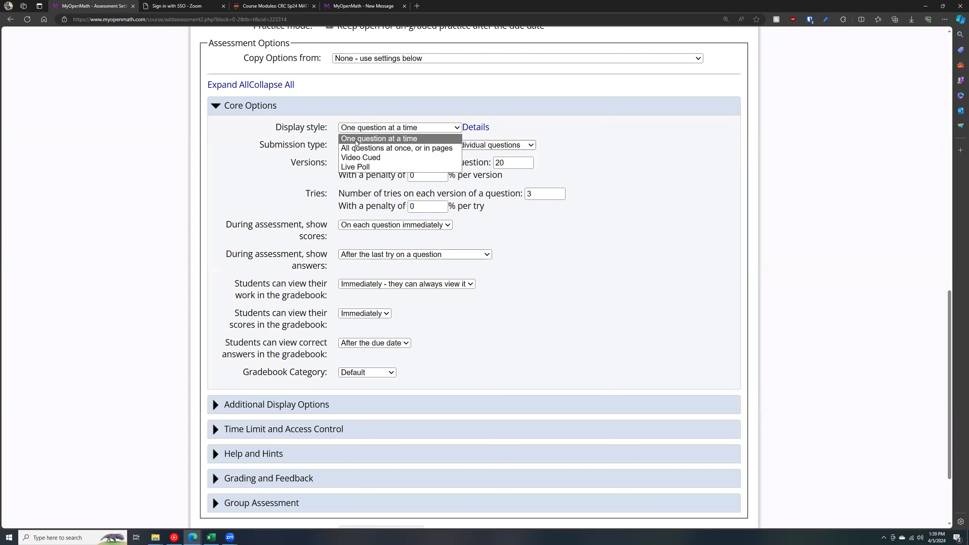
click(421, 127)
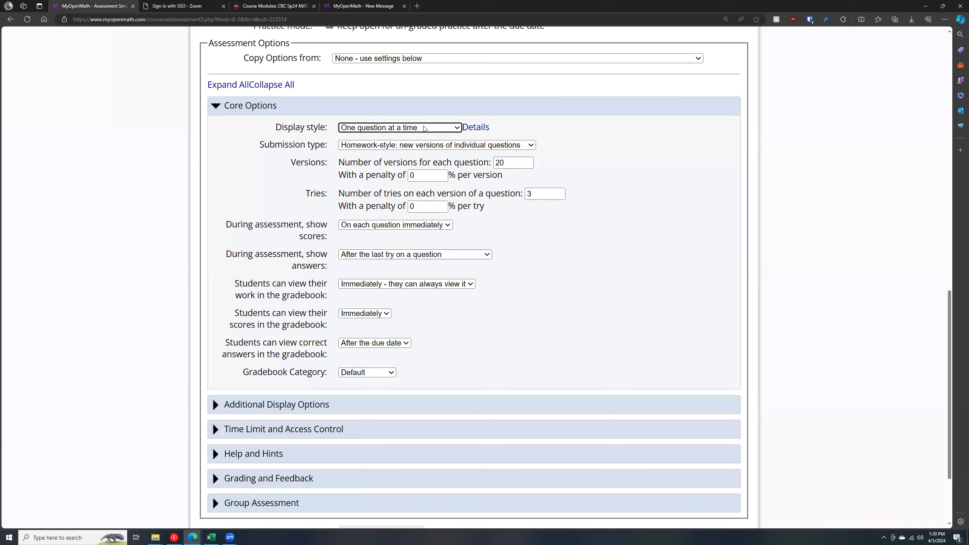
click(413, 129)
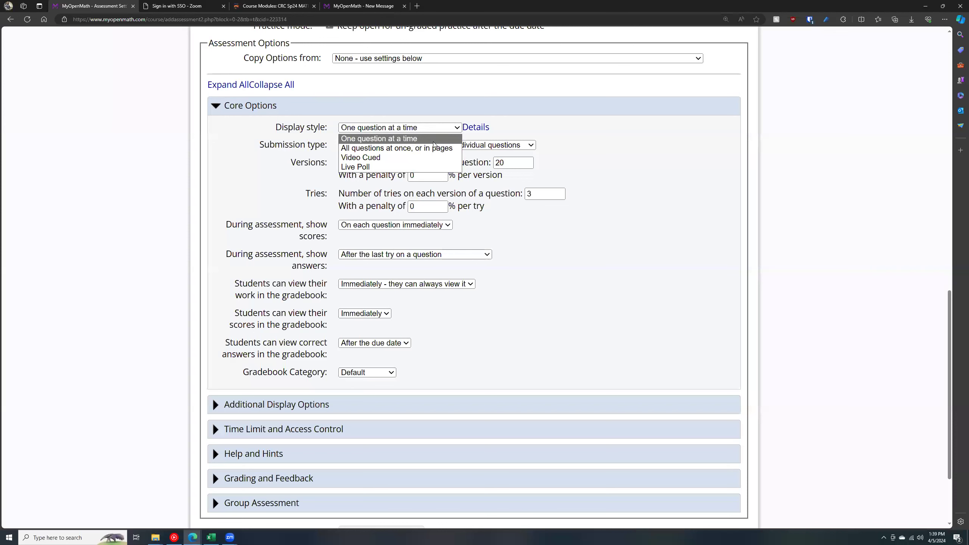
click(433, 143)
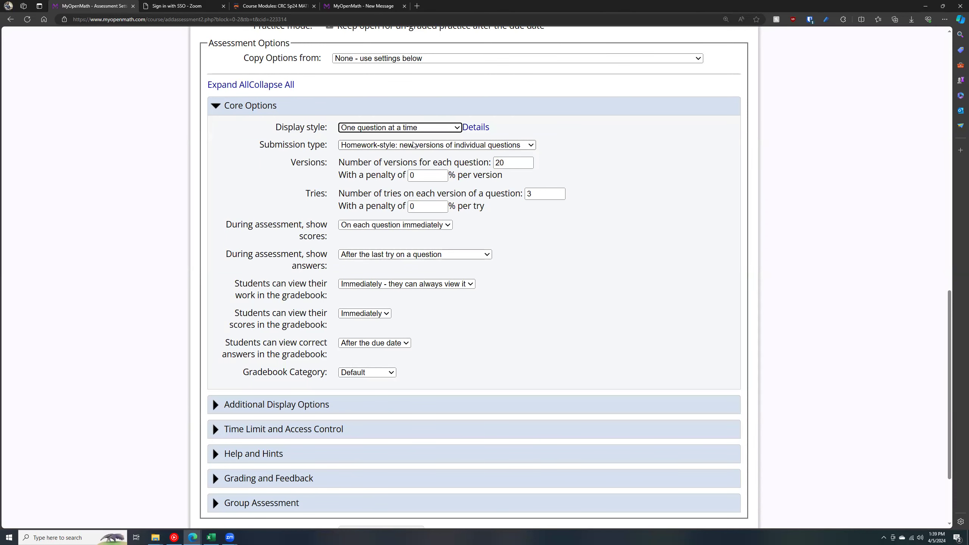
click(415, 145)
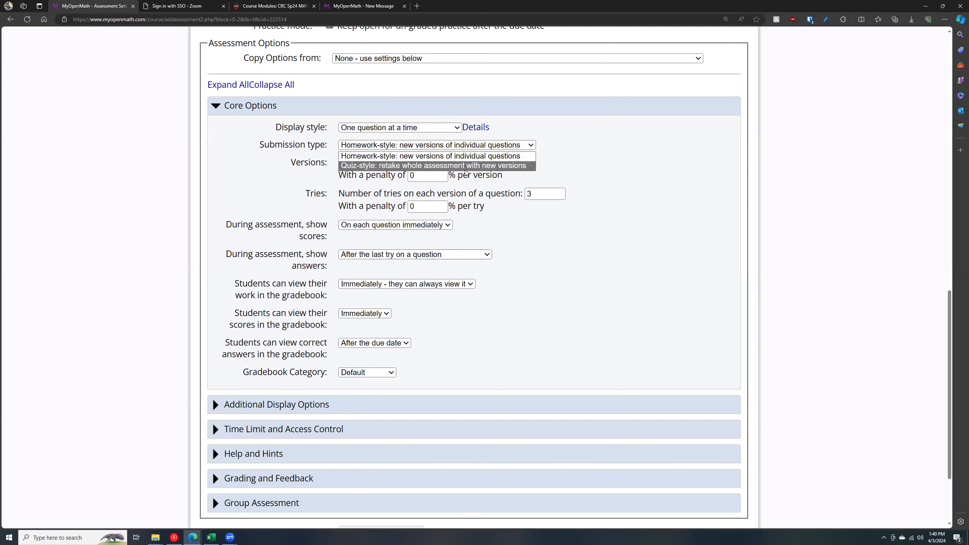
click(472, 156)
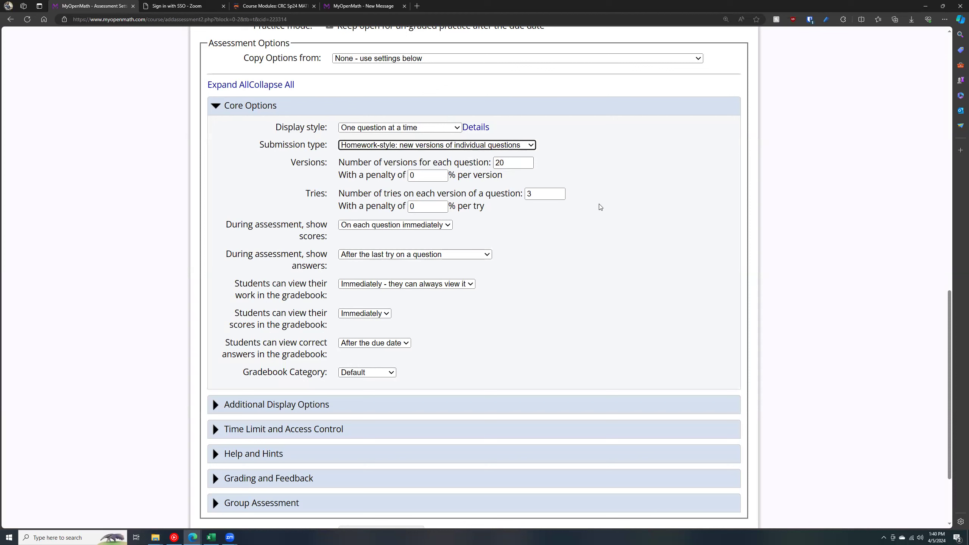
- Set the number of versions for each question to 3
double_click(500, 163)
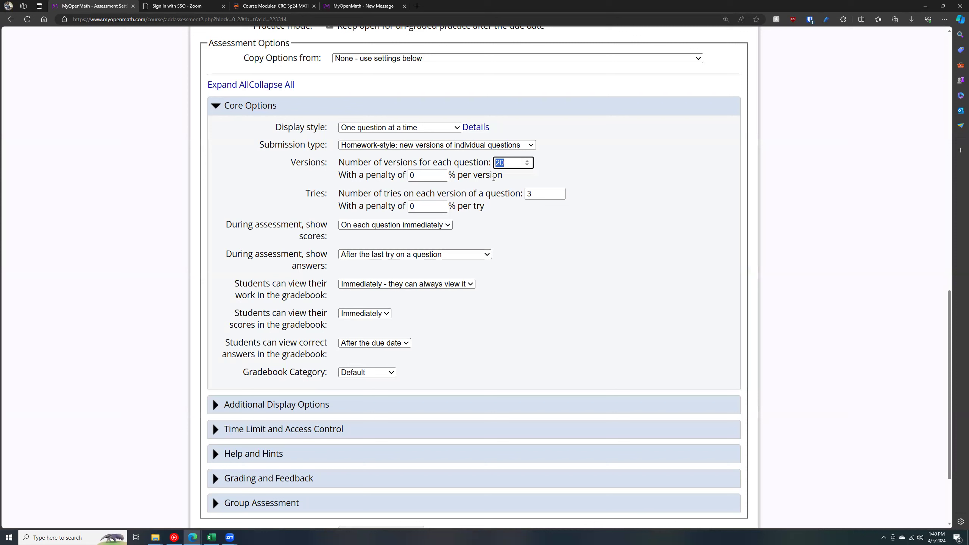
click(512, 162)
drag(511, 162, 475, 151)
text(3)
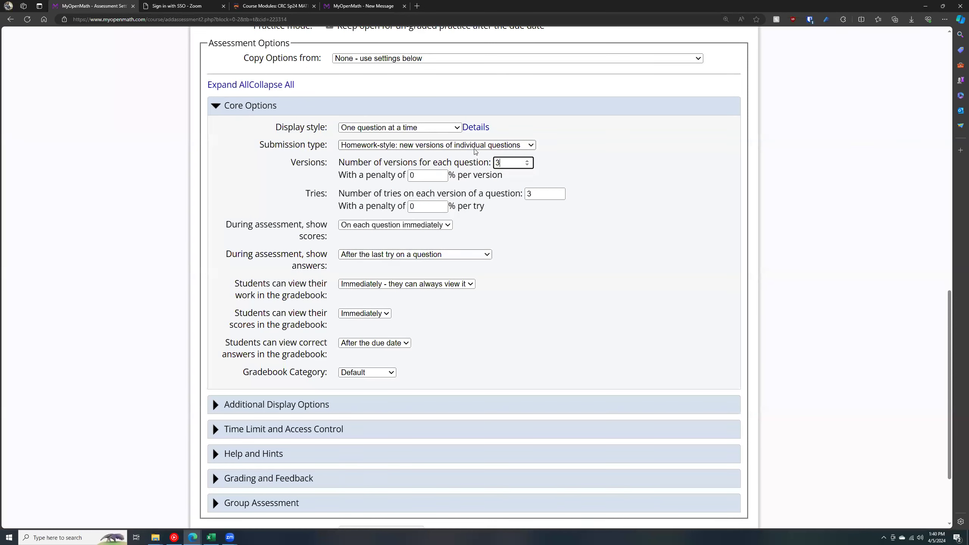
- Try a penalty of 10% per version and reset it to 0%
drag(421, 174, 98, 160)
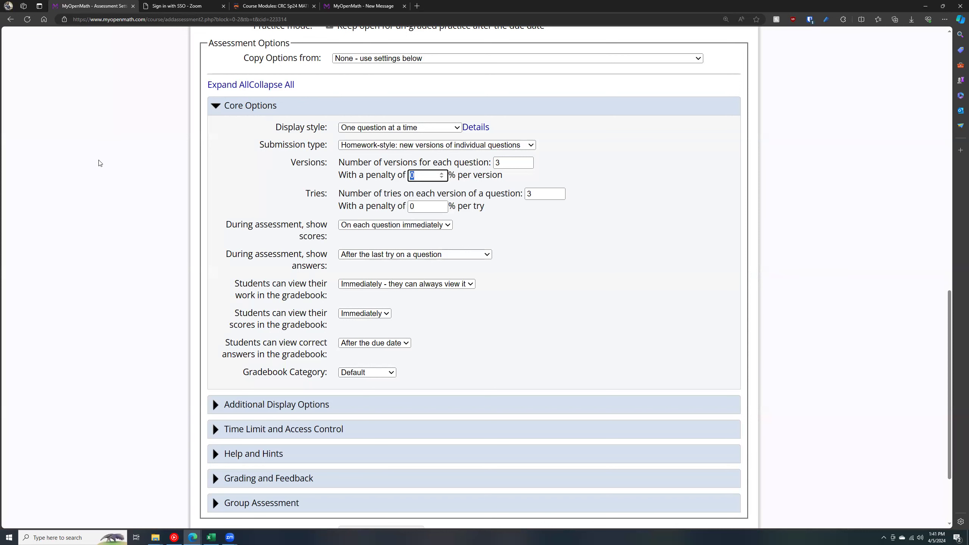
text(10)
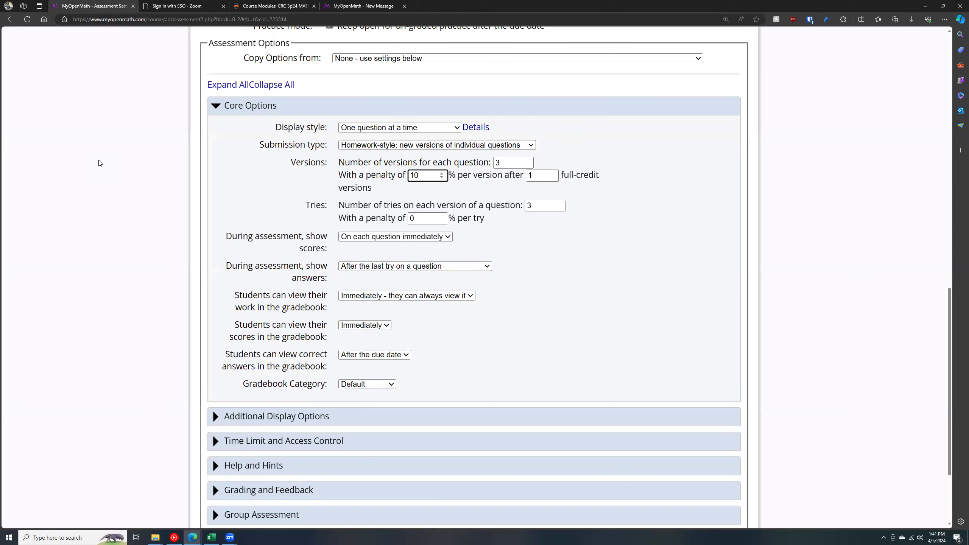
key(BackSpace)
key(BackSpace)
text(0)
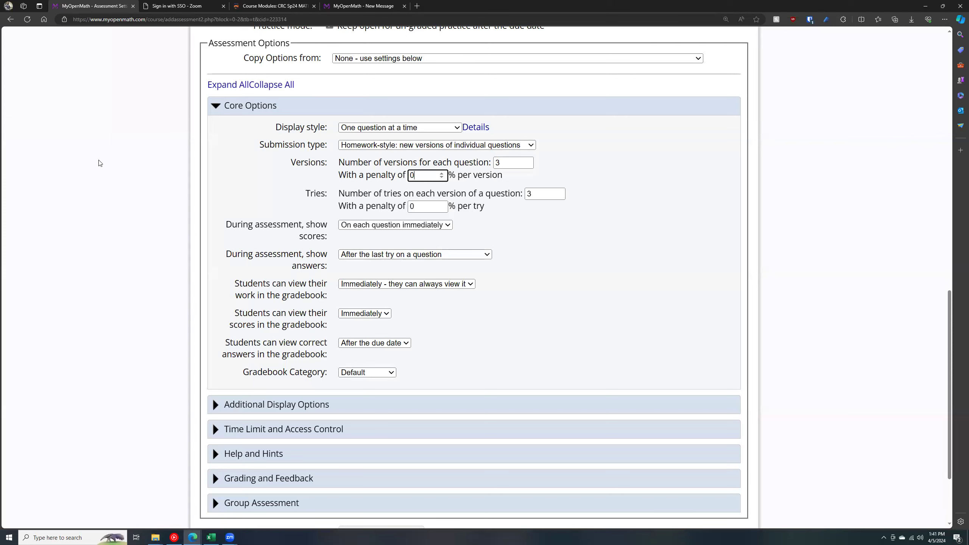
text(0)
key(BackSpace)
text(1)
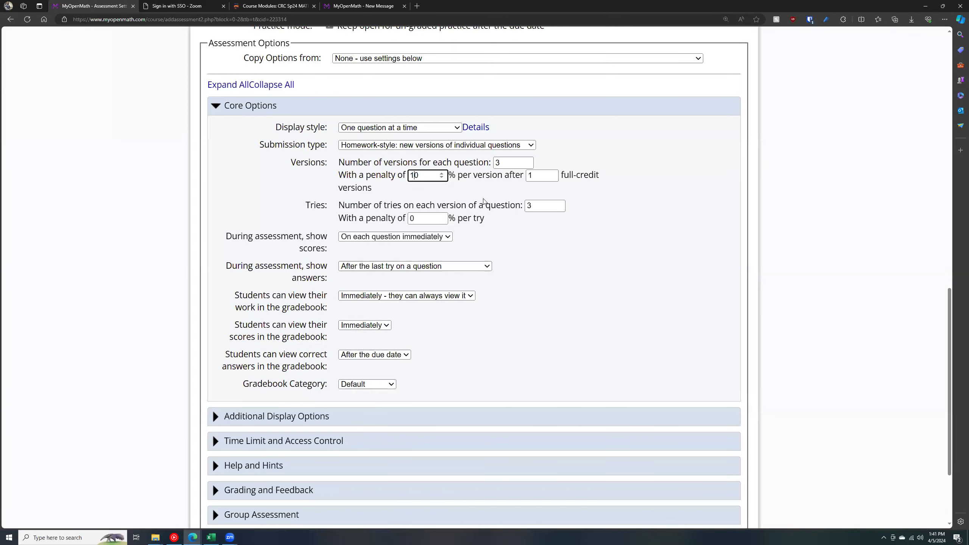
key(BackSpace)
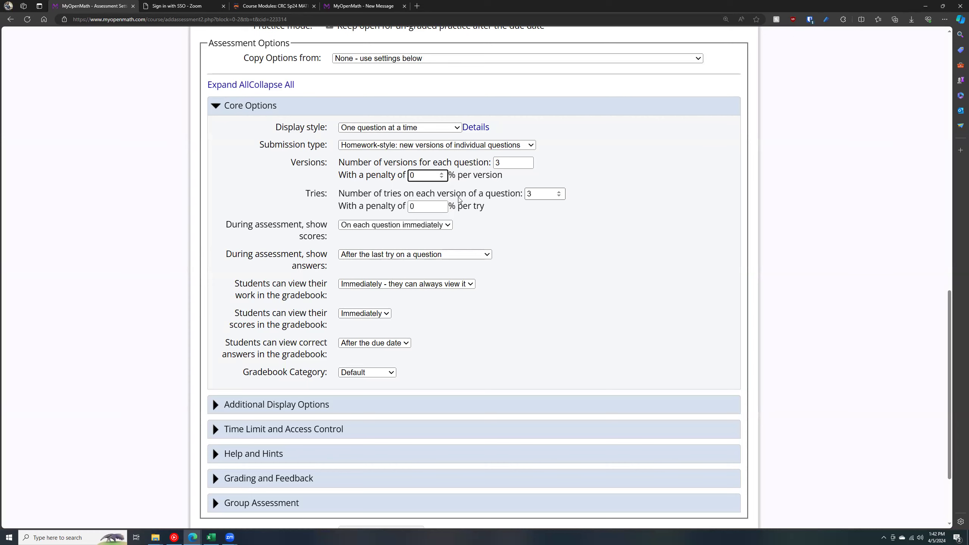
- Set the number of tries on each version of a question to 5
click(507, 163)
drag(534, 197, 523, 197)
text(5)
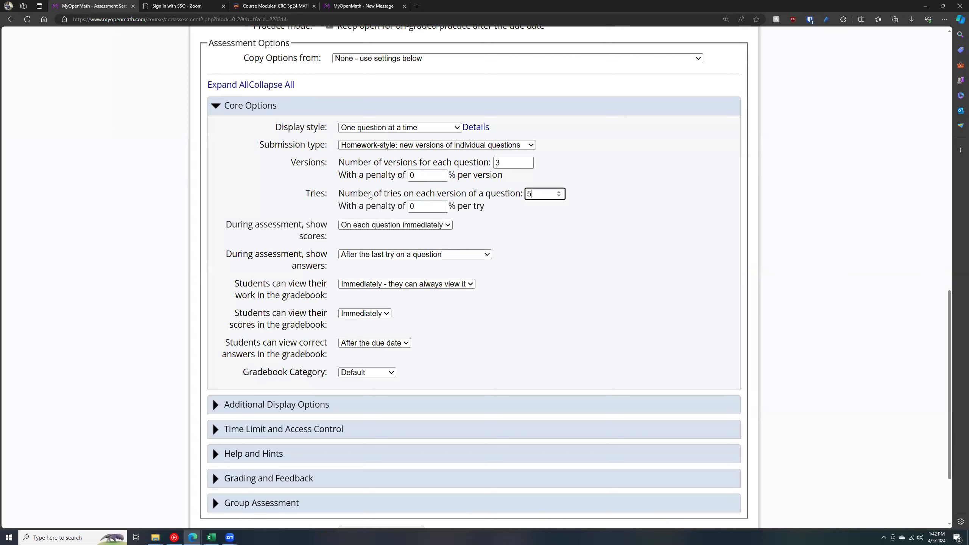
click(278, 192)
- Examine the available choices for showing scores during the assessment, the display style and the submission type without changing them
click(366, 225)
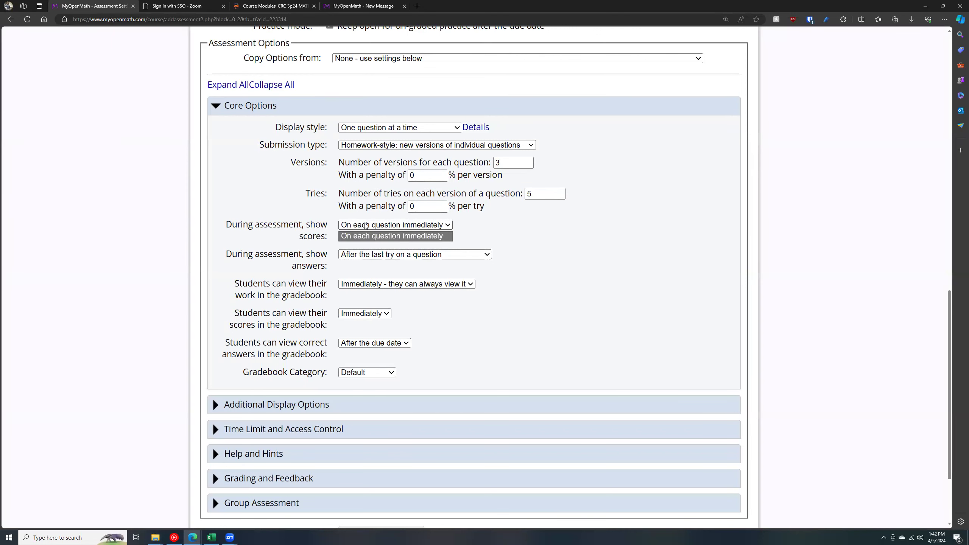
click(365, 225)
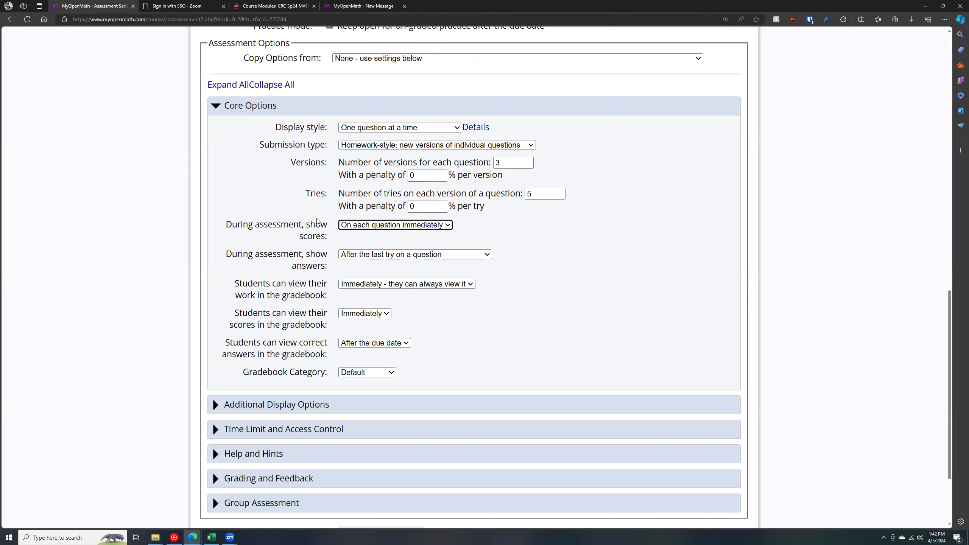
click(350, 228)
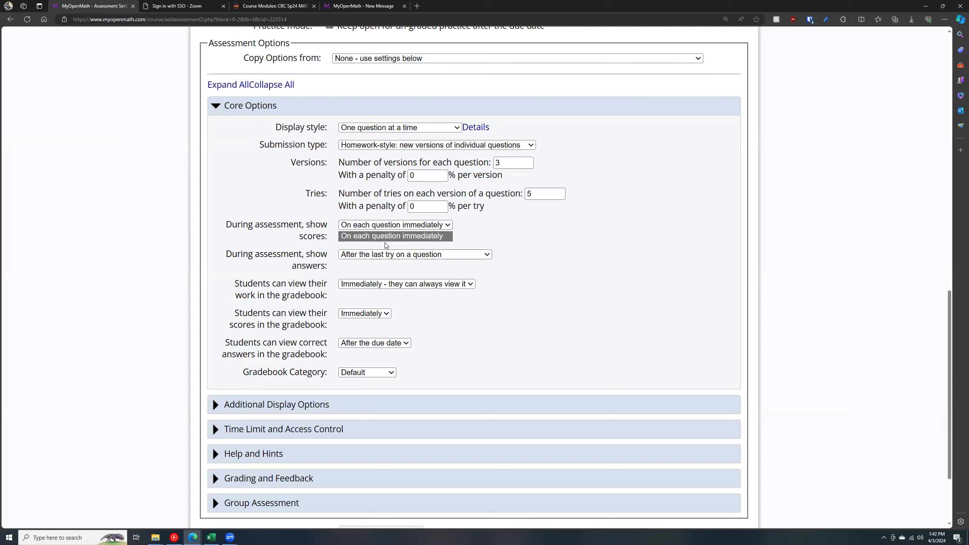
click(308, 212)
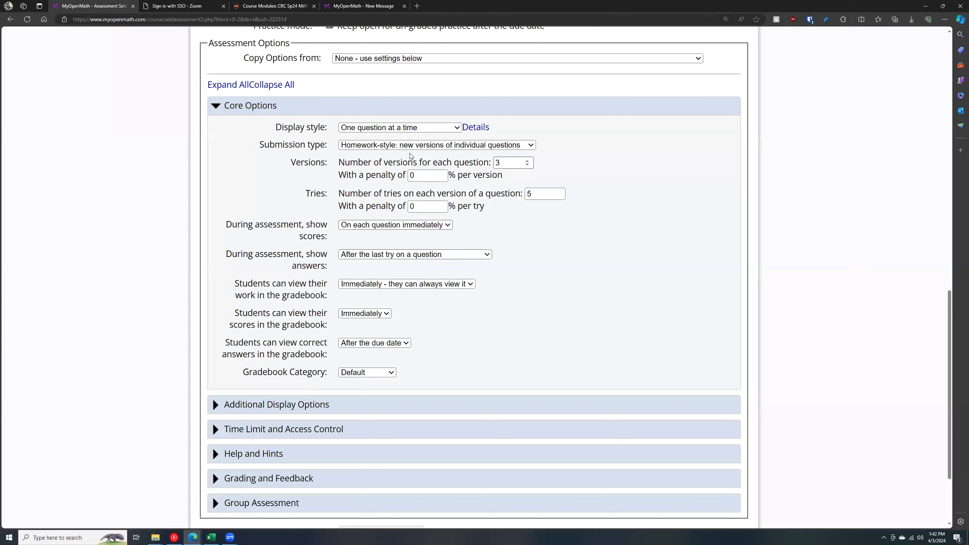
click(416, 128)
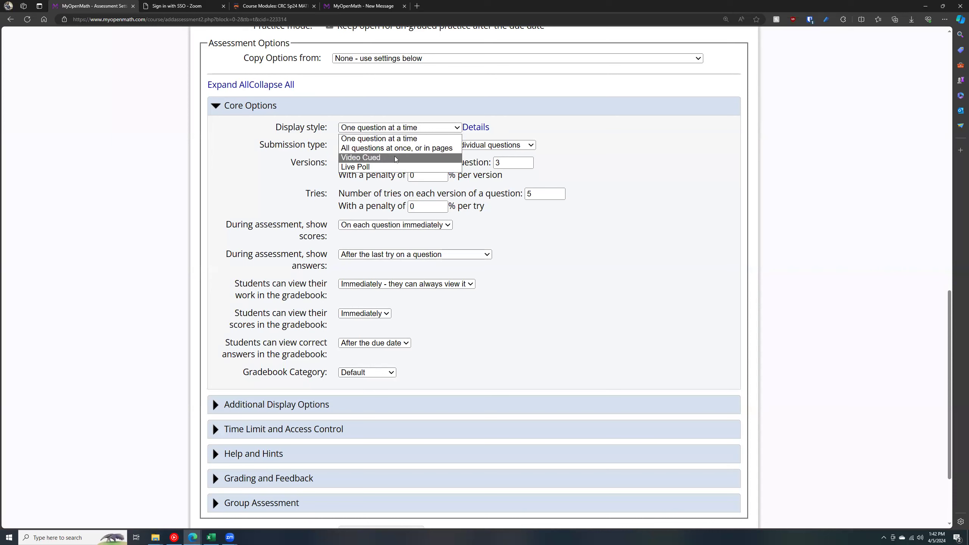
click(296, 162)
click(432, 147)
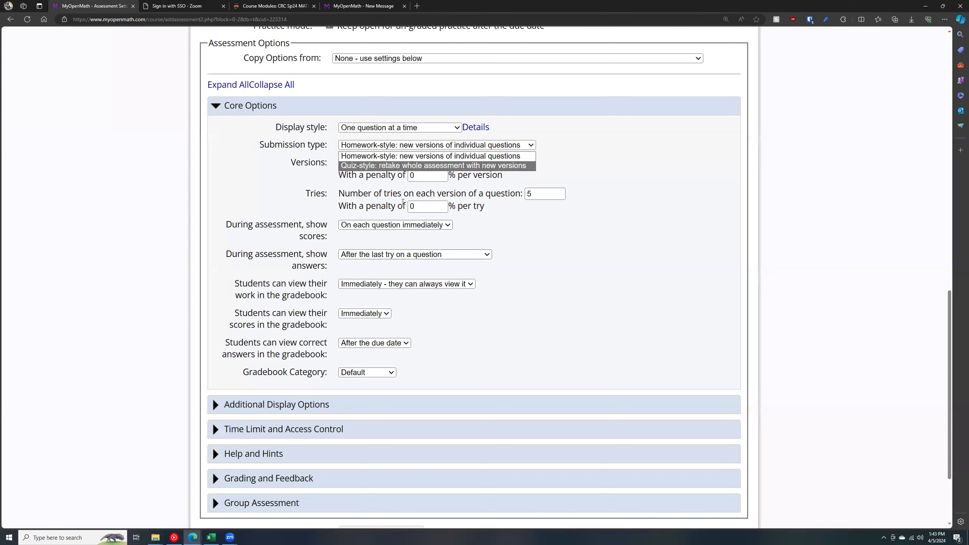
click(372, 160)
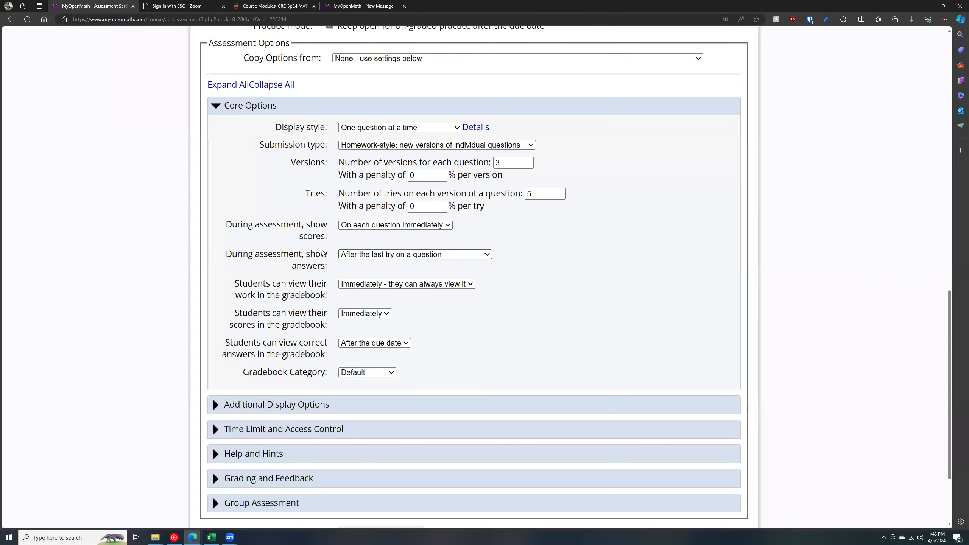
- Set answers during the assessment to show "After the last try or Jump to Answer button" and enlarge the page
click(363, 259)
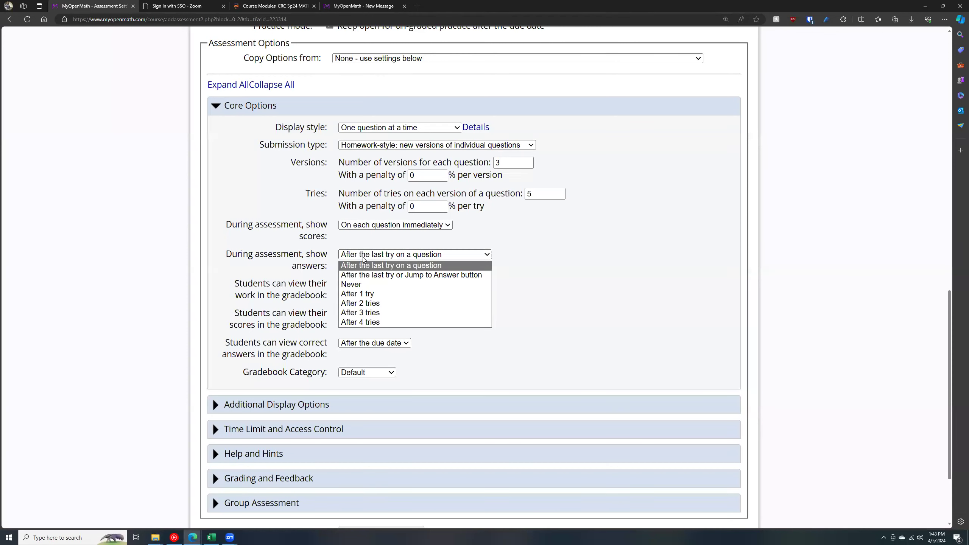
click(385, 272)
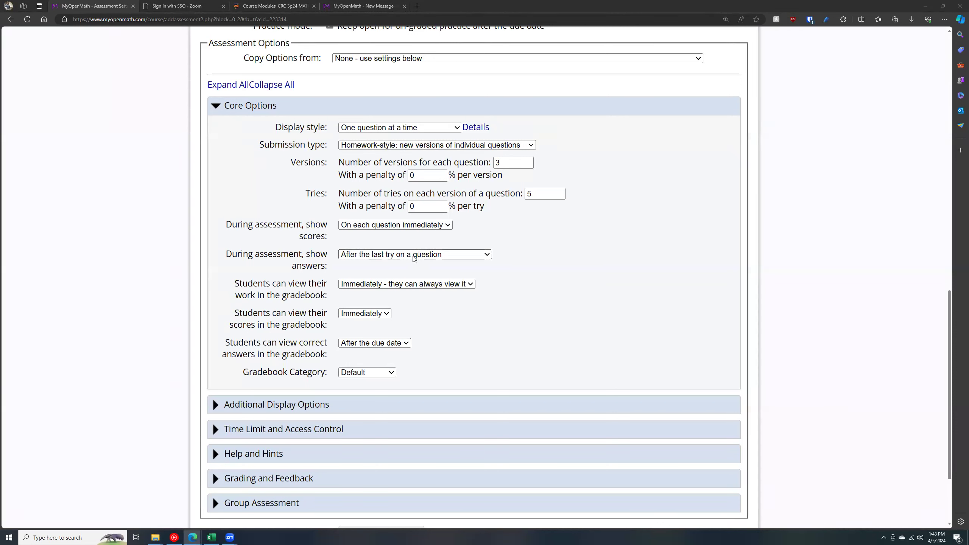
double_click(505, 163)
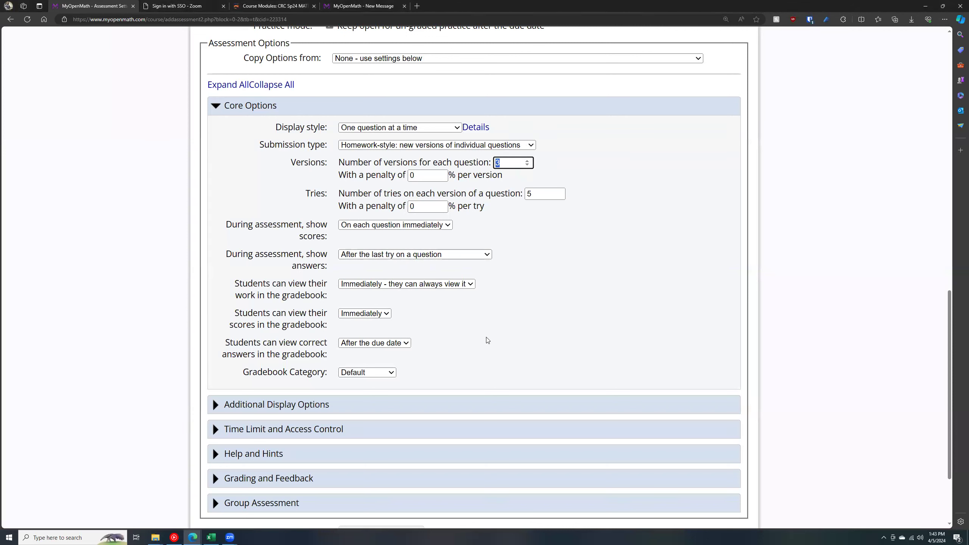
click(463, 260)
click(564, 303)
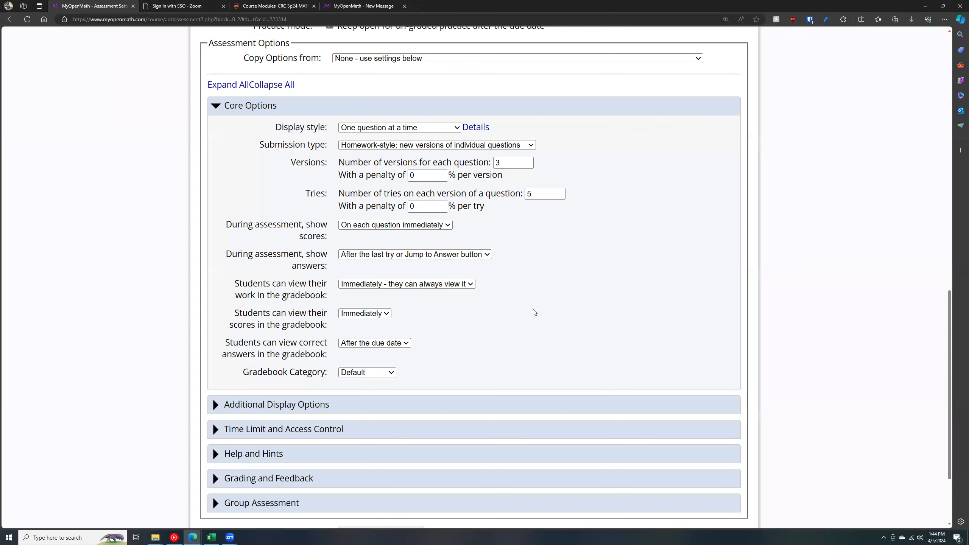
key(ctrl+plus)
key(ctrl+plus)
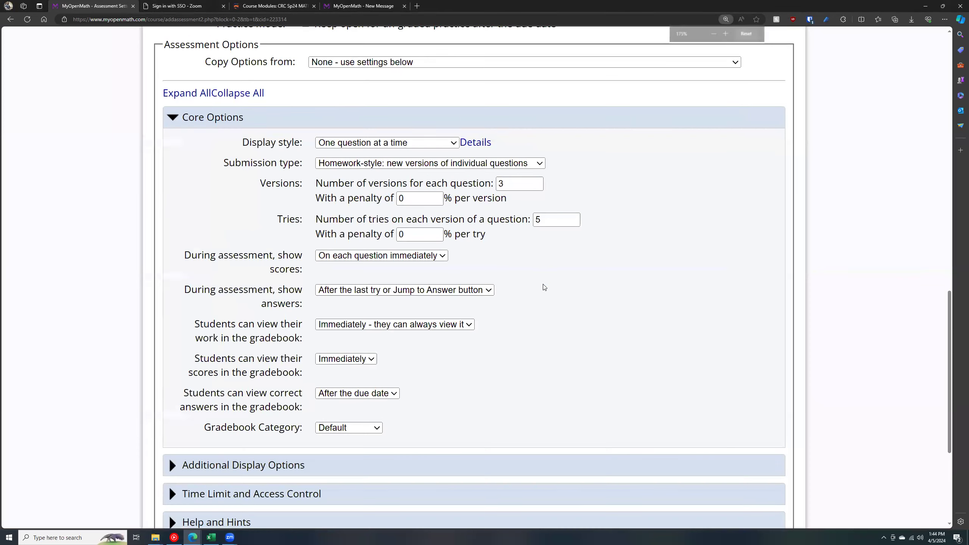
- Enlarge the page and review when students can view their work in the gradebook, keeping "Immediately - they can always view it"
key(ctrl+plus)
key(ctrl+plus)
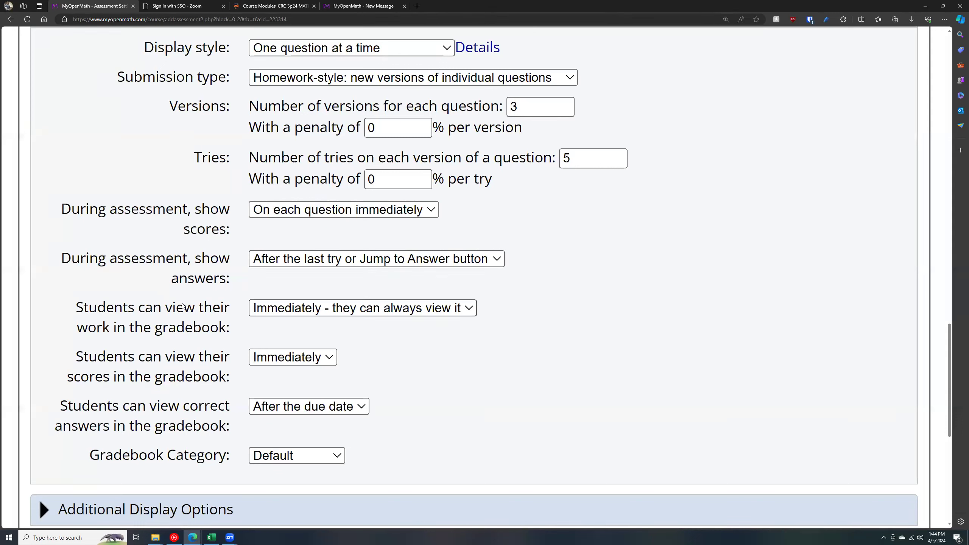
click(283, 309)
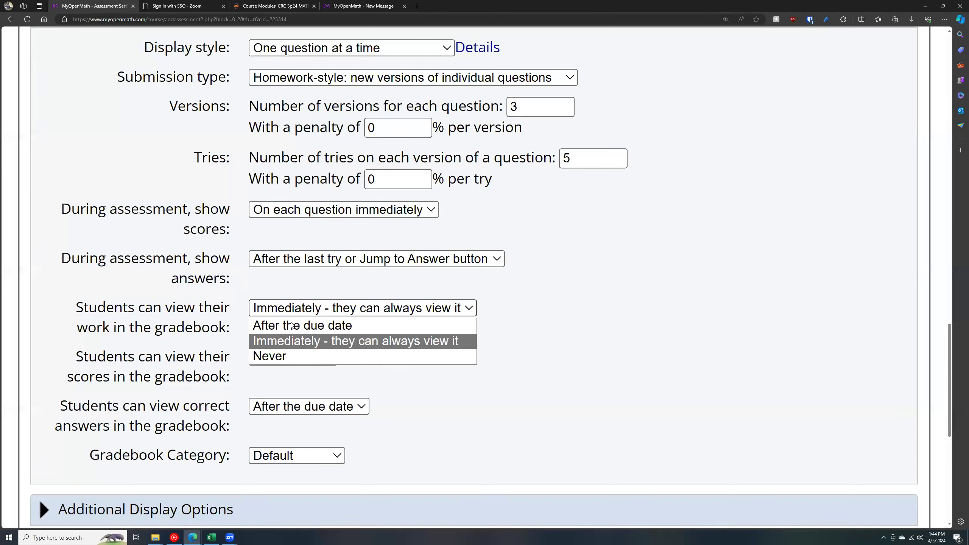
click(300, 342)
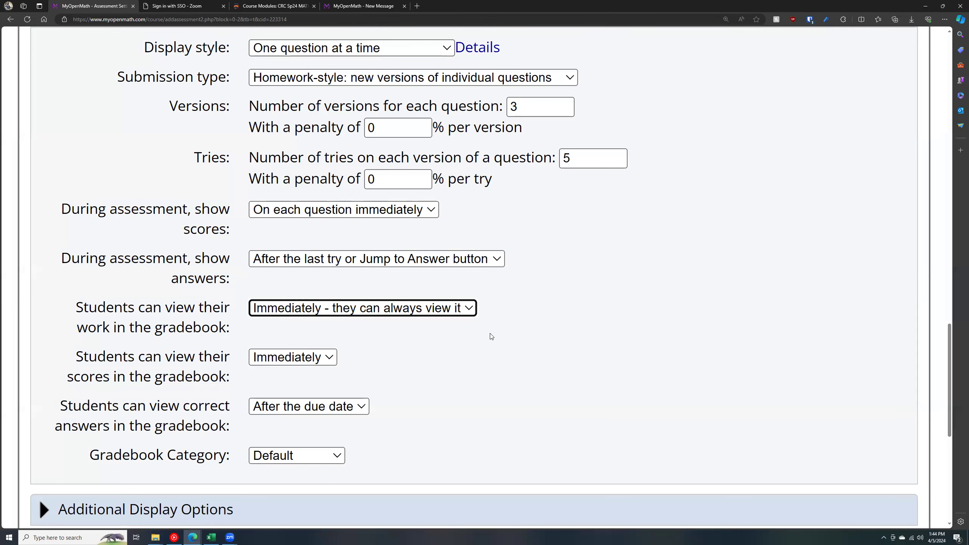
click(453, 308)
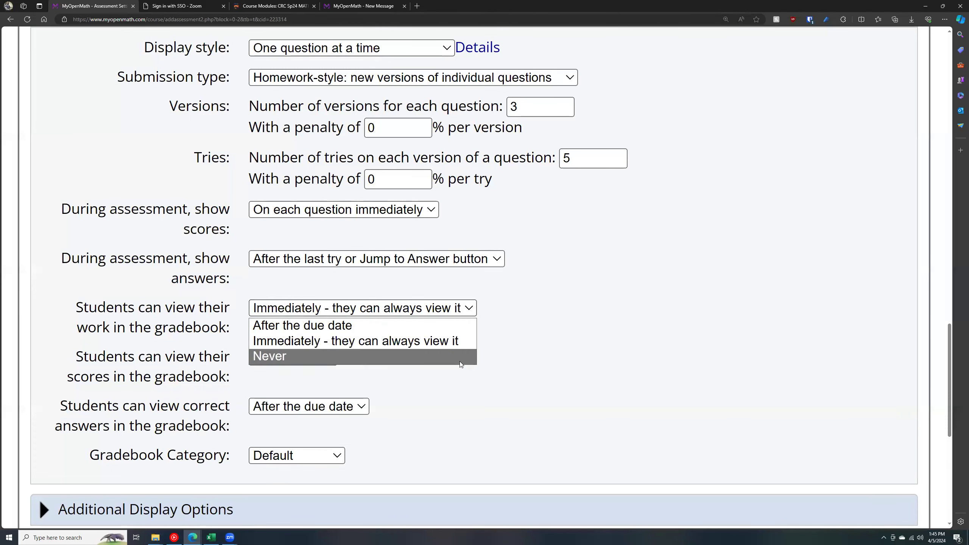
click(576, 342)
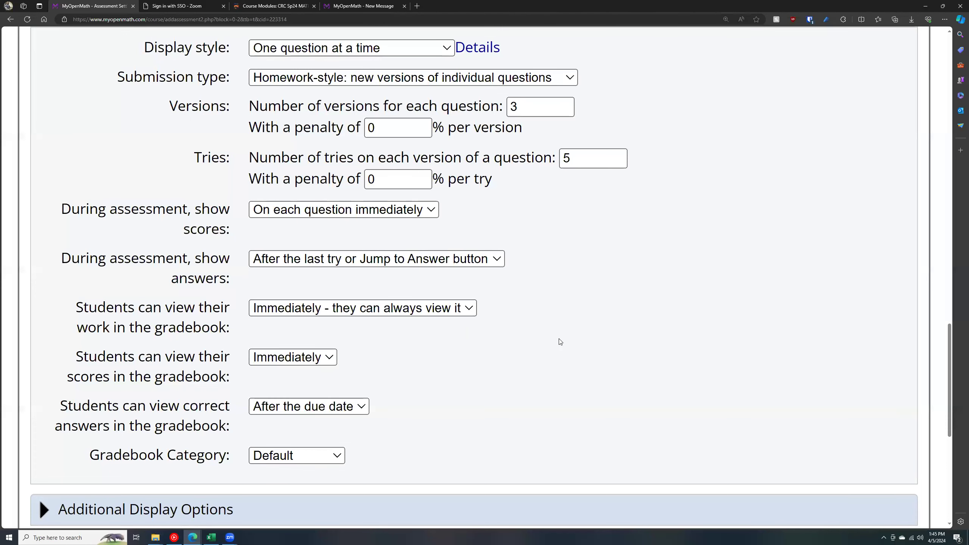
- Review when students can view scores and correct answers in the gradebook, keeping "Immediately" for scores and "After the due date" for answers
scroll(525, 342, down, 2)
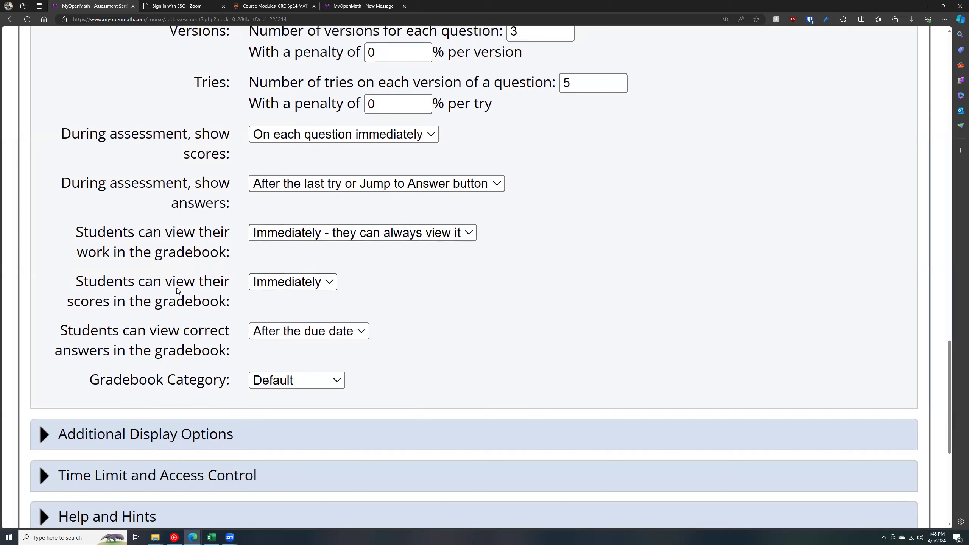
click(259, 287)
click(261, 288)
click(479, 307)
scroll(478, 306, down, 2)
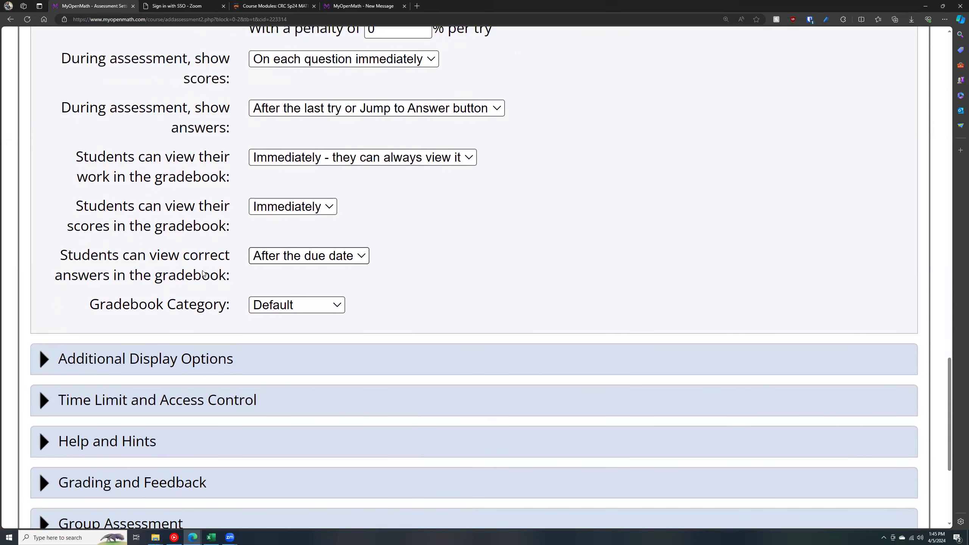
click(281, 255)
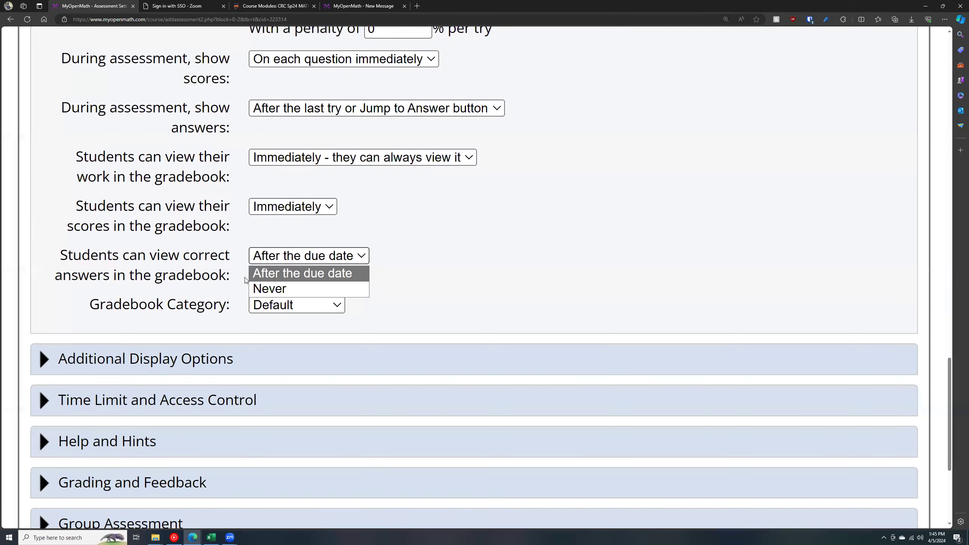
click(265, 275)
click(378, 282)
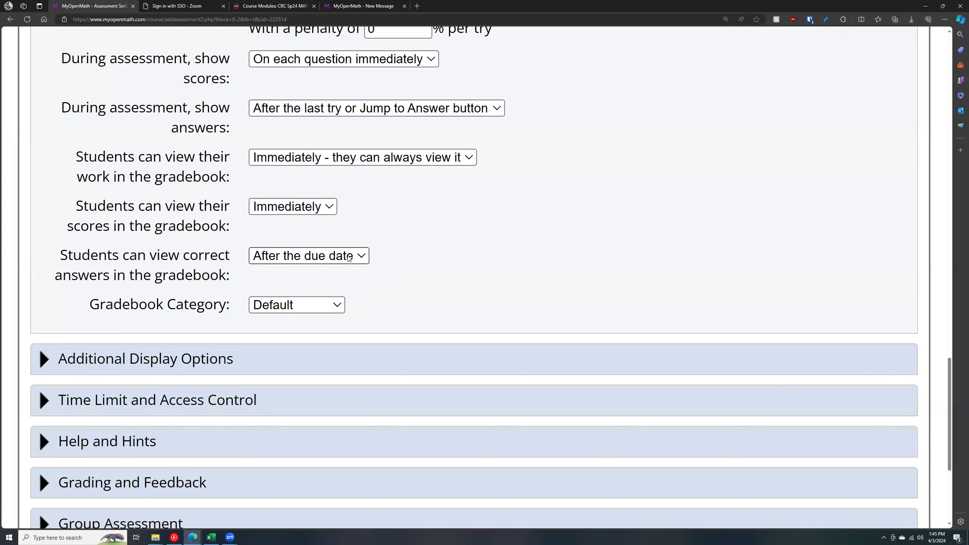
- Set the assessment's gradebook category to Homework
click(332, 307)
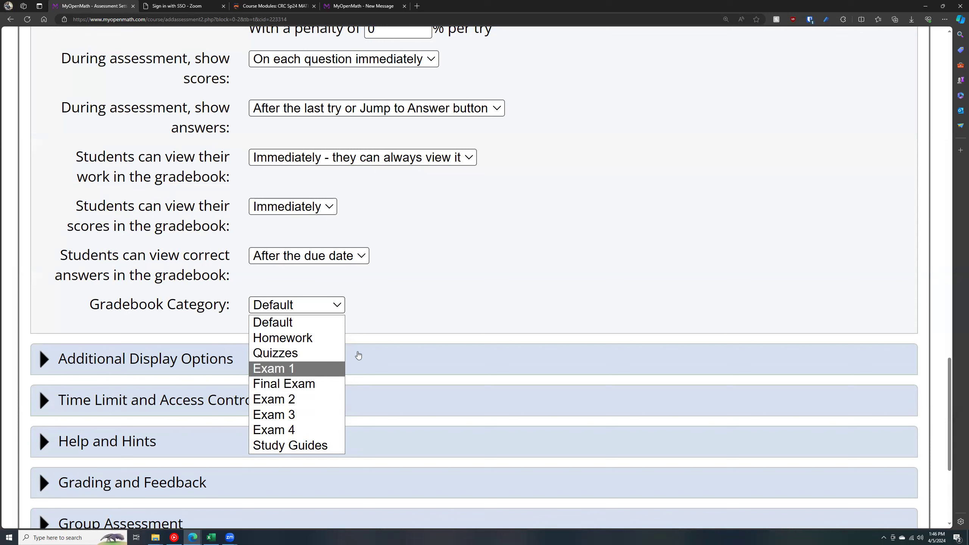
click(336, 337)
click(438, 292)
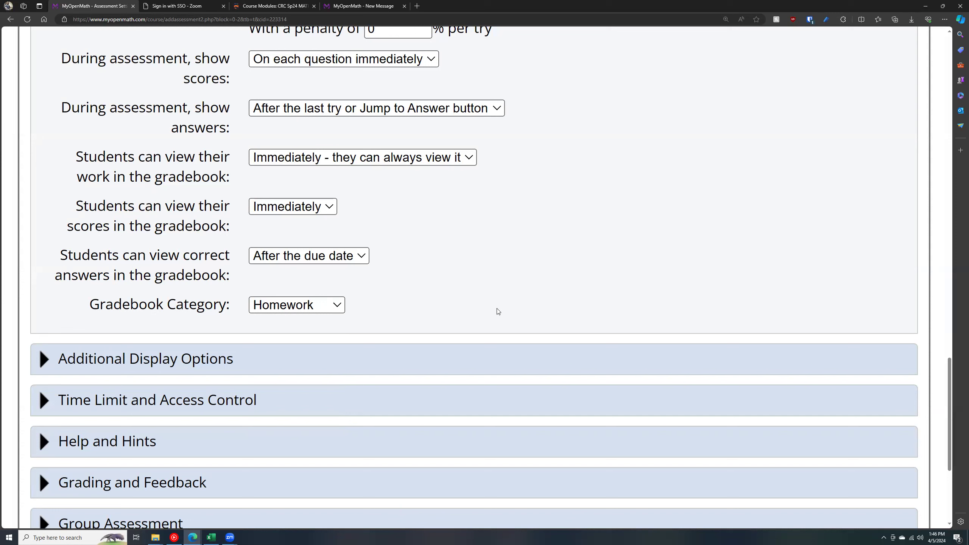
- Expand Additional Display Options, collapse Core Options, and set the calendar icon to use the assessment name
scroll(498, 311, up, 2)
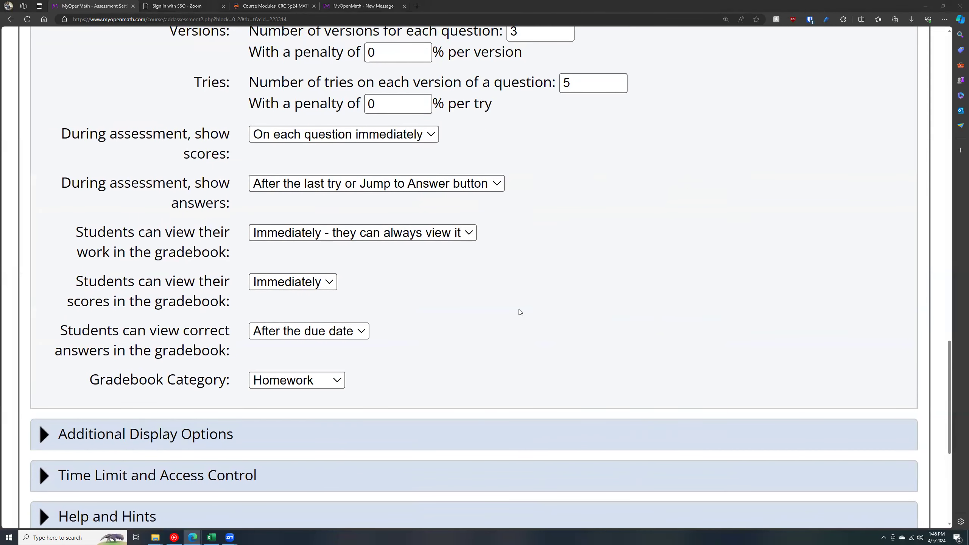
scroll(366, 276, down, 2)
scroll(366, 275, down, 2)
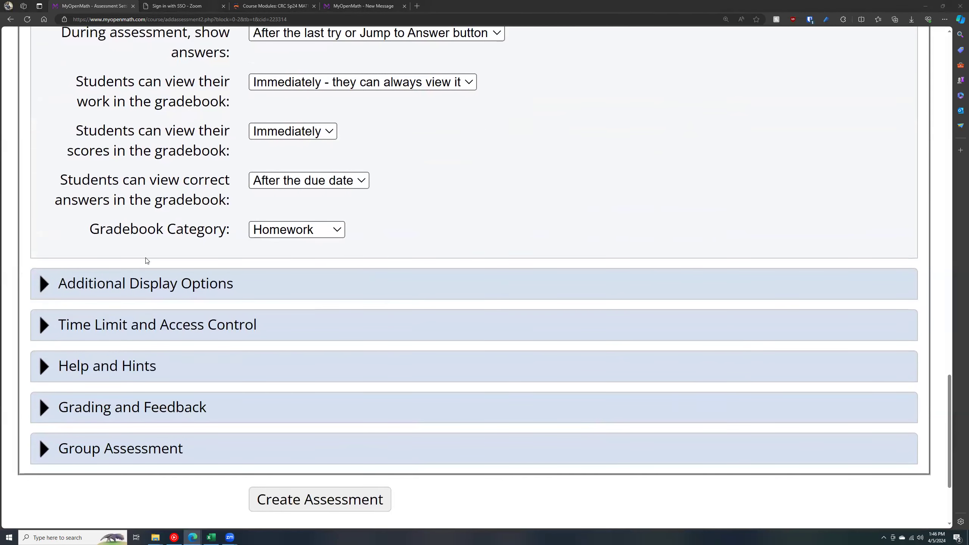
click(139, 287)
scroll(139, 286, down, 4)
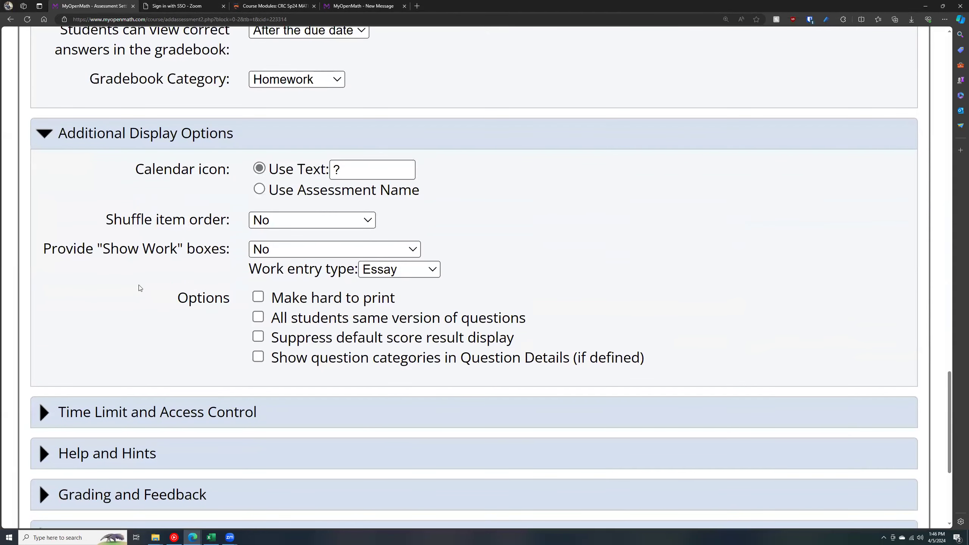
scroll(140, 287, up, 13)
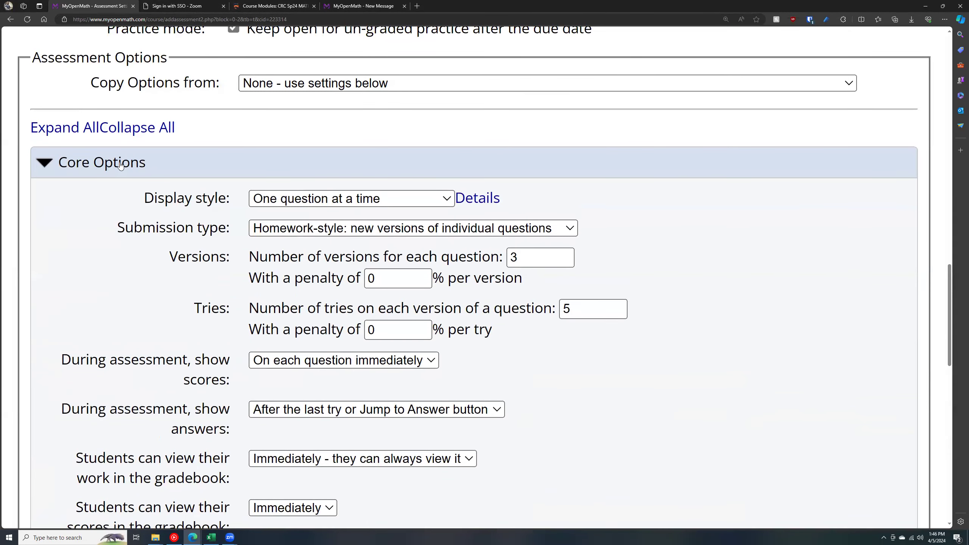
click(120, 164)
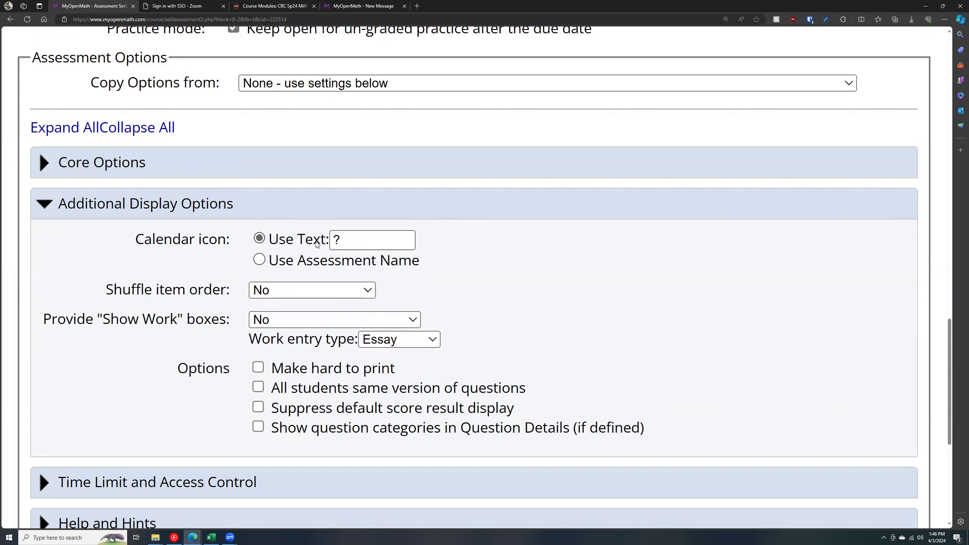
click(259, 259)
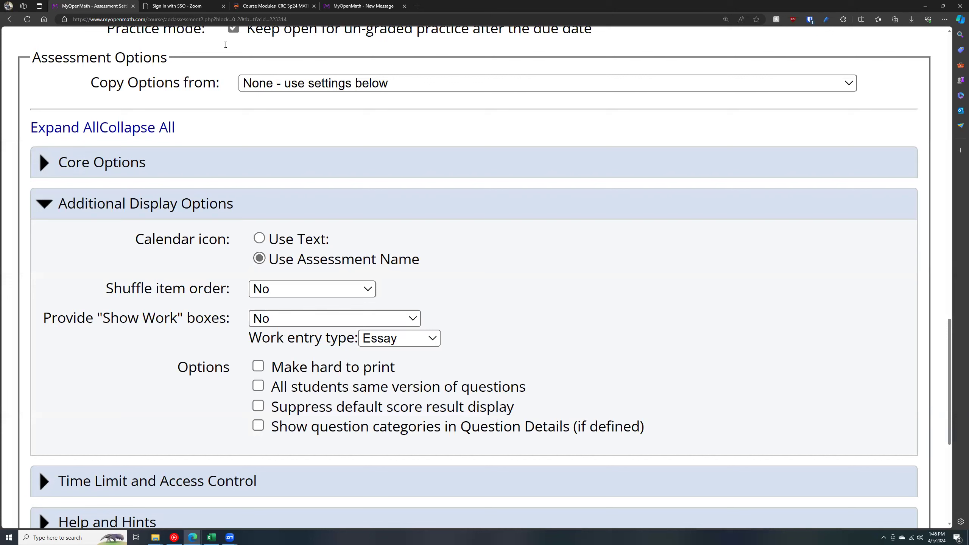
- In the browser tab holding the new message, go to the MyOpenMath home page and open the MATH 400: Calculus I (Sp24) course
click(384, 6)
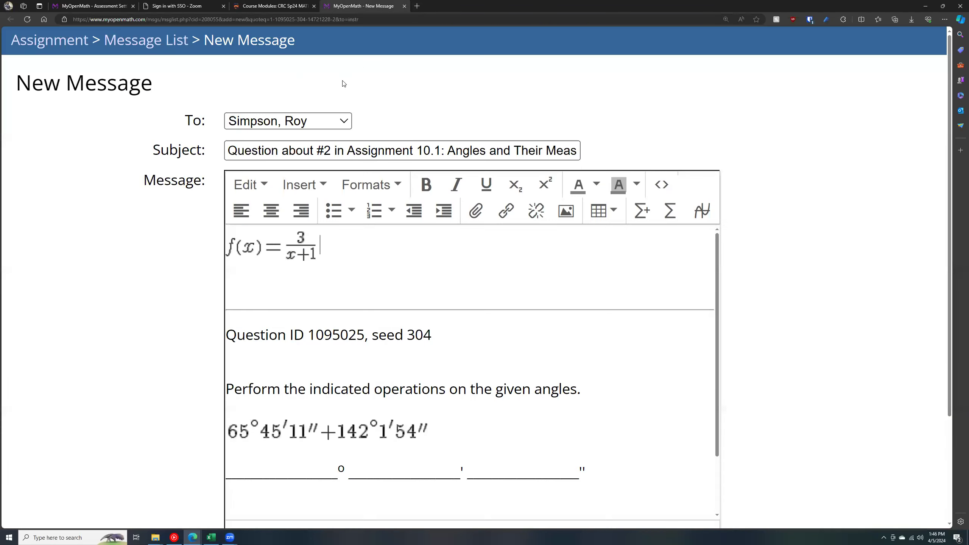
click(348, 18)
text(my)
key(Return)
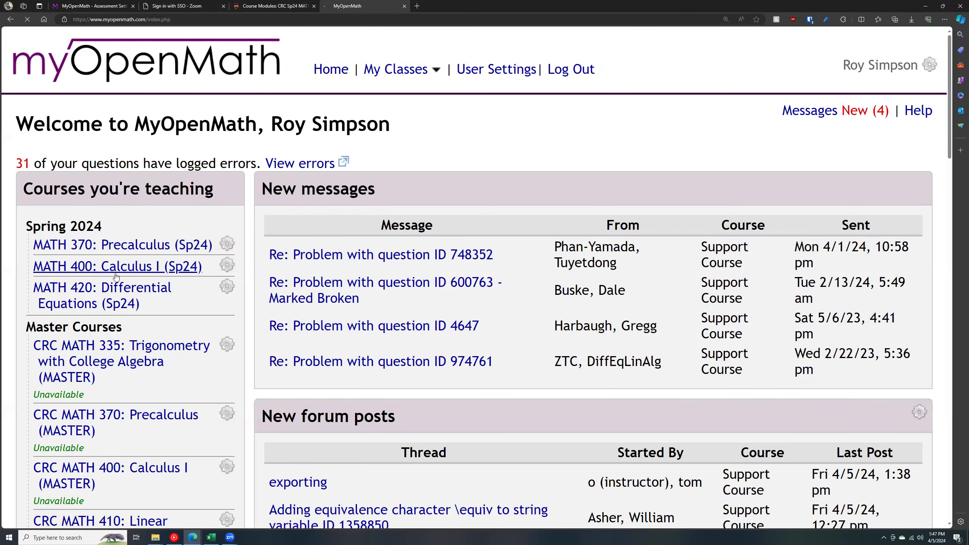
click(114, 269)
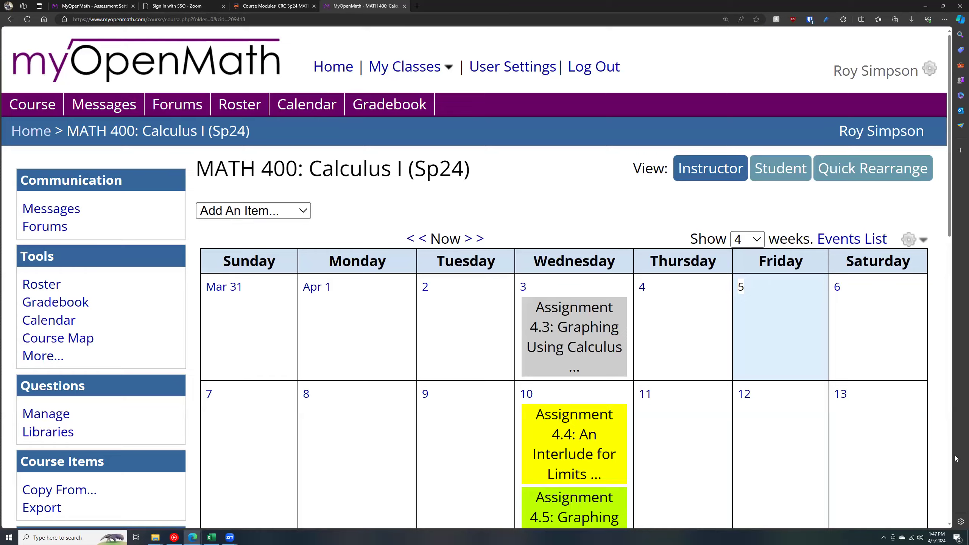
- Return to the new assessment's settings and examine the available choices for shuffling the item order
scroll(696, 337, down, 3)
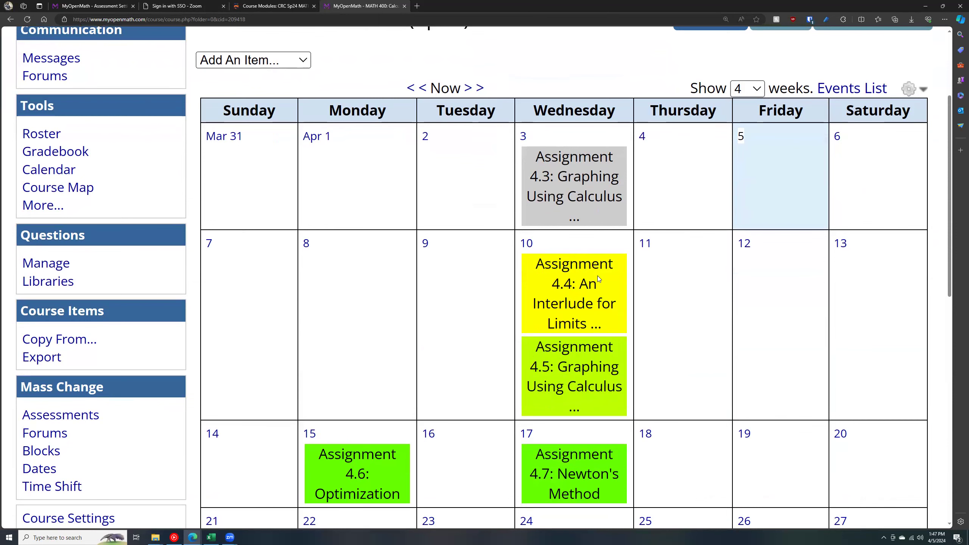
click(65, 6)
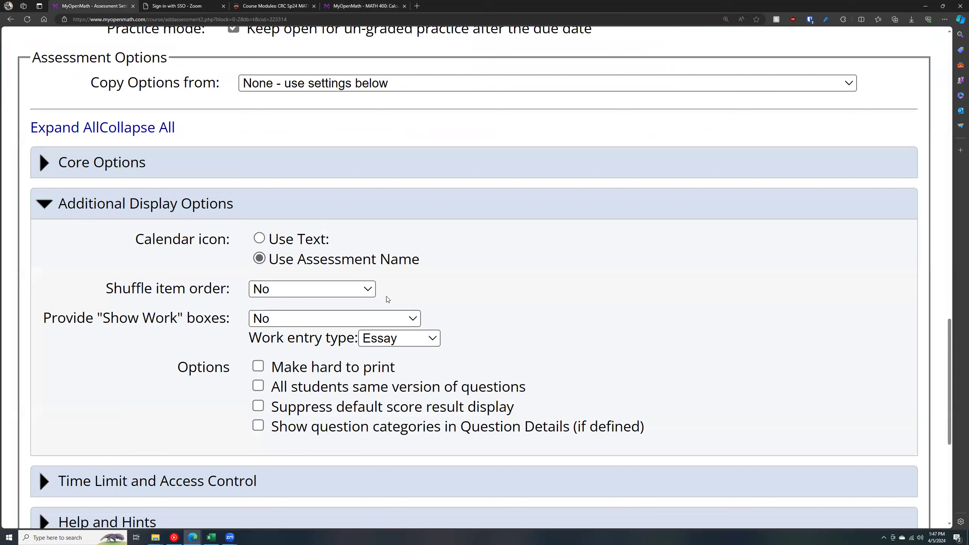
click(360, 291)
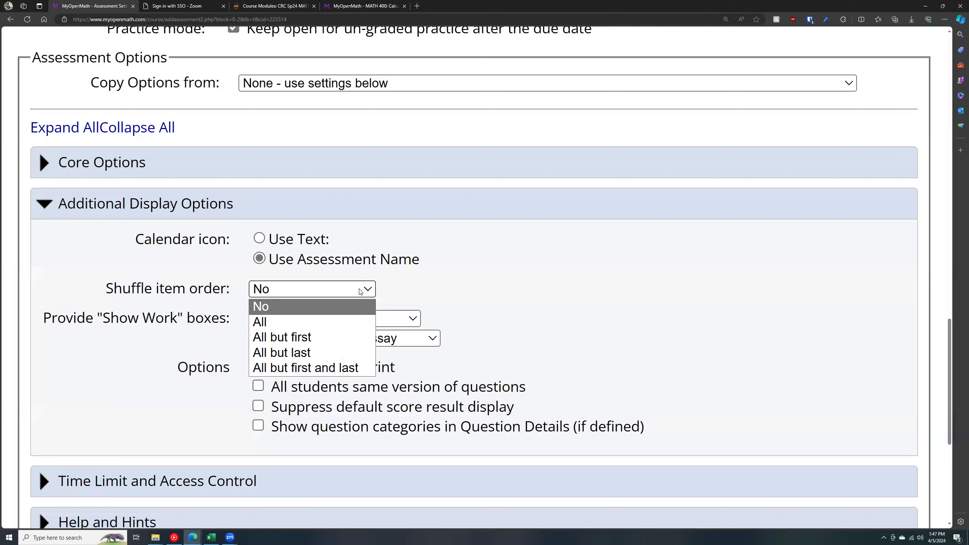
click(473, 311)
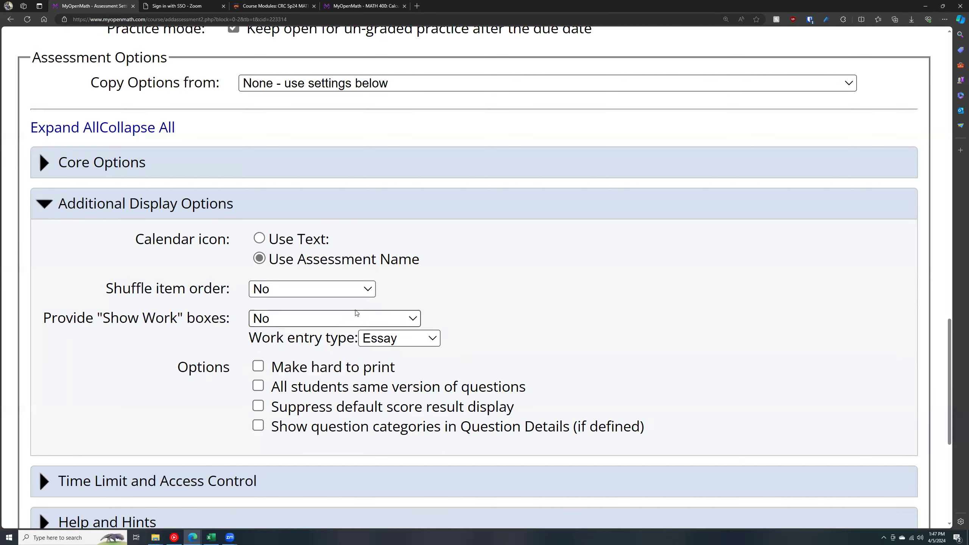
click(354, 293)
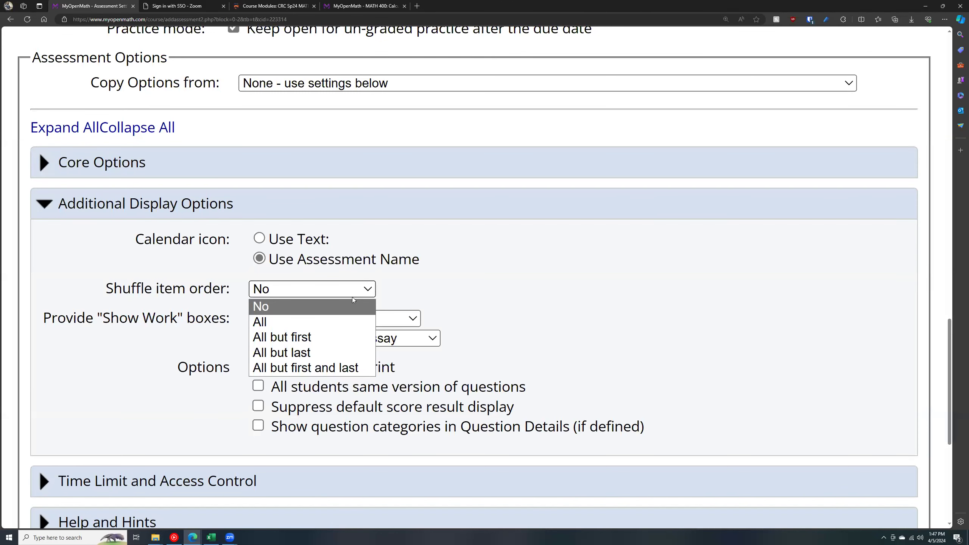
click(353, 302)
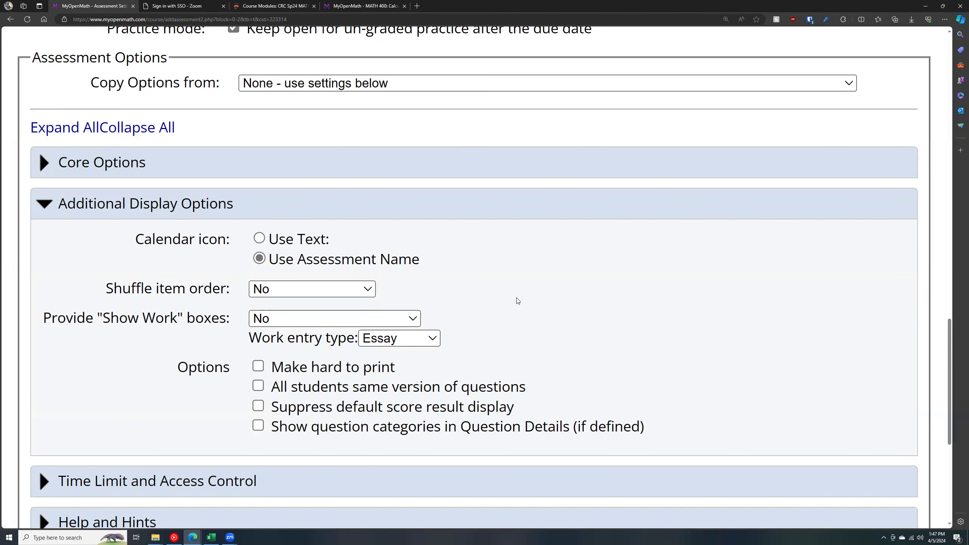
- Try providing "Show Work" boxes during or after assessment, and return the setting to No
scroll(518, 301, down, 2)
click(414, 246)
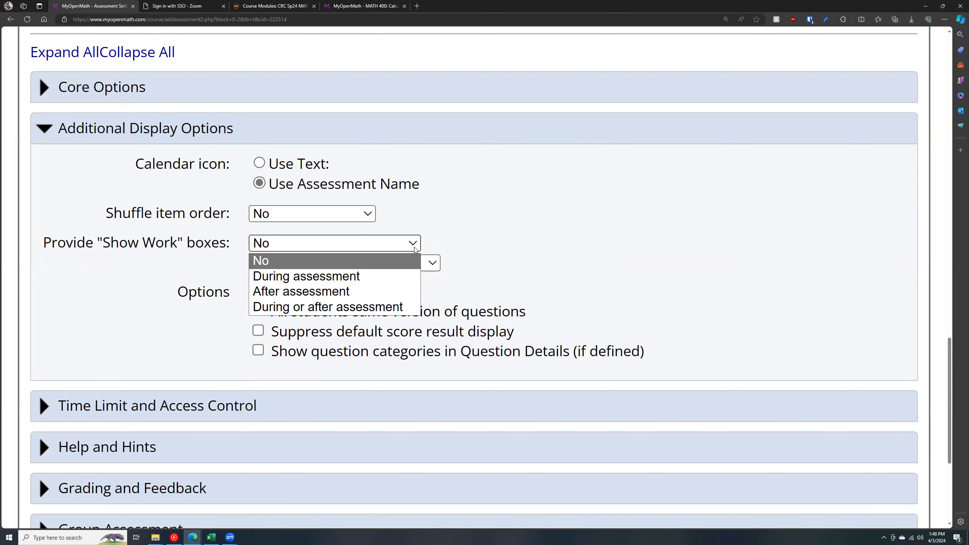
click(341, 307)
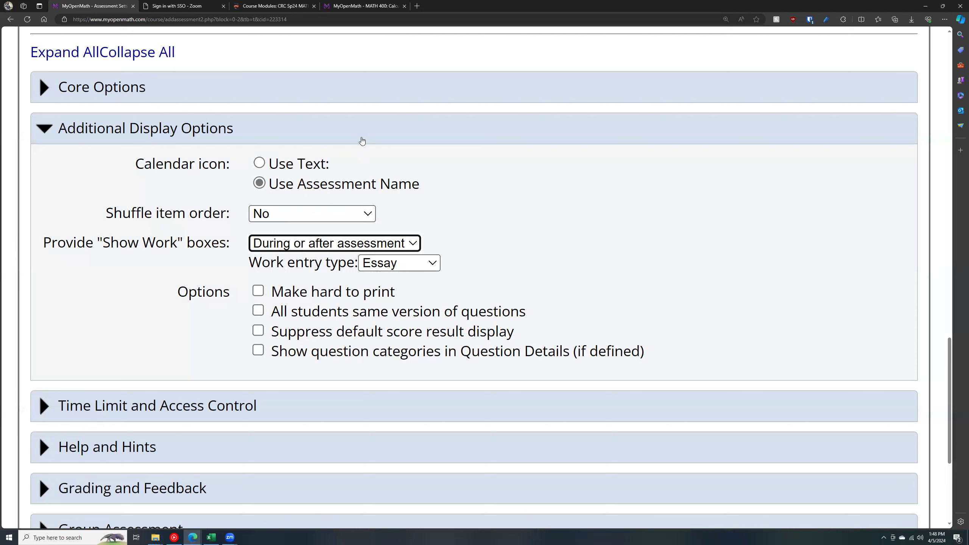
click(335, 241)
click(342, 260)
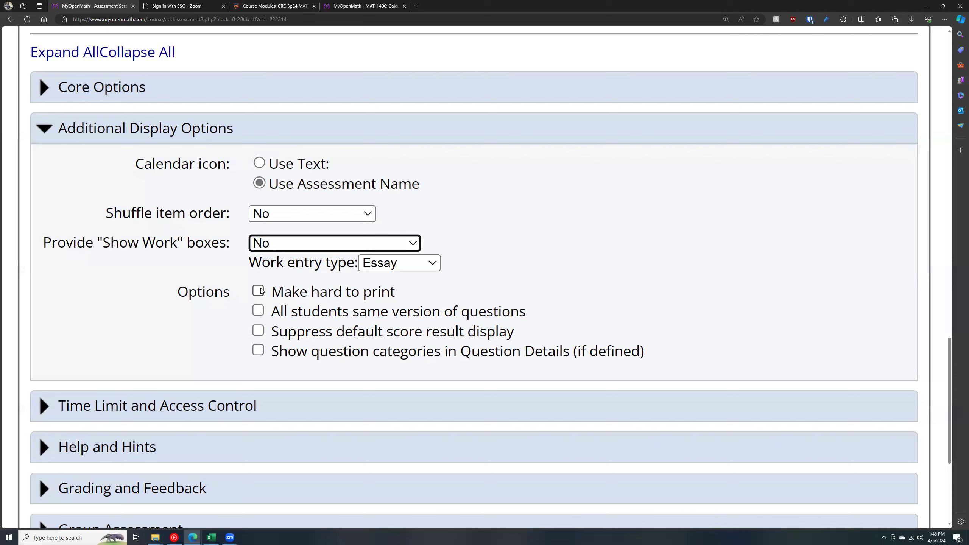
- Try giving all students the same version of questions, revert the option, and collapse Additional Display Options
click(257, 311)
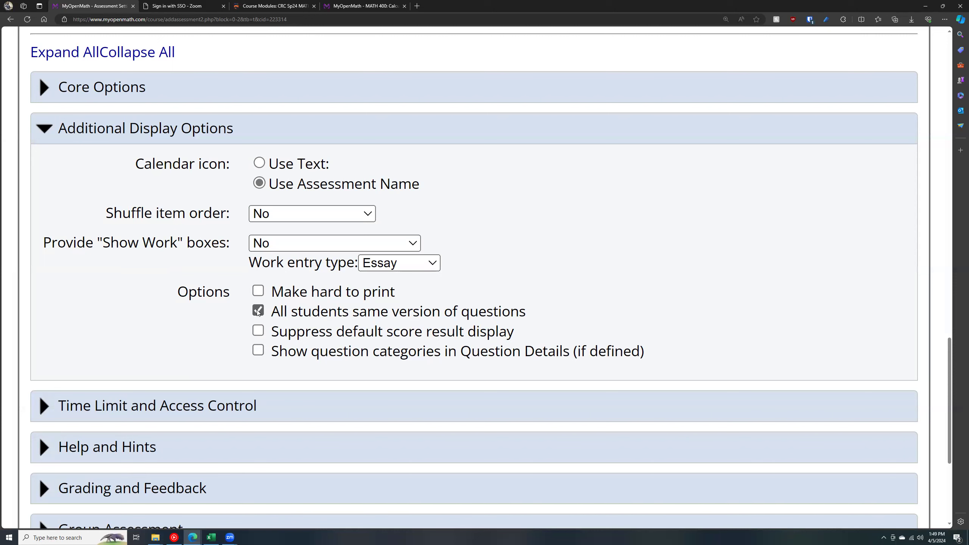
click(258, 311)
click(127, 133)
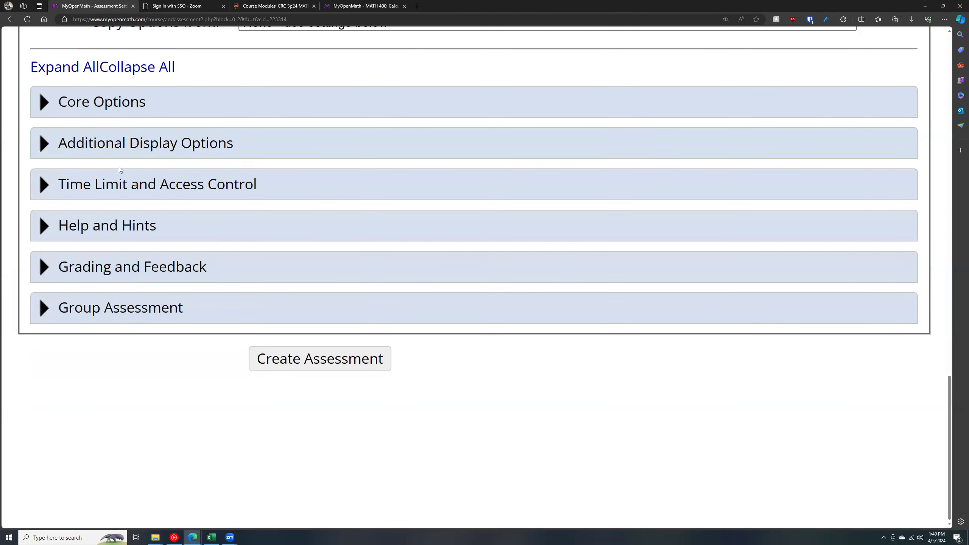
- Examine the LatePass, time limit, password and prerequisite settings under Time Limit and Access Control
click(119, 183)
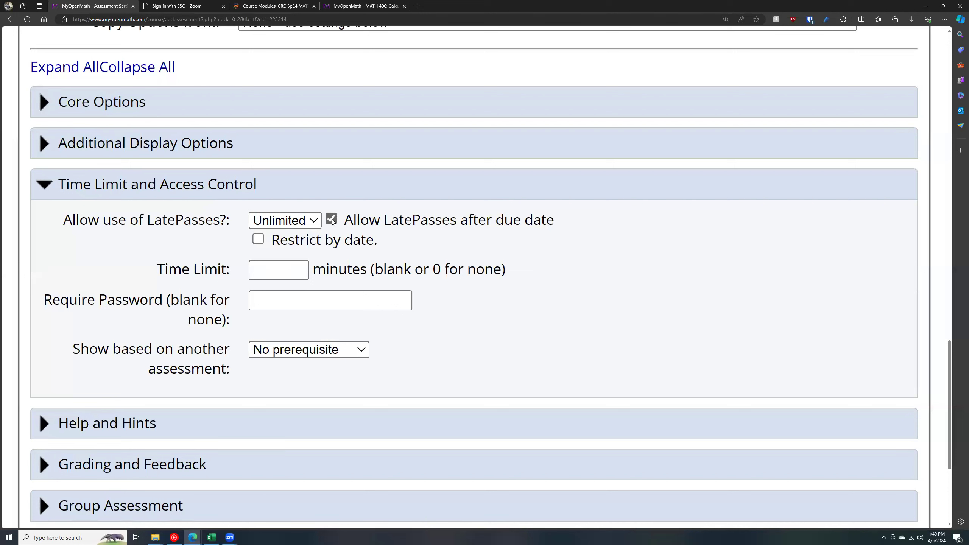
click(282, 219)
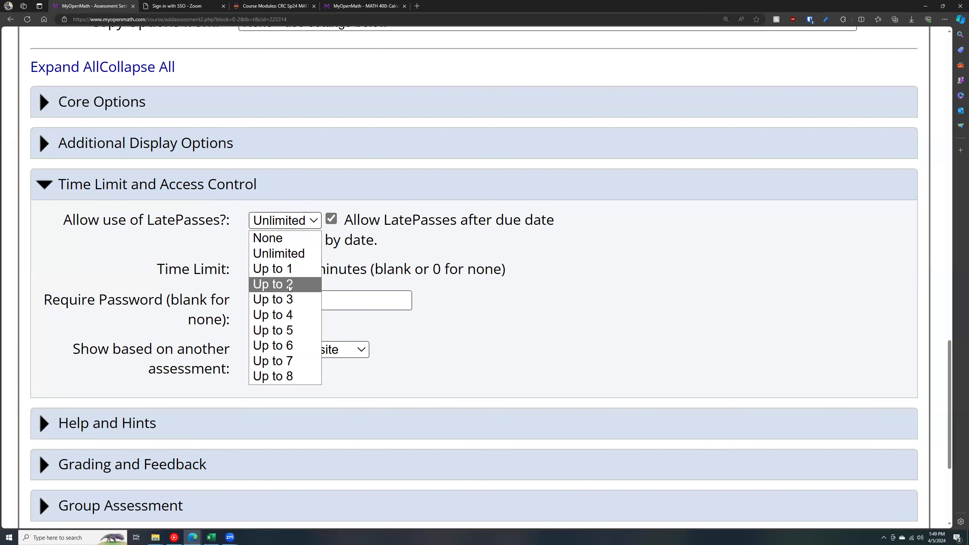
click(317, 222)
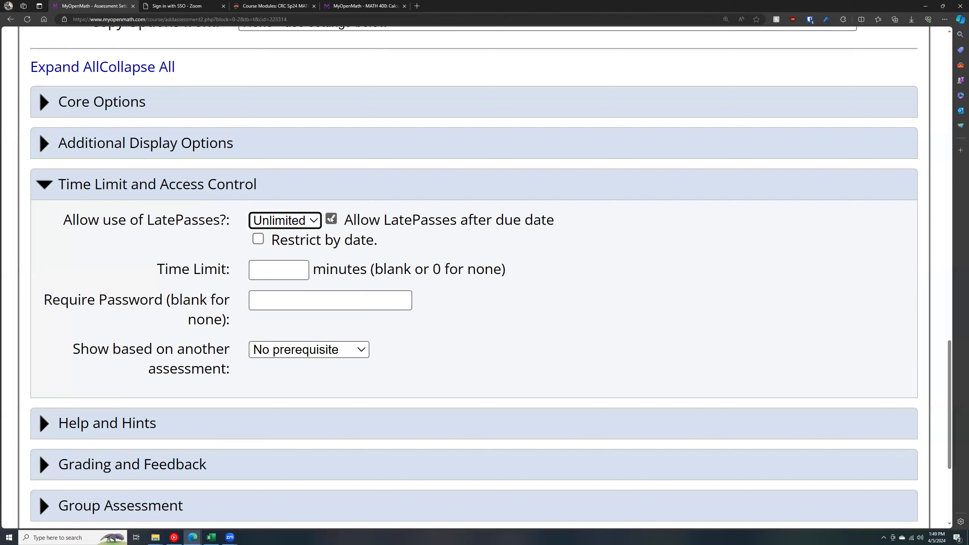
click(289, 267)
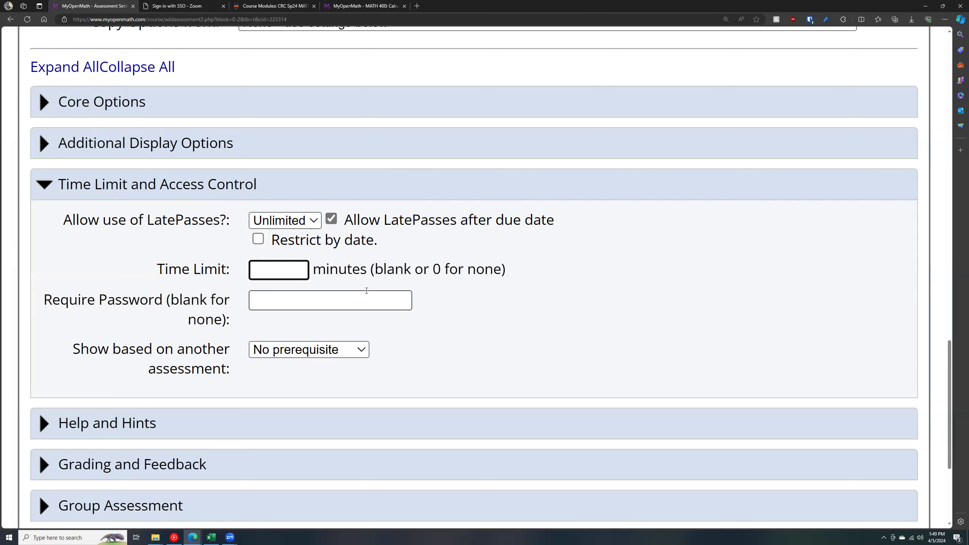
click(361, 303)
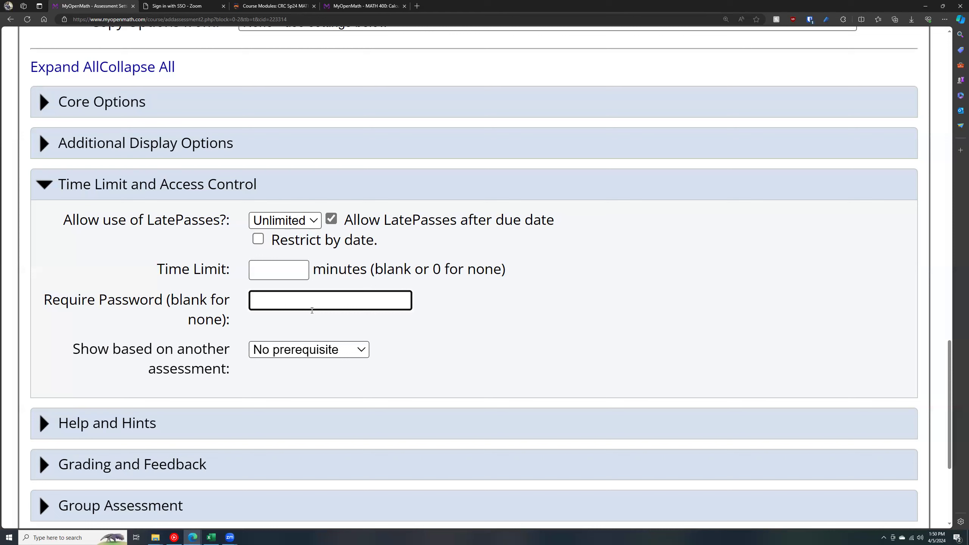
click(273, 349)
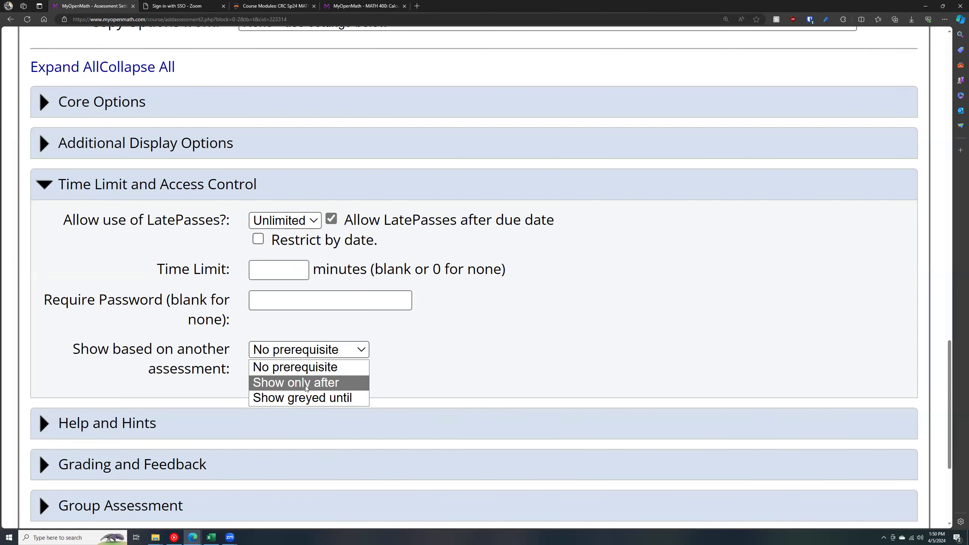
click(336, 352)
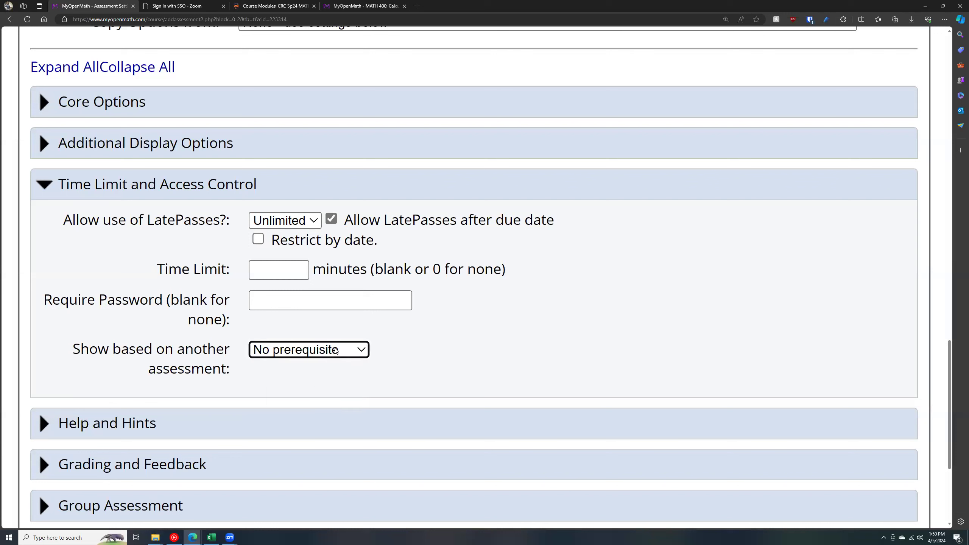
click(192, 185)
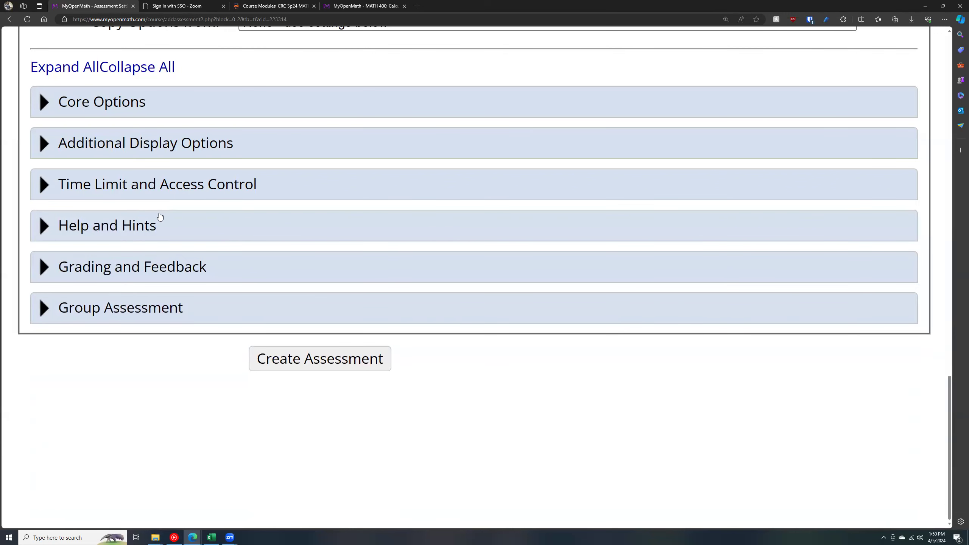
- In Help and Hints, disable written example buttons and enable the "Message instructor about this question" links
click(144, 231)
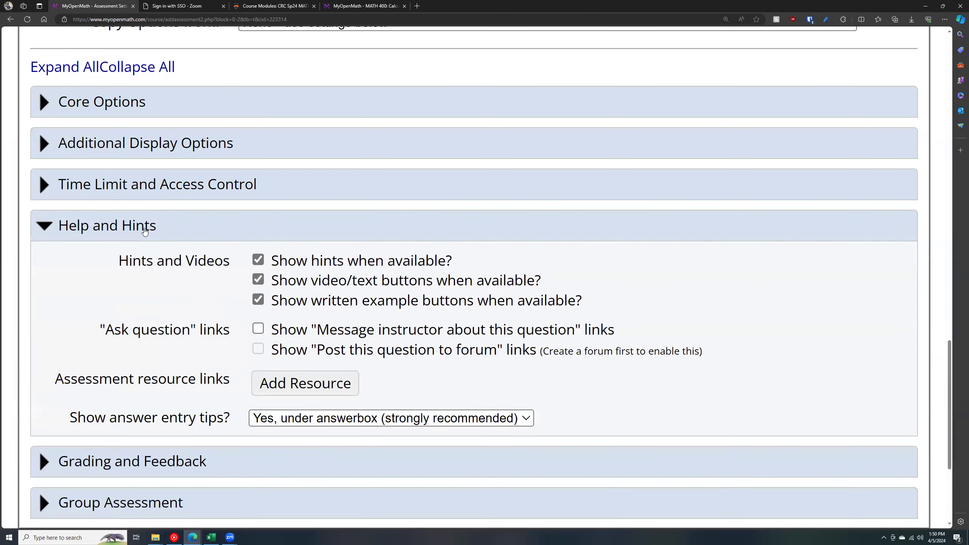
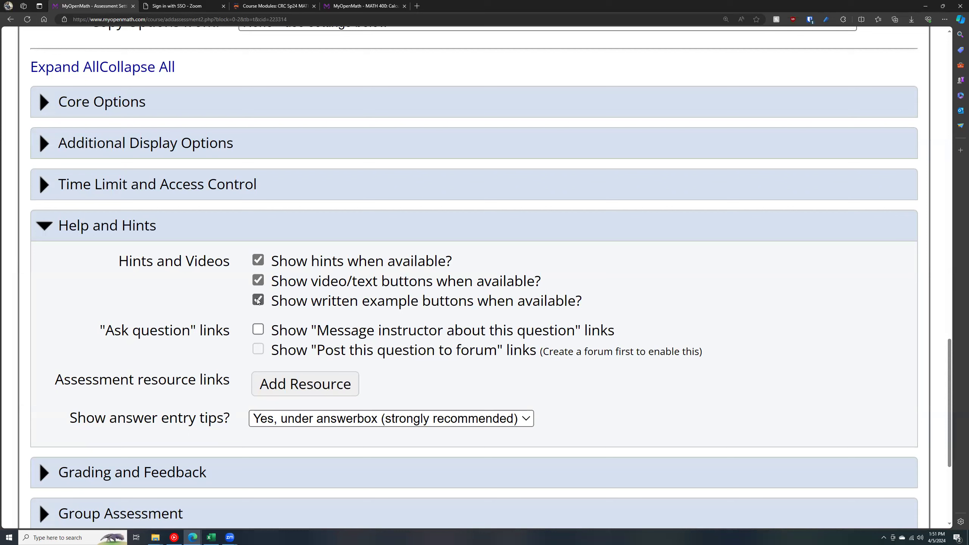
click(258, 300)
scroll(244, 328, down, 4)
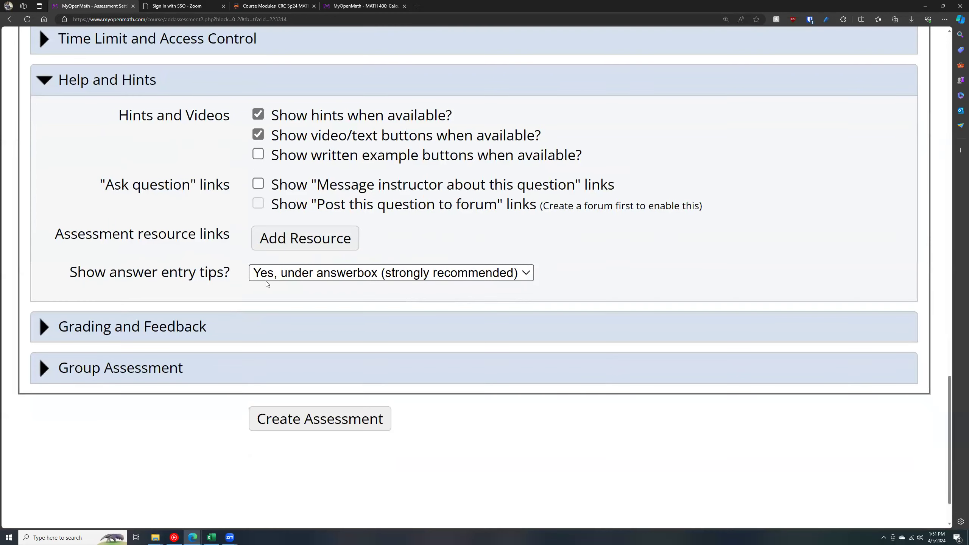
click(262, 179)
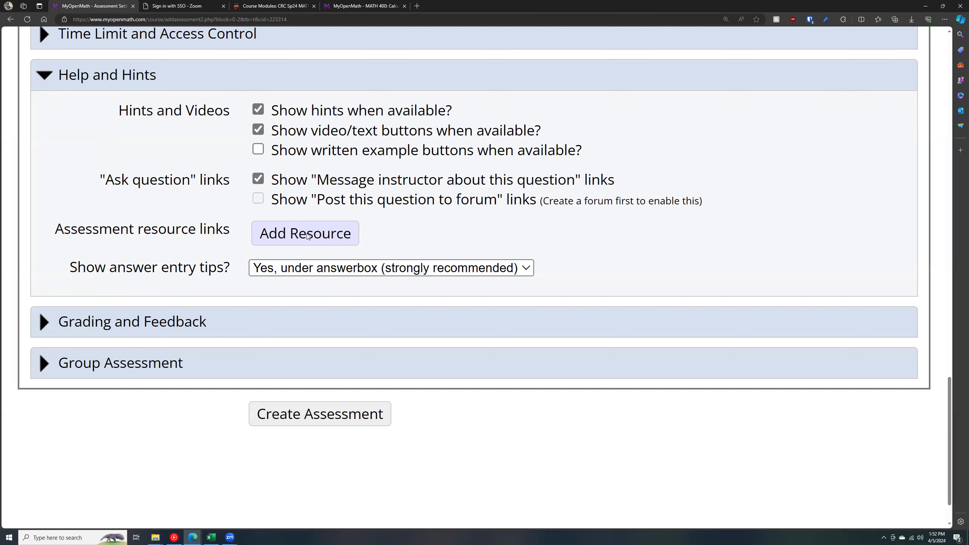
click(309, 236)
click(307, 233)
text(Calculator)
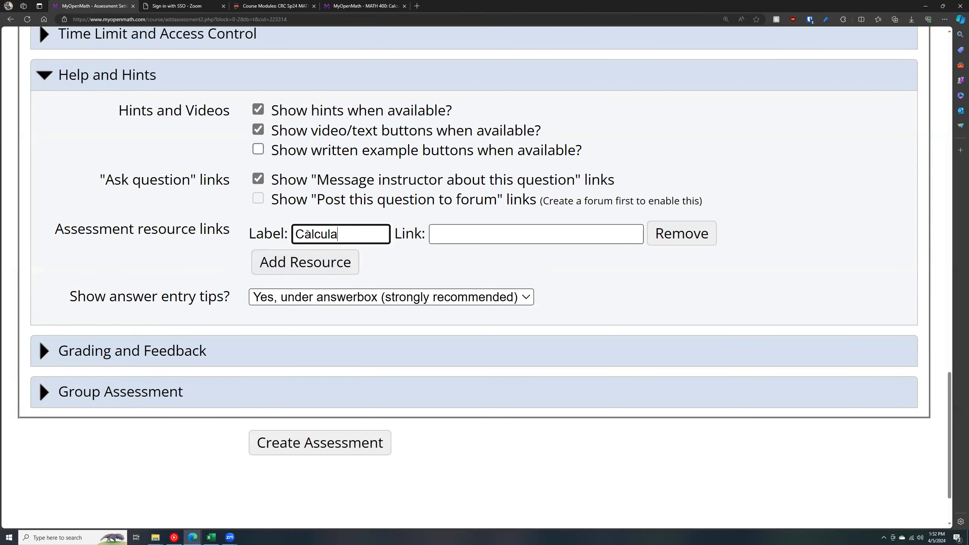
key(Tab)
text(htt)
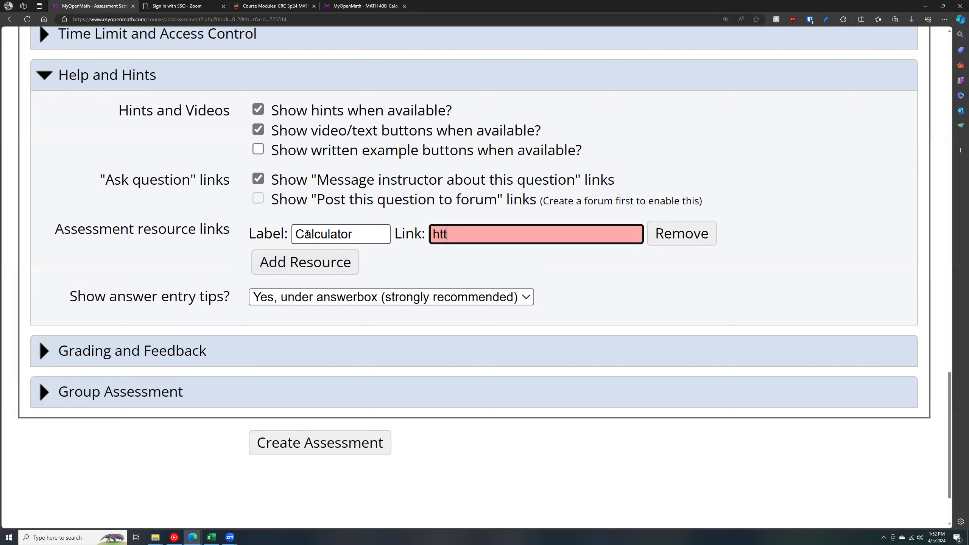
text(ps://www.desmos.com/sxienti)
key(BackSpace)
key(BackSpace)
key(BackSpace)
key(BackSpace)
key(BackSpace)
key(BackSpace)
text(ientific)
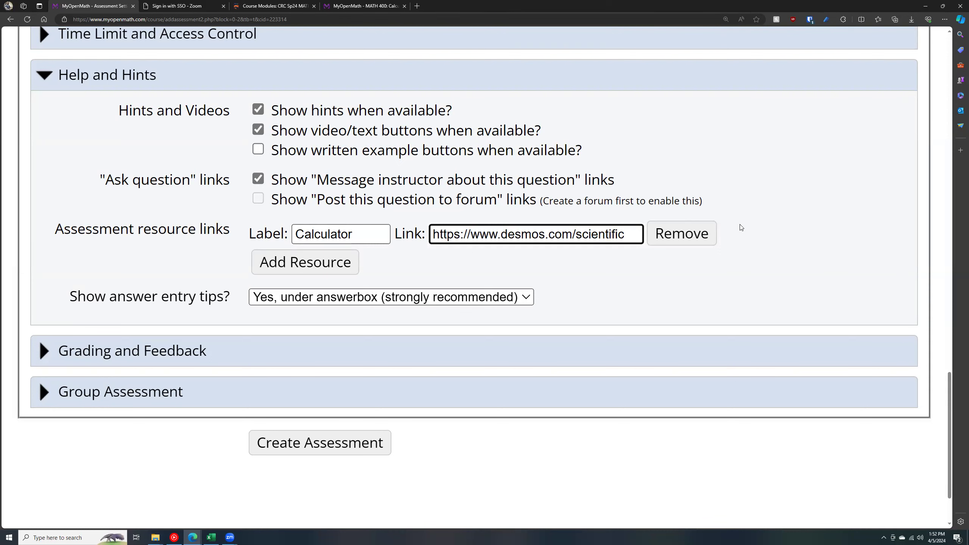
click(695, 232)
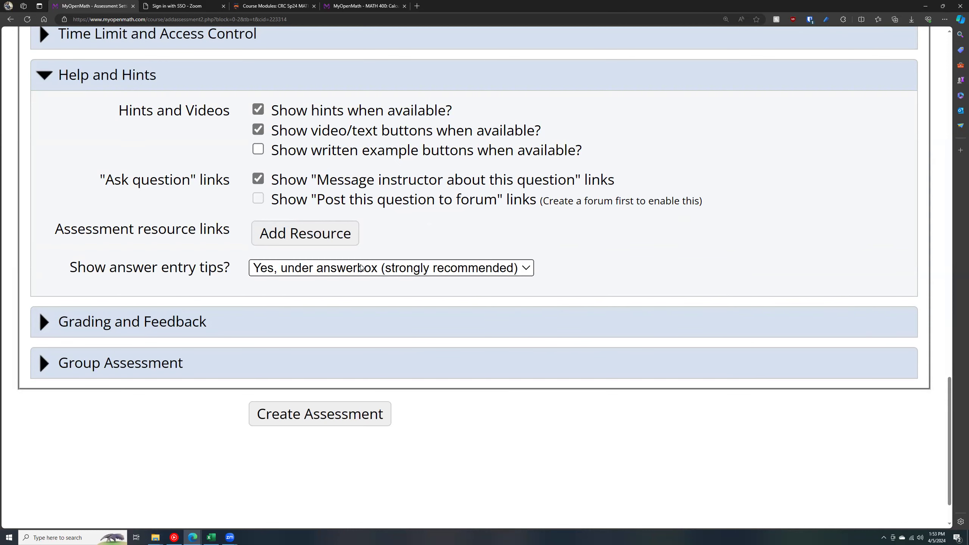
click(118, 81)
- In Grading and Feedback, set the minimum score to receive credit to 50 percent
click(134, 265)
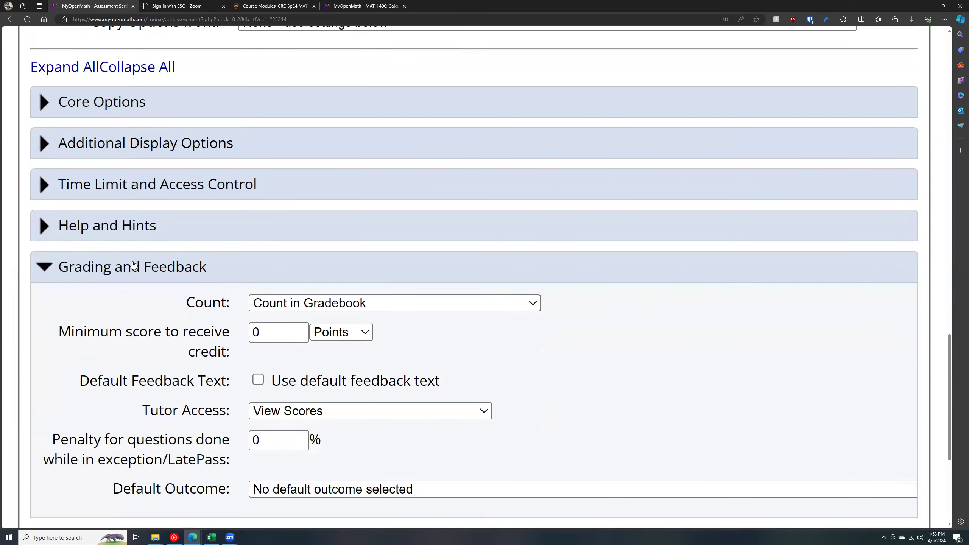
scroll(134, 265, down, 4)
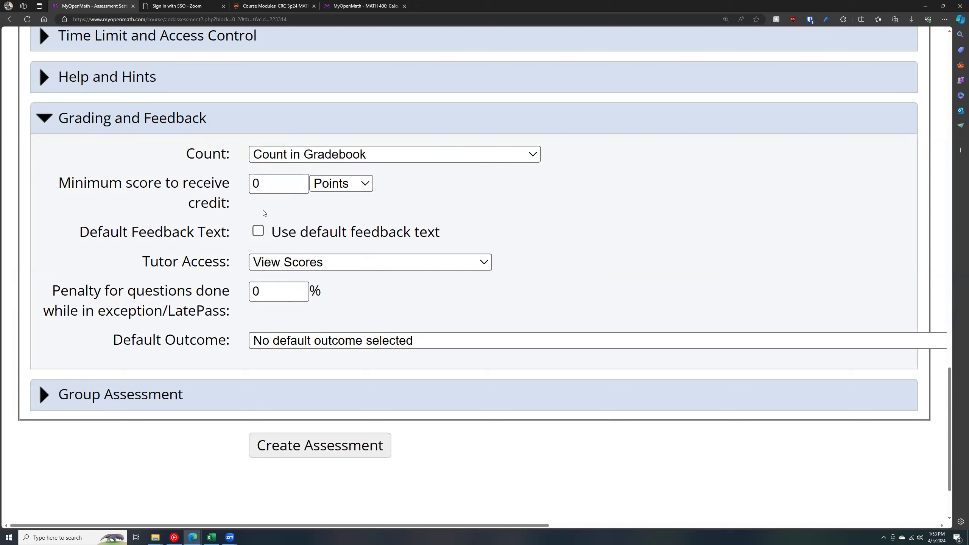
drag(265, 183, 226, 180)
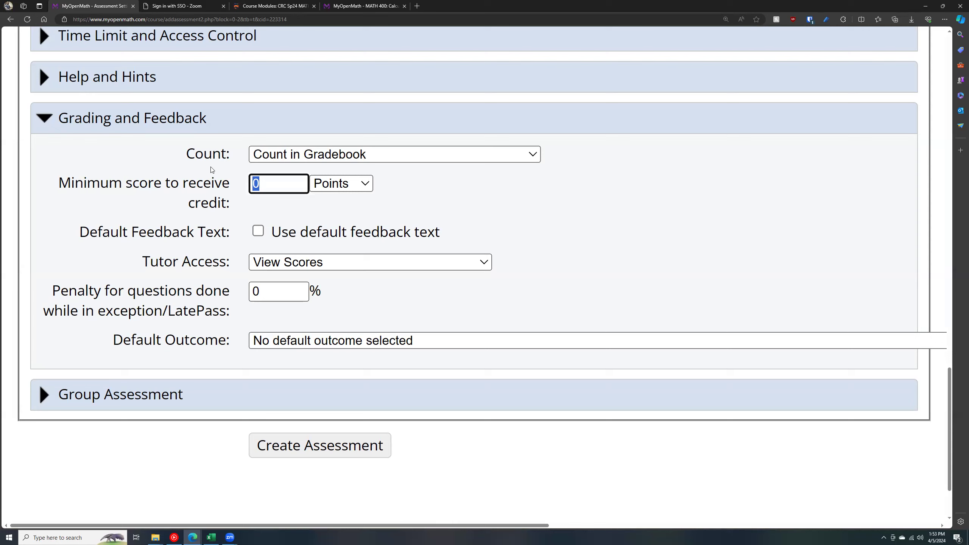
text(50)
click(340, 183)
click(334, 217)
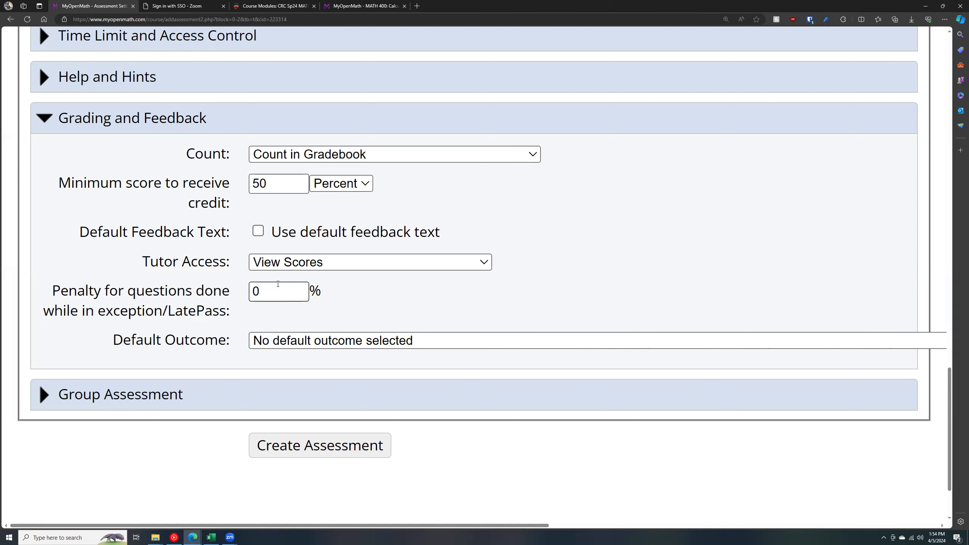
click(118, 121)
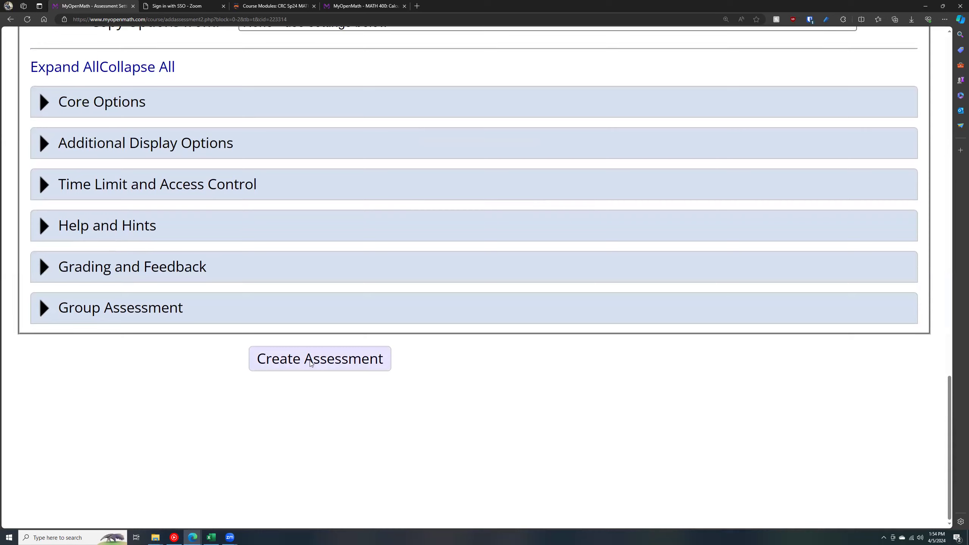
- Create the Assignment Week 1 assessment with these settings and bring its potential questions list into view
scroll(310, 362, up, 20)
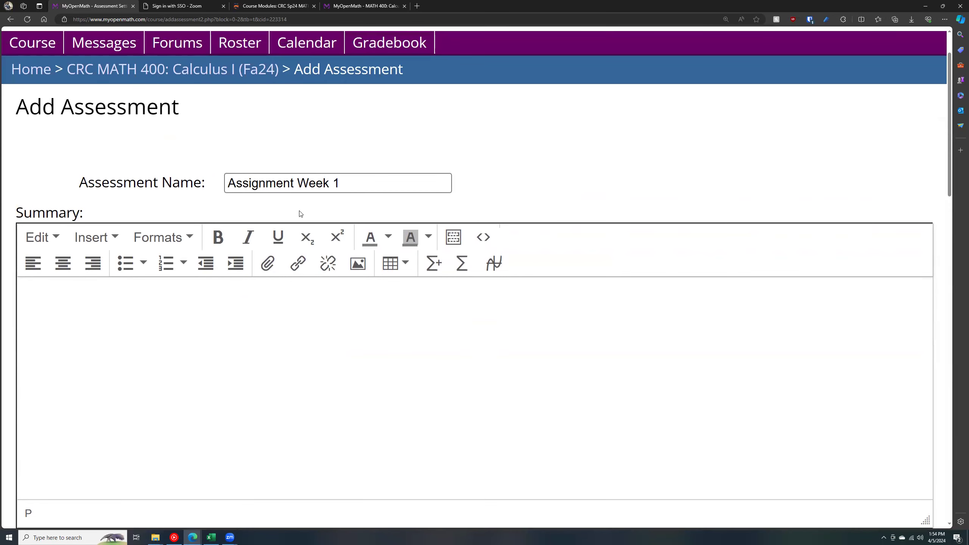
scroll(301, 215, down, 20)
click(311, 360)
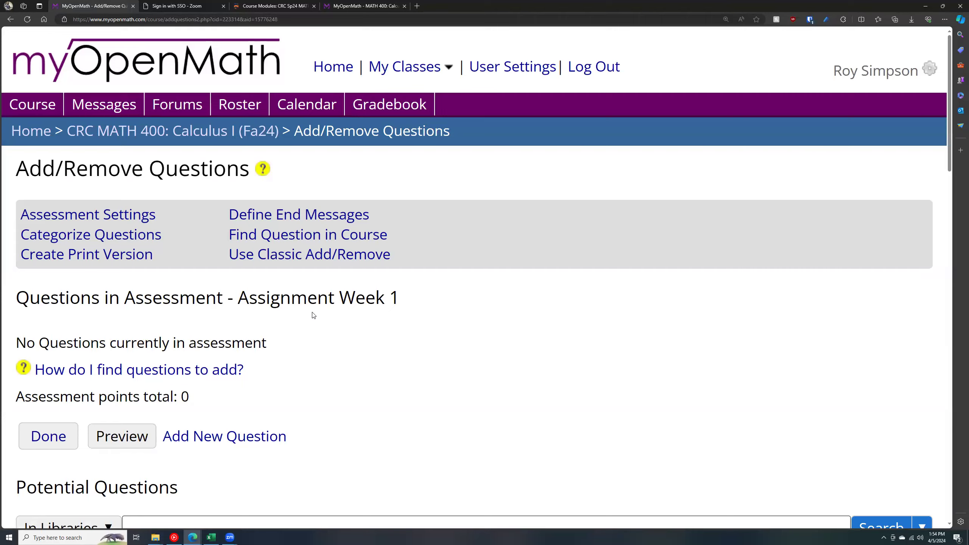
scroll(448, 351, down, 3)
key(ctrl+minus)
key(ctrl+minus)
key(ctrl+minus)
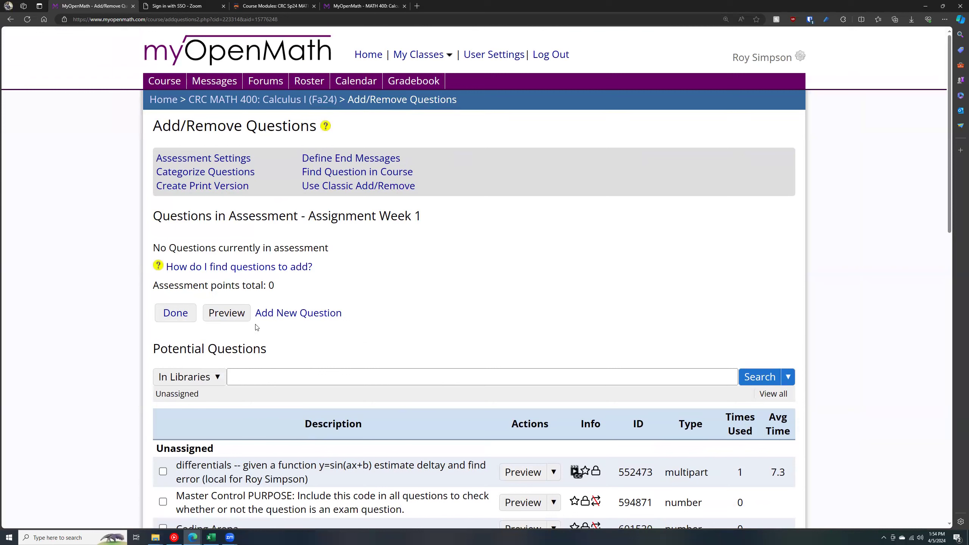
- List potential questions from Assignment 2.1: Tangent Lines and Velocity and Assignment 2.2: The Limit of a Function
click(216, 377)
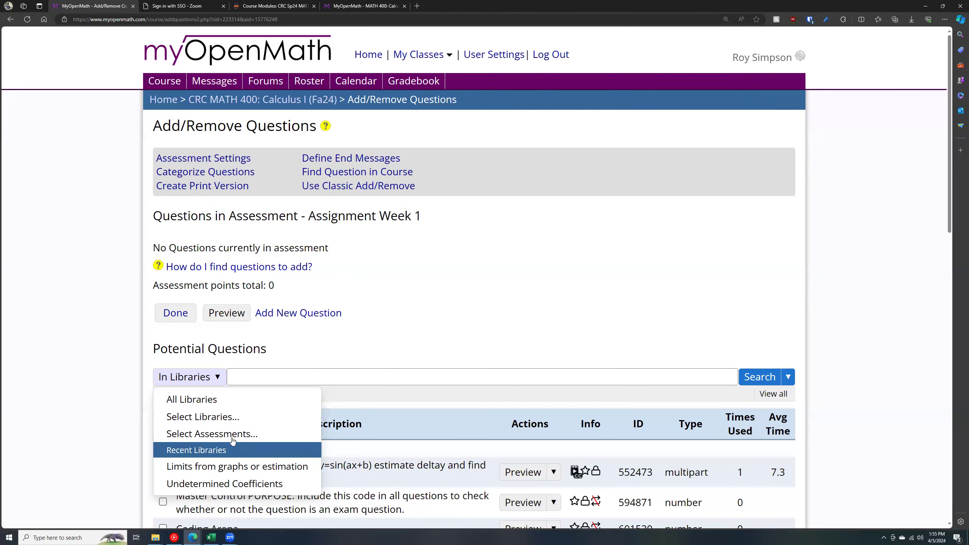
click(233, 435)
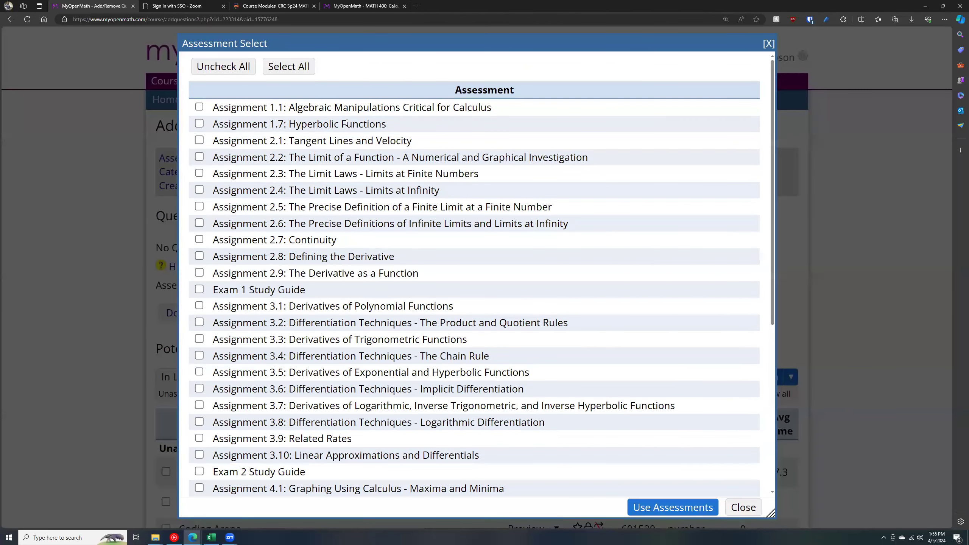
click(200, 140)
click(203, 160)
click(663, 502)
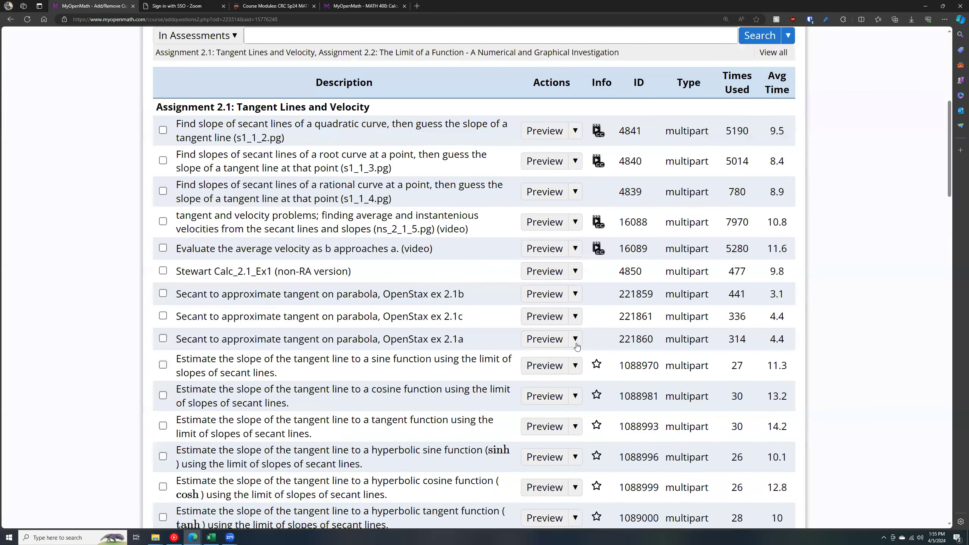
- Add questions 4841, 4839 and 221859 from Assignment 2.1 and question 209869 from Assignment 2.2 to the assessment using defaults
scroll(508, 187, down, 10)
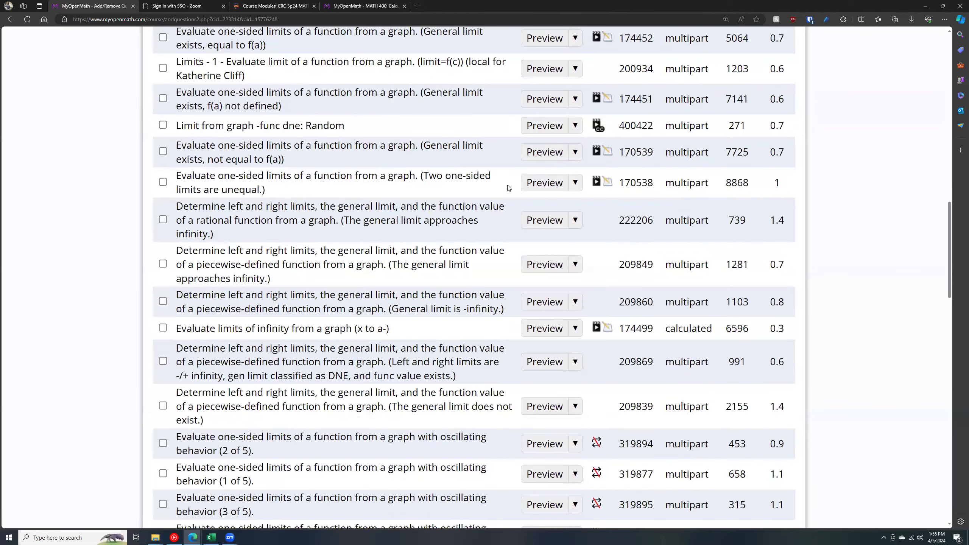
scroll(508, 187, up, 5)
scroll(508, 187, up, 8)
click(163, 206)
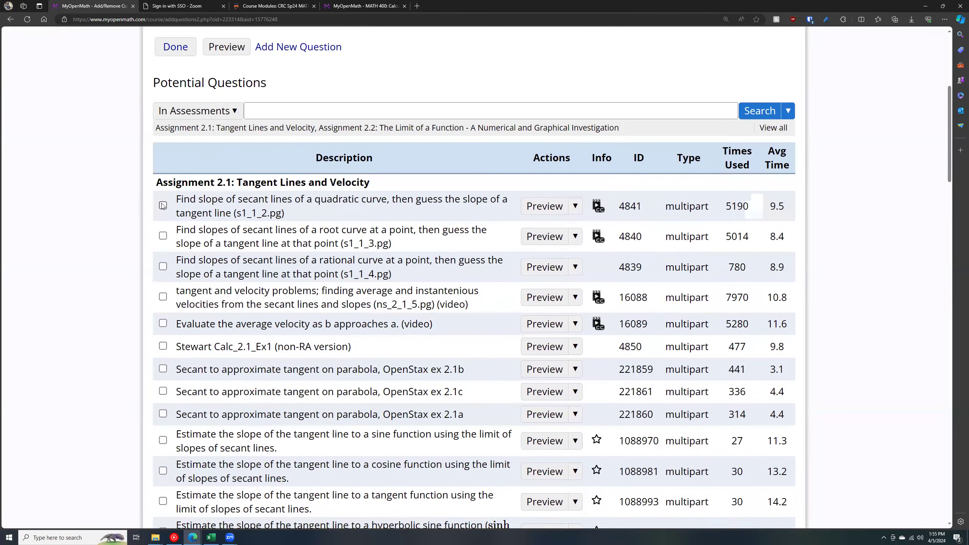
click(164, 266)
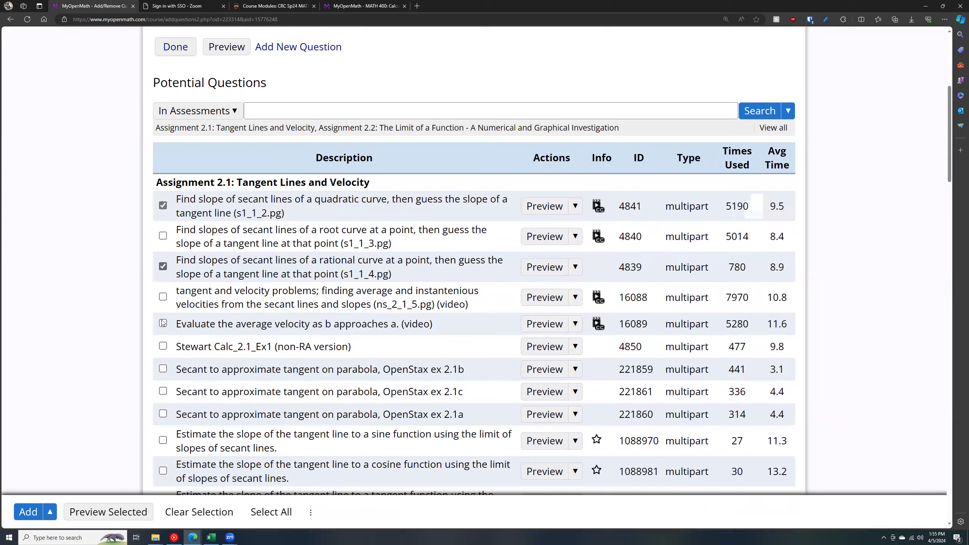
click(163, 369)
scroll(162, 370, down, 5)
scroll(163, 370, down, 7)
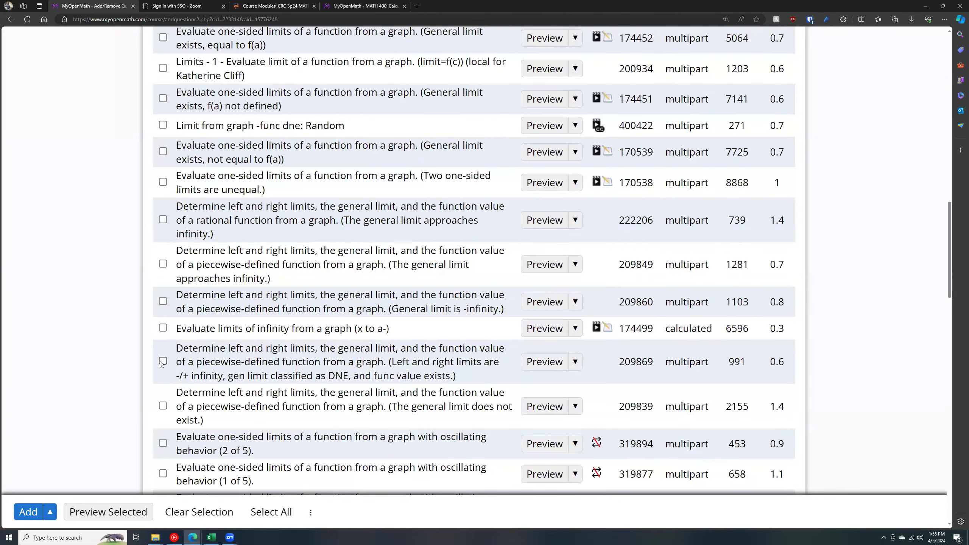
click(50, 511)
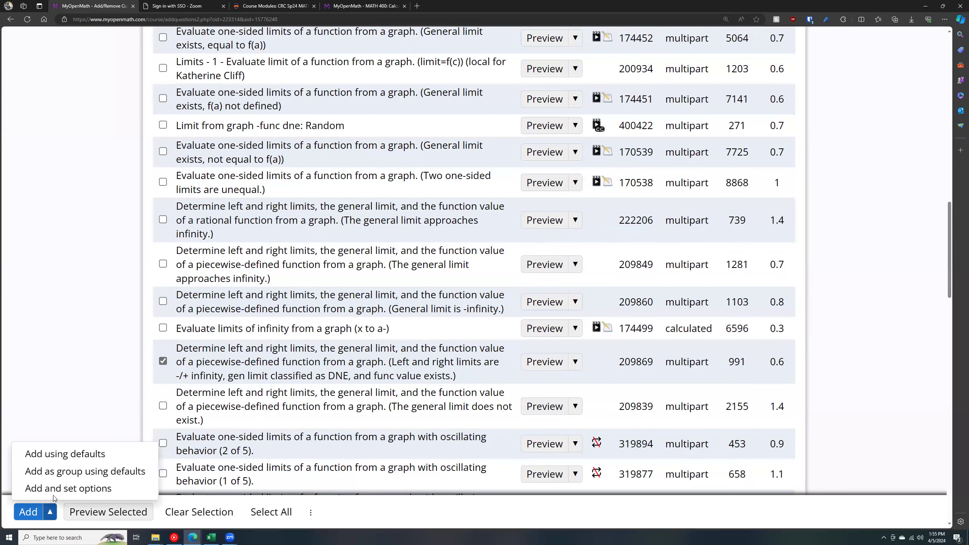
click(67, 460)
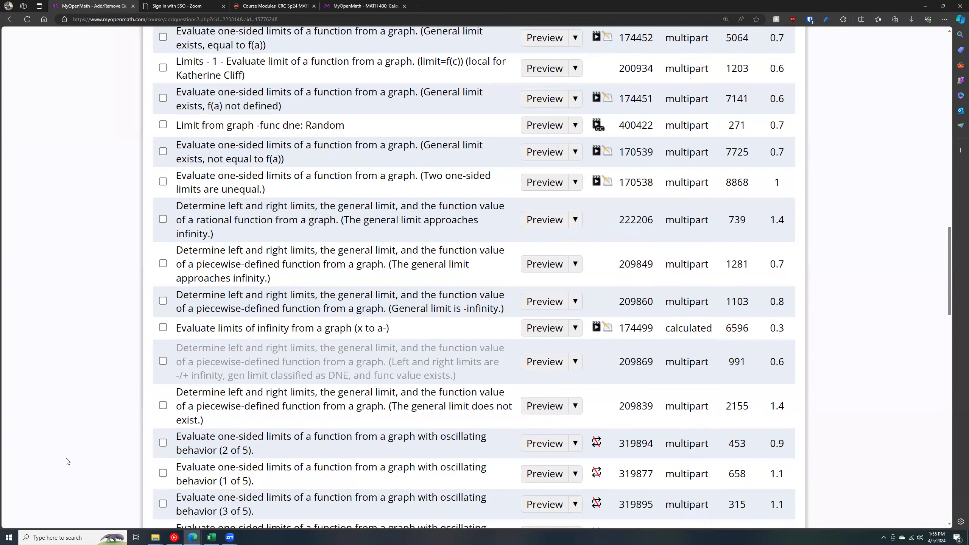
- Preview Assignment Week 1 in the Teacher Preview, look through its questions and close the preview window
scroll(72, 458, up, 20)
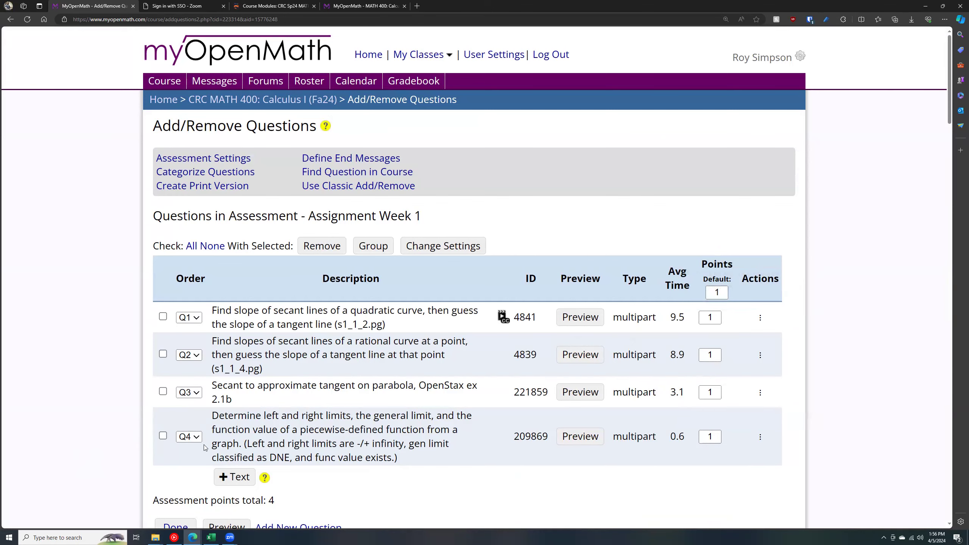
scroll(203, 445, down, 2)
click(228, 454)
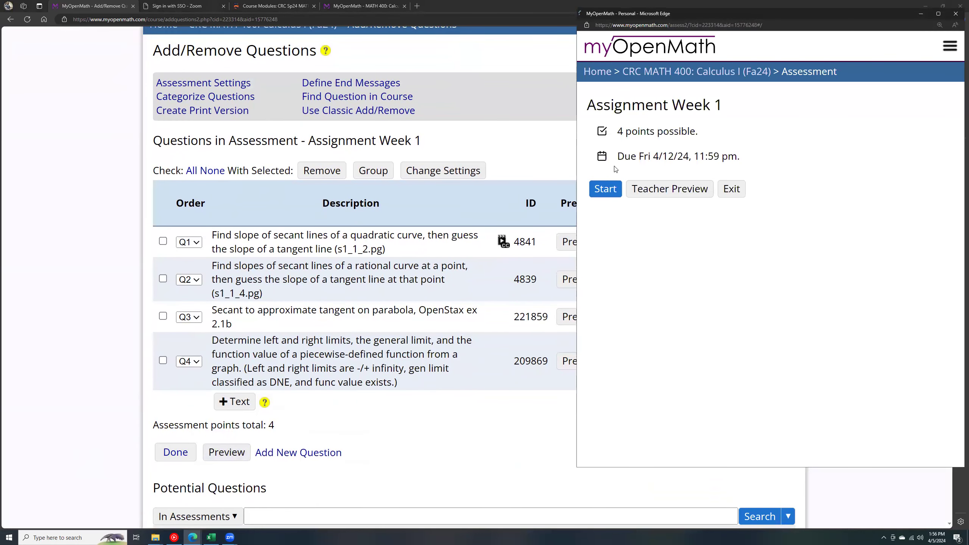
click(666, 189)
scroll(668, 186, down, 7)
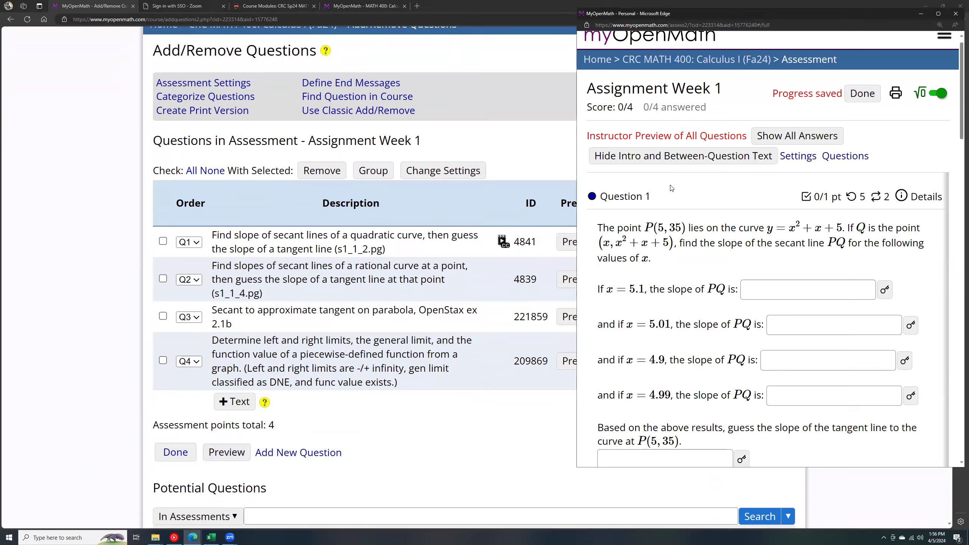
scroll(671, 185, down, 15)
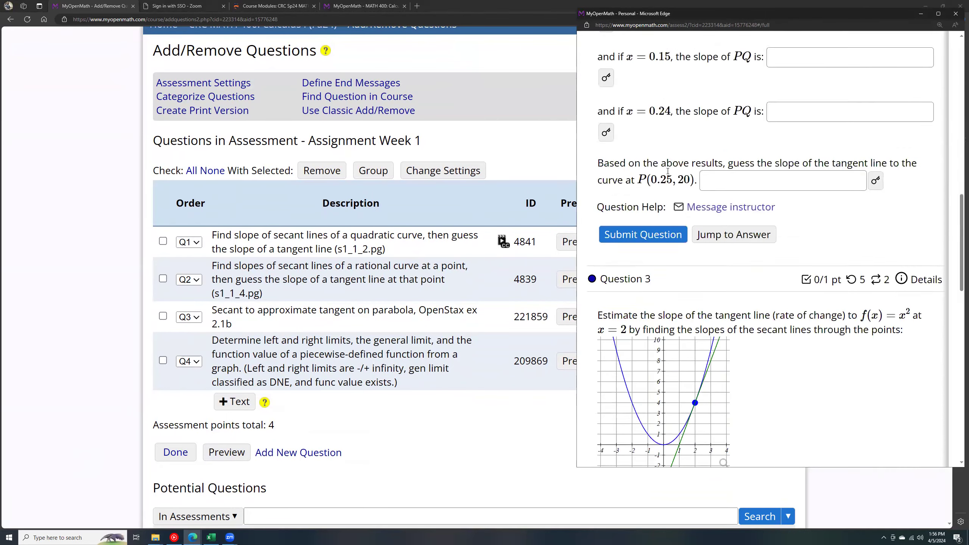
scroll(668, 173, down, 5)
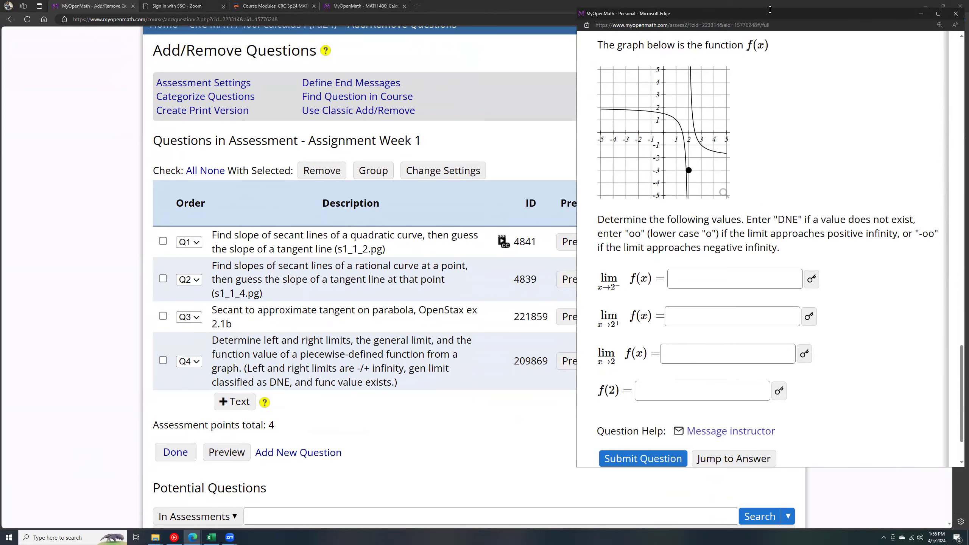
drag(774, 13, 605, 26)
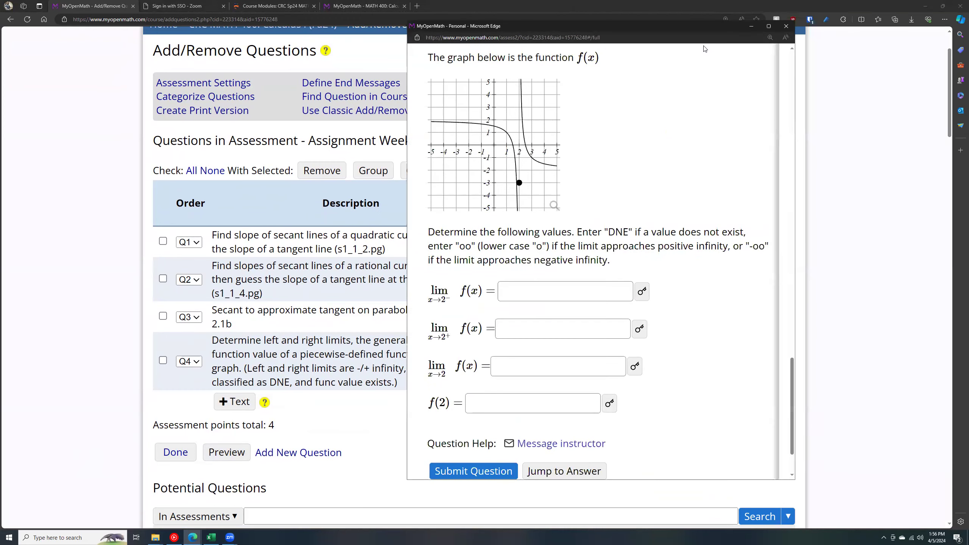
click(788, 29)
- Add the OpenStax ex 2.1a secant question and the sine and cosine tangent-slope questions as a group using defaults
scroll(171, 248, down, 10)
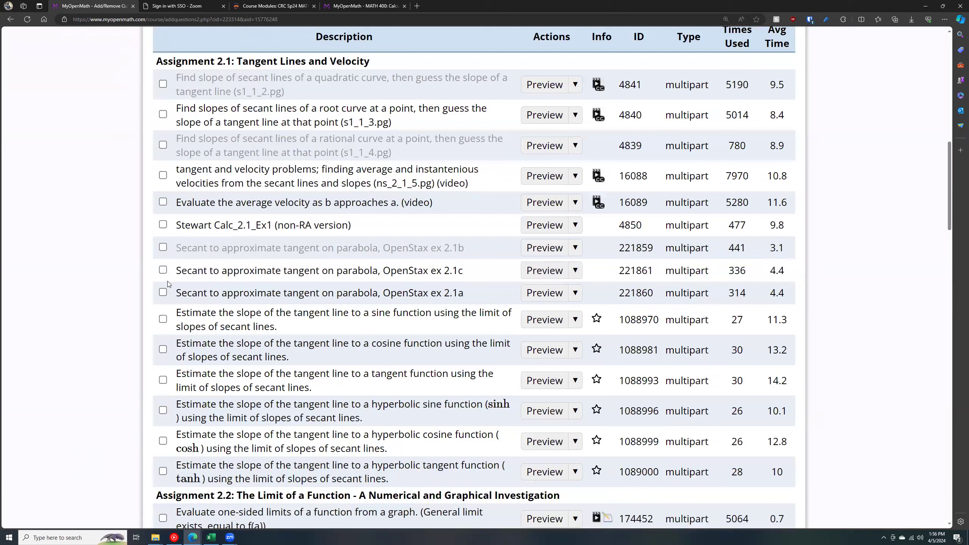
click(163, 292)
click(162, 319)
click(163, 349)
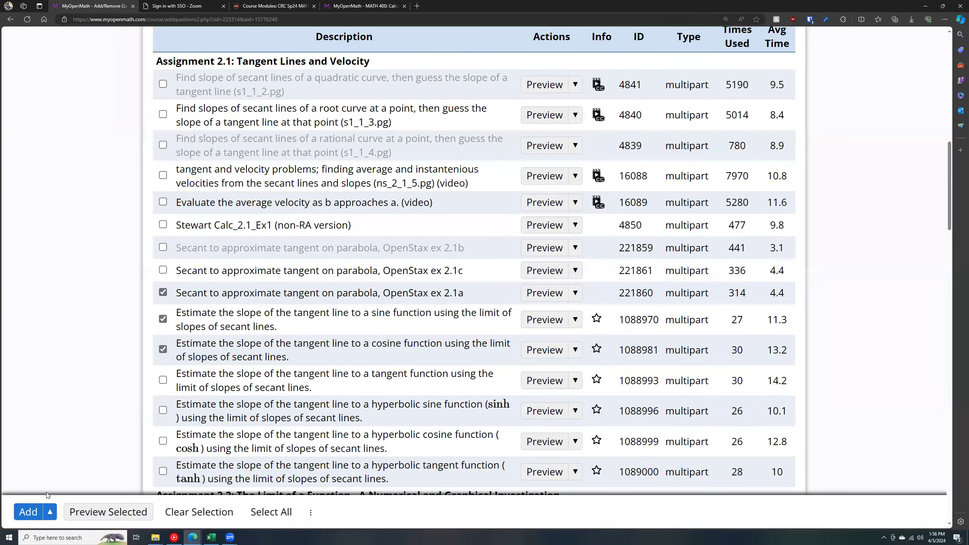
click(50, 512)
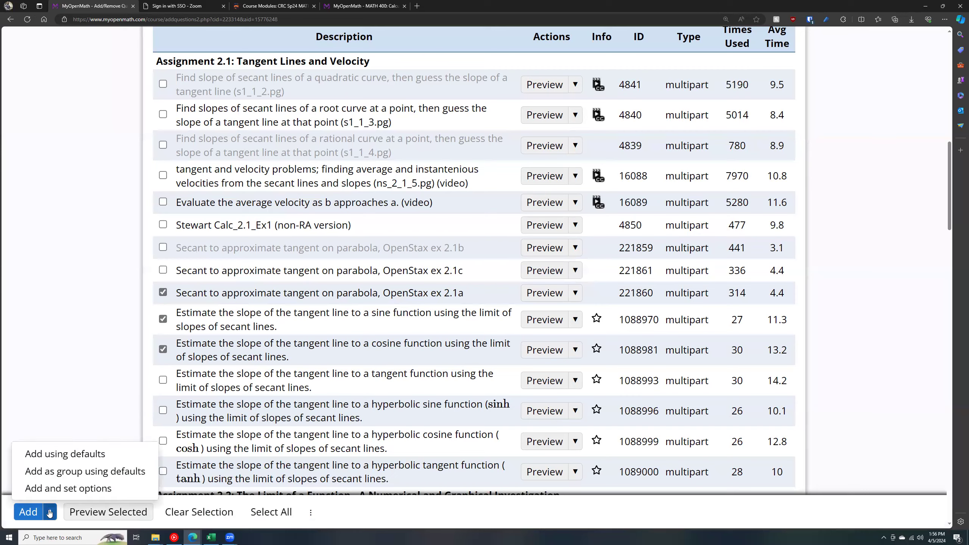
click(69, 473)
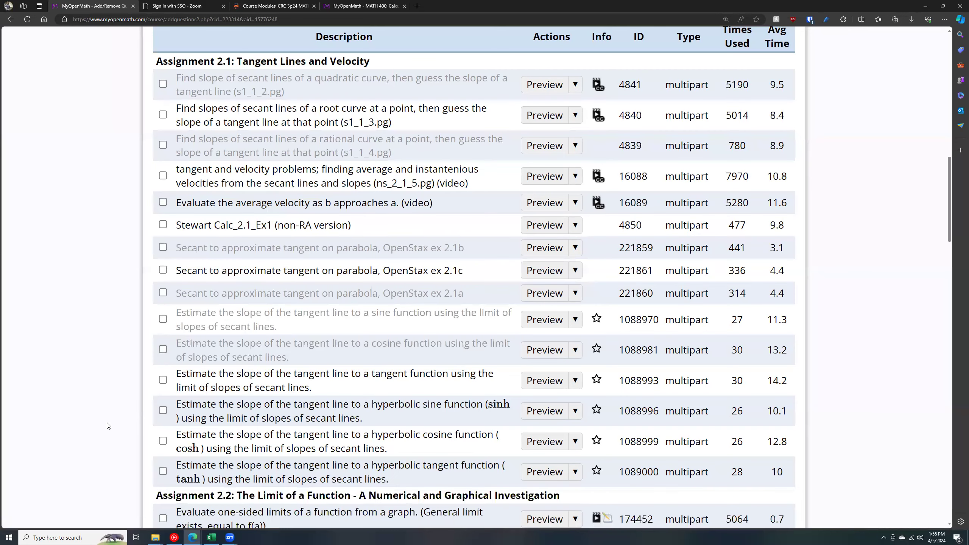
- Set the new question group to select 2 questions without replacement and finish editing the assessment's questions
scroll(116, 409, up, 4)
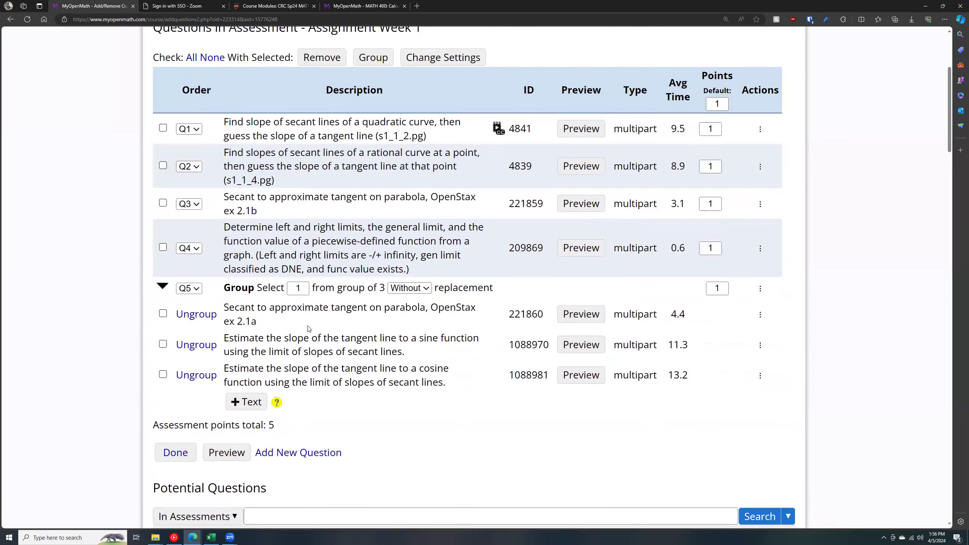
drag(303, 291, 278, 289)
text(2)
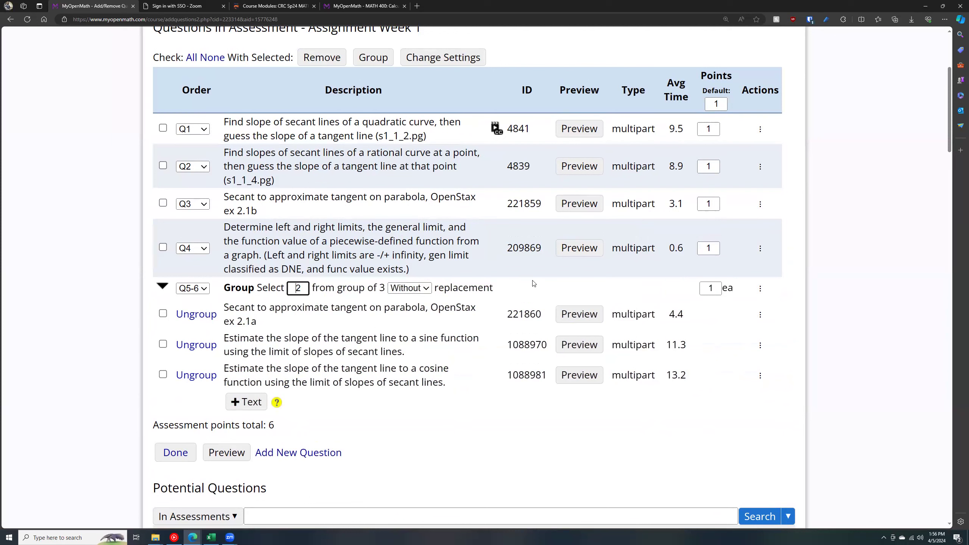
click(422, 292)
click(422, 310)
click(423, 292)
click(421, 302)
scroll(436, 376, down, 2)
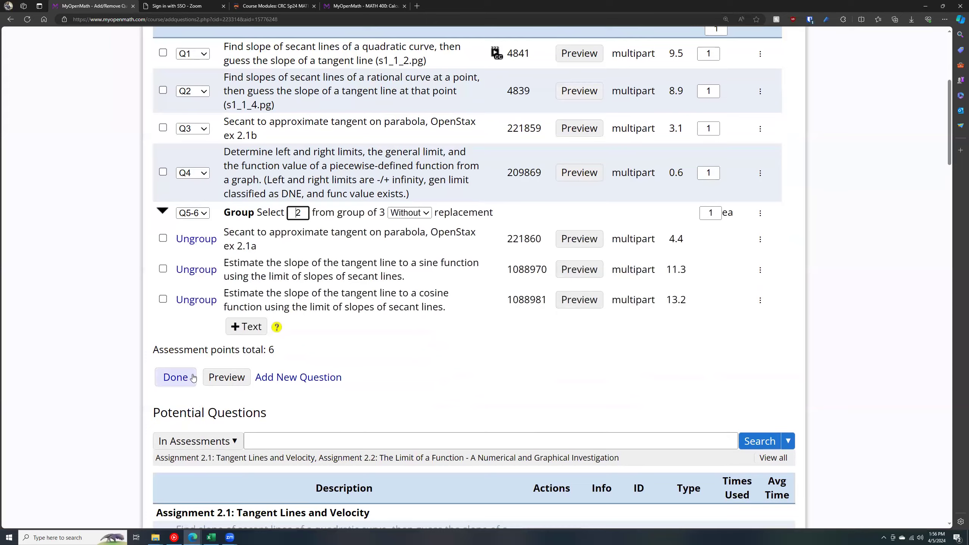
click(191, 378)
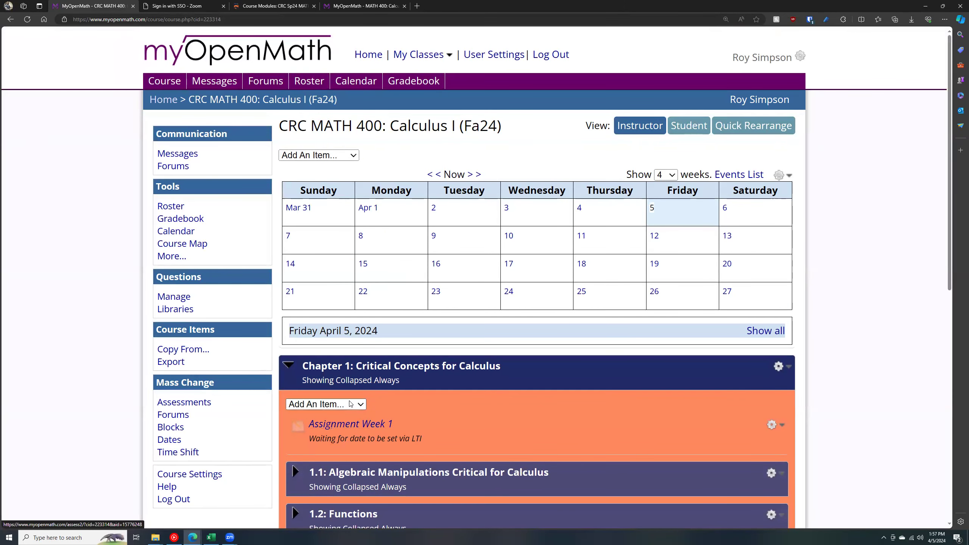
- Start a new assessment in Chapter 1: Critical Concepts for Calculus and name it Week 2
scroll(352, 426, down, 4)
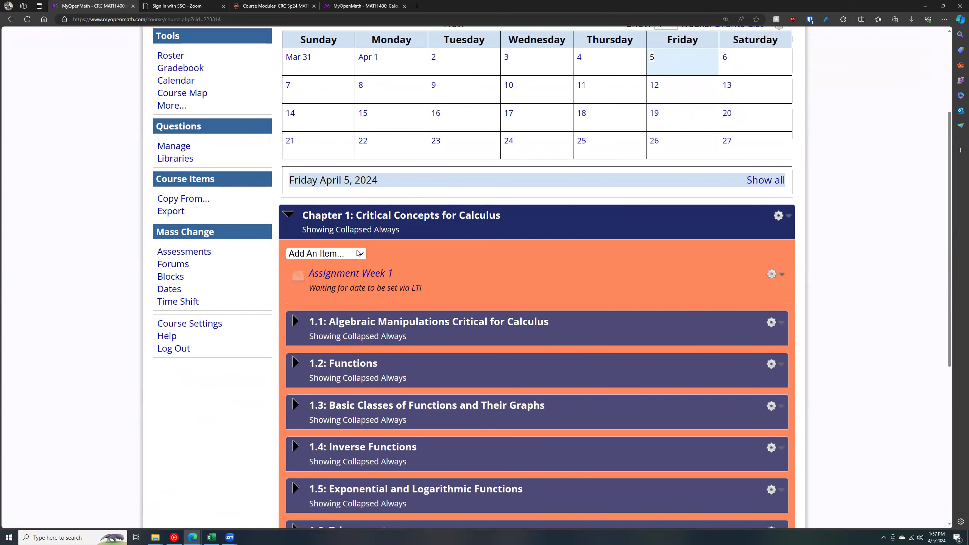
click(325, 254)
click(326, 277)
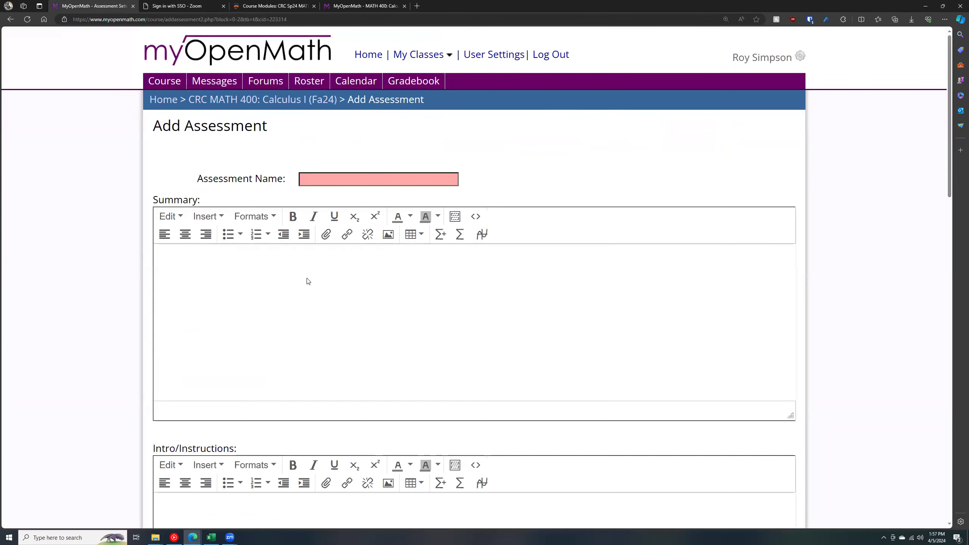
click(355, 178)
text(Week 2)
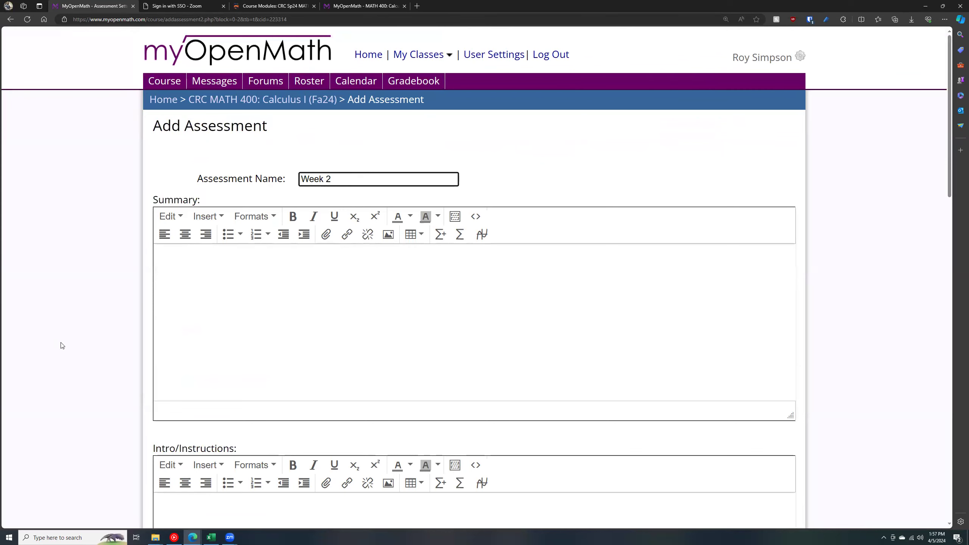
- Copy the assessment options from Assignment Week 1, without any of the additional copy items, and create the assessment
scroll(383, 429, down, 5)
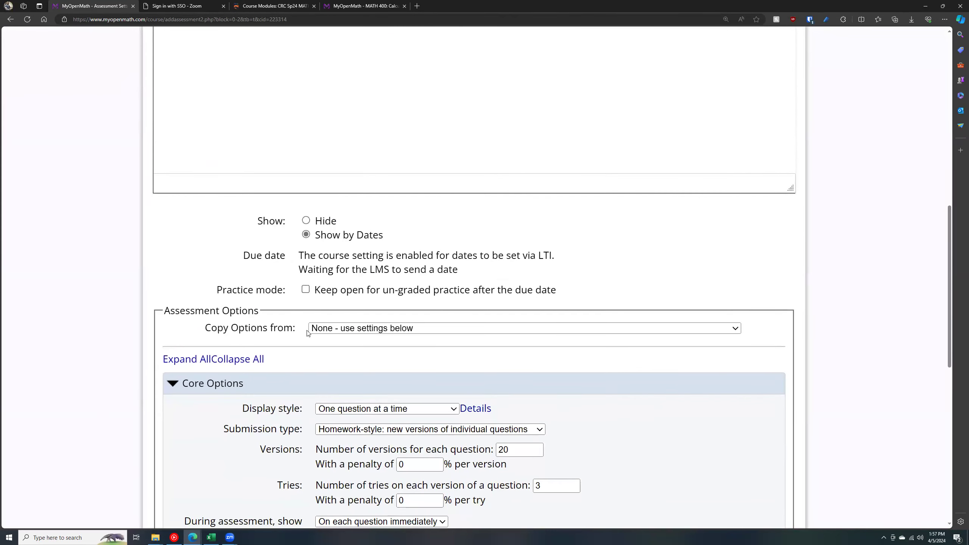
click(328, 328)
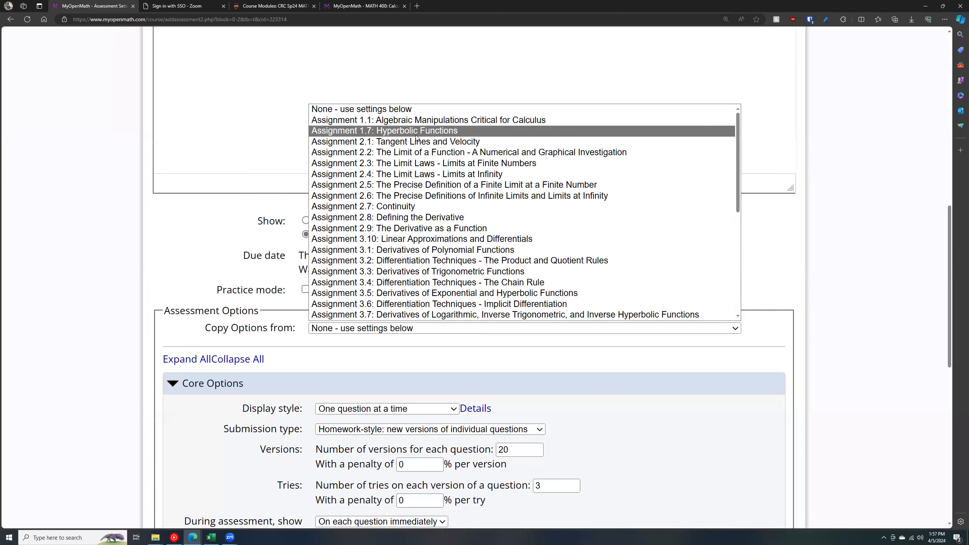
scroll(415, 196, down, 6)
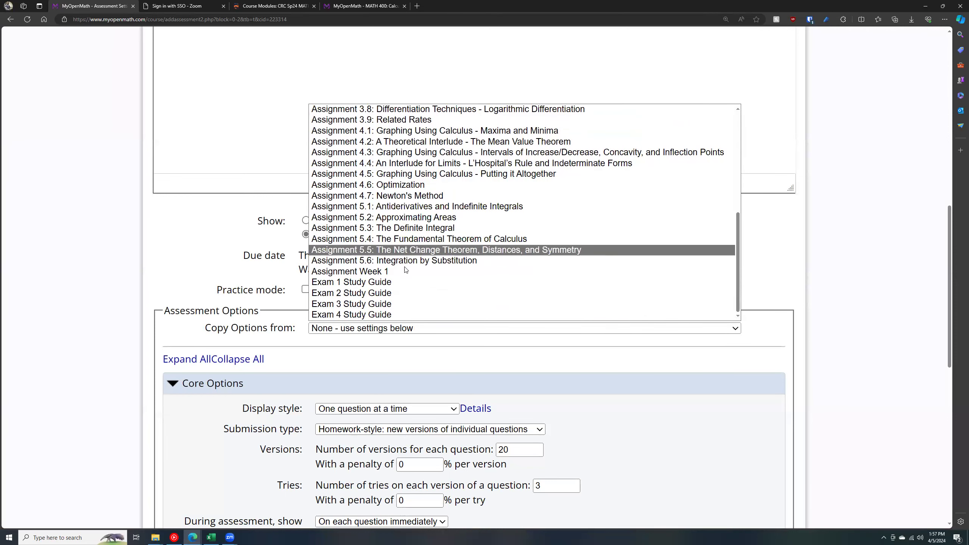
click(423, 272)
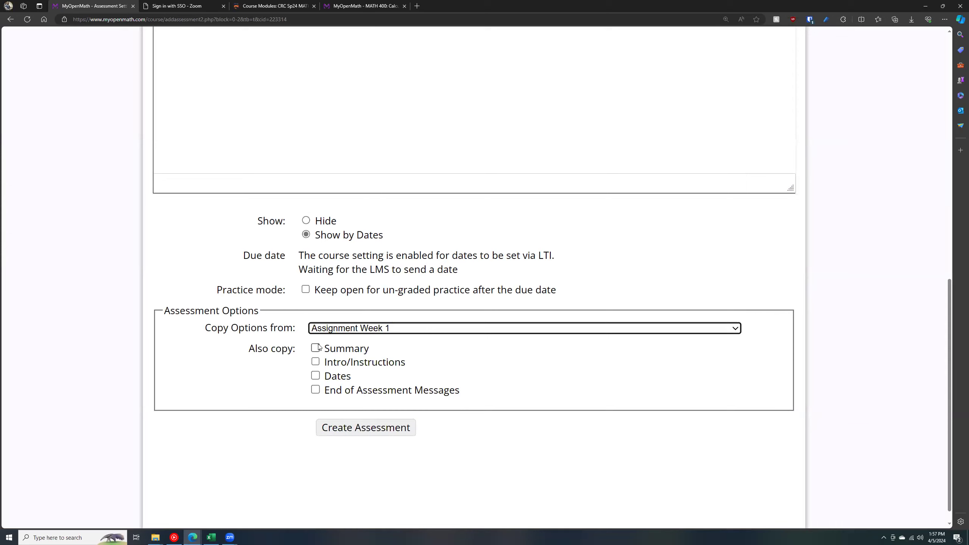
scroll(319, 348, up, 8)
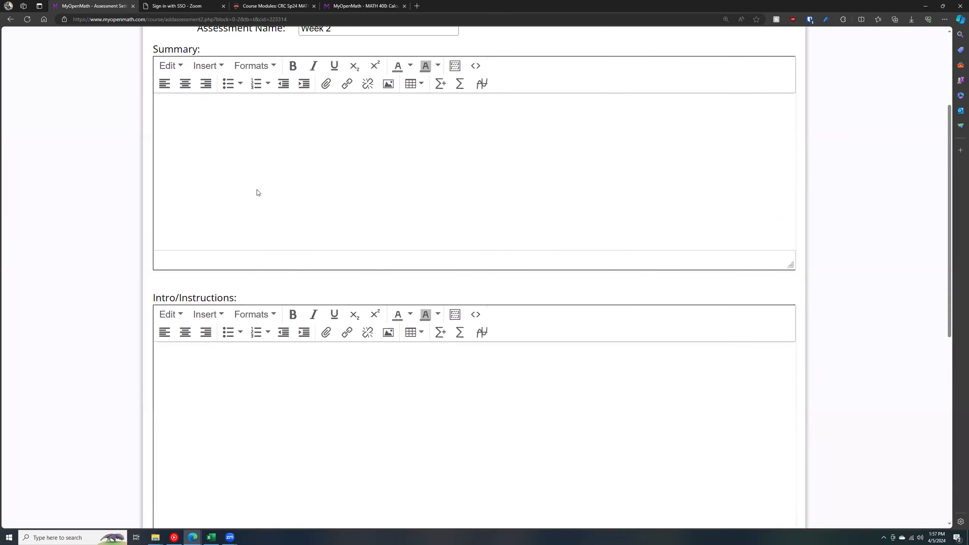
scroll(276, 186, down, 8)
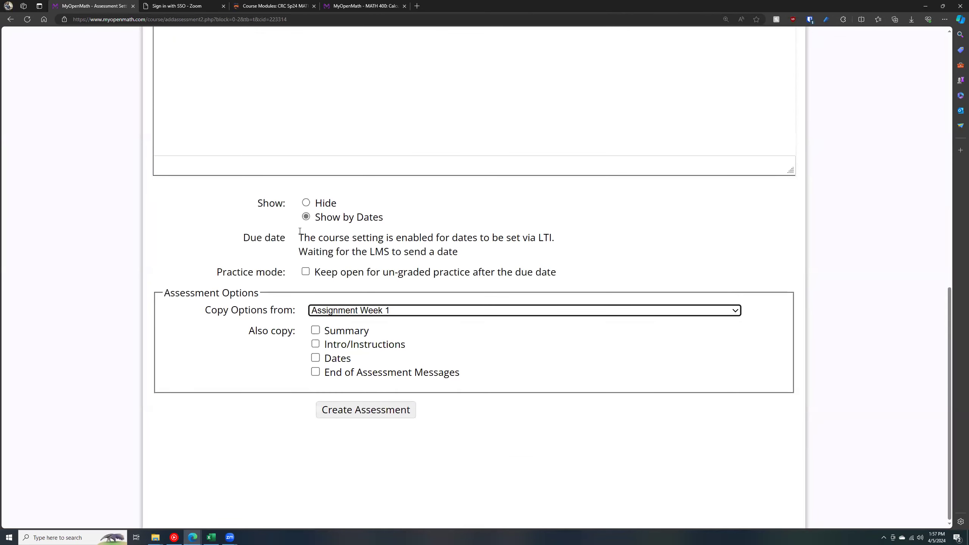
scroll(315, 333, up, 4)
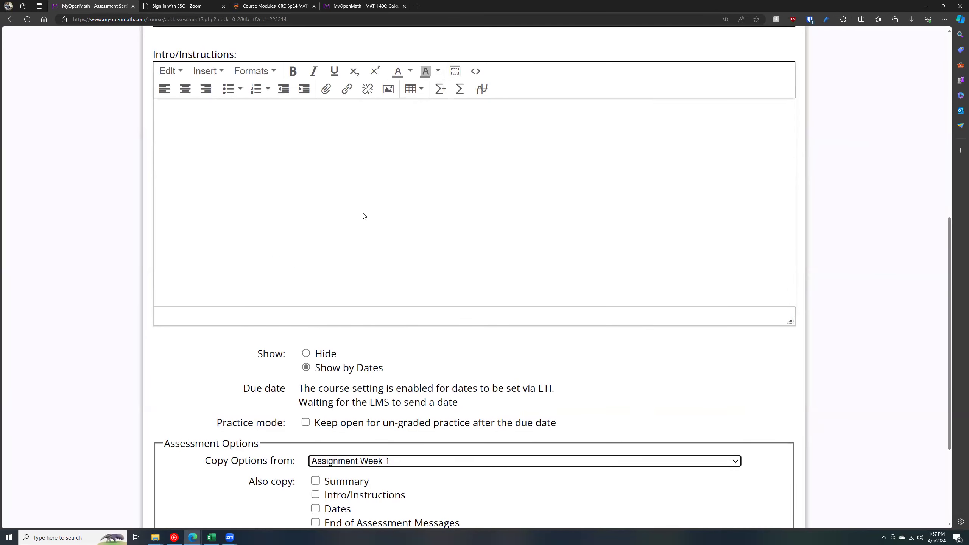
scroll(362, 220, down, 4)
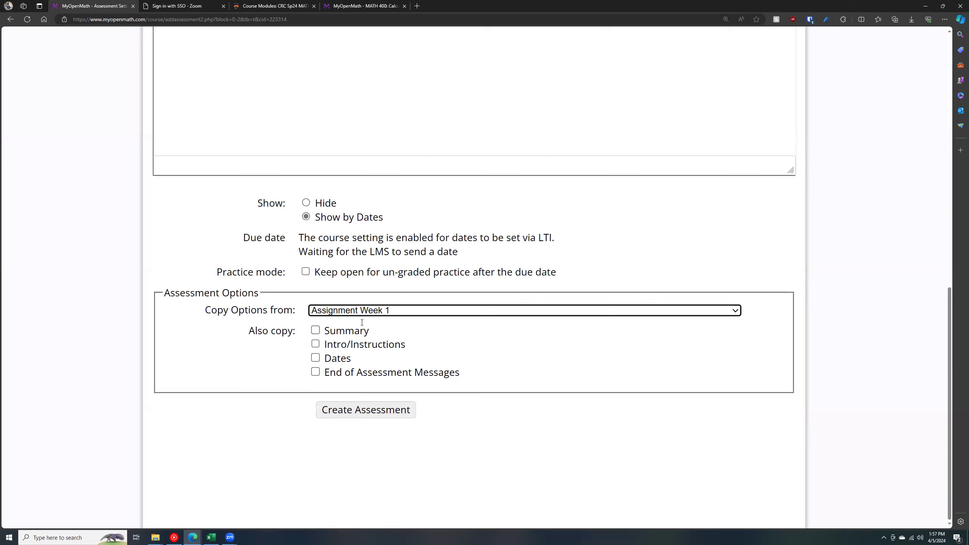
click(363, 411)
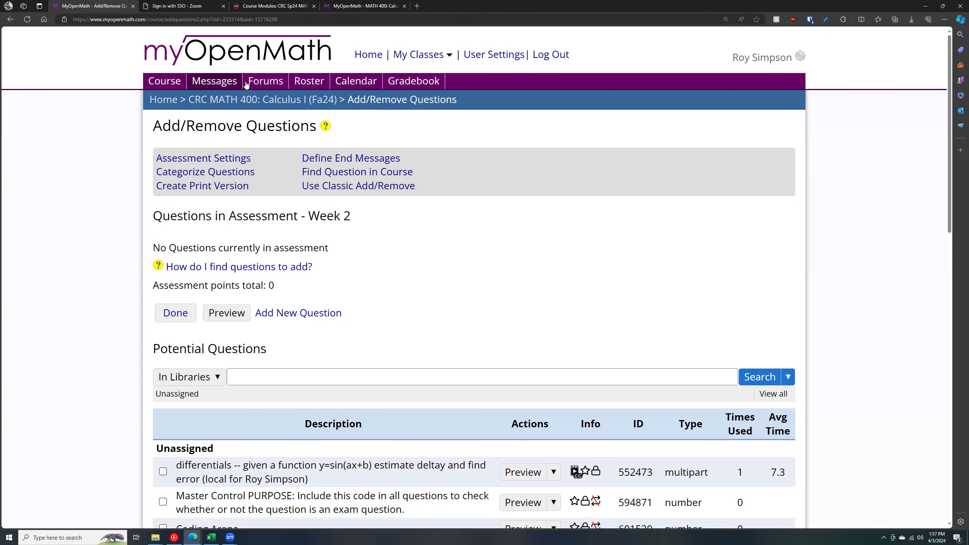
- Return to the Calculus I (Fa24) course page and collapse Chapter 1: Critical Concepts for Calculus
click(225, 100)
scroll(614, 280, down, 8)
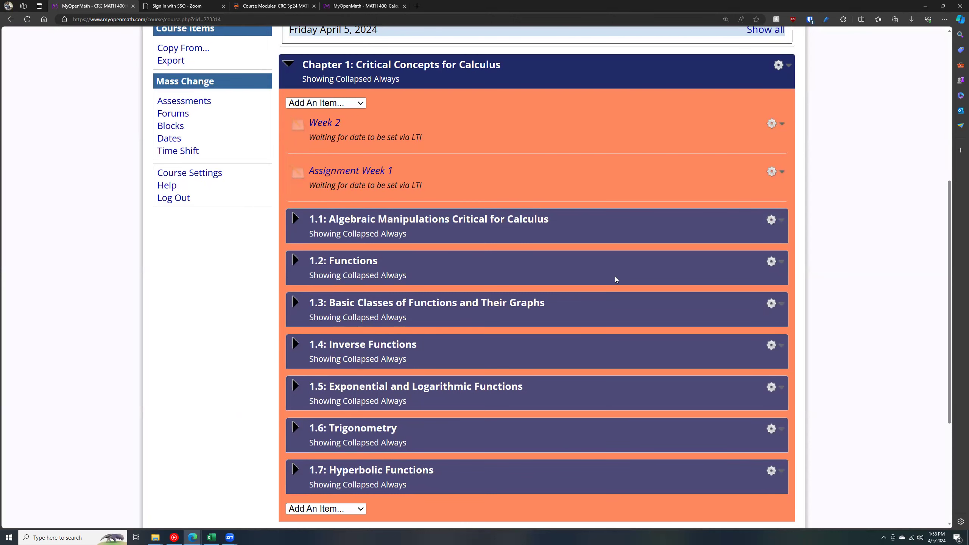
scroll(615, 279, up, 5)
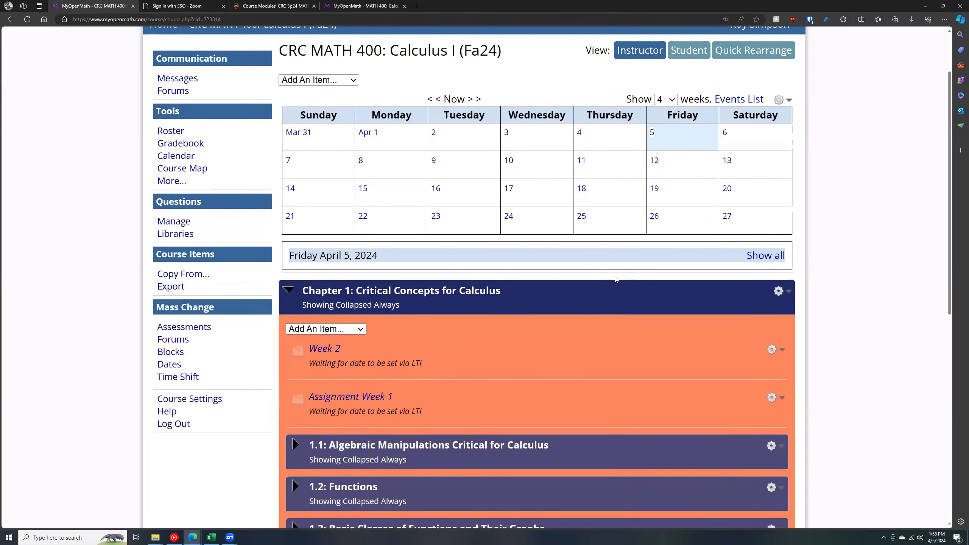
scroll(614, 279, up, 2)
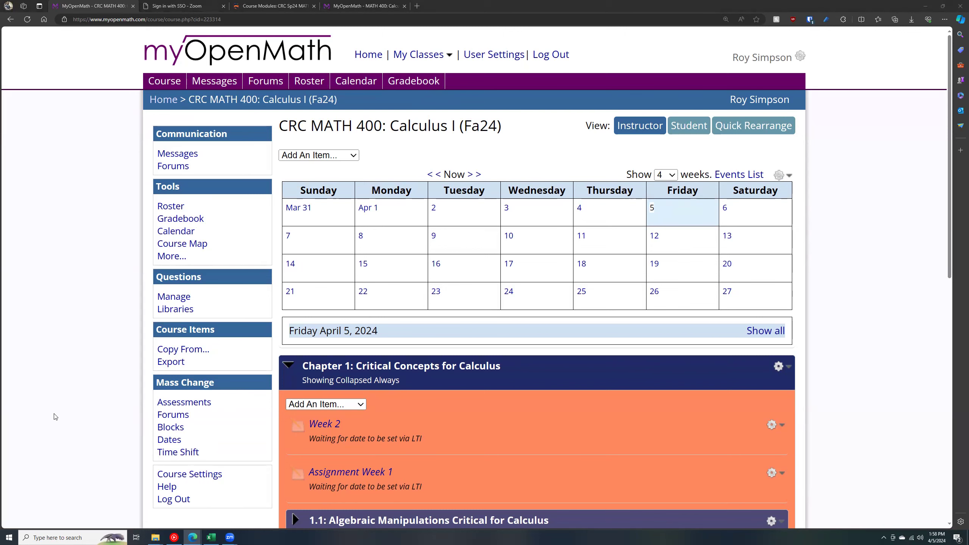
scroll(109, 363, down, 5)
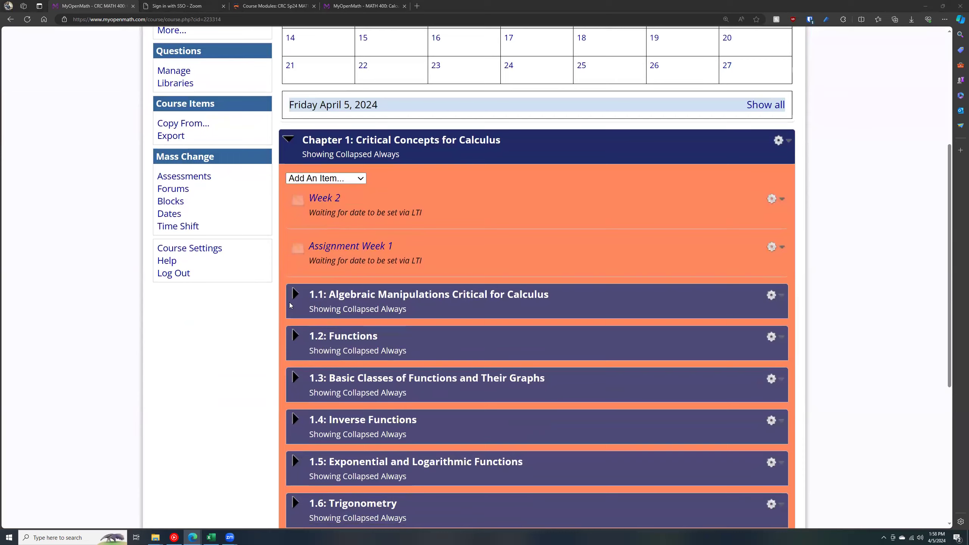
scroll(290, 305, up, 4)
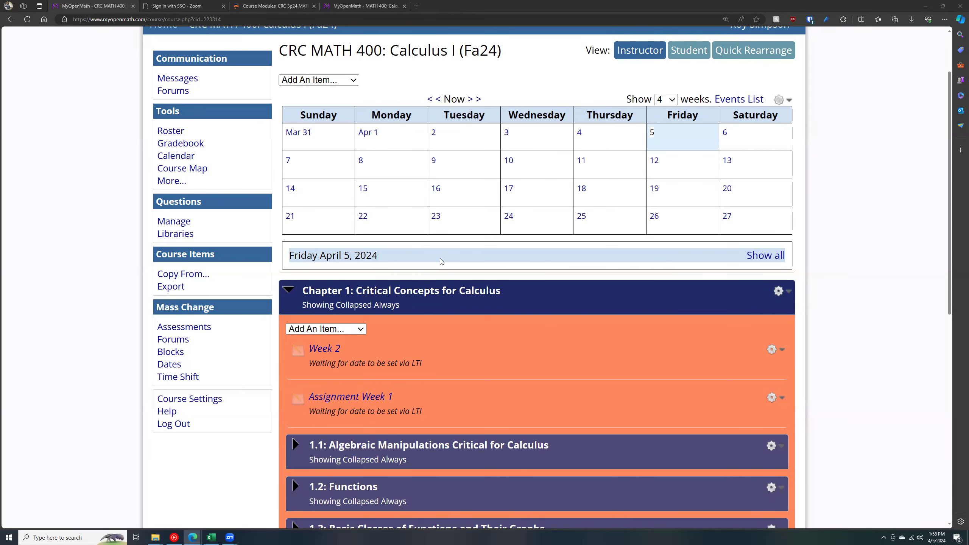
scroll(440, 258, down, 2)
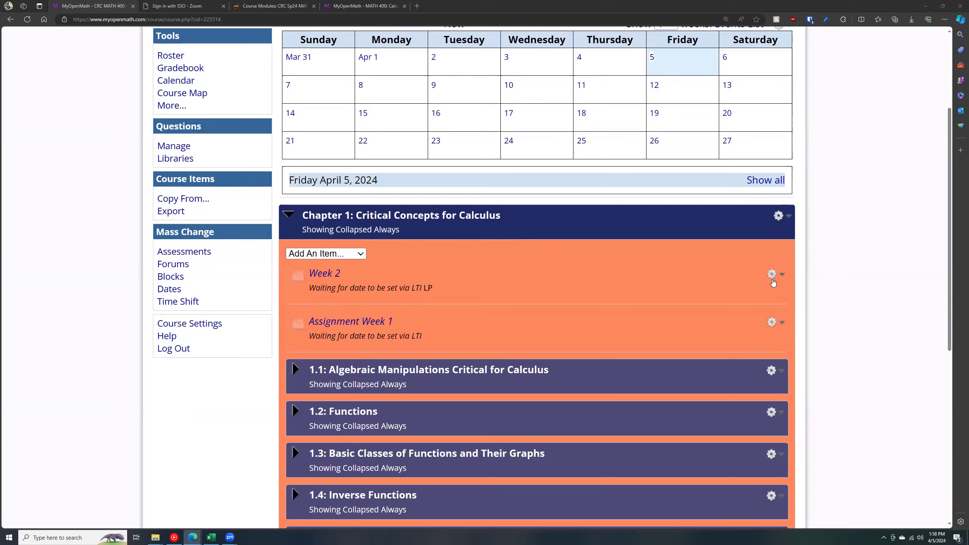
scroll(616, 255, down, 6)
scroll(426, 144, up, 4)
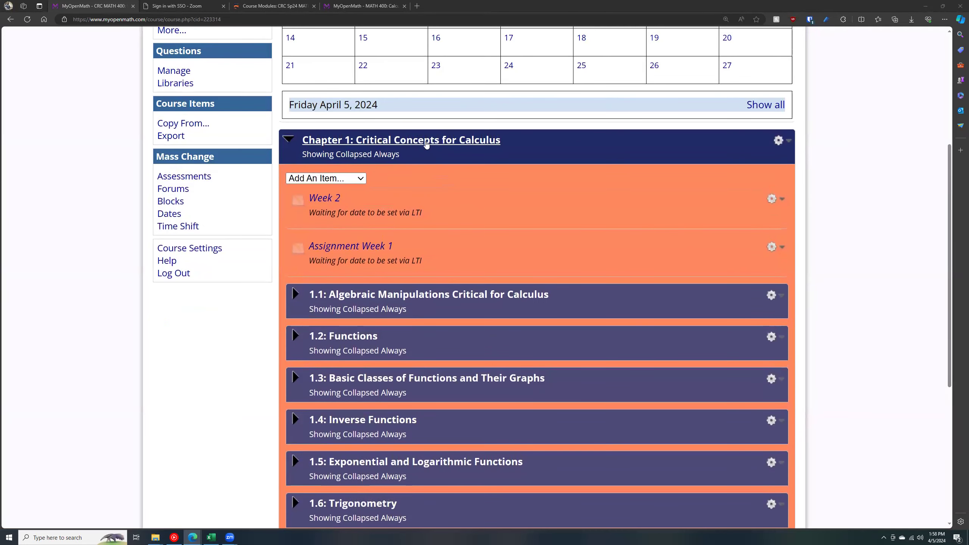
click(426, 144)
scroll(346, 86, up, 6)
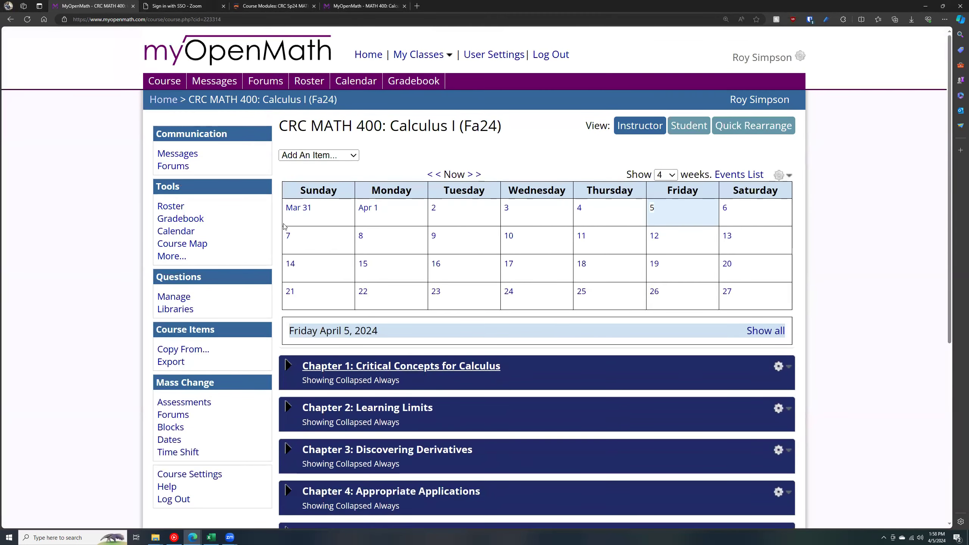
- Open the settings of Assignment 3.1: Derivatives of Polynomial Functions in Chapter 3 and review its core options
scroll(465, 303, down, 4)
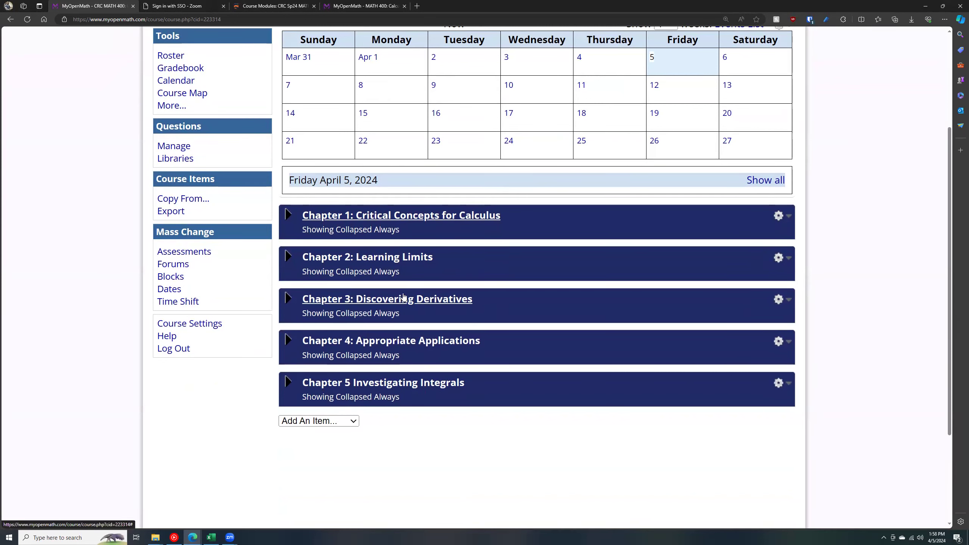
click(403, 296)
scroll(403, 296, down, 4)
click(422, 219)
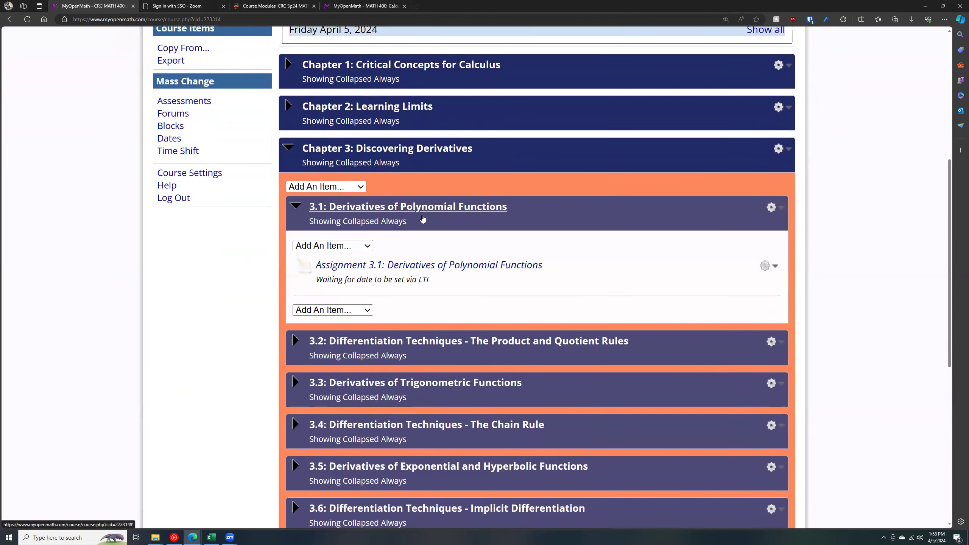
click(766, 266)
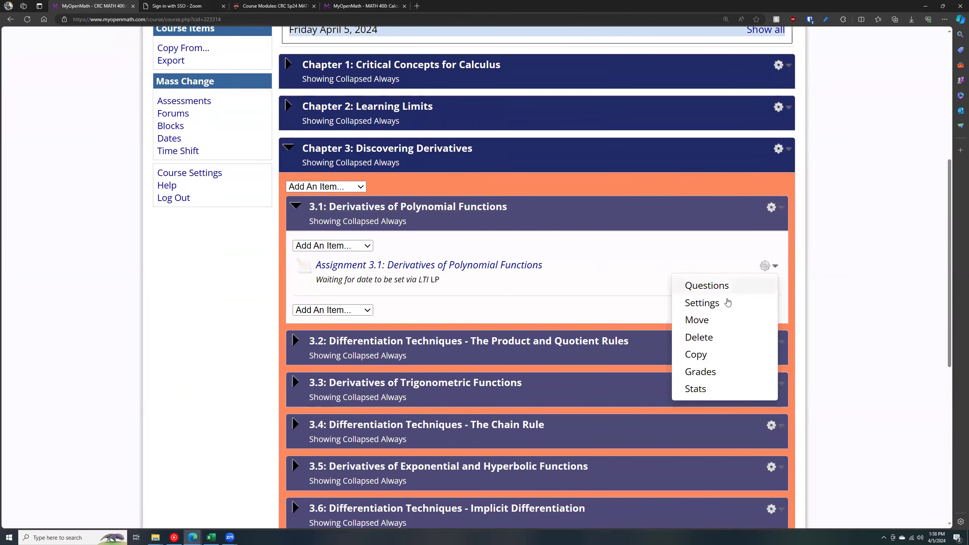
click(727, 302)
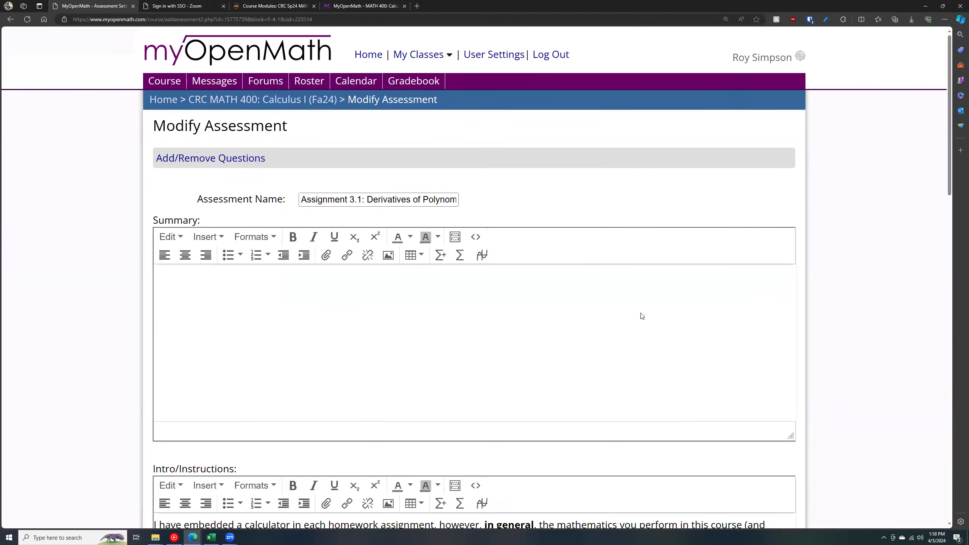
scroll(412, 336, down, 15)
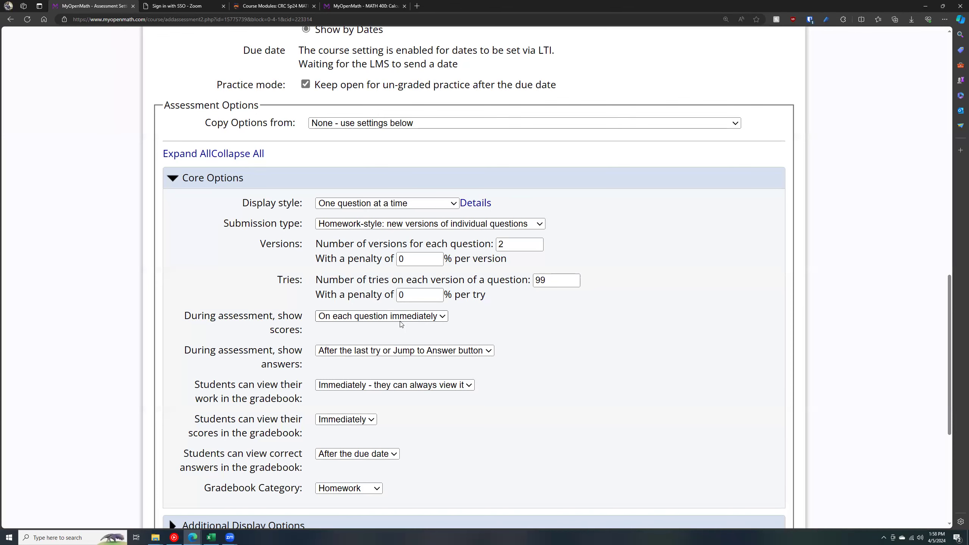
scroll(401, 324, up, 15)
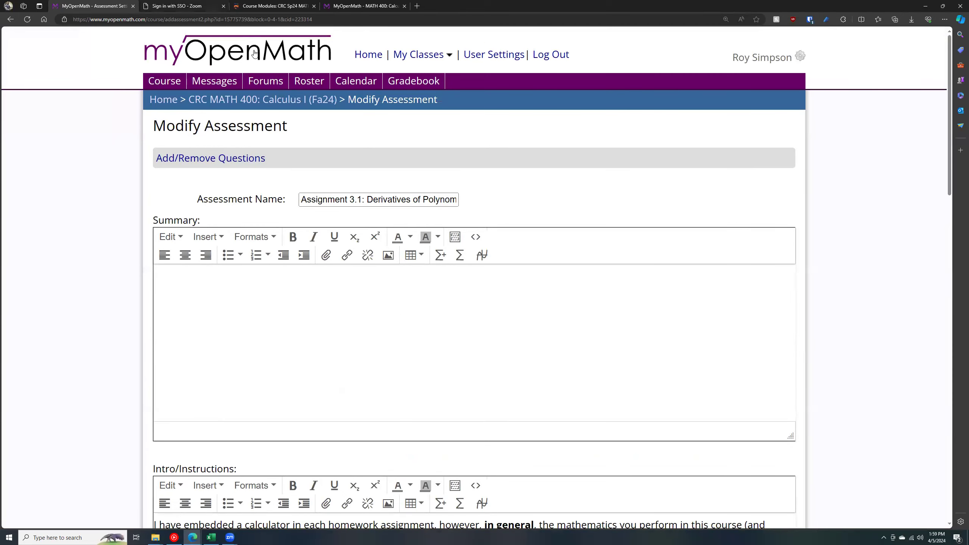
- Leave the assignment settings without saving and open the course's mass change form for assessments
click(269, 100)
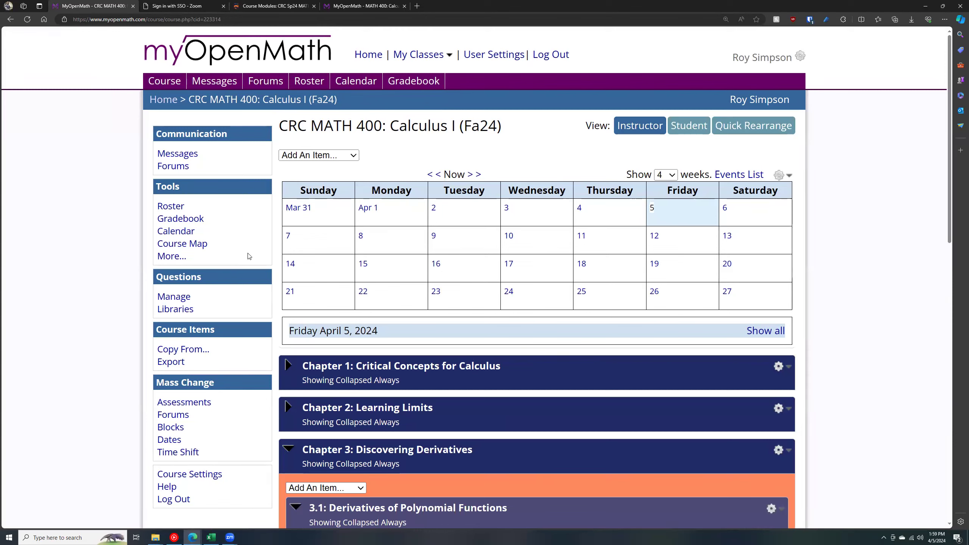
scroll(248, 256, down, 6)
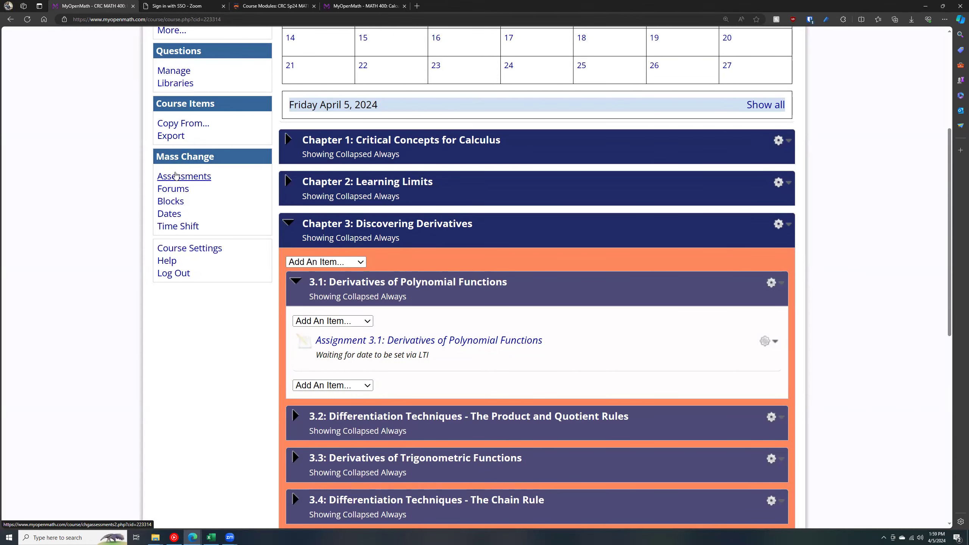
click(175, 176)
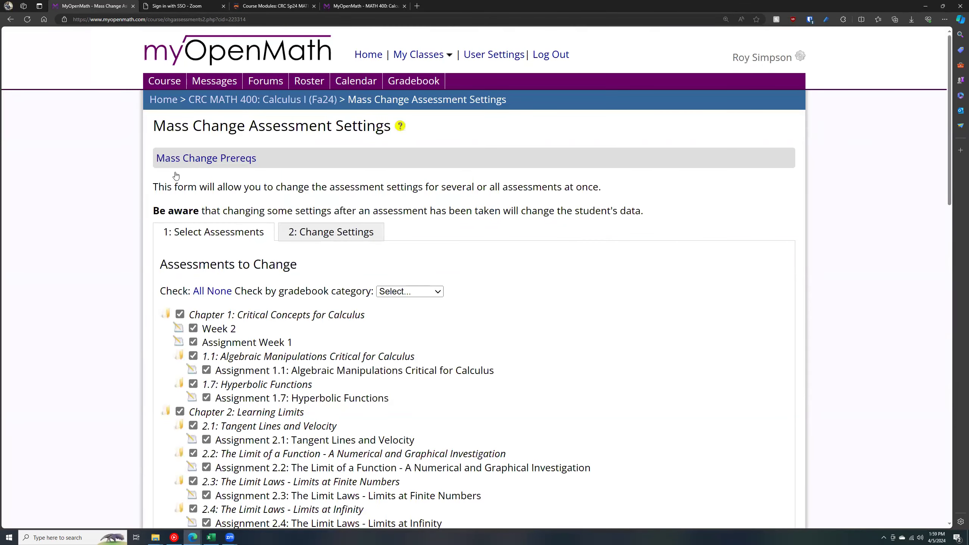
- Select the assessments to change by the Homework gradebook category and check which ones are included
scroll(176, 176, down, 3)
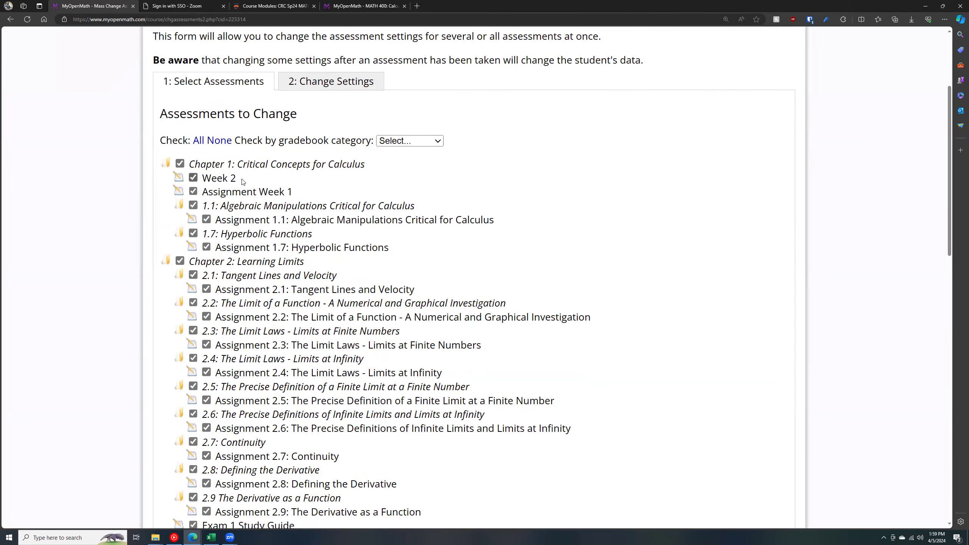
click(404, 145)
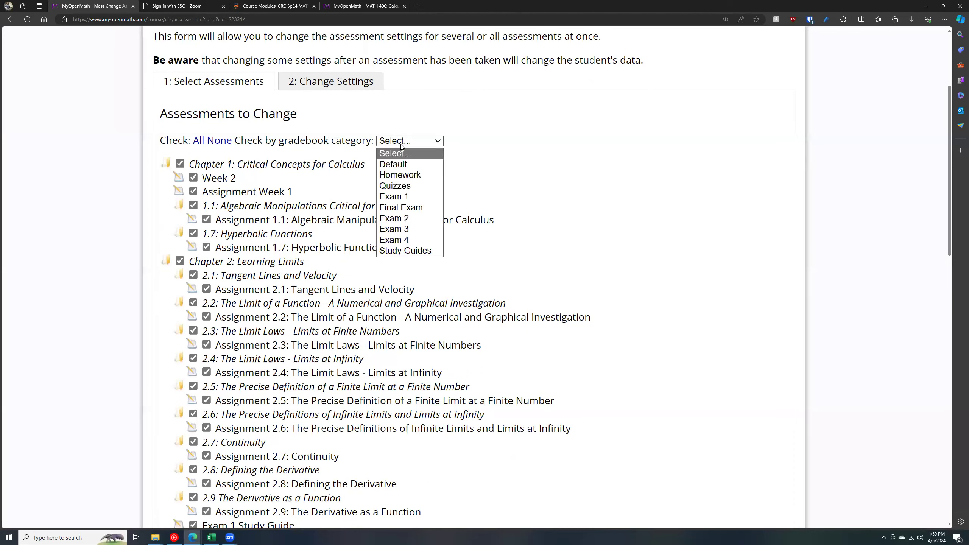
click(408, 176)
scroll(339, 224, down, 15)
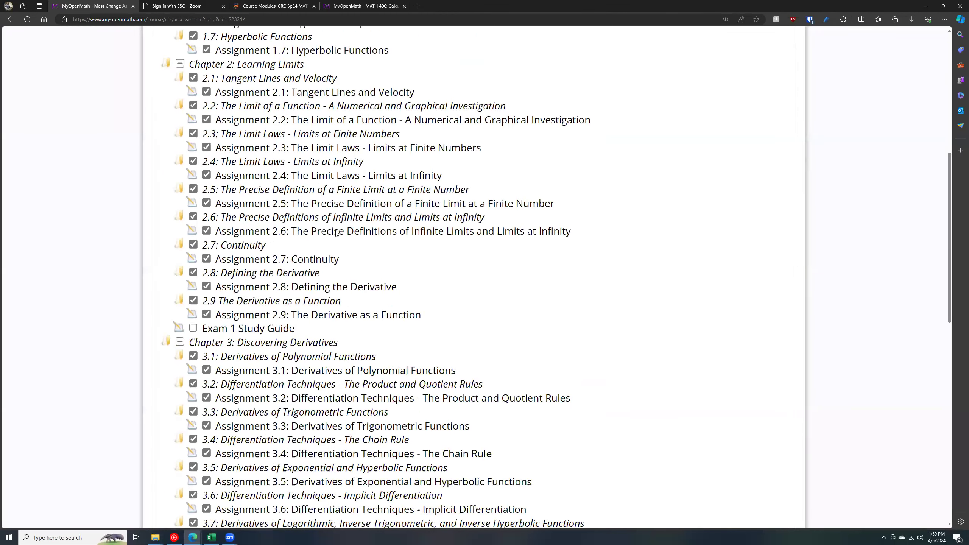
scroll(339, 224, down, 4)
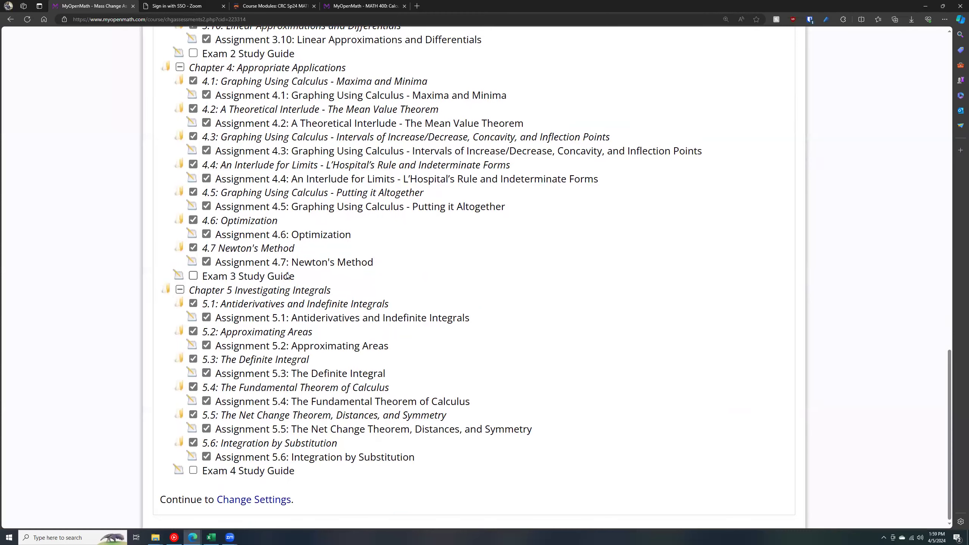
scroll(287, 272, up, 6)
scroll(287, 272, up, 10)
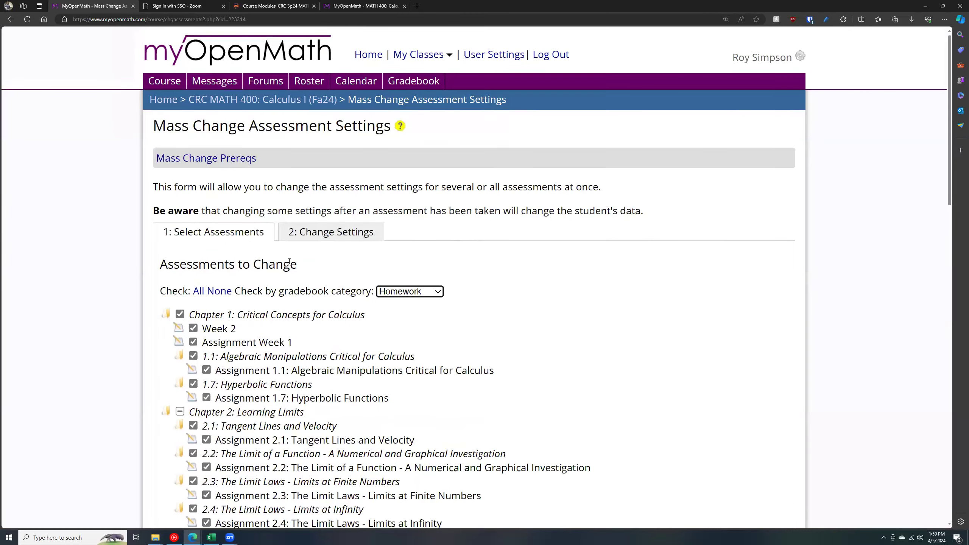
- In the mass change settings, set the number of versions to 5 and the tries on each version to 5
click(332, 237)
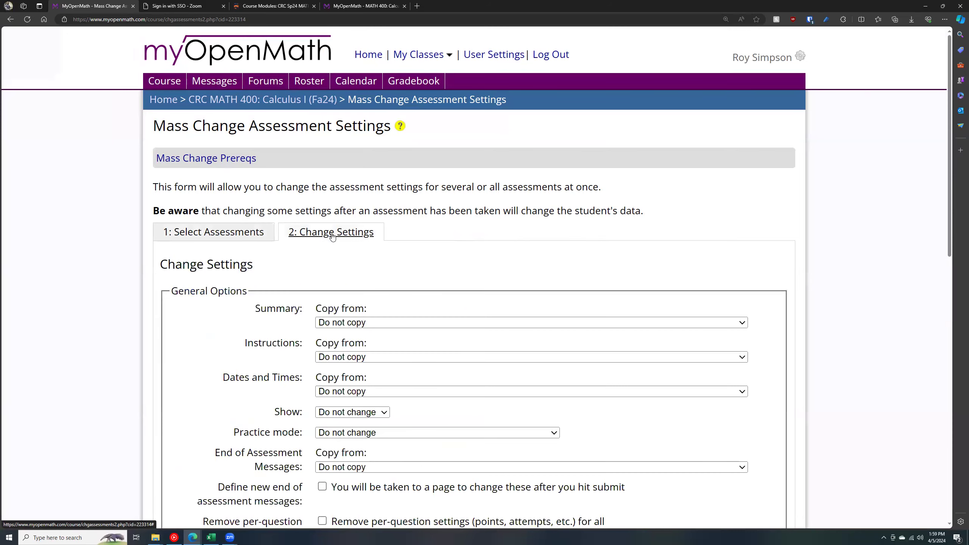
scroll(366, 172, down, 5)
scroll(506, 291, down, 4)
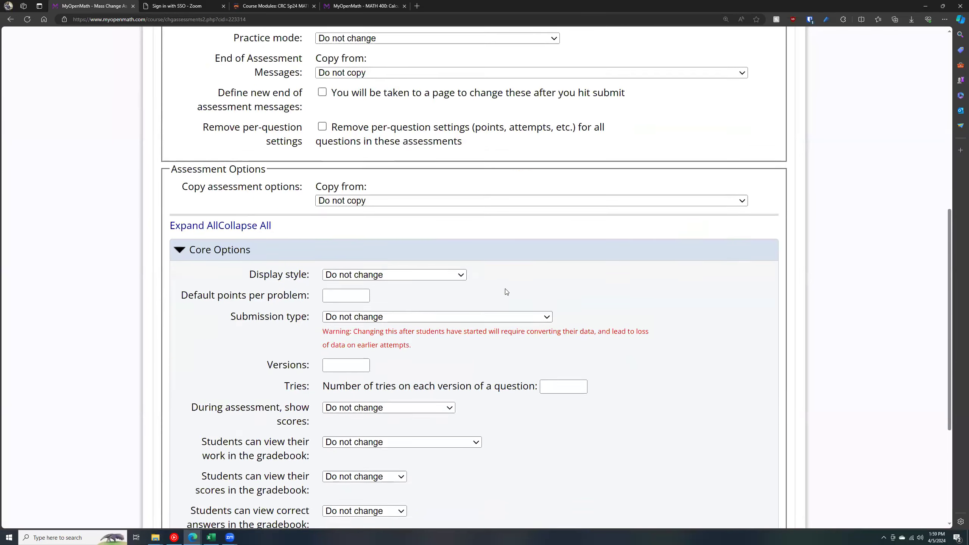
scroll(505, 292, down, 5)
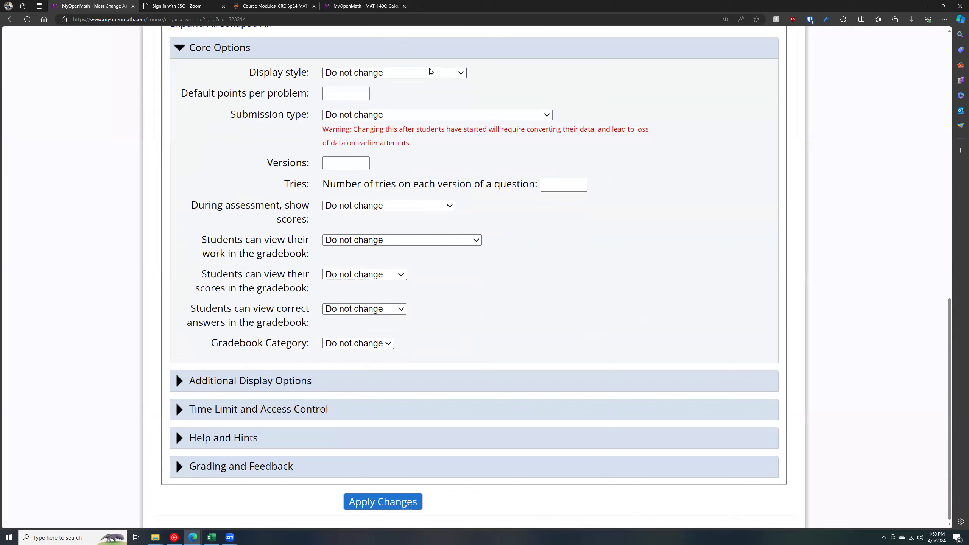
click(335, 157)
text(5)
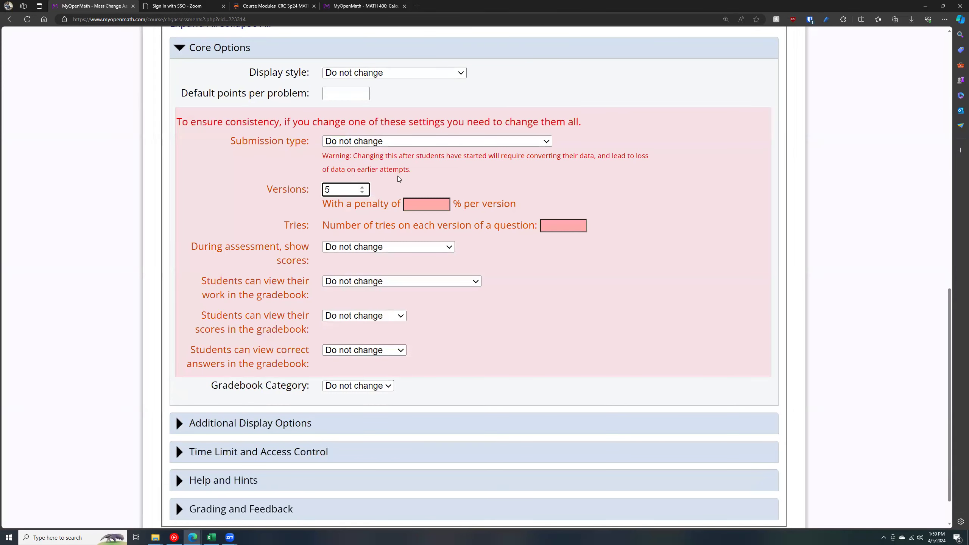
click(560, 226)
text(5)
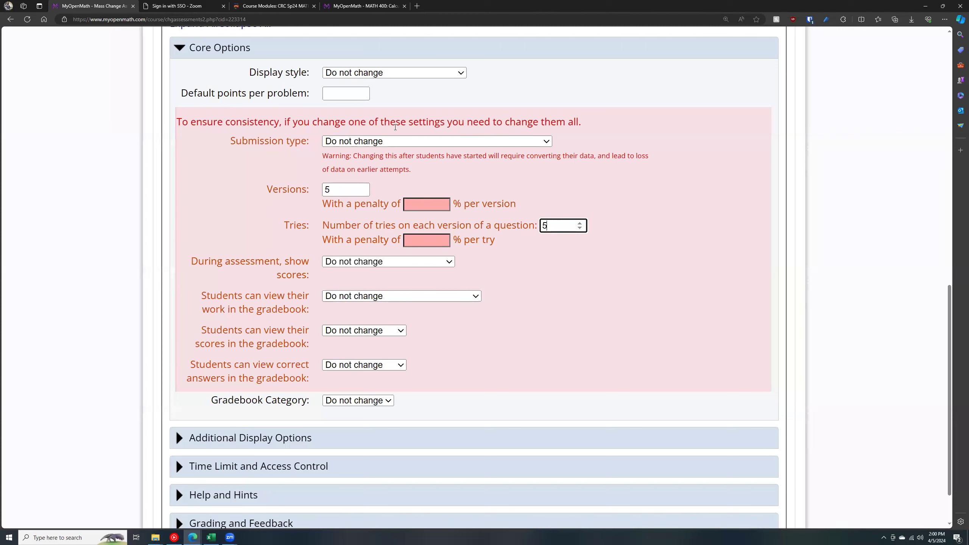
- Set the submission type to Homework-style: new versions of individual questions, with a 0% penalty per version and per try
click(416, 141)
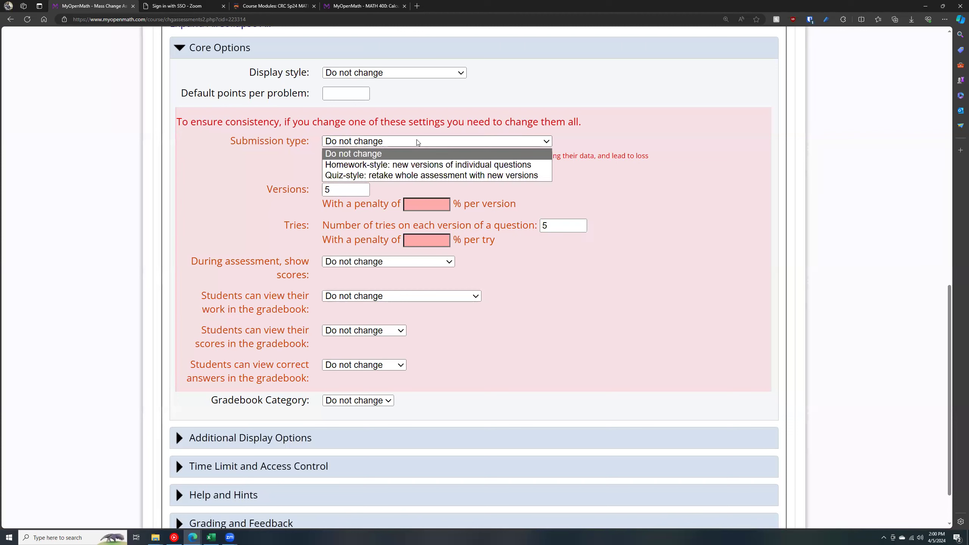
click(405, 165)
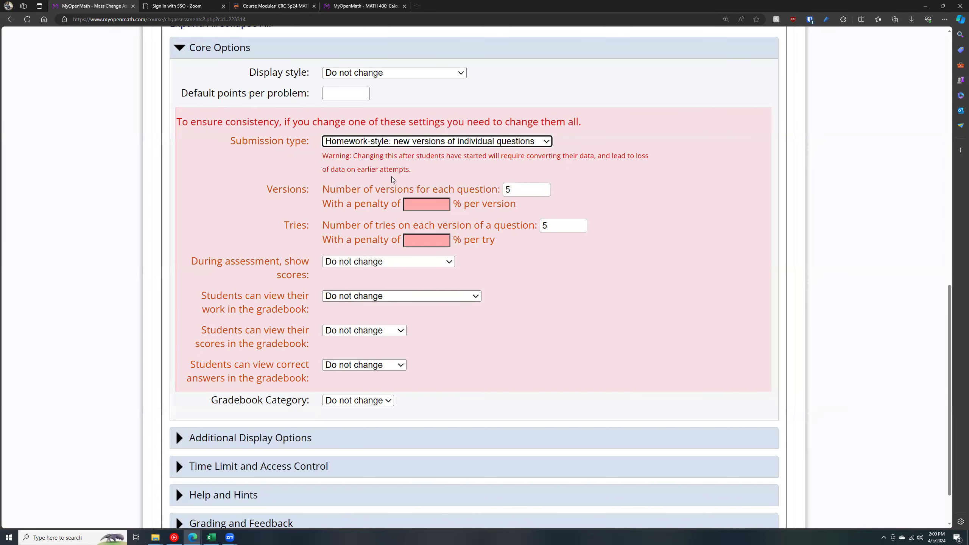
click(423, 204)
text(0)
click(430, 238)
text(0)
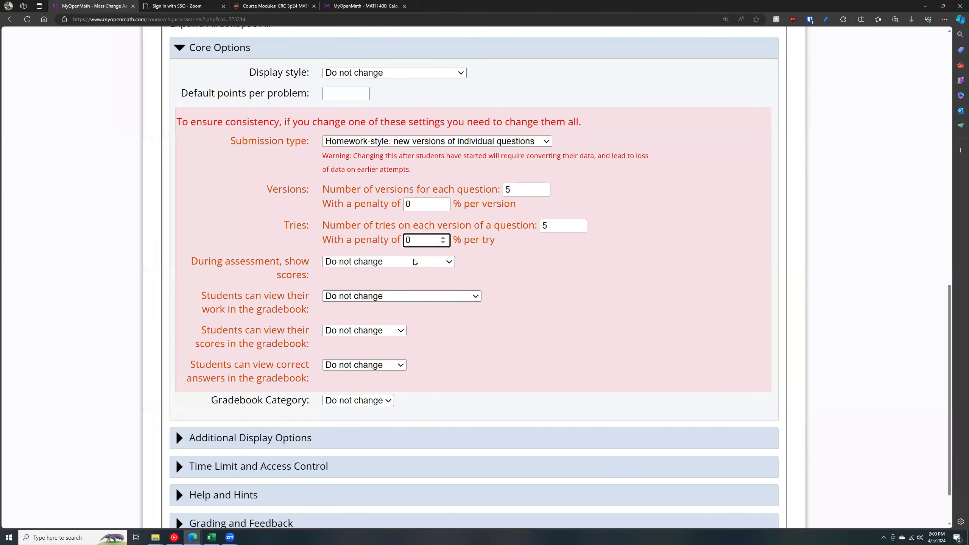
- Show scores on each question immediately, answers after the last try or Jump to Answer button, and students' work in the gradebook after the due date
click(416, 261)
click(404, 286)
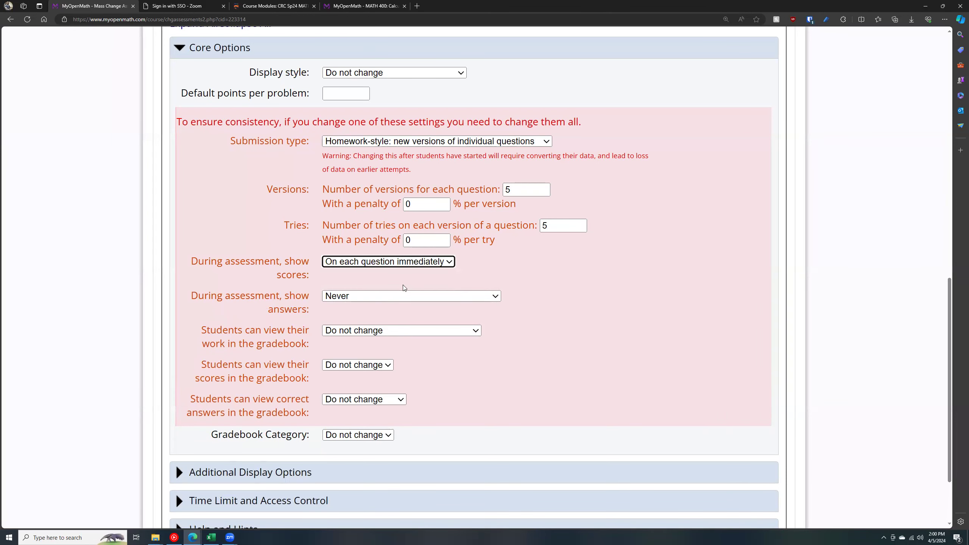
click(407, 299)
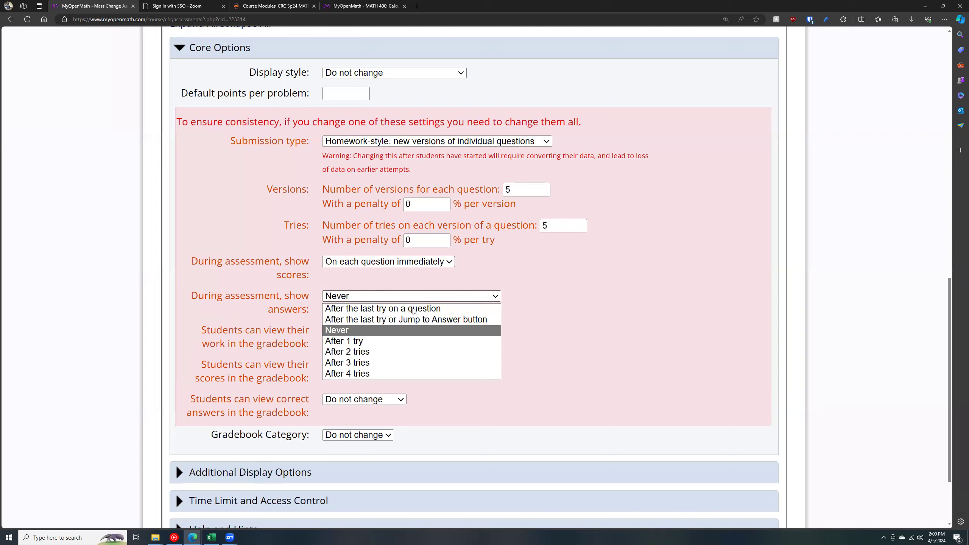
click(418, 319)
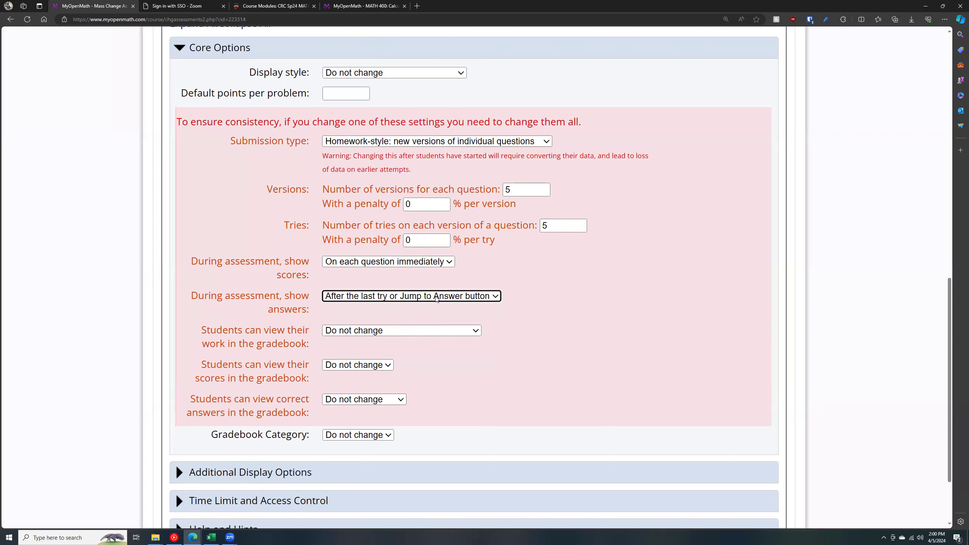
click(403, 332)
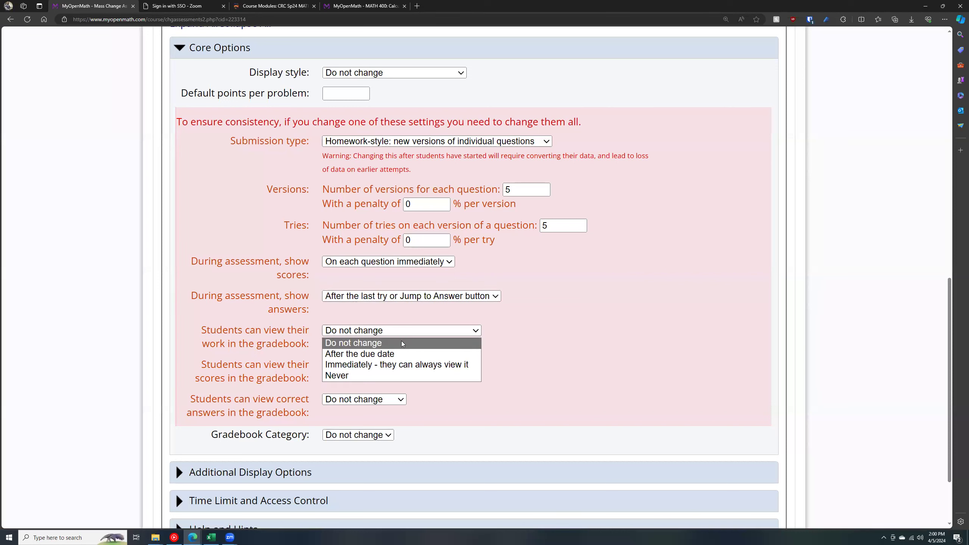
click(399, 354)
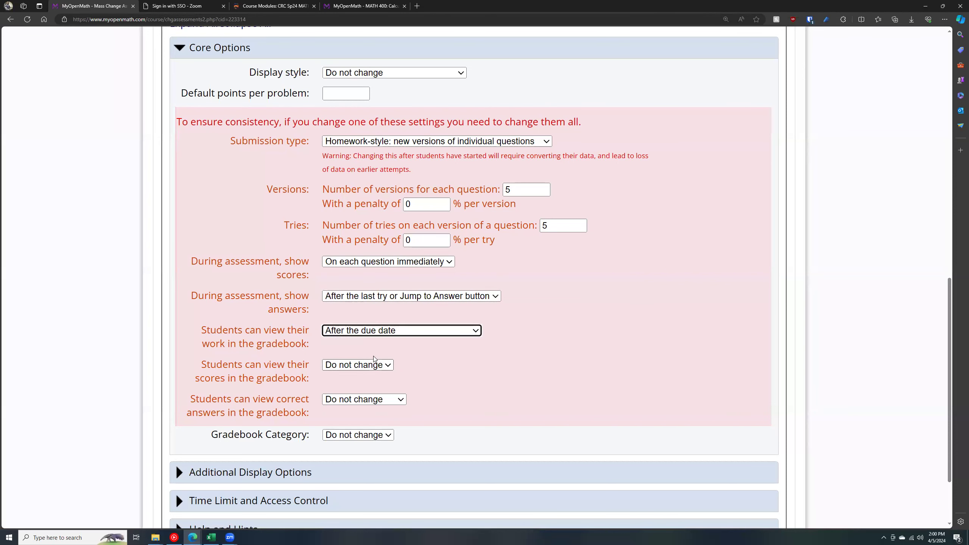
- Let students view their work and scores in the gradebook immediately, and correct answers after the due date
click(390, 332)
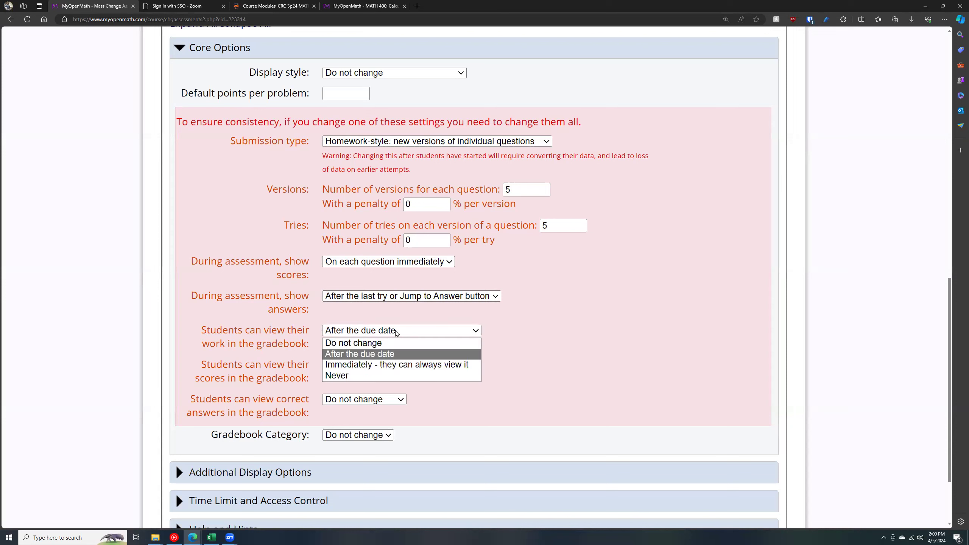
click(395, 364)
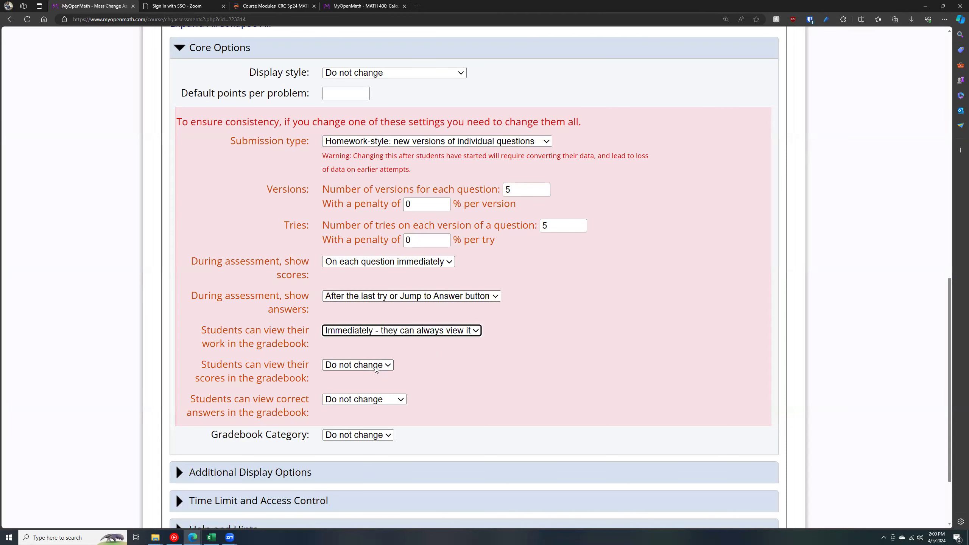
click(376, 368)
click(370, 383)
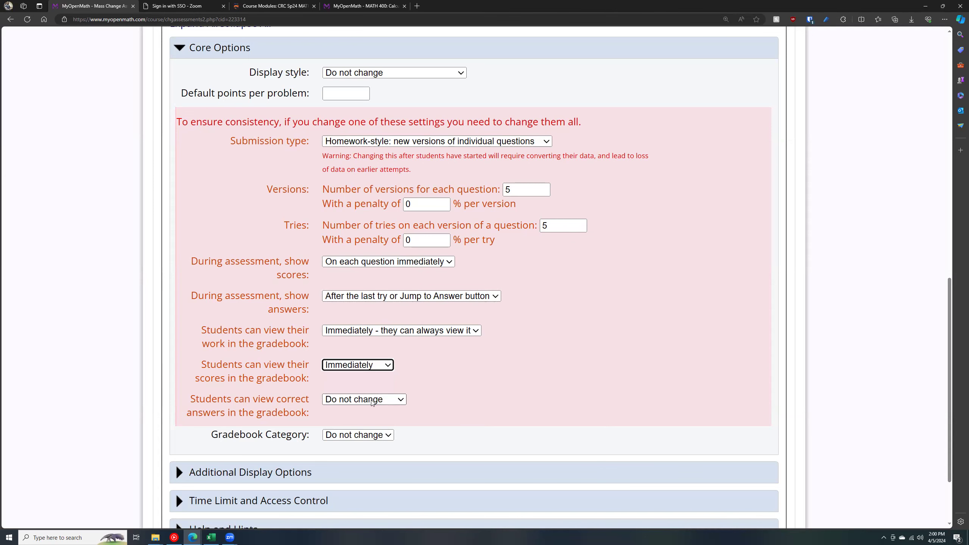
click(371, 400)
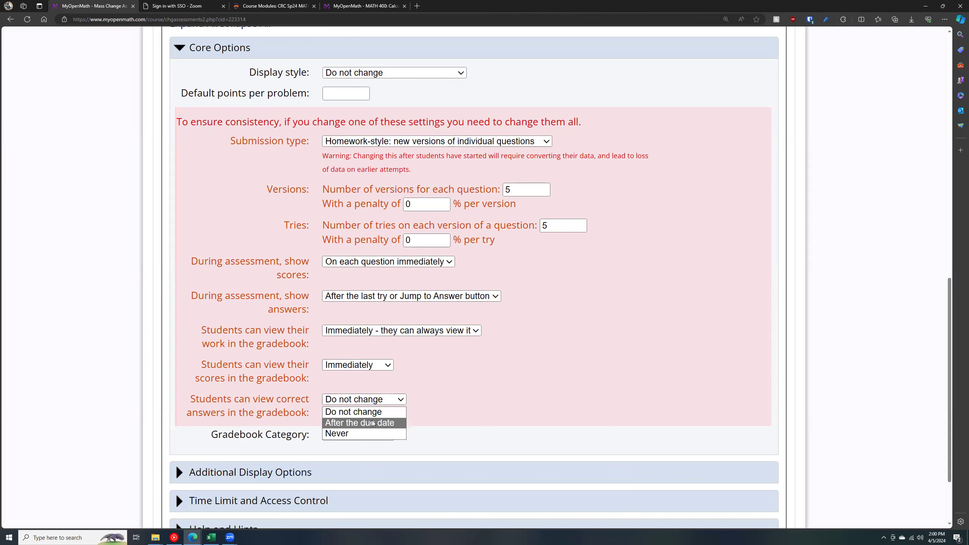
click(371, 421)
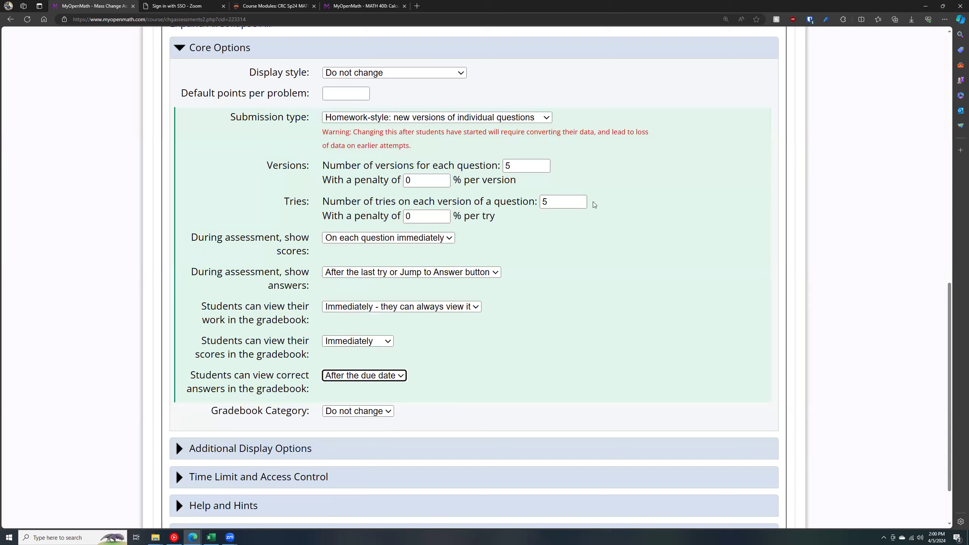
- Expand the Help and Hints settings, leave them as they are, and apply the mass changes to the selected assessments
scroll(575, 219, down, 2)
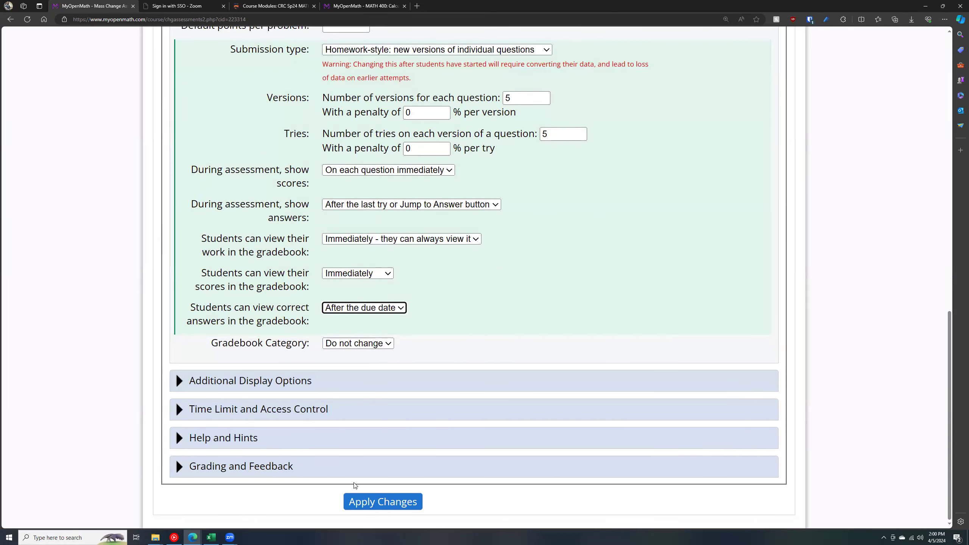
drag(206, 443, 210, 443)
scroll(267, 419, down, 3)
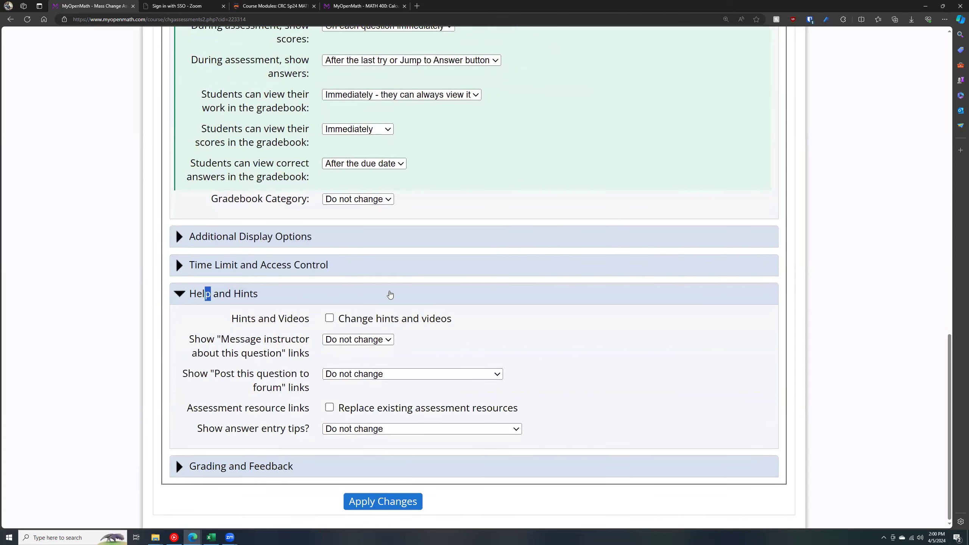
click(367, 502)
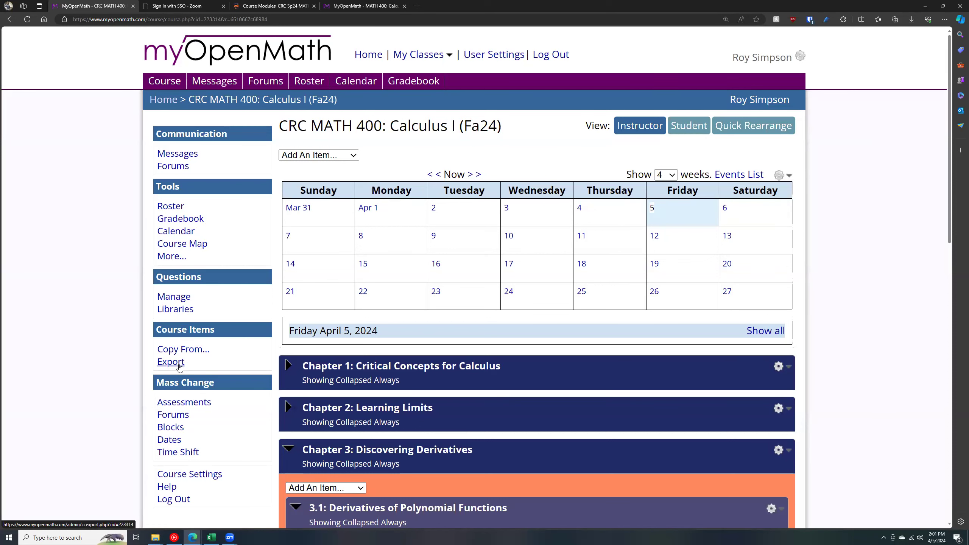
- Export the entire course for Canvas without the MyOpenMath due dates for assessments and download the export cartridge
click(171, 362)
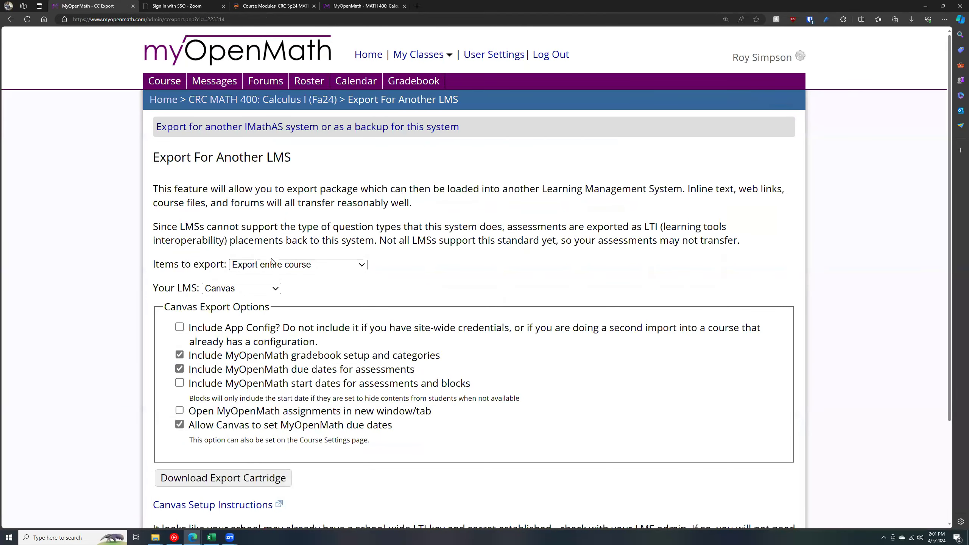
click(282, 268)
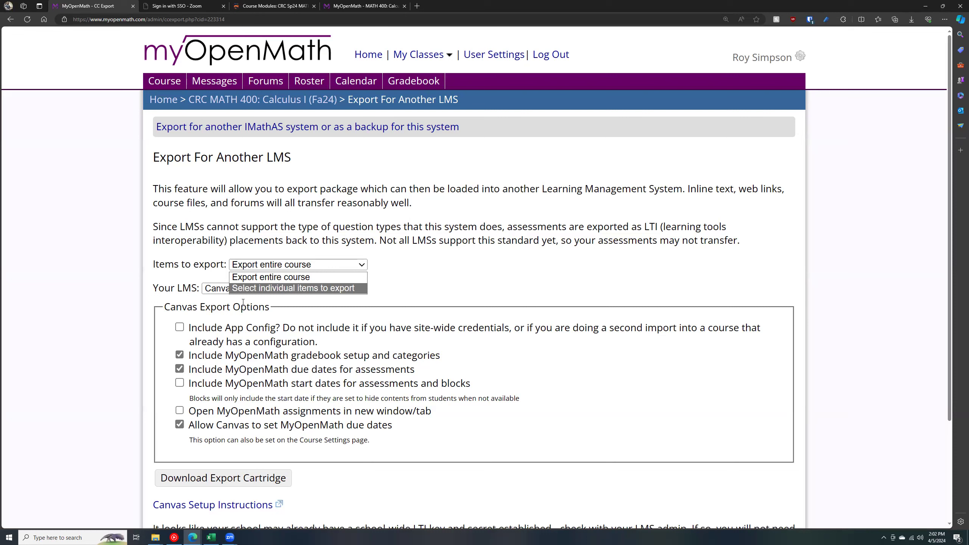
click(342, 278)
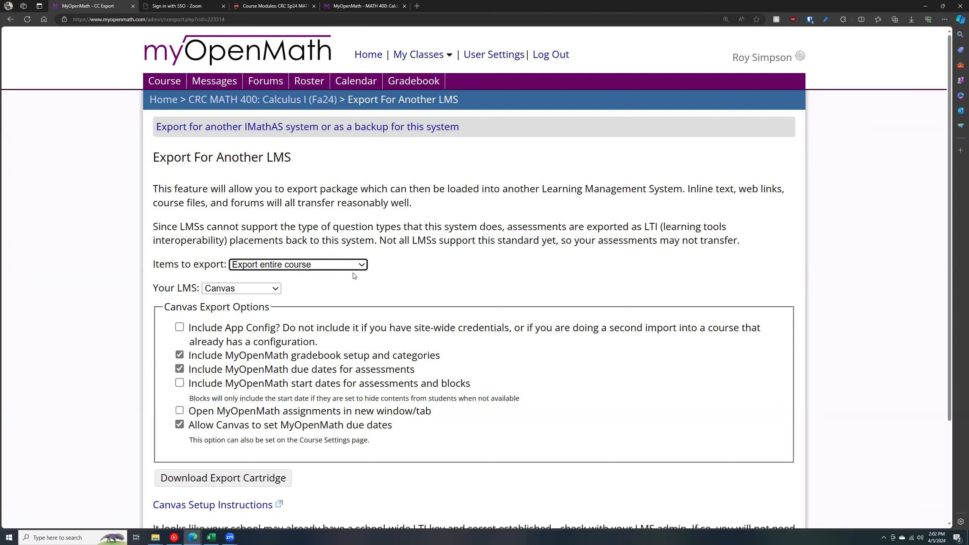
scroll(302, 267, down, 3)
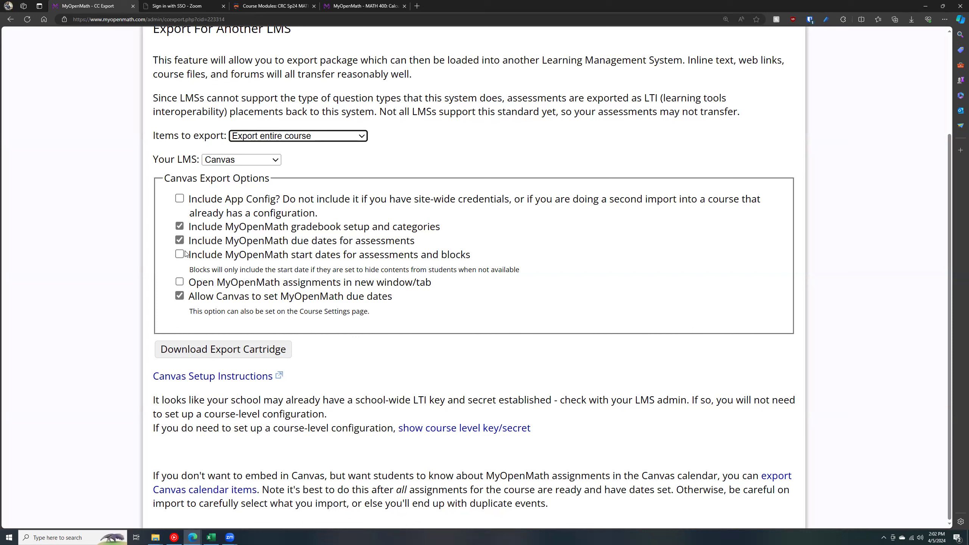
click(176, 239)
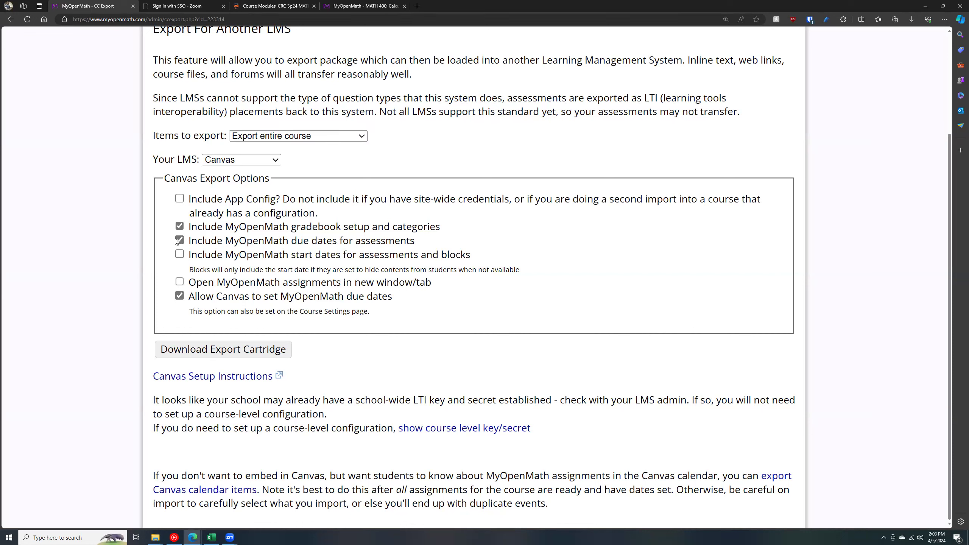
click(178, 241)
click(273, 346)
- Switch to Canvas and open the CRC Sp24 MATH 400 LEC 18364 course
click(273, 6)
scroll(270, 317, up, 3)
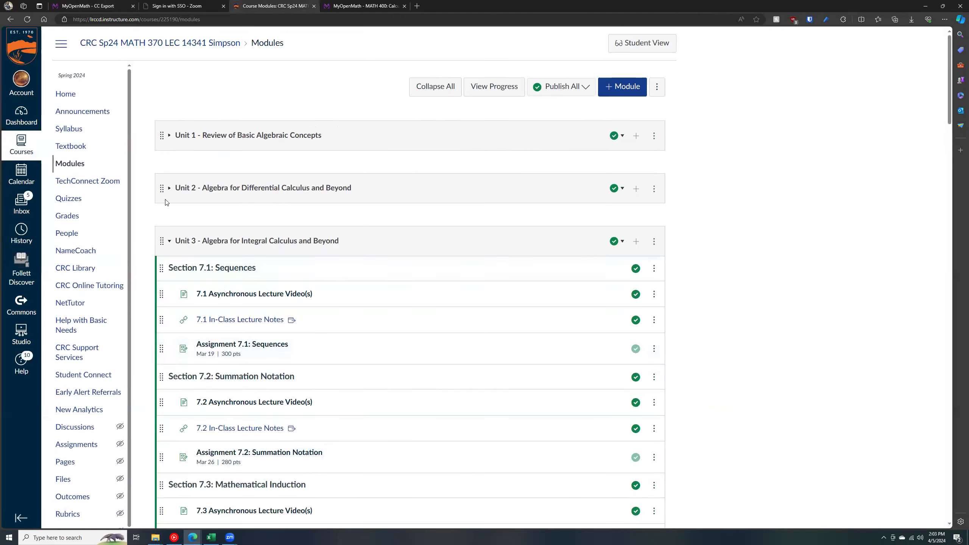
click(25, 141)
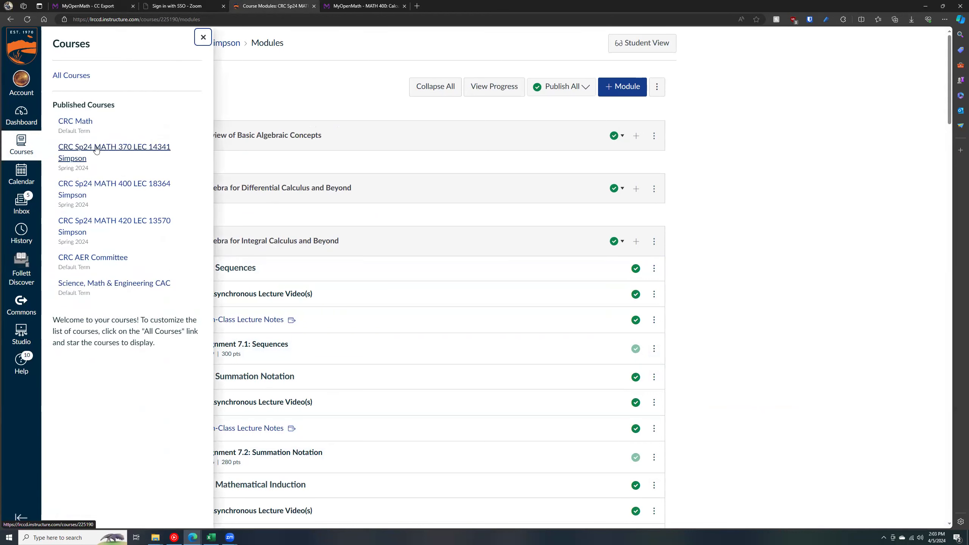
click(95, 184)
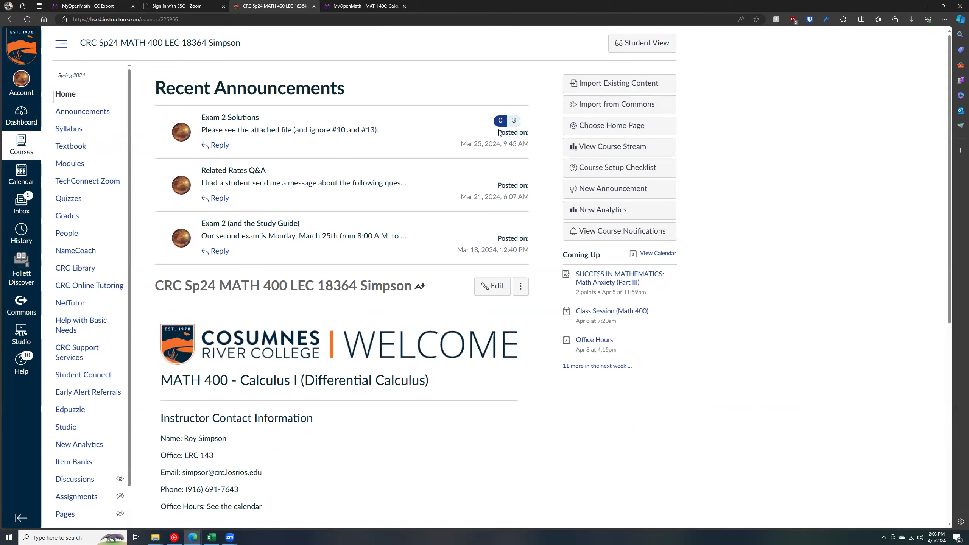
- Start importing existing content with the content type Canvas Course Export Package, then return to the course home page without importing
click(622, 83)
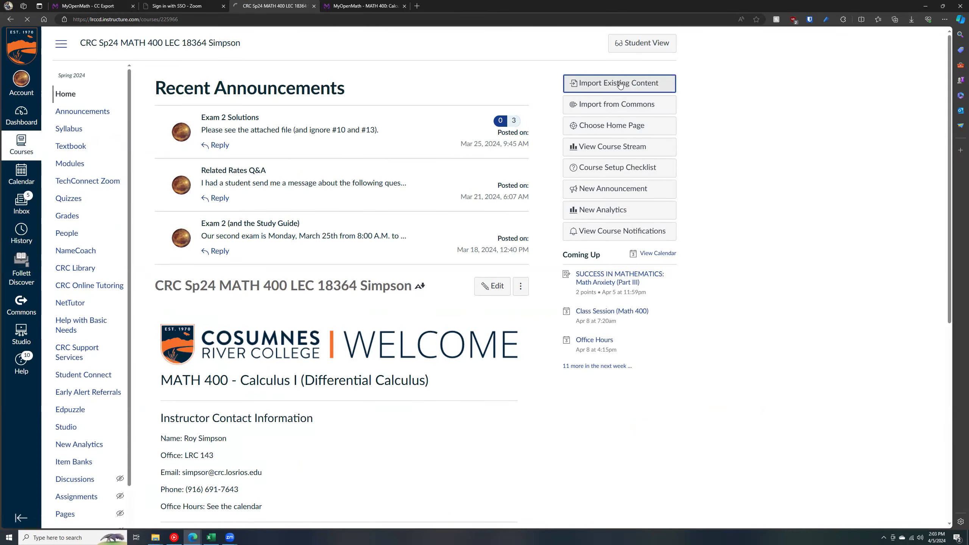
click(350, 110)
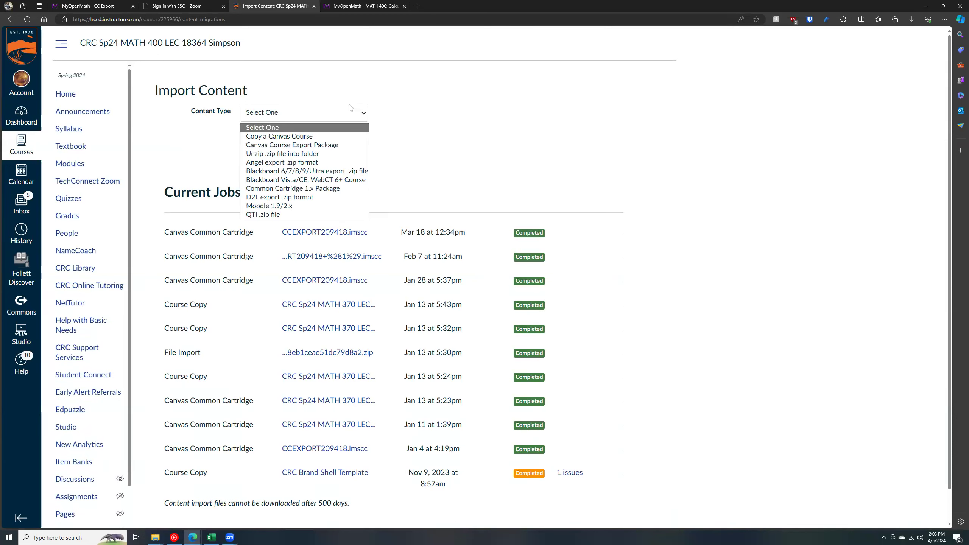
click(326, 145)
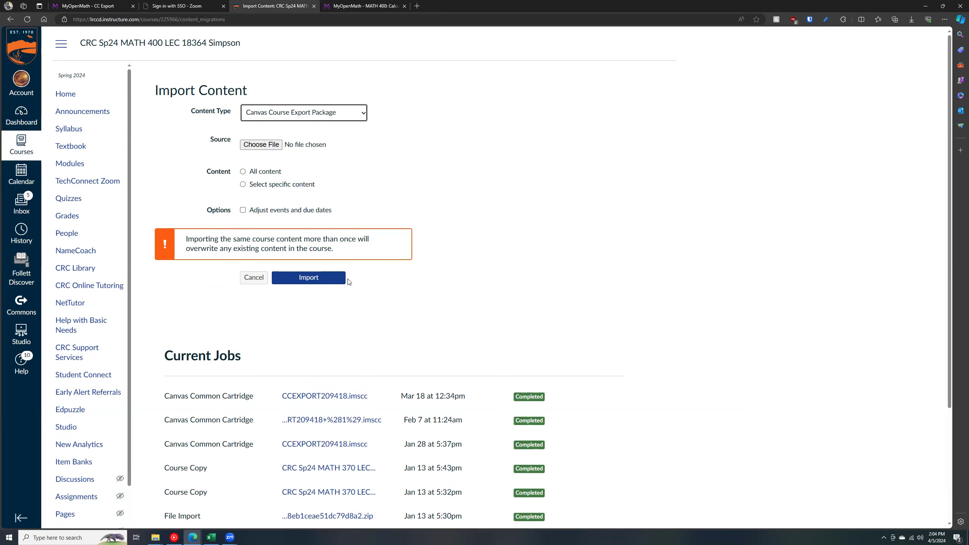
click(65, 93)
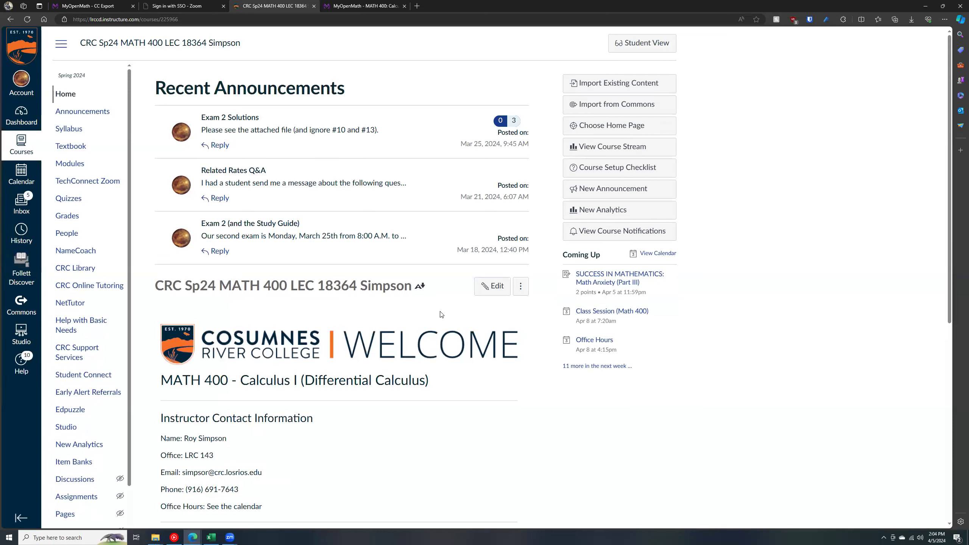
- Open the course modules and collapse Unit 3 - Applications of Derivatives and Unit 4 - Integrals
click(65, 167)
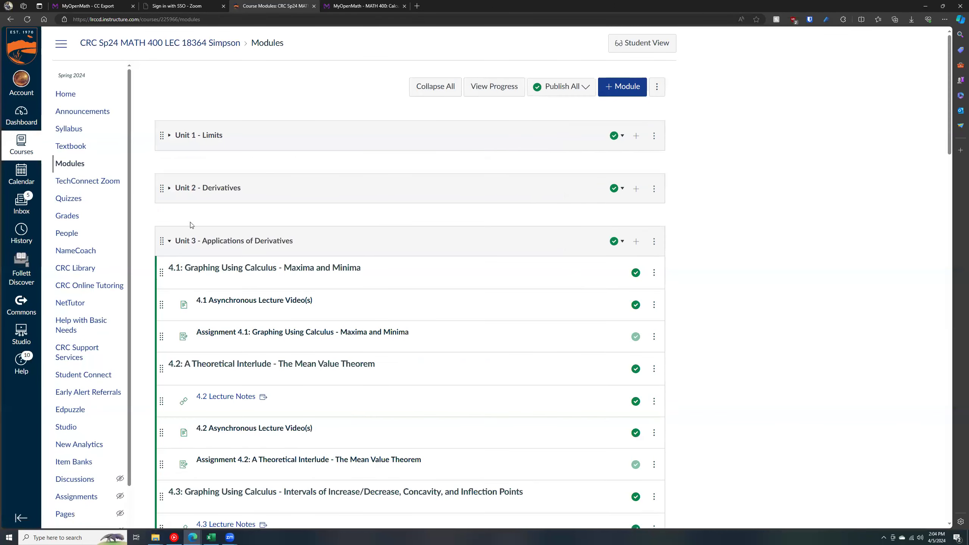
scroll(213, 115, down, 4)
click(223, 52)
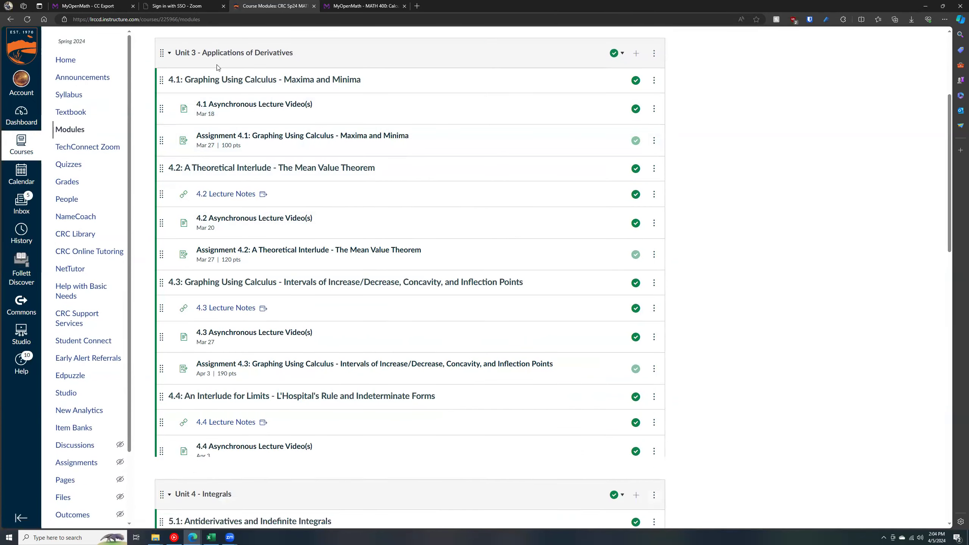
click(211, 107)
scroll(236, 162, up, 3)
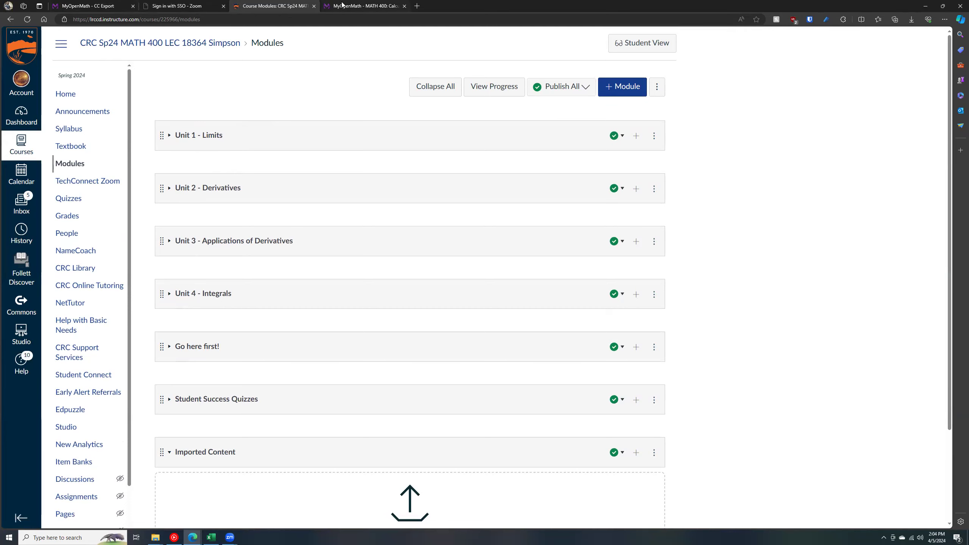
- Switch to MyOpenMath, return to the Calculus I (Fa24) course page and collapse Chapter 3: Discovering Derivatives
click(115, 6)
scroll(244, 128, up, 3)
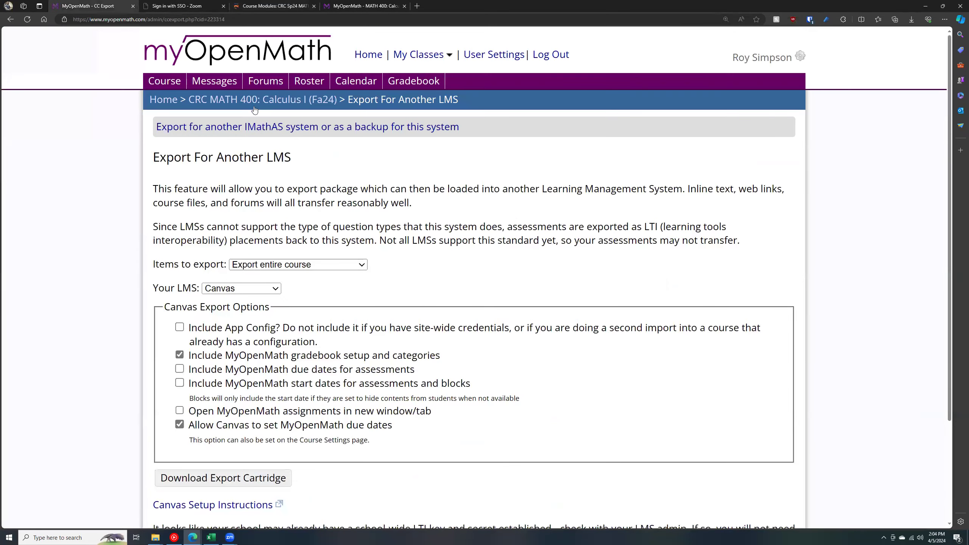
click(255, 100)
scroll(282, 366, down, 3)
scroll(282, 363, down, 3)
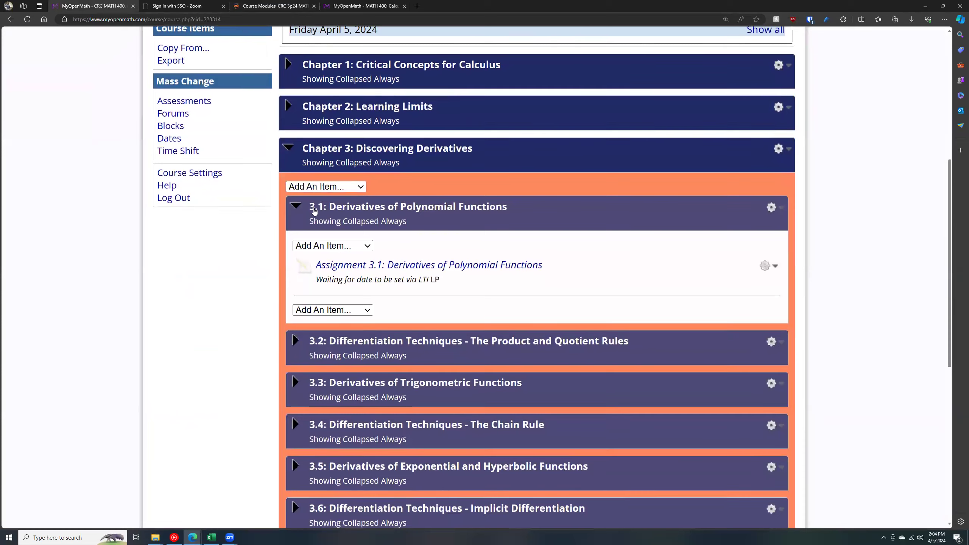
click(328, 151)
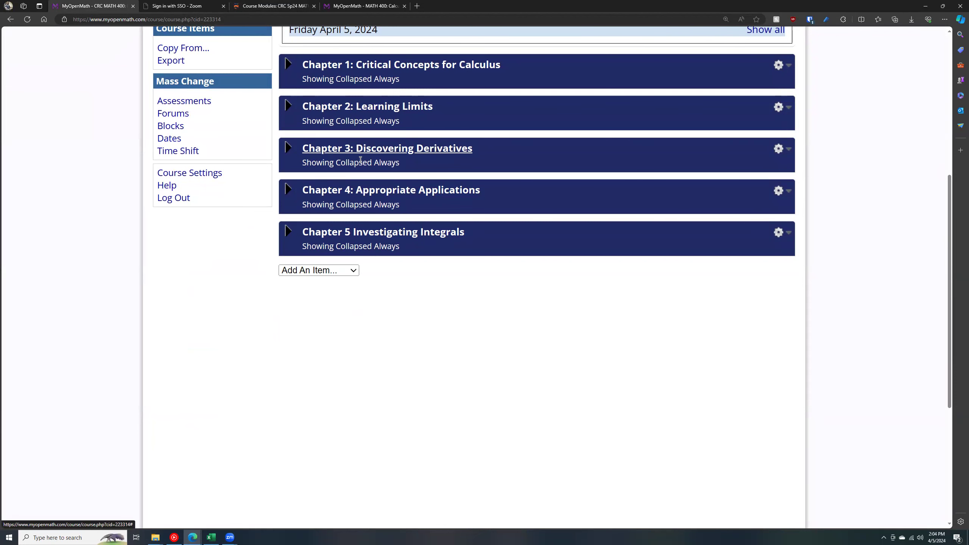
scroll(178, 152, up, 6)
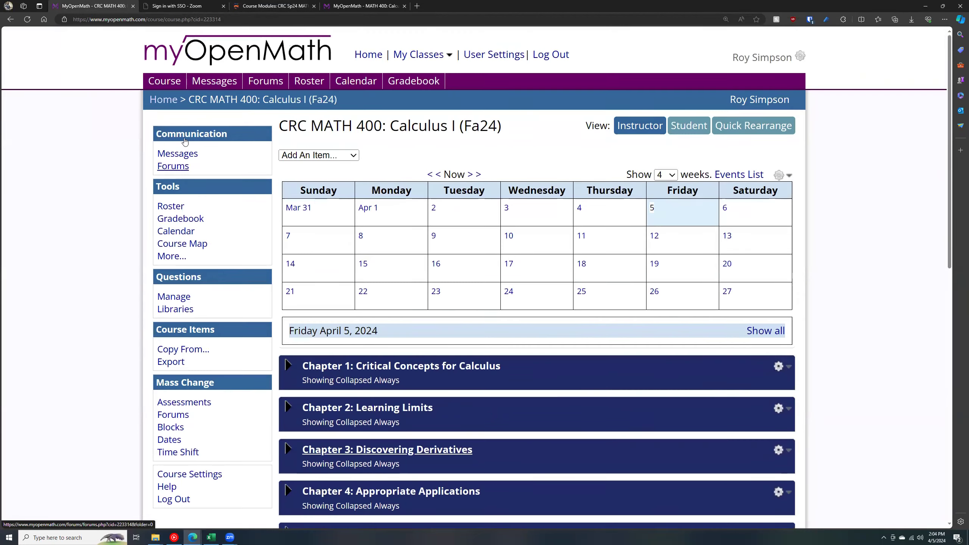
- Switch back to Canvas, examine how the lectures and assignments are arranged in Unit 1 - Limits, and collapse the unit
click(284, 6)
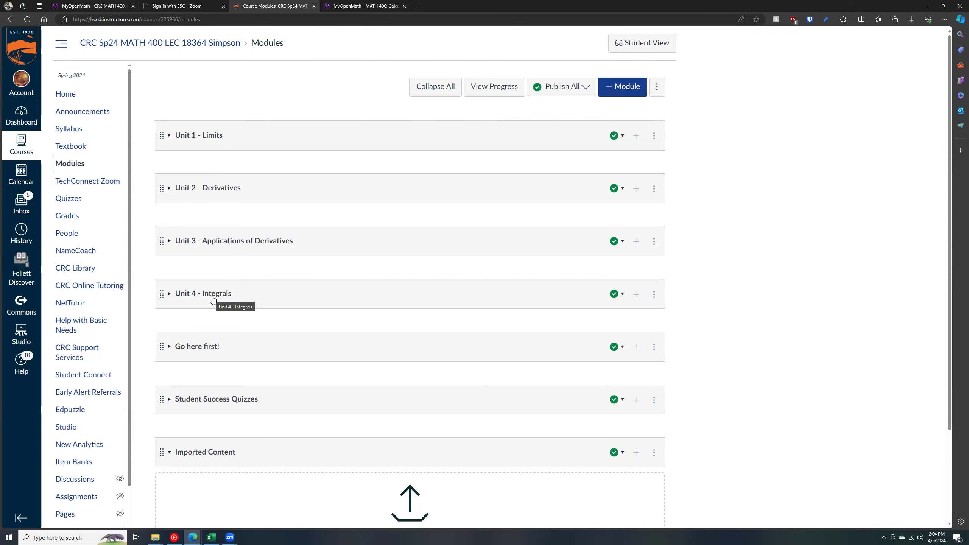
click(212, 138)
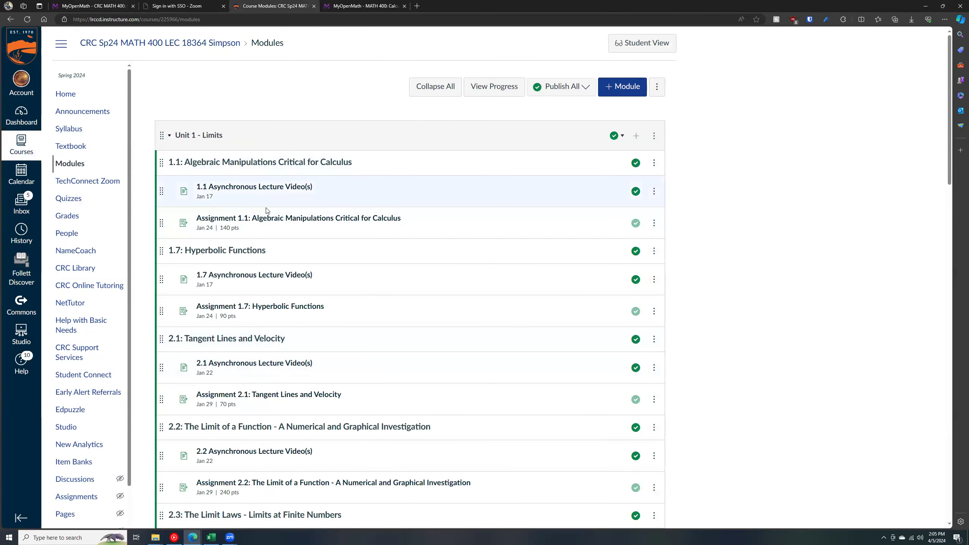
scroll(265, 183, down, 5)
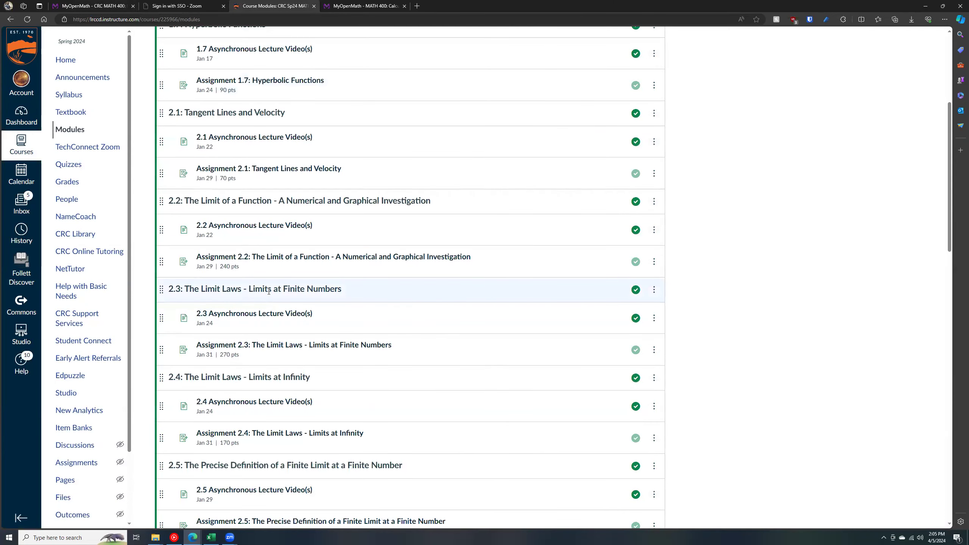
scroll(272, 288, up, 5)
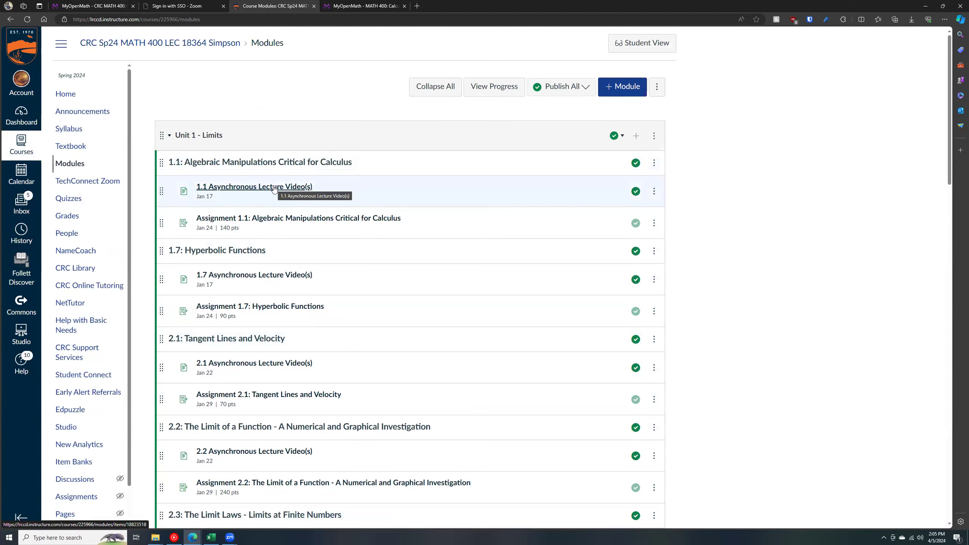
click(203, 136)
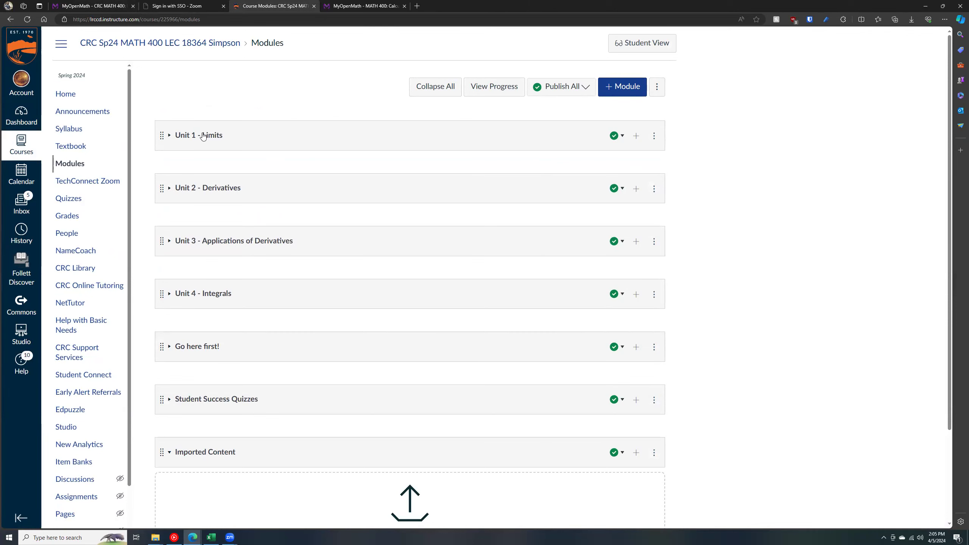
- Expand Unit 1 - Limits, try to open Assignment 1.1: Algebraic Manipulations Critical for Calculus, and return to the course home page
click(204, 136)
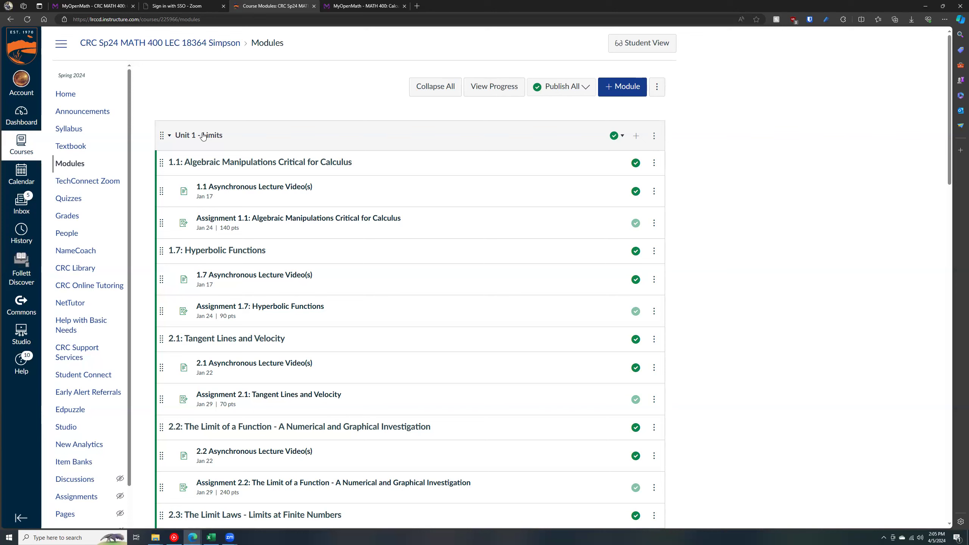
click(280, 222)
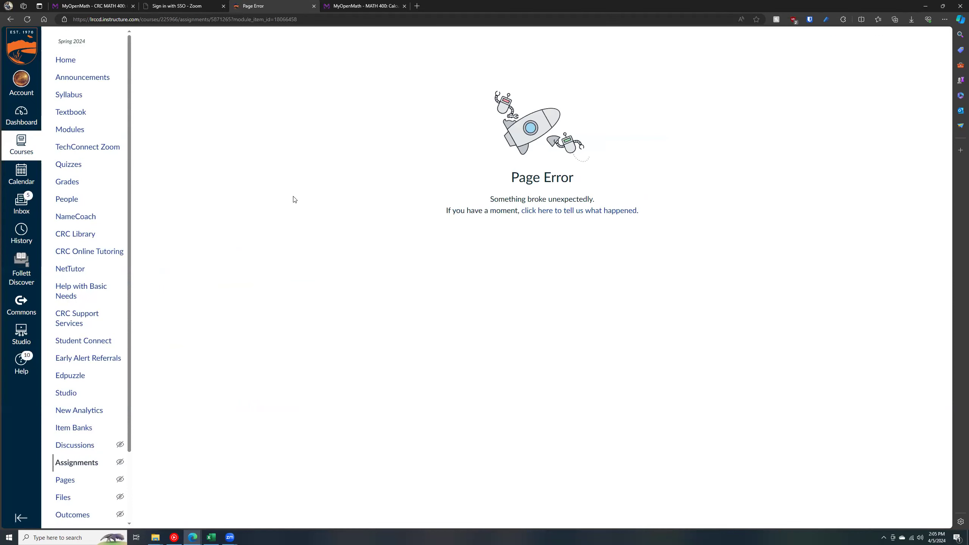
click(70, 60)
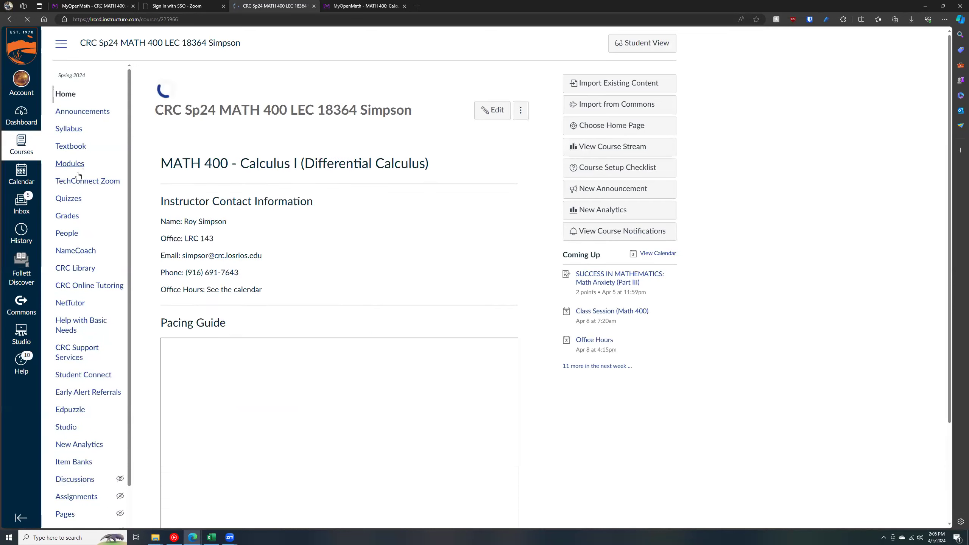
- Open the course modules and view Assignment 2.9: The Derivative as a Function in Unit 1 - Limits
click(70, 165)
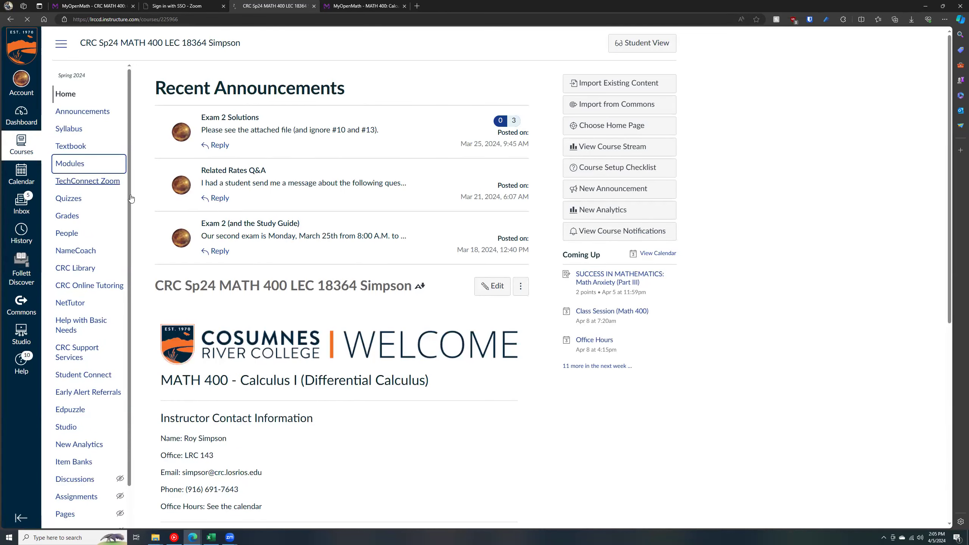
scroll(253, 290, down, 15)
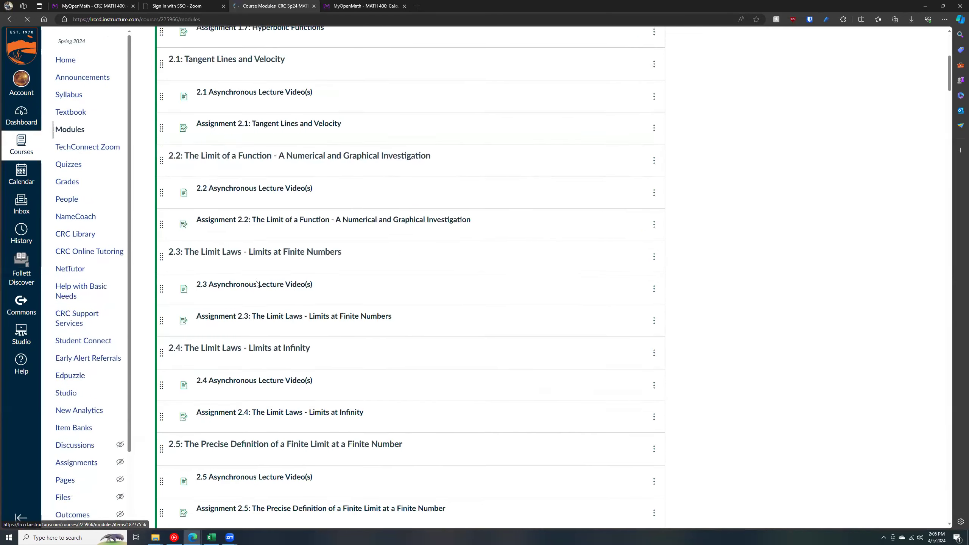
scroll(255, 283, down, 7)
scroll(249, 225, up, 3)
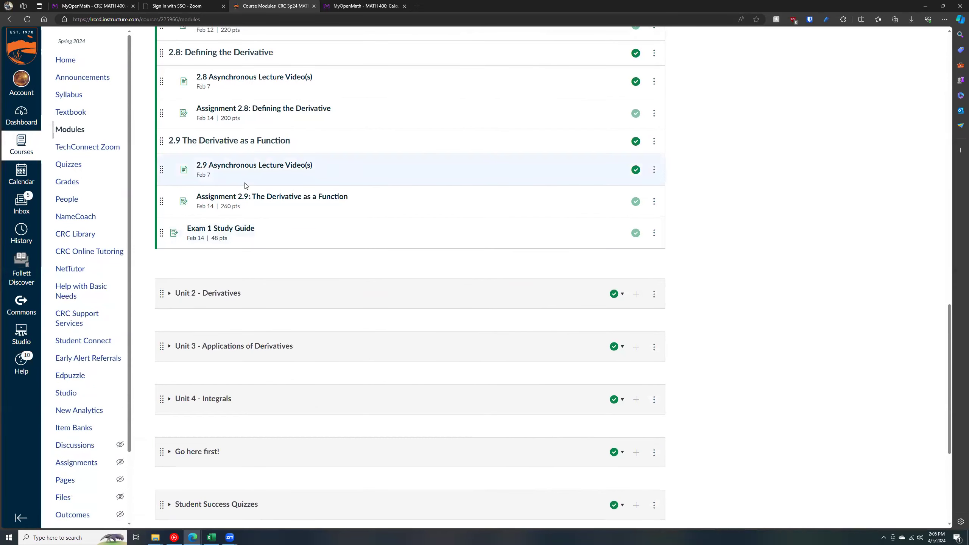
click(253, 202)
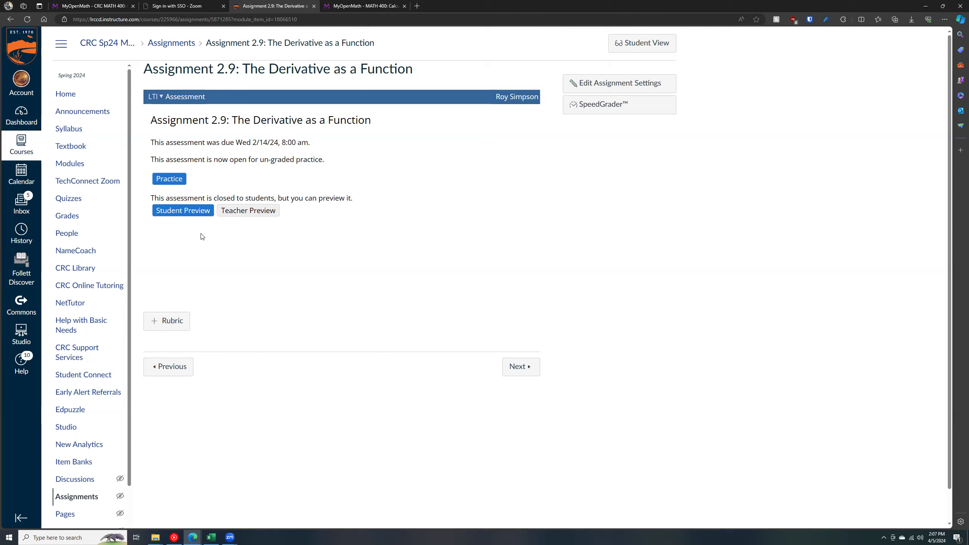
- Switch to the MyOpenMath Calculus I (Fa24) course, expand Chapter 1: Critical Concepts for Calculus, and open the Week 2 assessment's questions
click(76, 9)
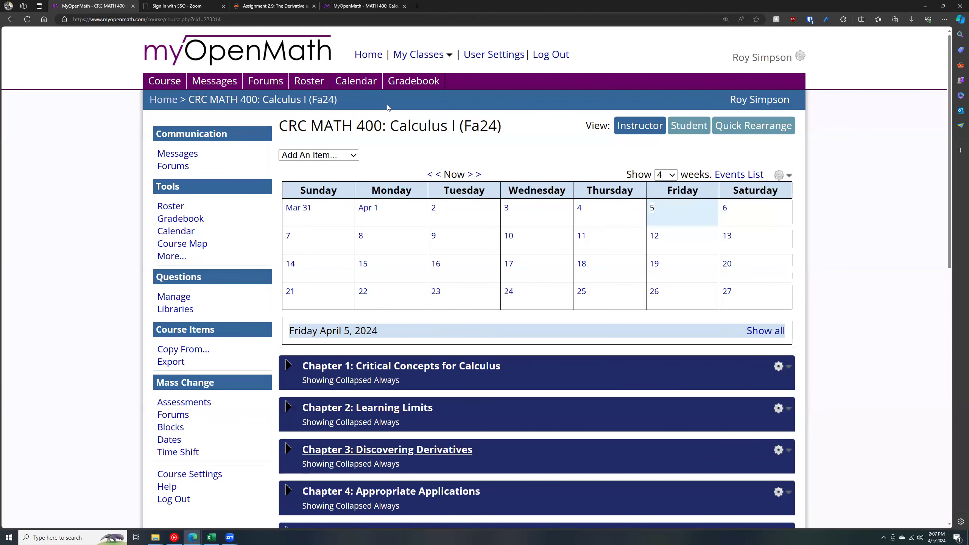
click(325, 365)
scroll(316, 236, down, 5)
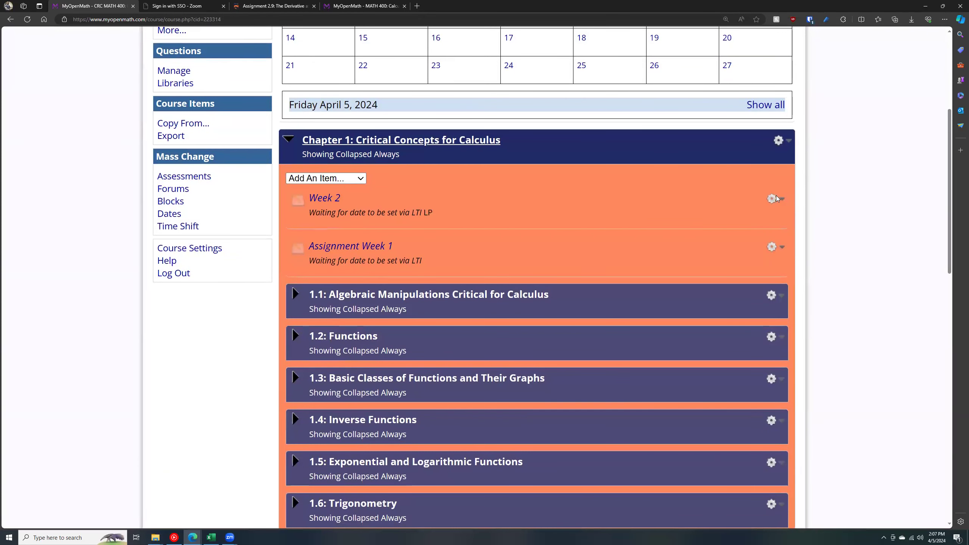
click(774, 205)
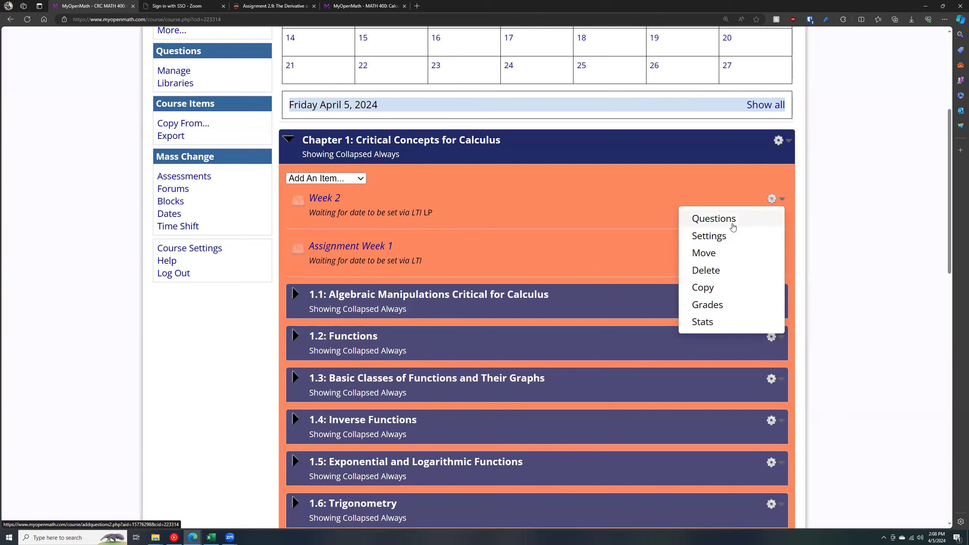
click(733, 227)
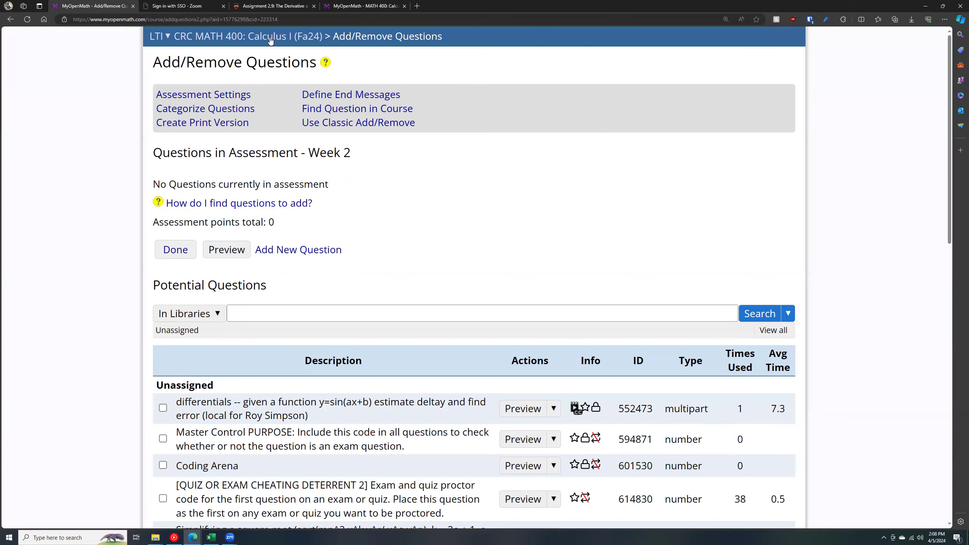
- Go to myopenmath.com, open the MATH 400: Calculus I (Sp24) course, and look through Chapter 5 Investigating Integrals
click(270, 18)
text(myopenmath.com)
key(Return)
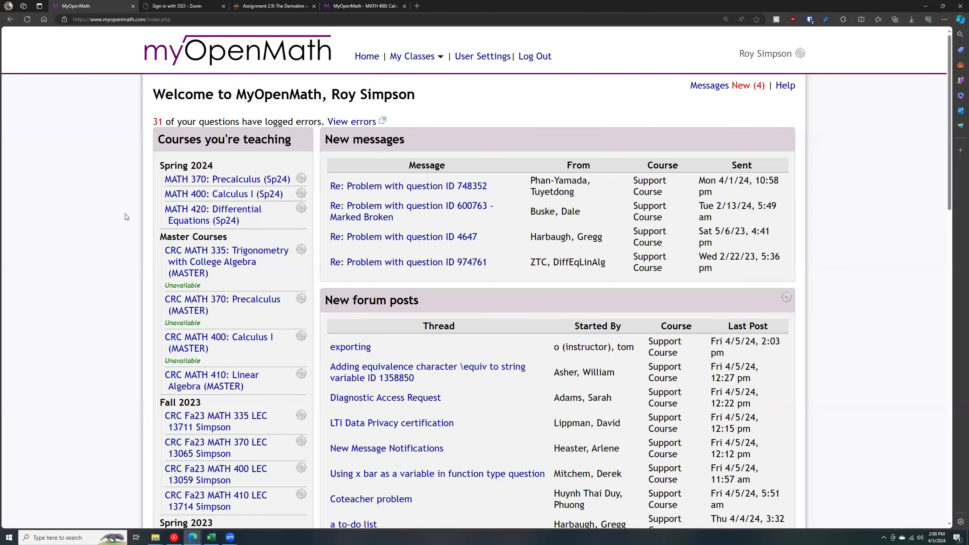
click(187, 195)
scroll(346, 212, down, 2)
scroll(346, 212, down, 5)
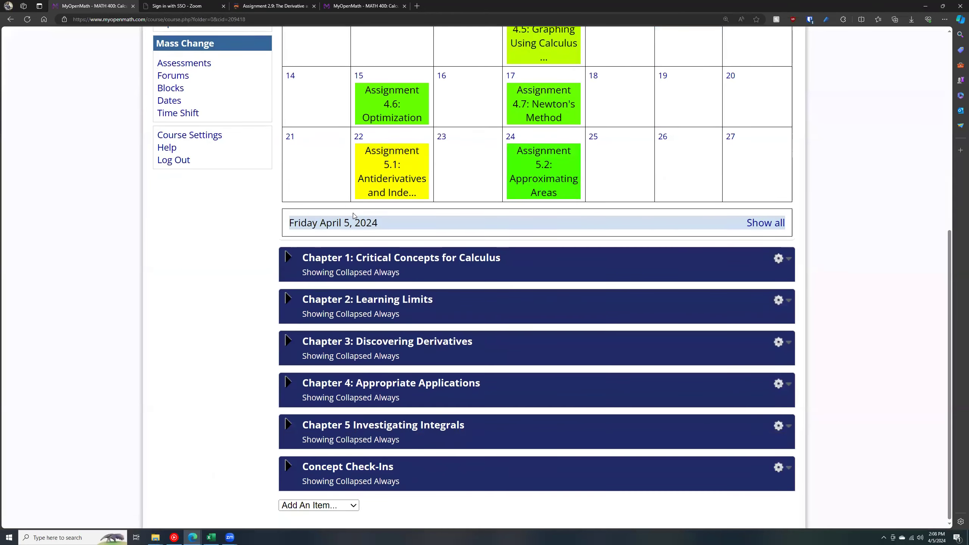
click(350, 436)
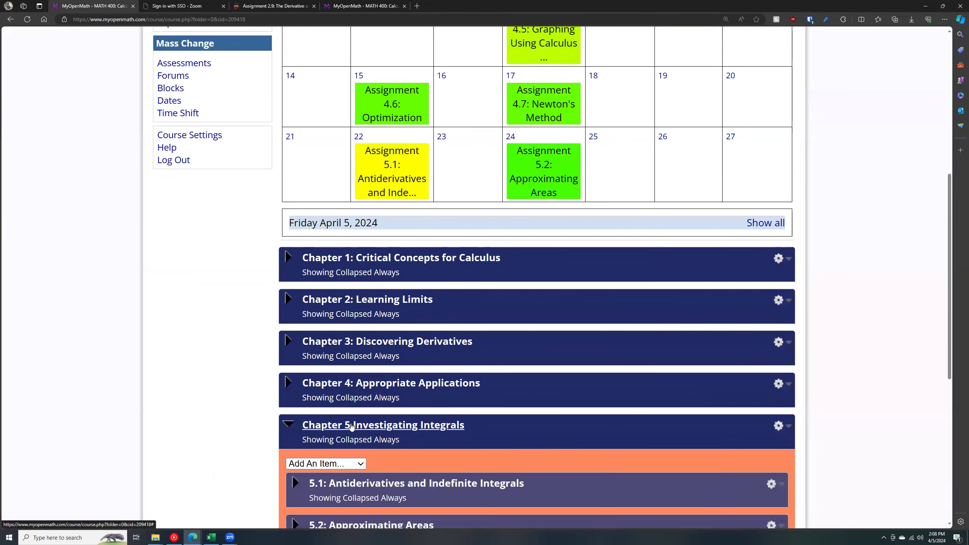
scroll(340, 366, down, 7)
scroll(338, 365, up, 15)
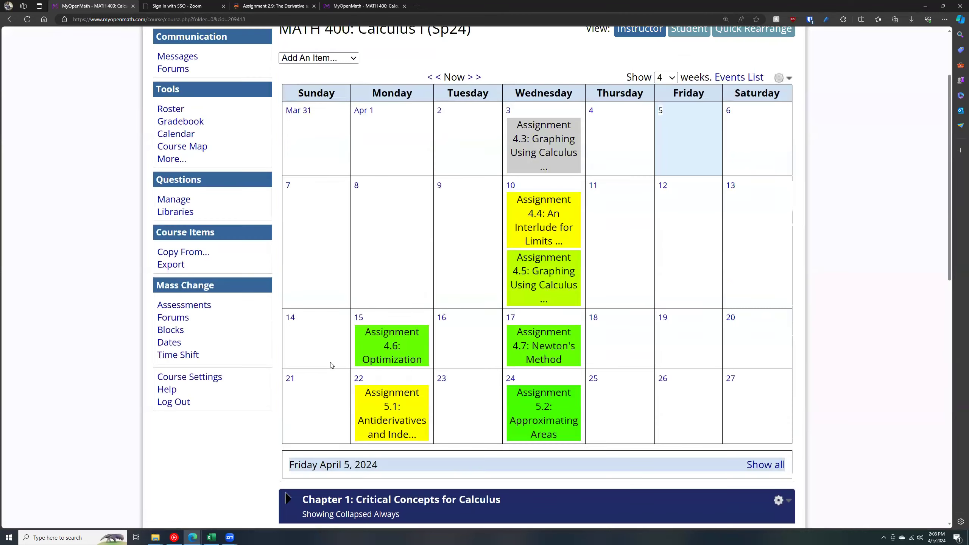
- Switch to the CRC MATH 400: Calculus I (Fa24) course and open the questions of the Week 2 assessment in Chapter 1
click(412, 57)
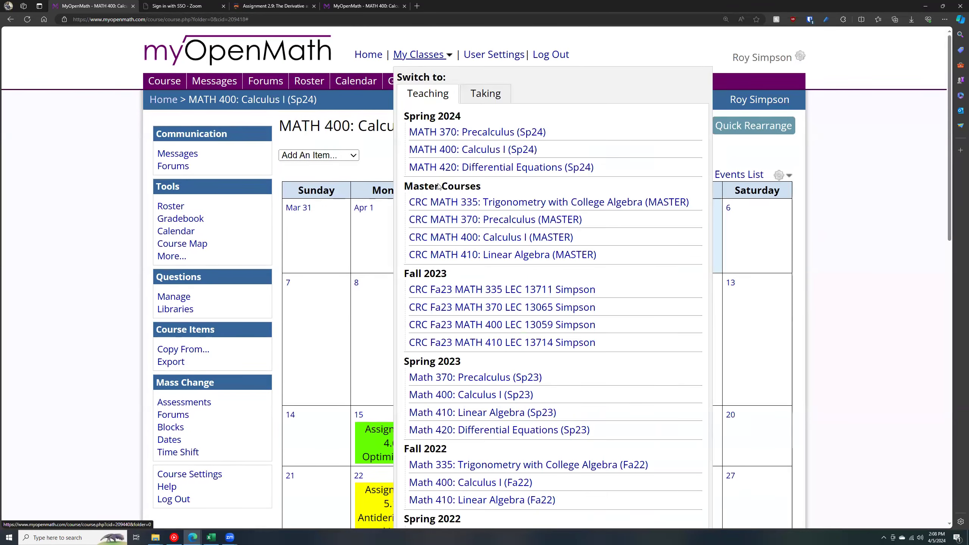
scroll(462, 341, down, 10)
click(463, 341)
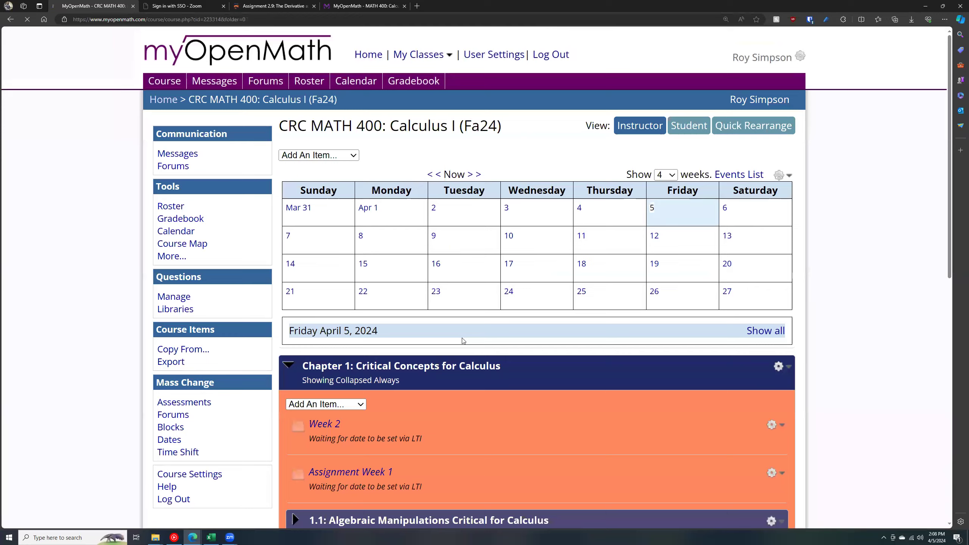
scroll(416, 263, down, 5)
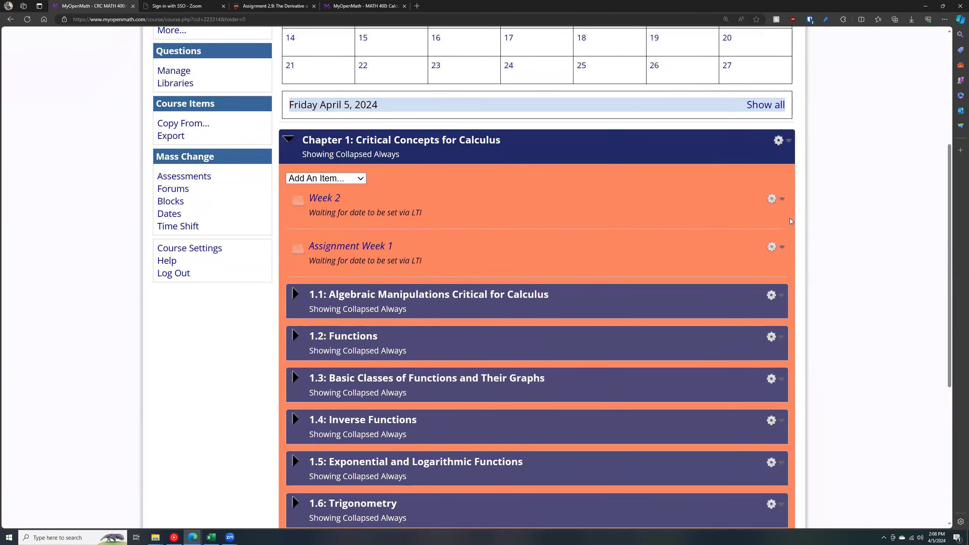
click(772, 198)
click(765, 217)
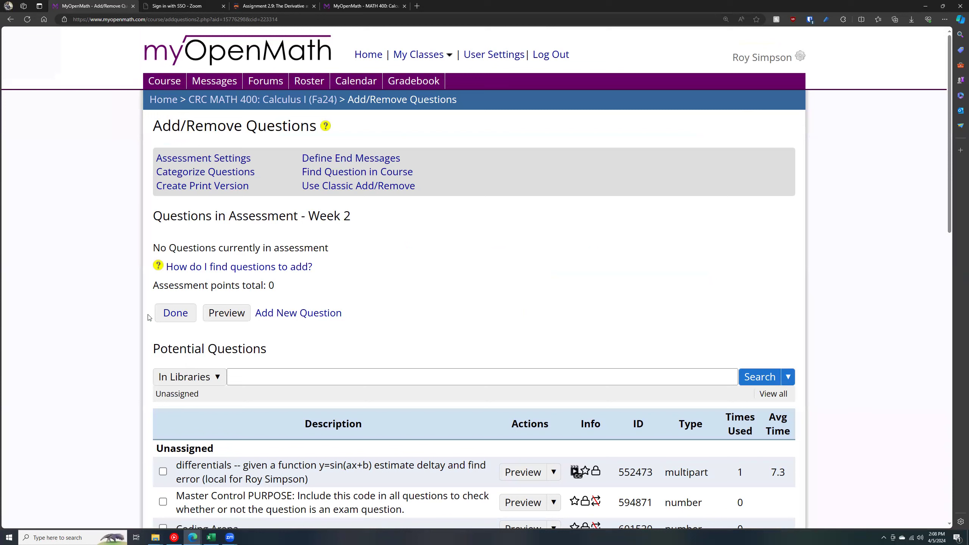
- Start selecting question libraries for the Week 2 assessment and look inside the Finance library, then collapse it
click(215, 376)
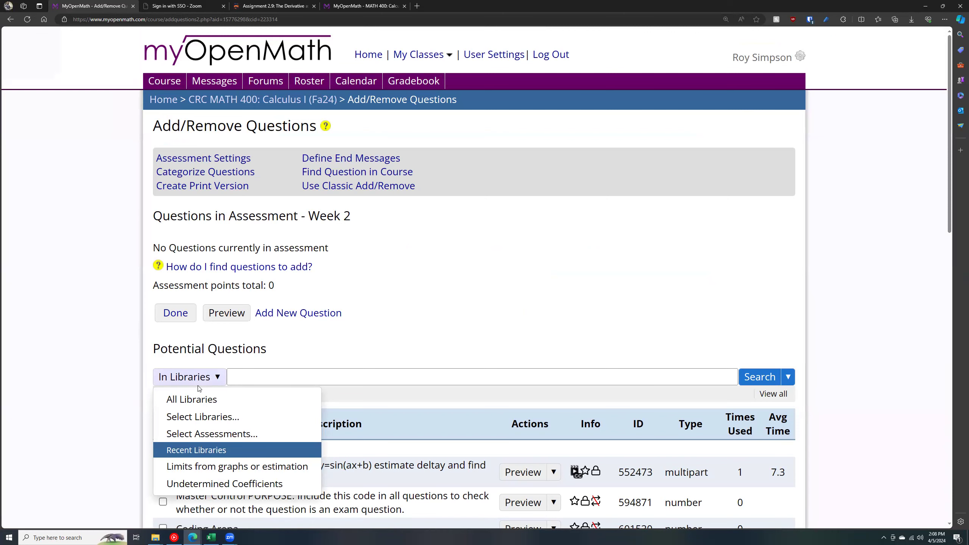
click(203, 418)
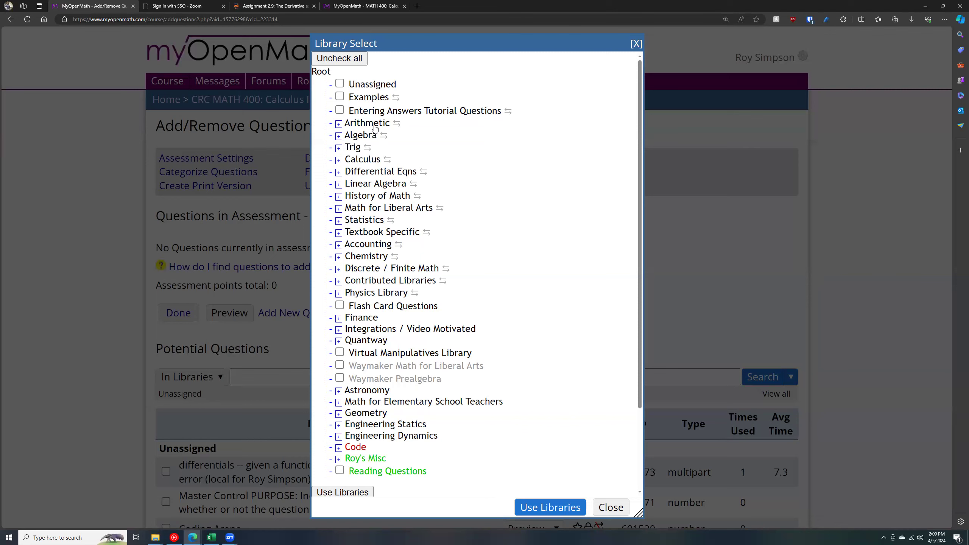
click(339, 319)
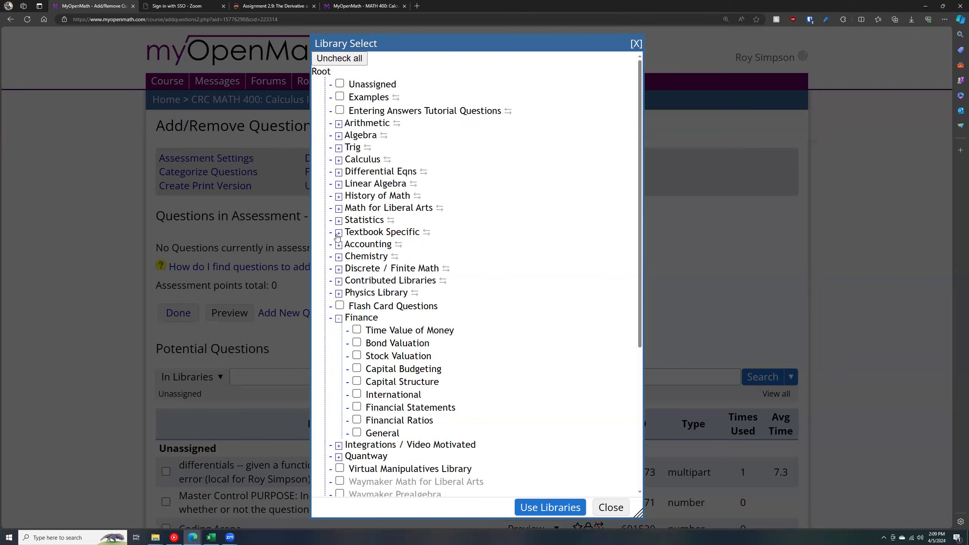
click(338, 318)
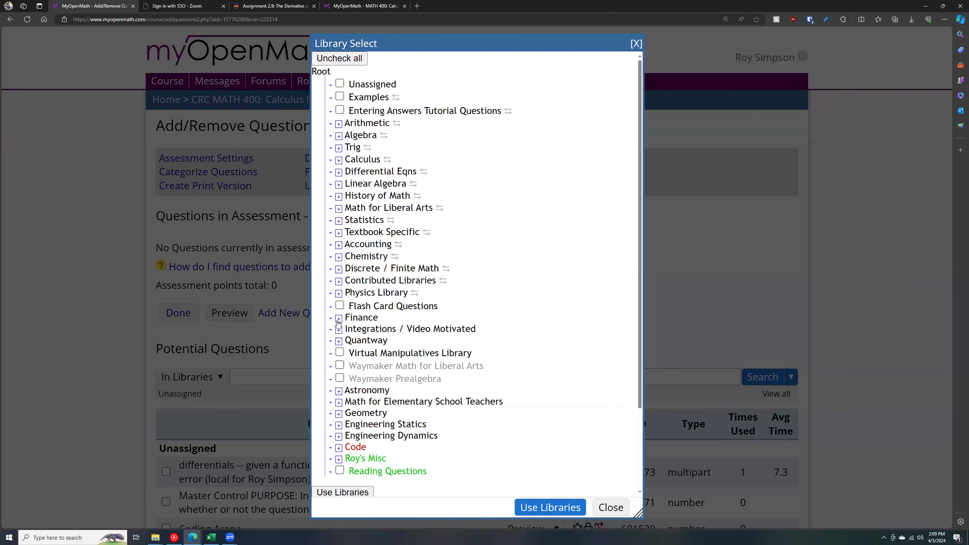
- Examine the Textbook Specific question libraries and close the library selection without choosing any
click(338, 232)
scroll(368, 233, down, 4)
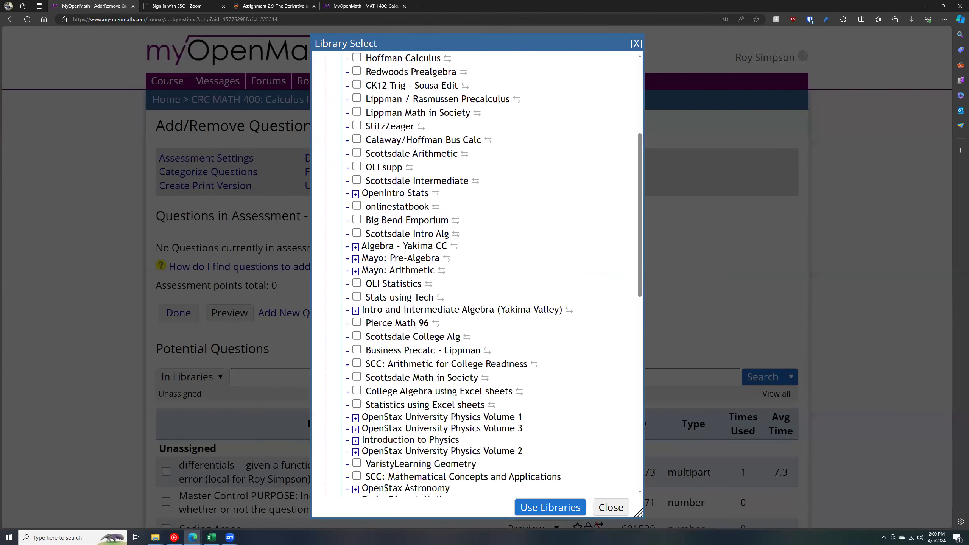
scroll(371, 230, down, 2)
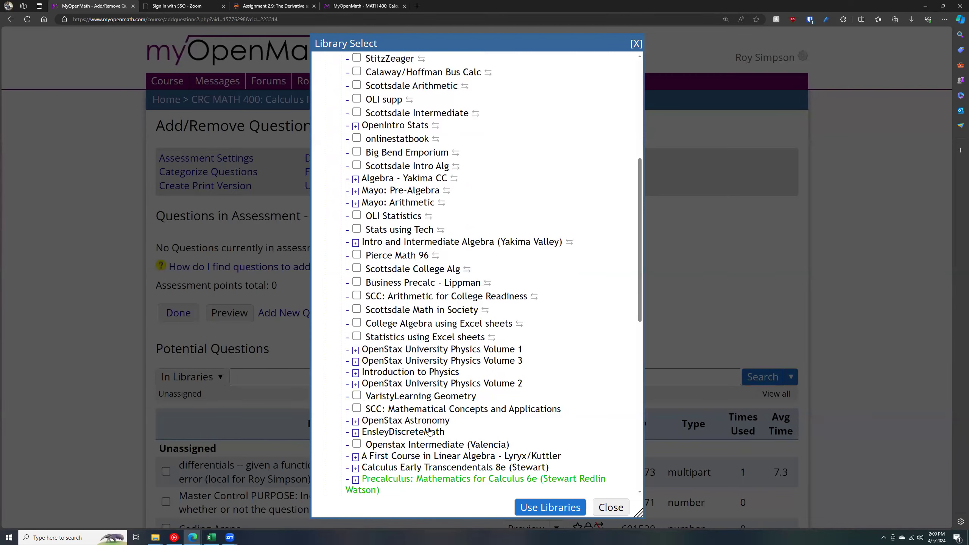
scroll(429, 431, down, 6)
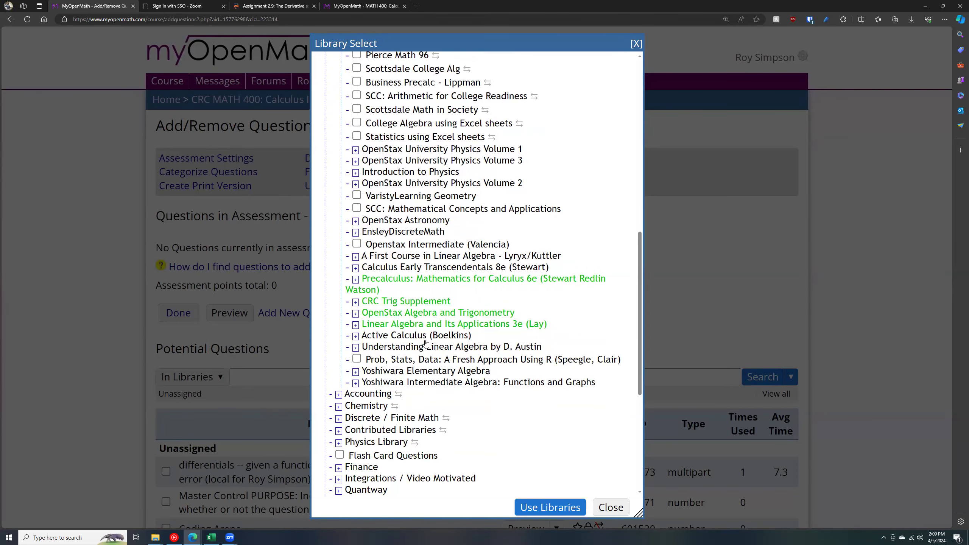
scroll(421, 302, up, 2)
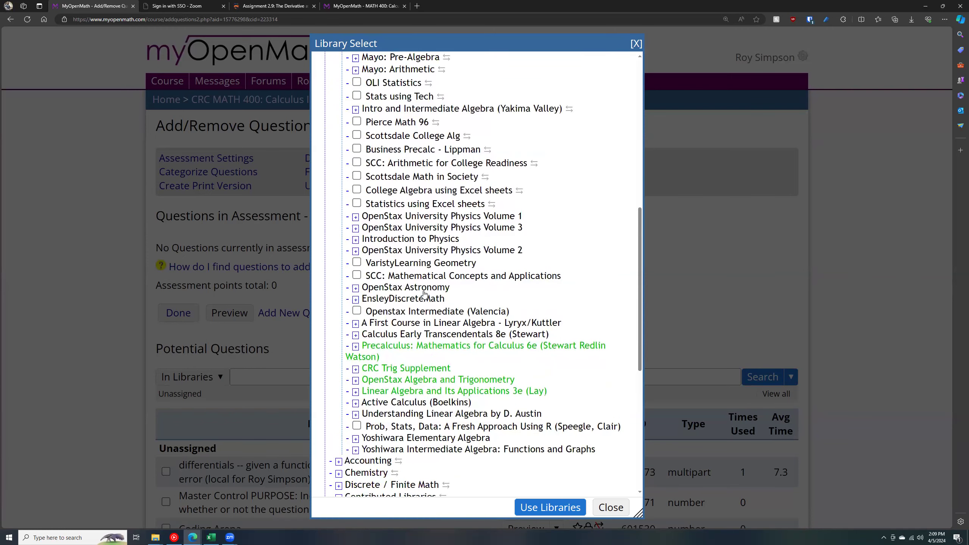
scroll(433, 299, up, 2)
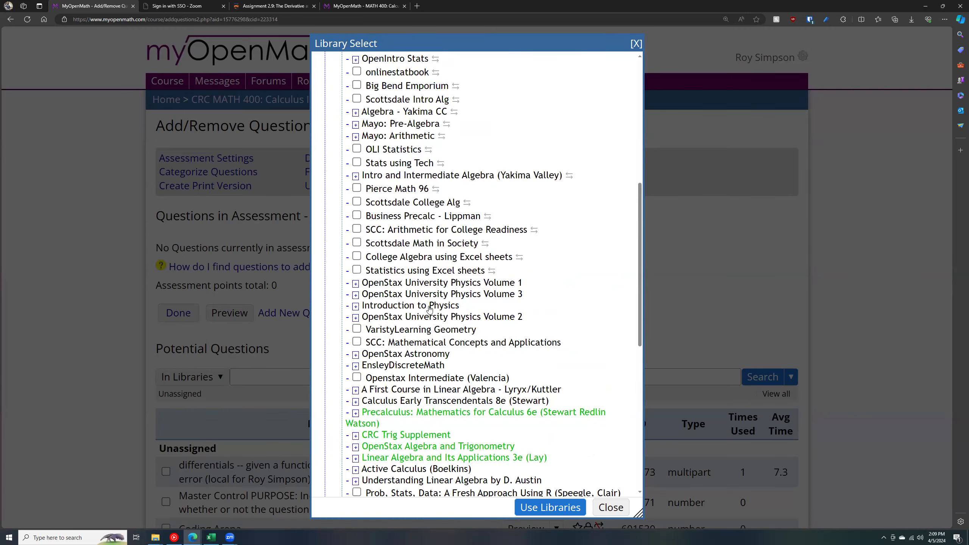
scroll(432, 206, up, 2)
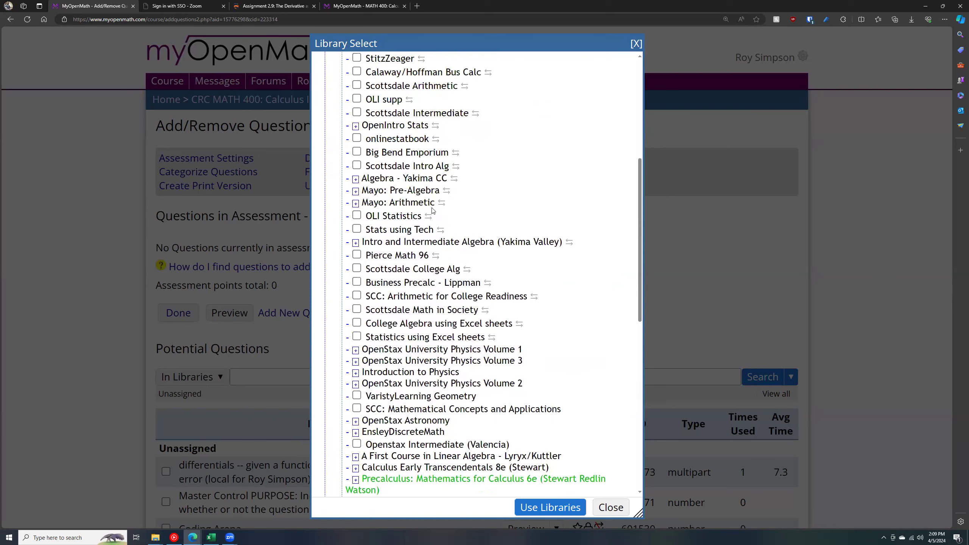
click(636, 44)
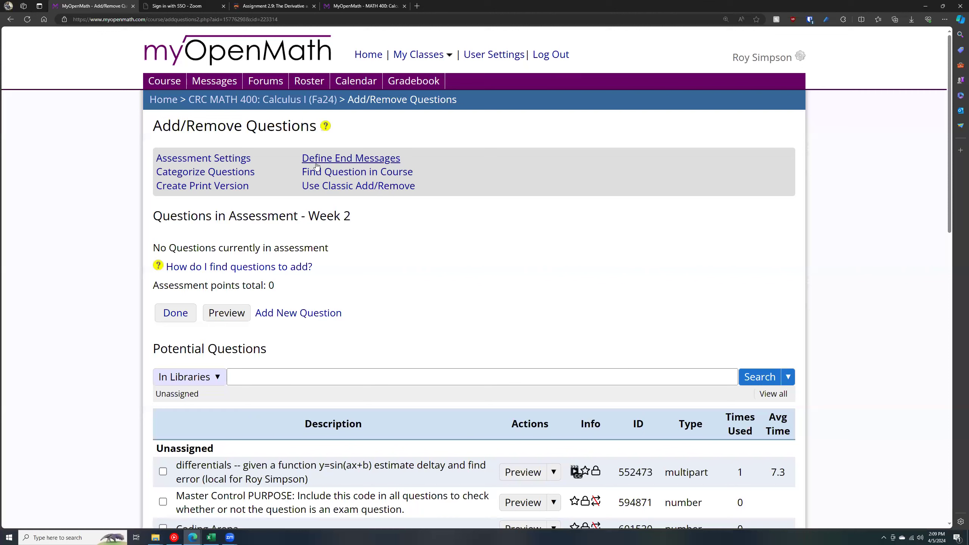
- Return to the MyOpenMath home page through the Fa24 course page and examine the course list and new forum posts
click(215, 101)
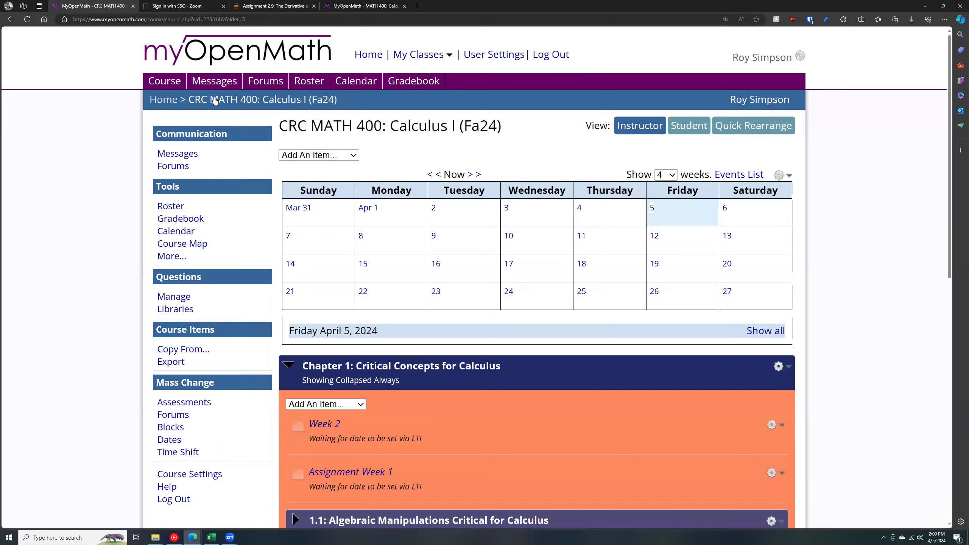
click(163, 100)
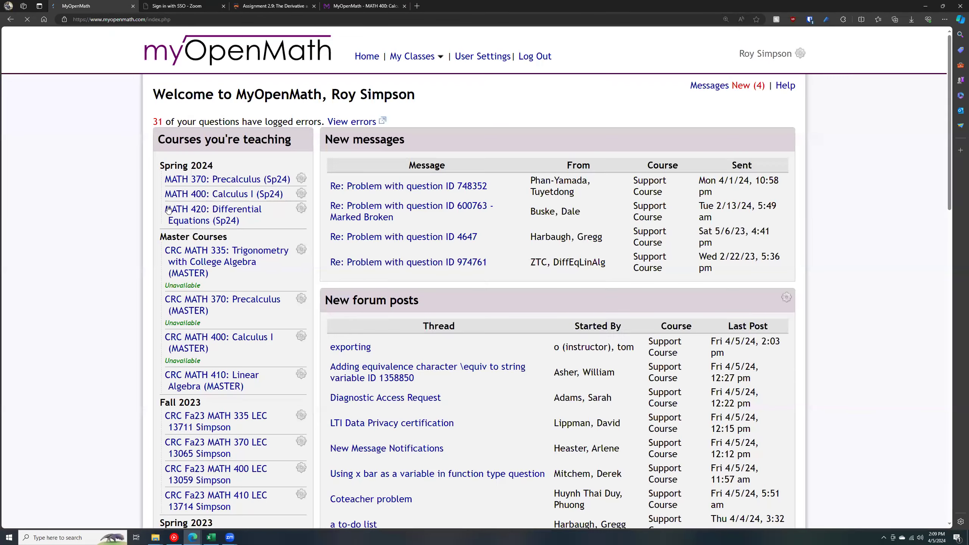
scroll(229, 191, down, 8)
scroll(242, 186, up, 6)
scroll(241, 186, up, 2)
scroll(344, 114, down, 5)
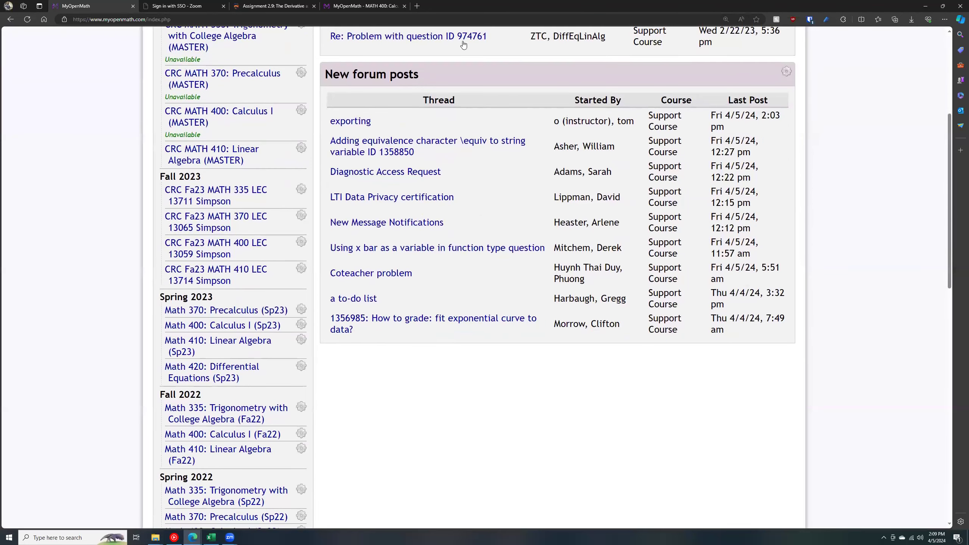
drag(417, 73, 328, 76)
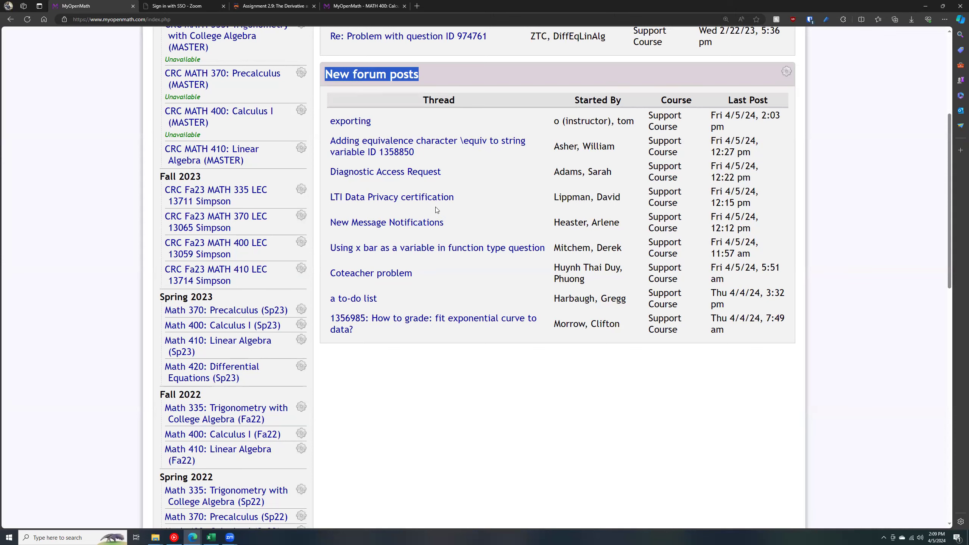
scroll(433, 191, up, 4)
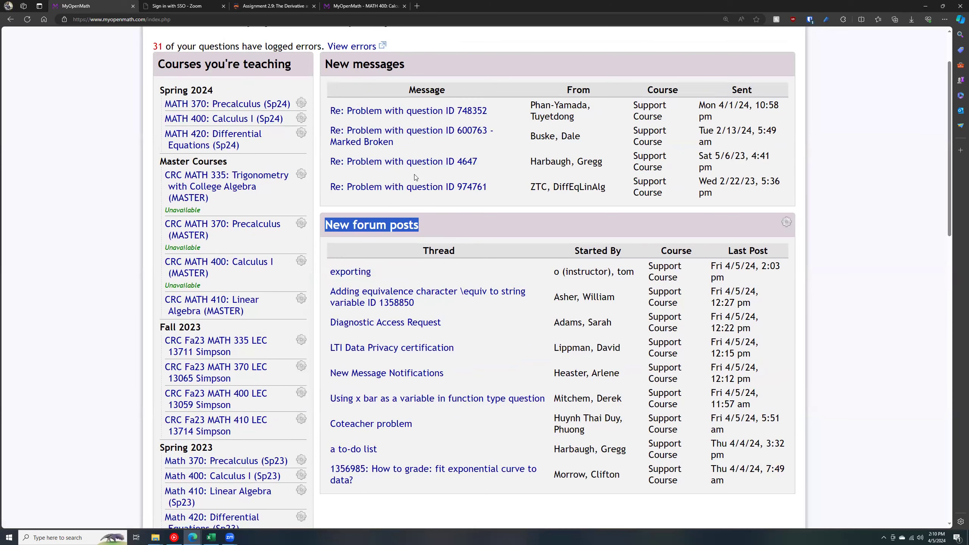
- Open the Support Course forums and search all thread subjects for "economics"
scroll(318, 197, down, 20)
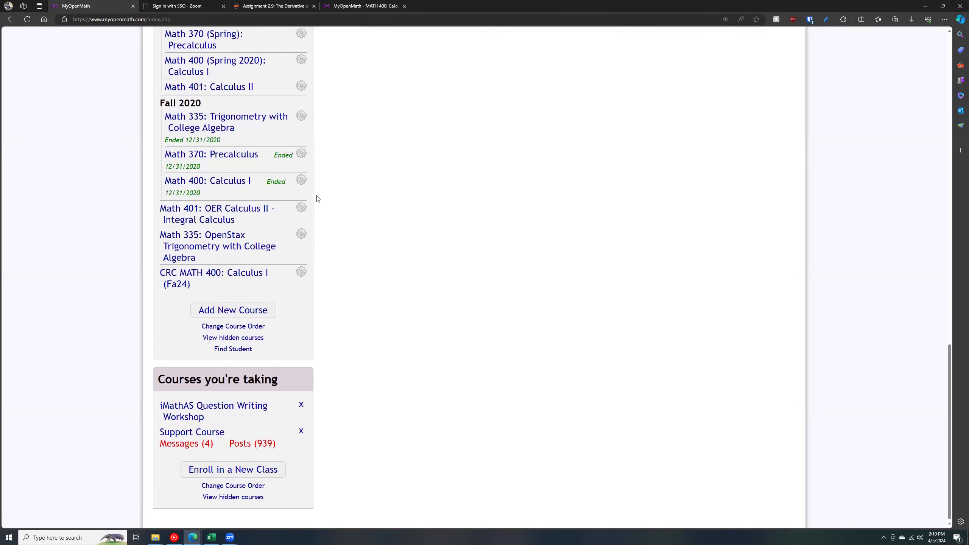
click(194, 437)
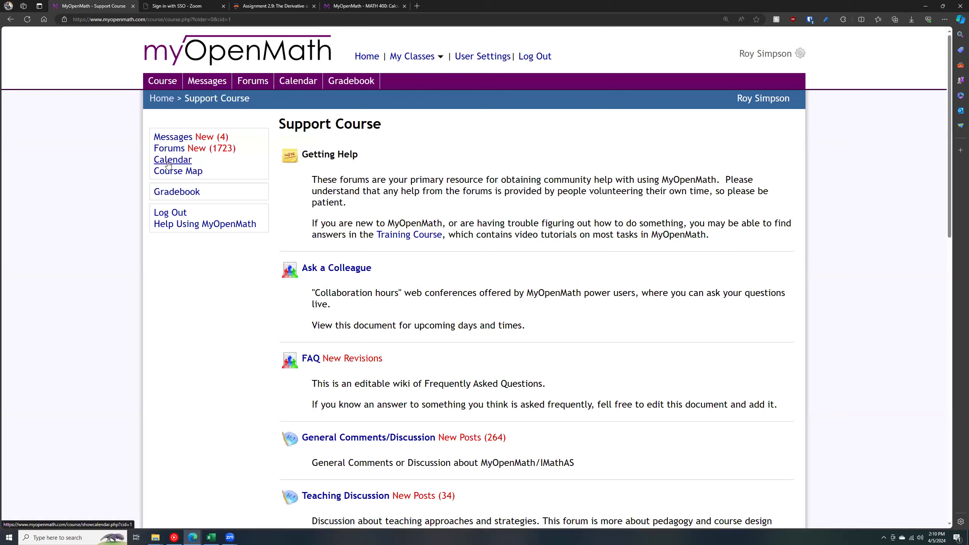
click(166, 150)
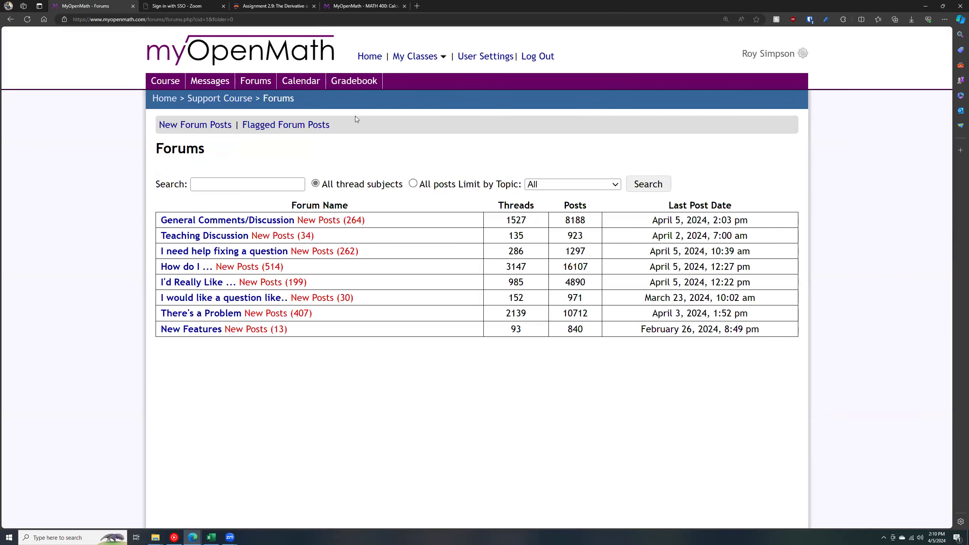
click(216, 182)
text(economics)
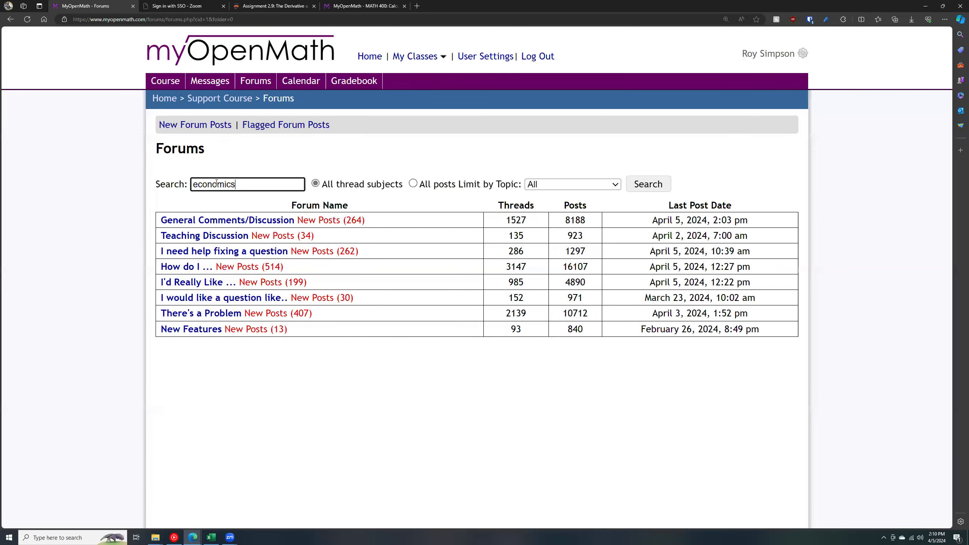
key(Return)
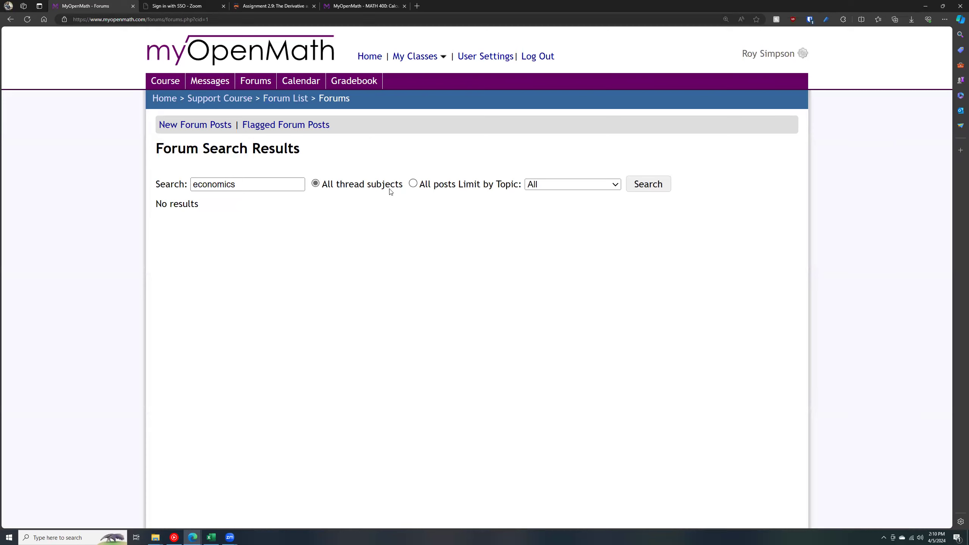
click(413, 183)
click(316, 185)
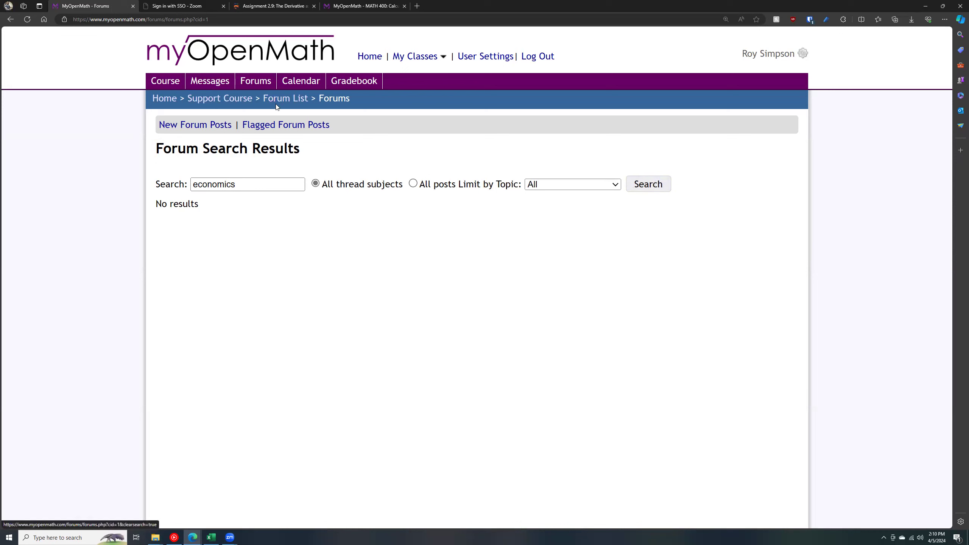
- Return to the home page through the forum list and open the Week 2 assessment's questions in CRC MATH 400: Calculus I (Fa24)
click(285, 100)
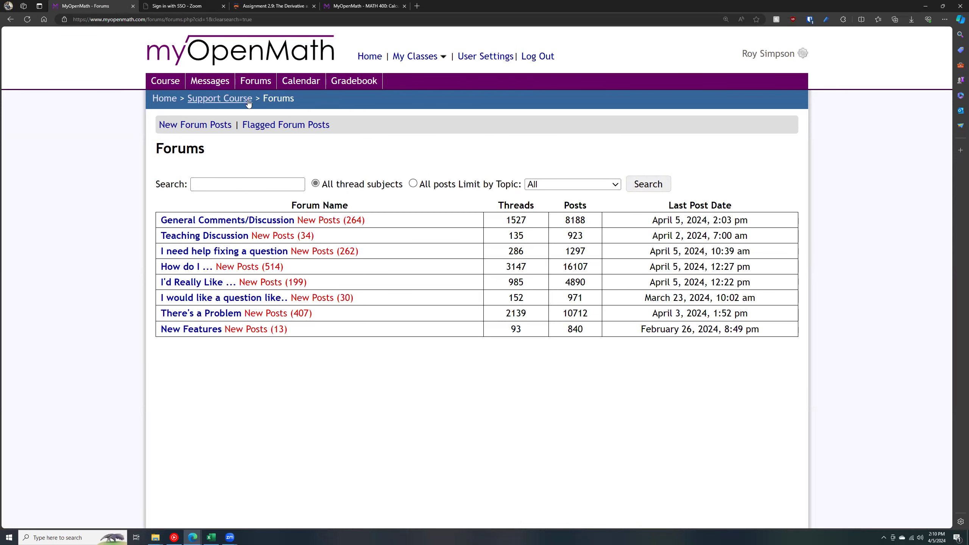
click(165, 98)
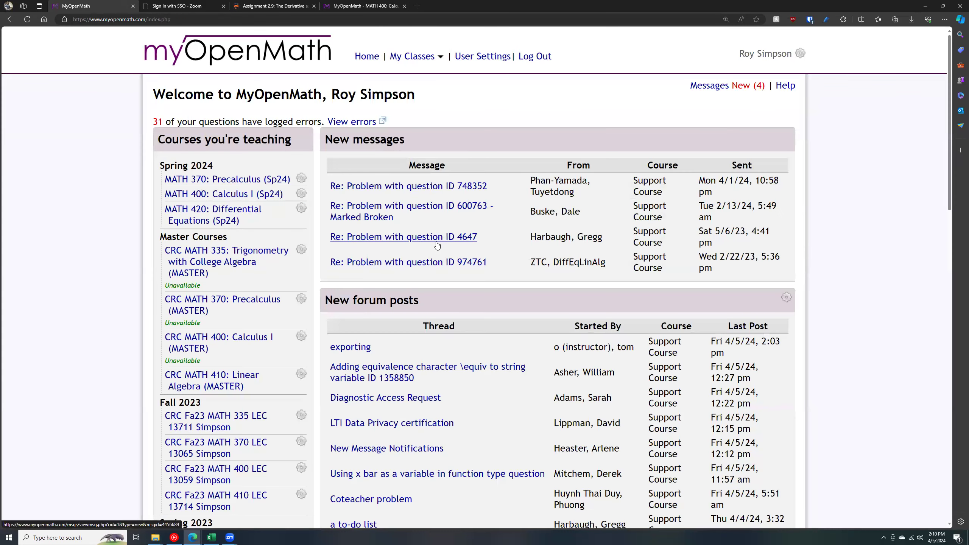
scroll(246, 264, down, 15)
scroll(246, 264, down, 5)
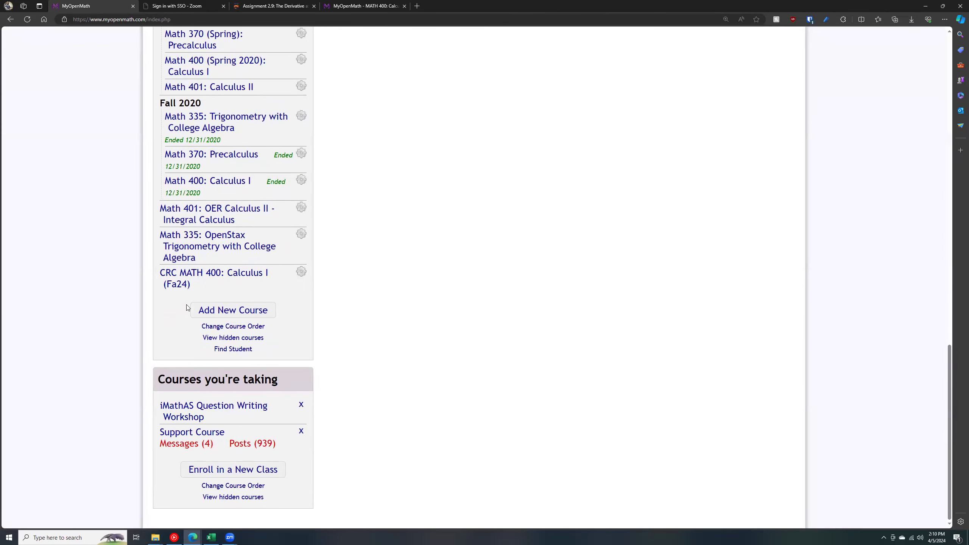
click(201, 278)
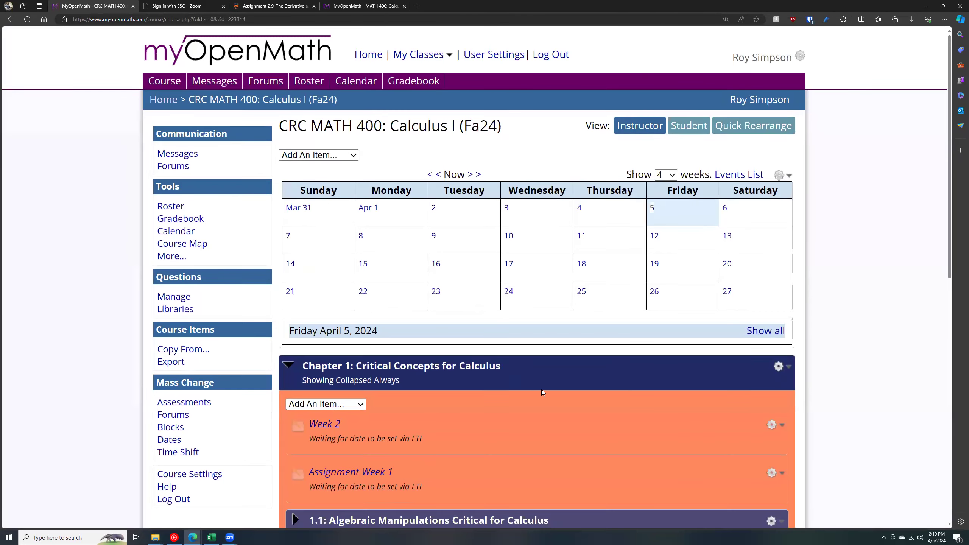
scroll(541, 389, down, 4)
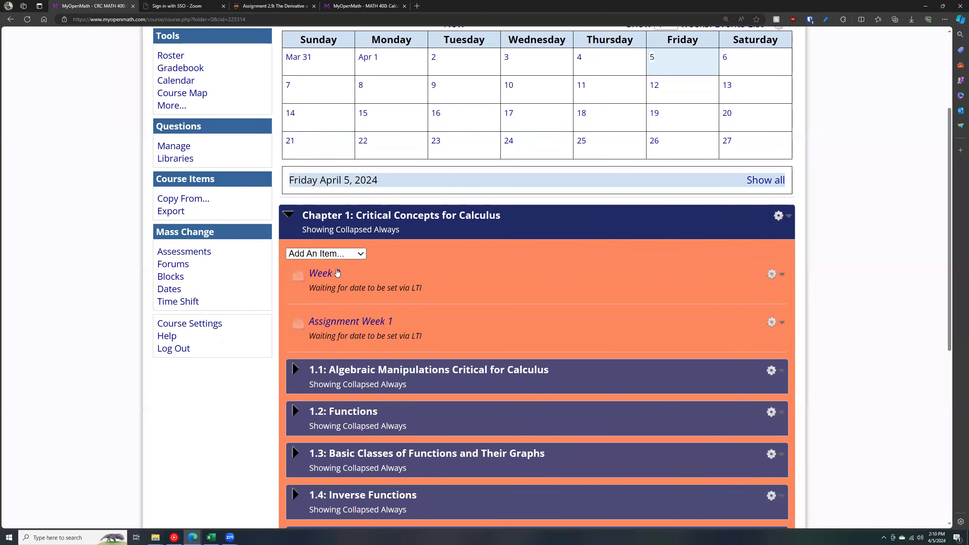
click(771, 273)
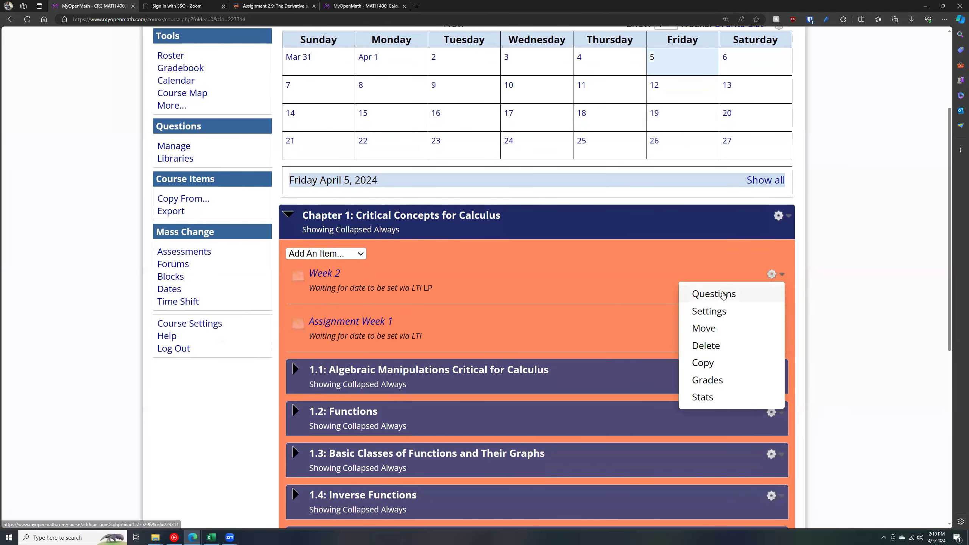
click(713, 294)
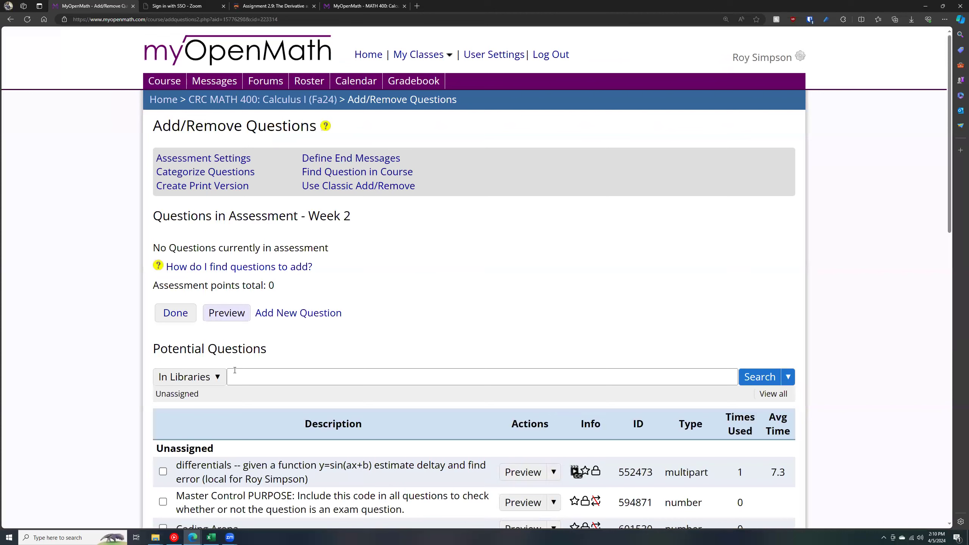
- Search all question libraries for "economics" among the potential questions of the Week 2 assessment
click(223, 376)
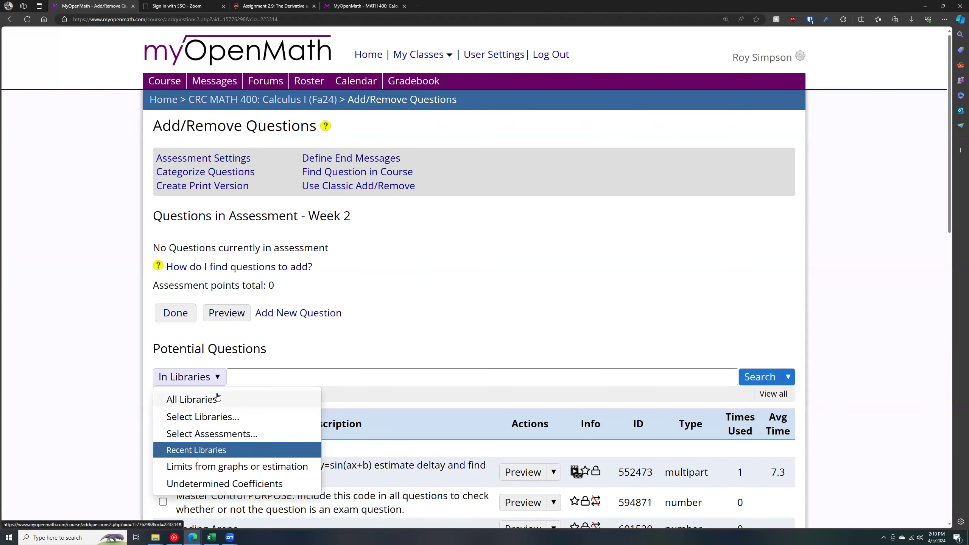
click(217, 399)
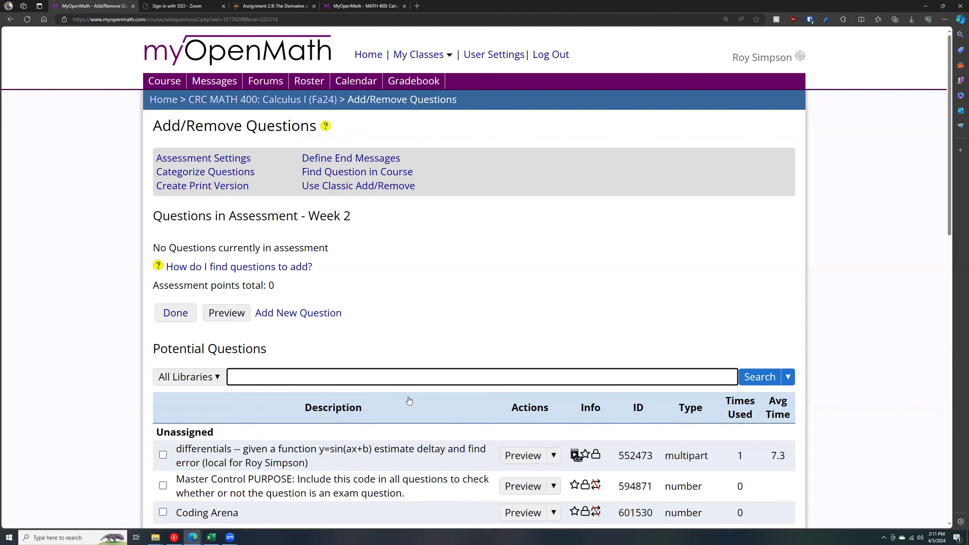
text(economics)
key(Return)
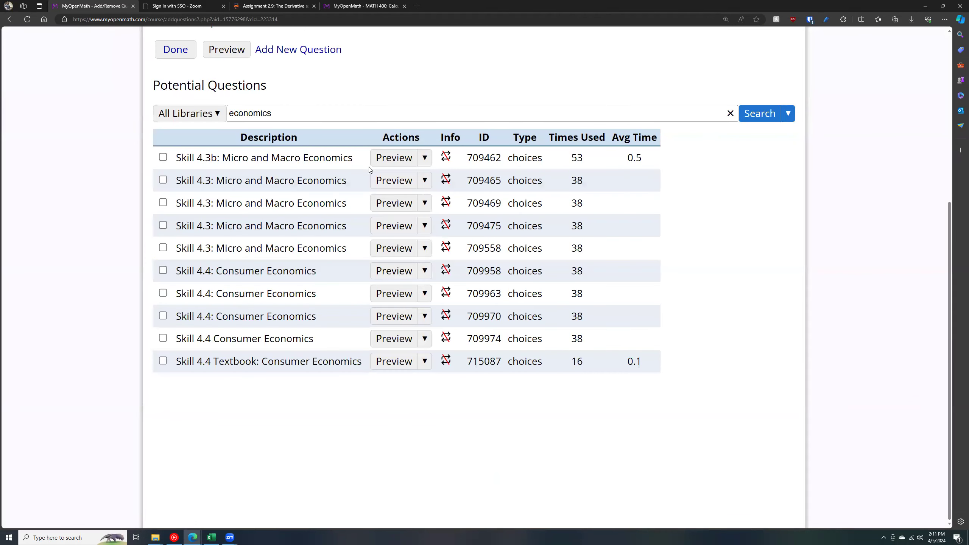
- Preview the economics questions one after another, starting with Skill 4.3b: Micro and Macro Economics, and return to the question list
click(388, 161)
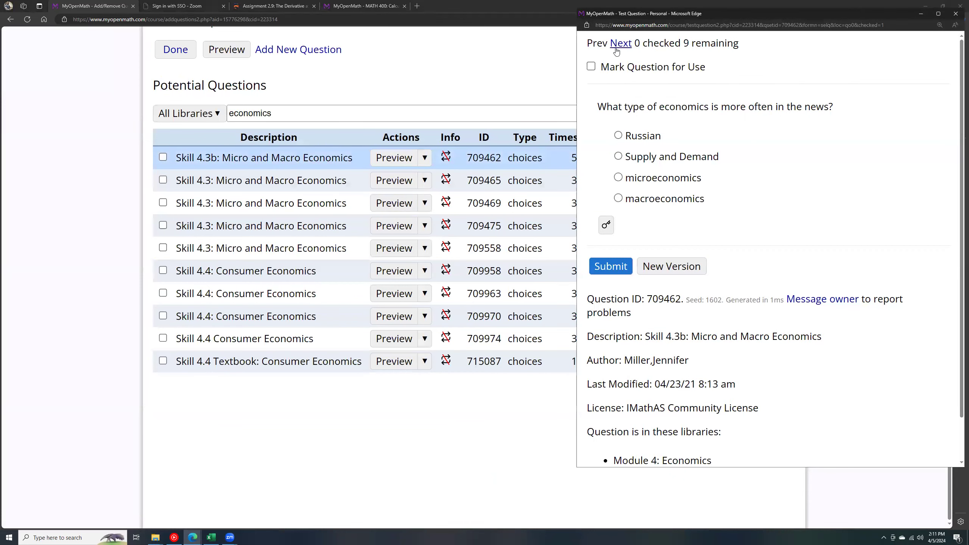
click(621, 43)
click(621, 43)
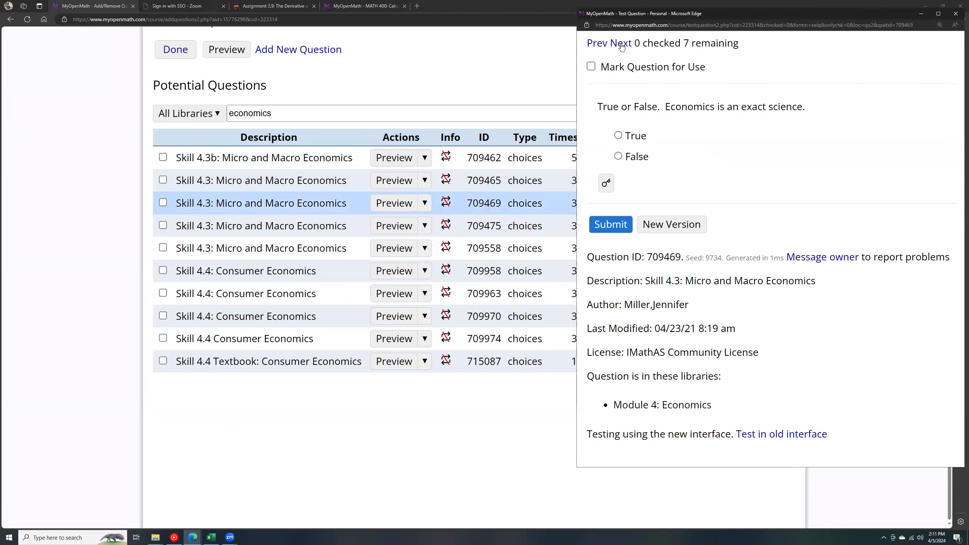
click(621, 44)
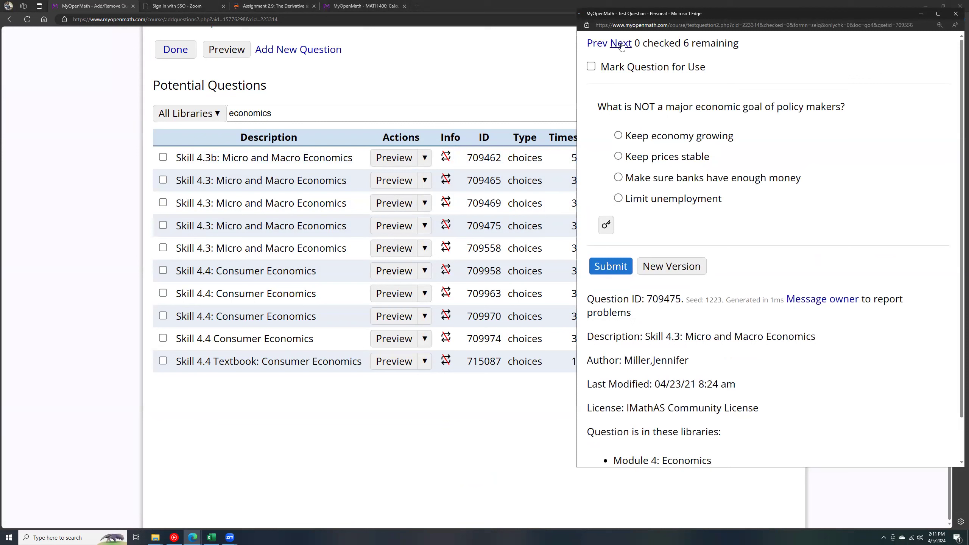
click(620, 44)
click(621, 43)
click(621, 43)
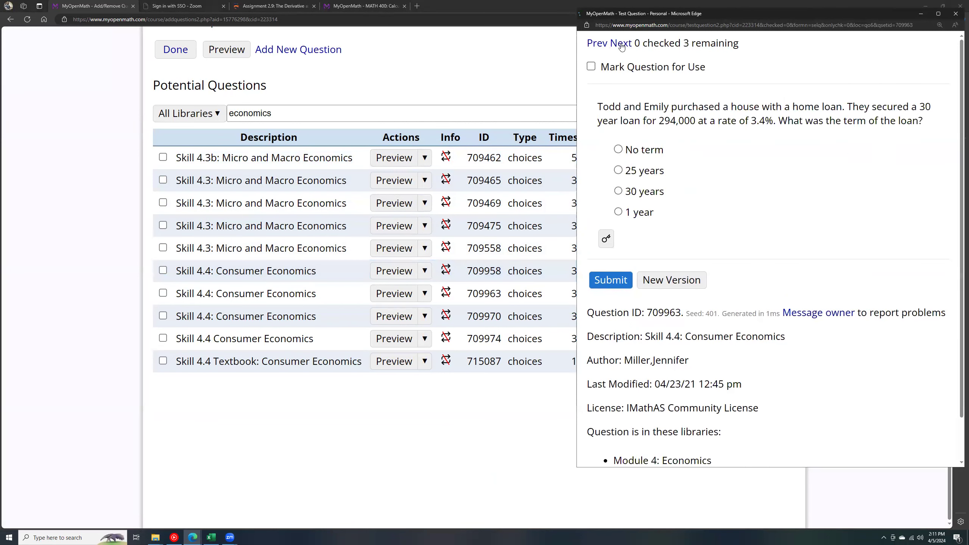
click(621, 43)
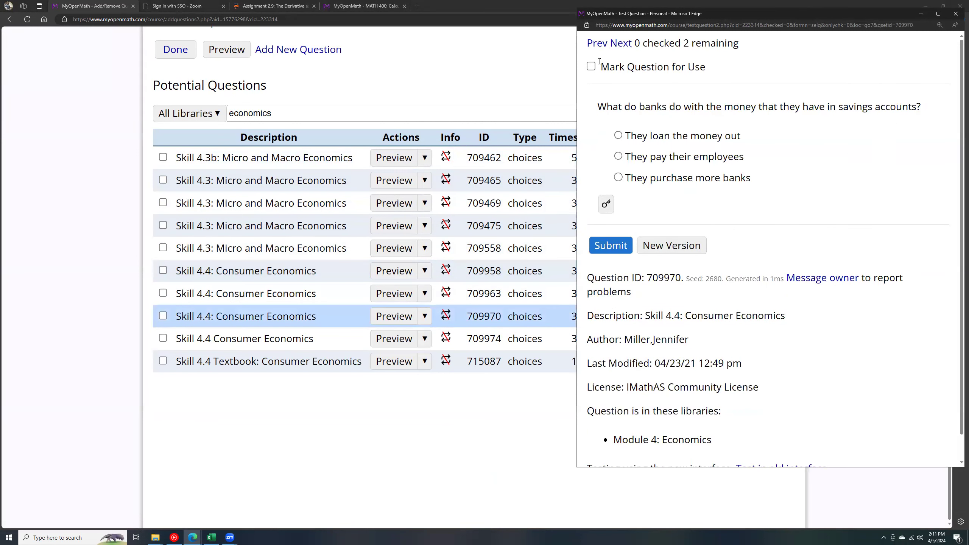
click(74, 133)
- Change the search across all libraries to "econ" and examine the matching questions
scroll(119, 152, up, 1)
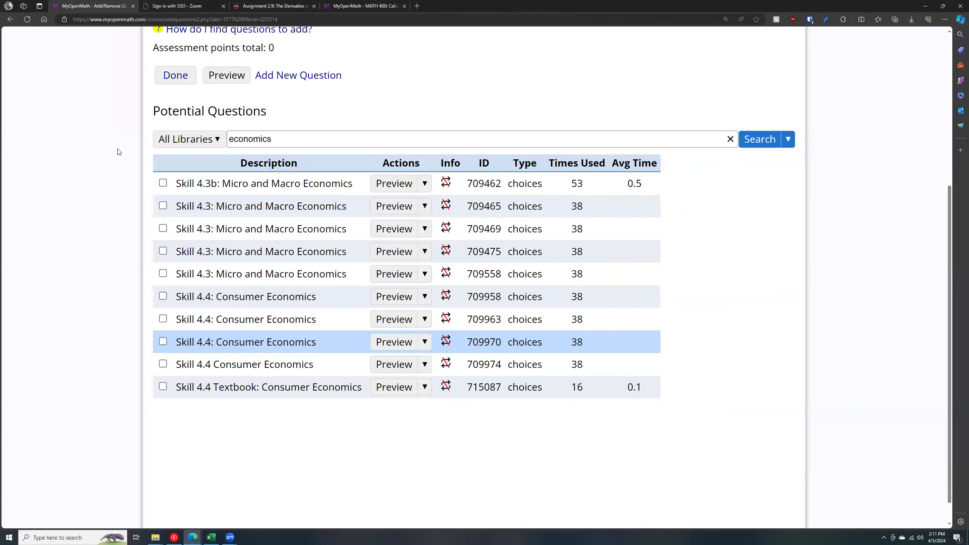
scroll(119, 152, up, 6)
click(294, 378)
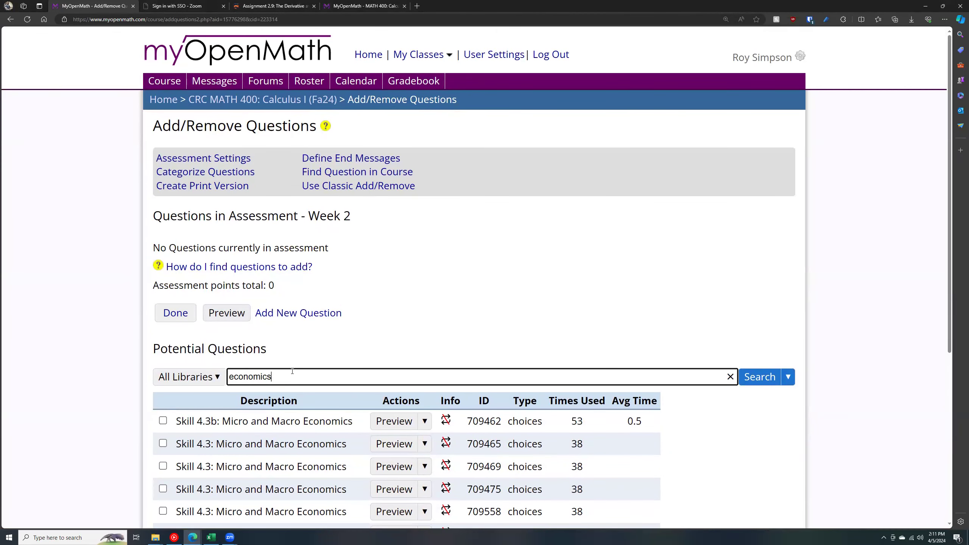
double_click(262, 377)
text(econ)
key(Return)
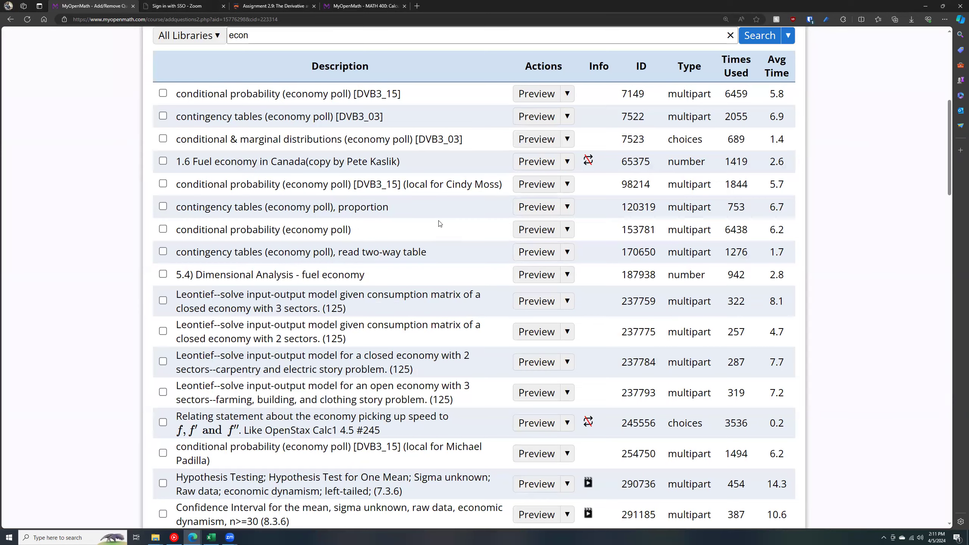
scroll(439, 223, up, 5)
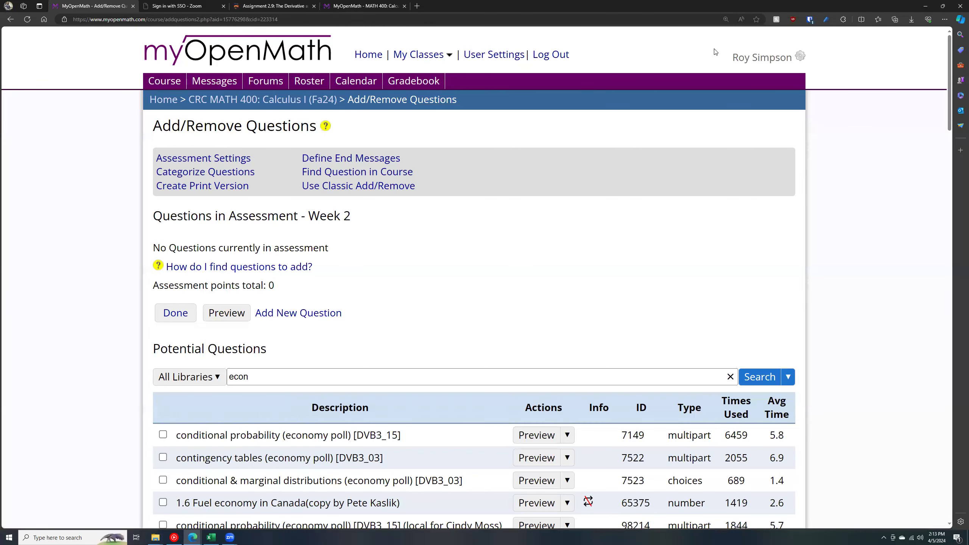
- View the user profile settings, close them without changes and log out of MyOpenMath
click(800, 57)
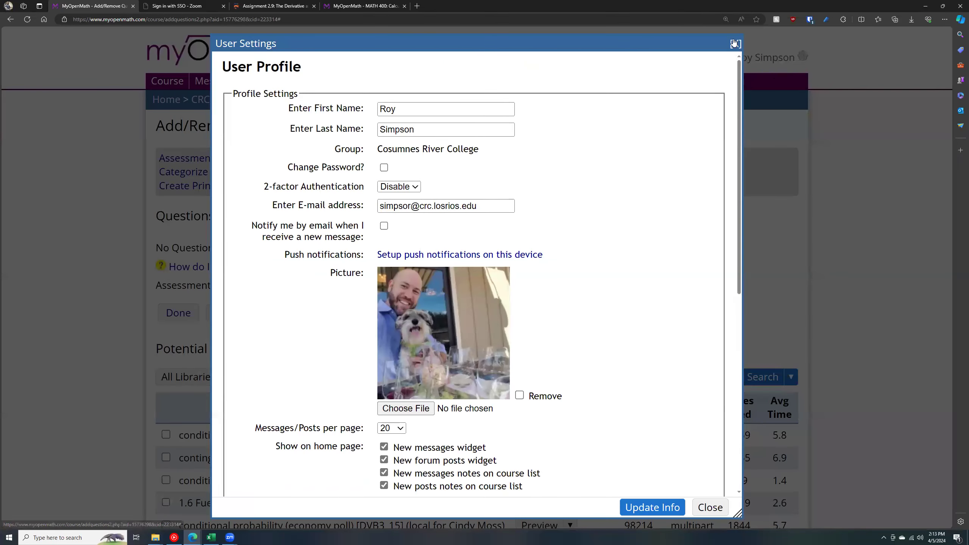
click(733, 41)
click(570, 56)
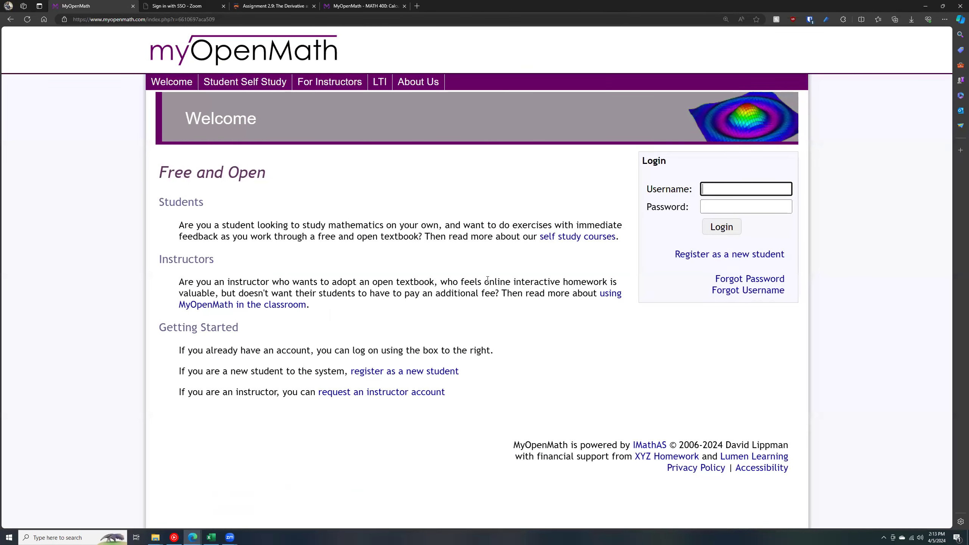
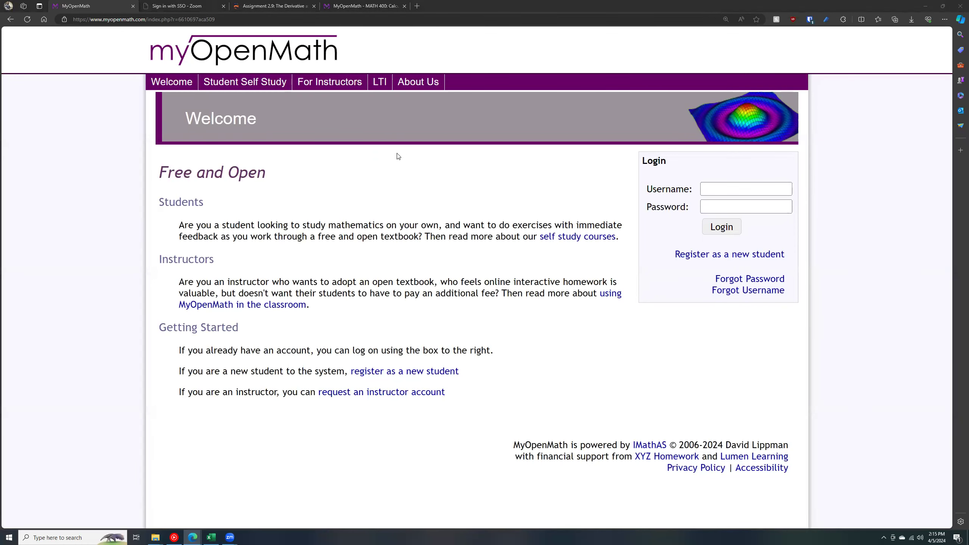
- Move the LibreTexts page on implicit differentiation into the main browser window and show the MATH 400: Calculus I (Sp24) course page
key(alt+Tab)
drag(369, 41, 370, 5)
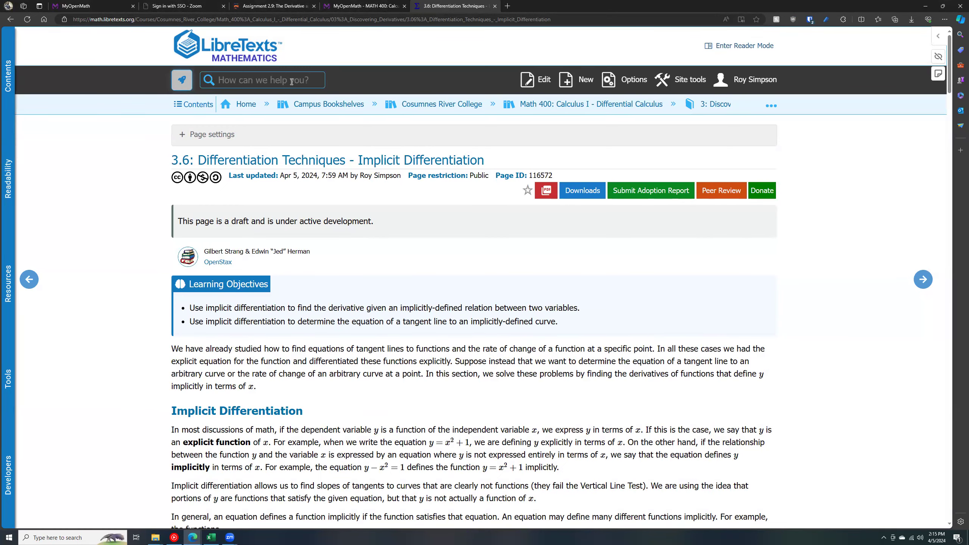
click(364, 6)
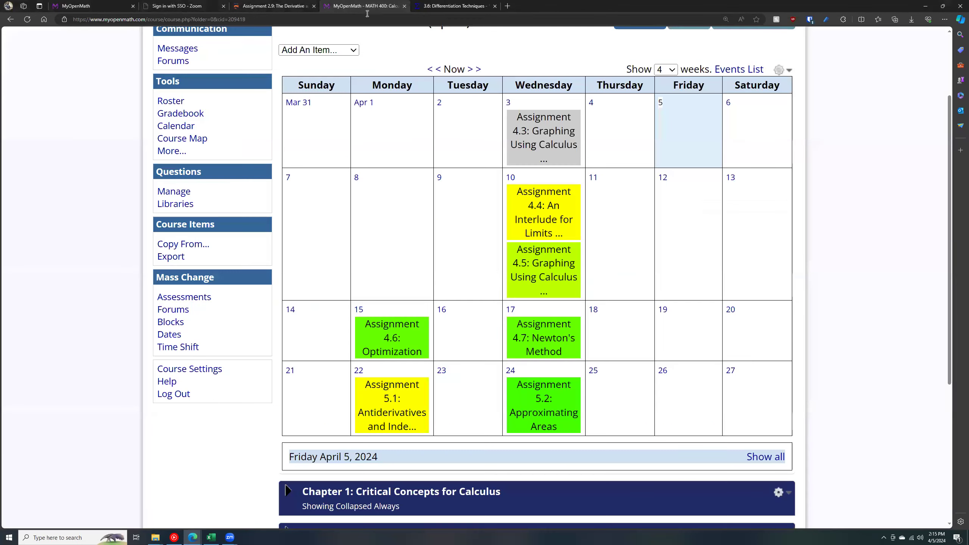
scroll(385, 242, up, 3)
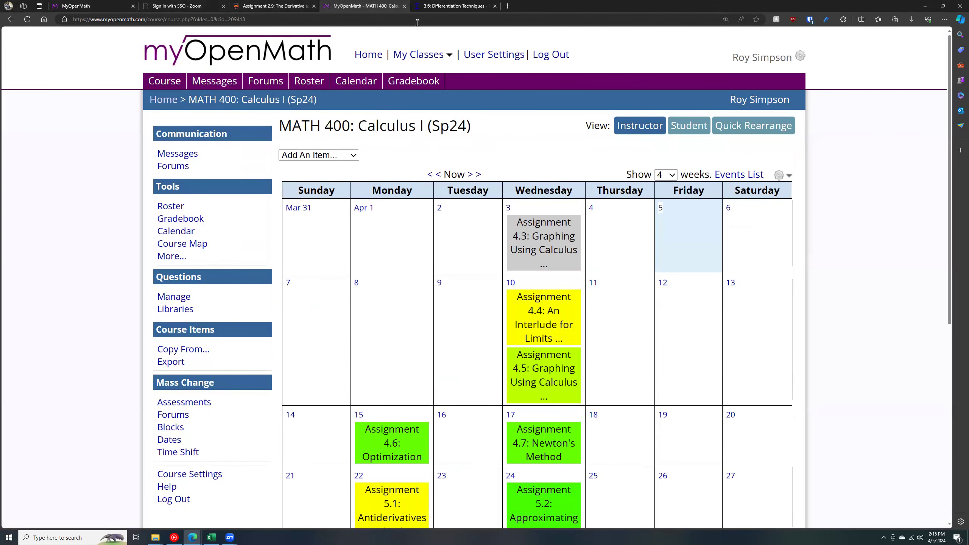
- Examine the PDF and download options of the LibreTexts implicit differentiation page, and return to the MATH 400: Calculus I (Sp24) course
click(435, 7)
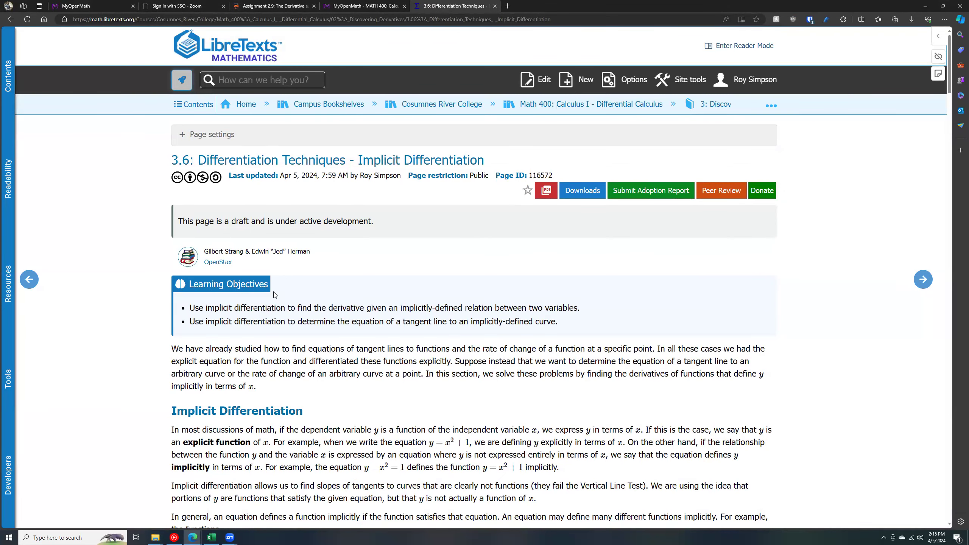
click(545, 192)
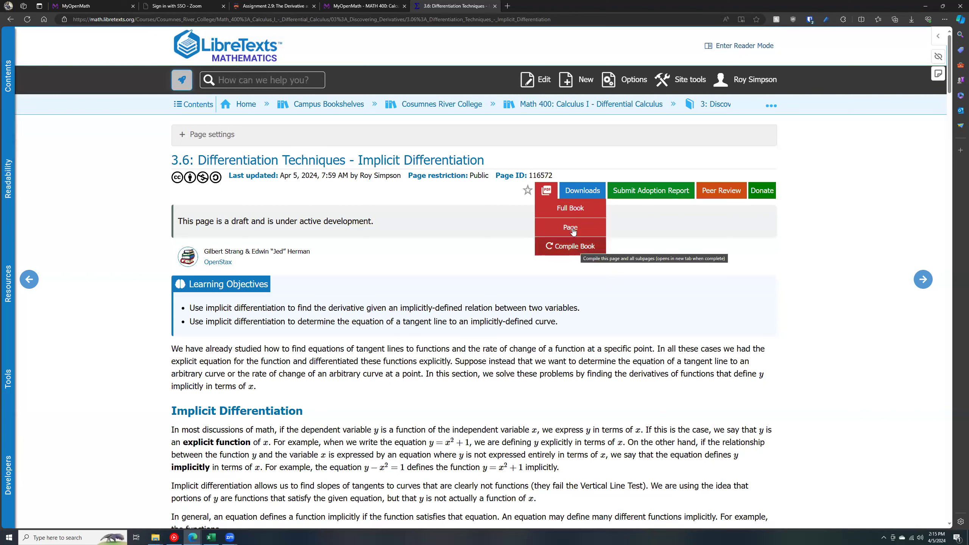
click(582, 190)
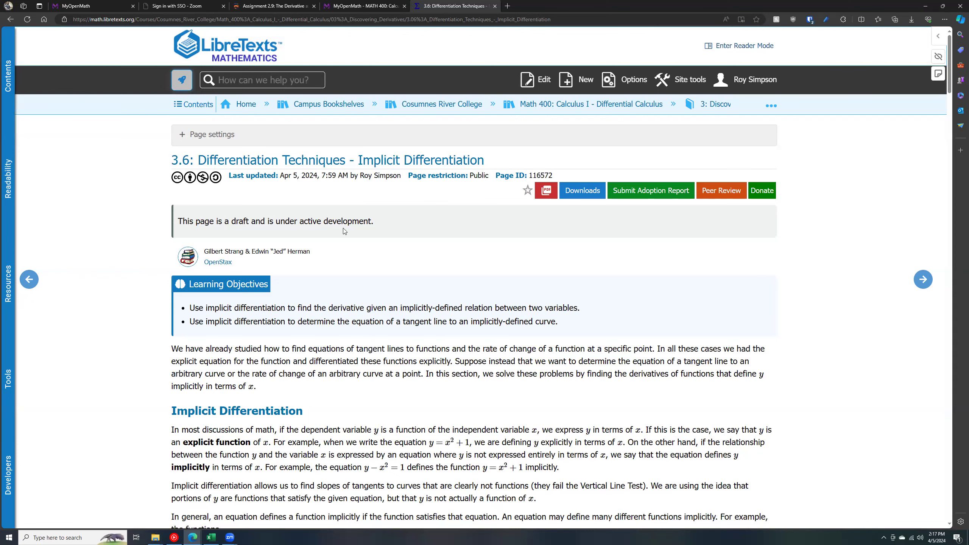
click(380, 5)
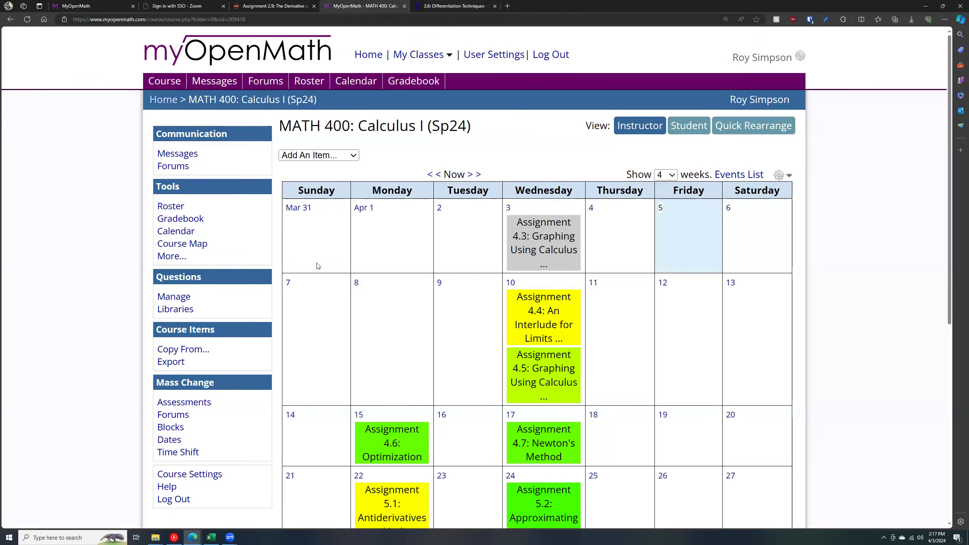
- Open the question management page of the MATH 400 course and log back in with the saved username and password
scroll(318, 263, down, 5)
scroll(317, 257, up, 3)
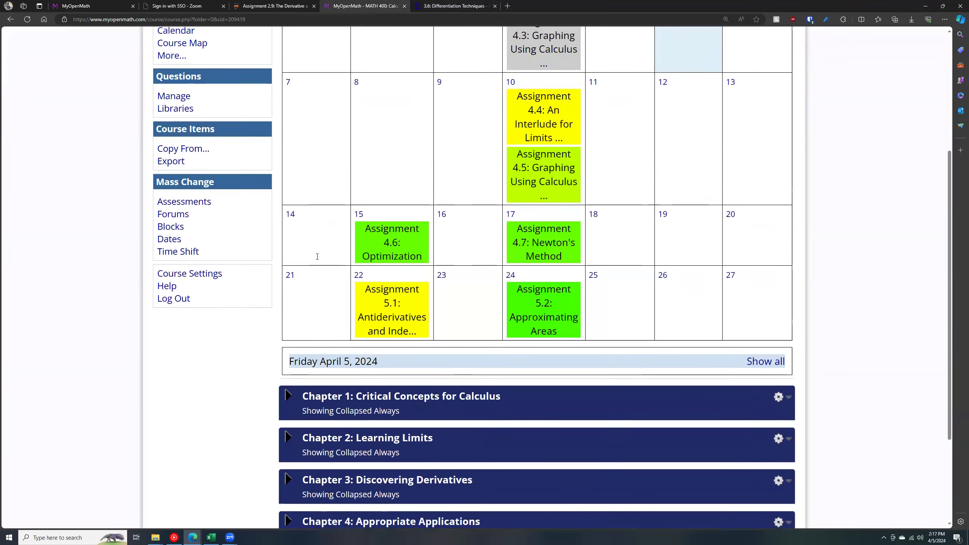
click(174, 146)
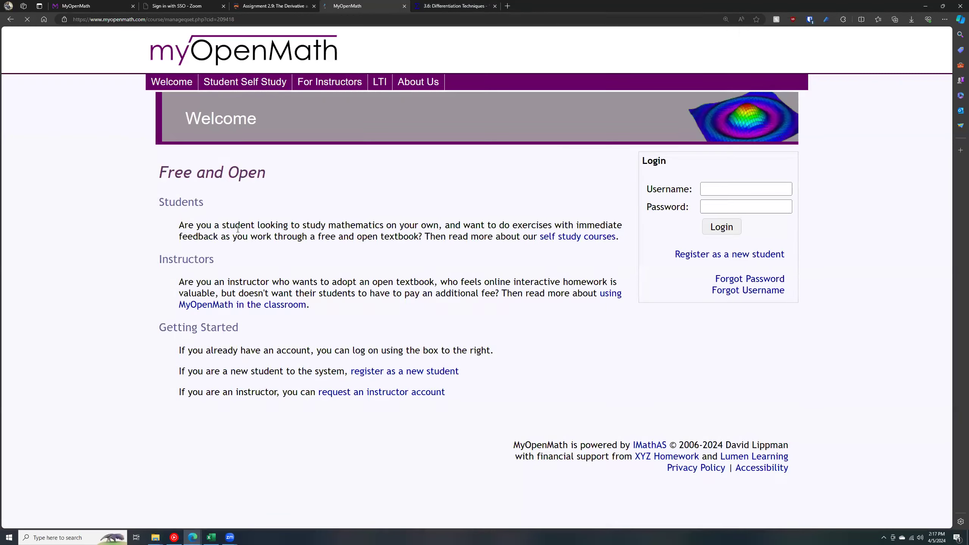
key(ctrl+shift+l)
key(Return)
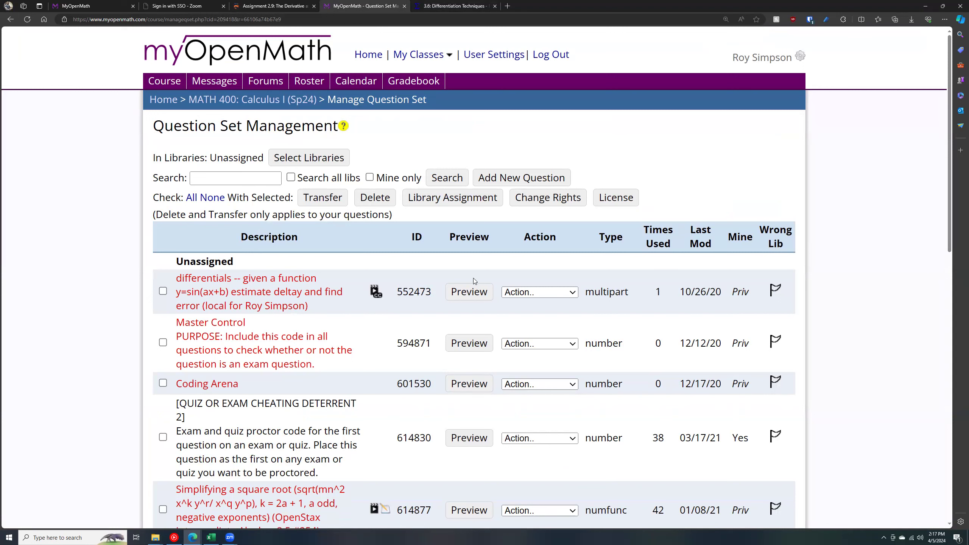
- Open the code of the y=sin(ax+b) differentials question, examine the available question types, and return to the MyOpenMath home page
click(515, 292)
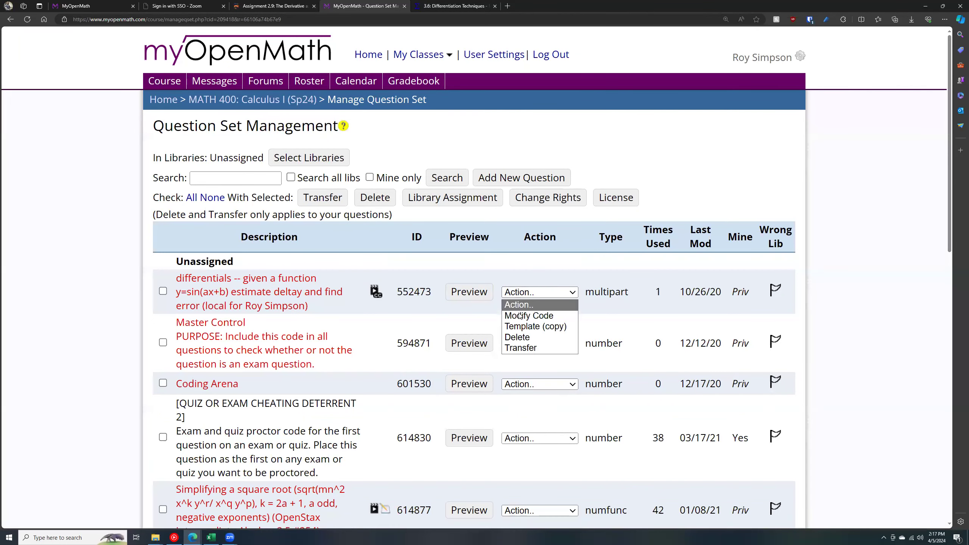
click(519, 315)
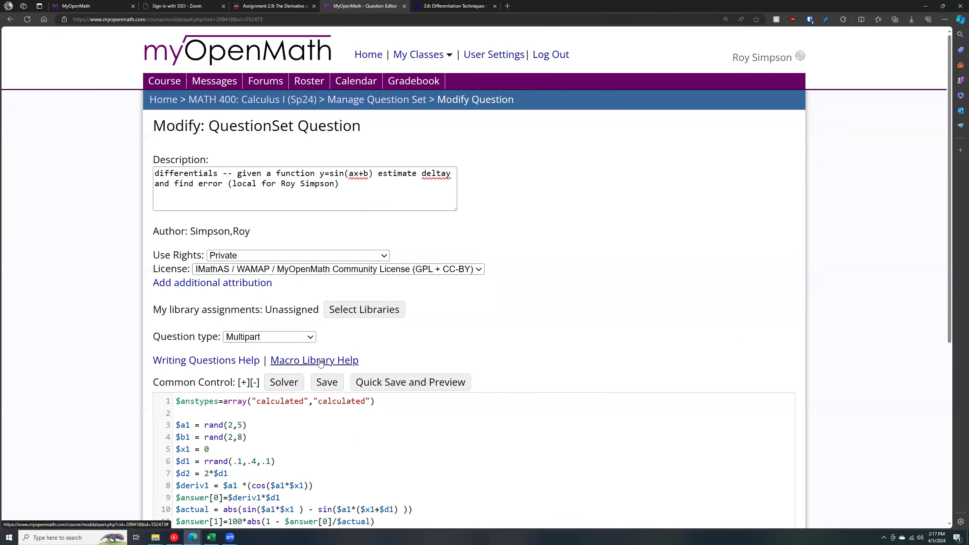
scroll(312, 305, down, 3)
scroll(302, 257, up, 1)
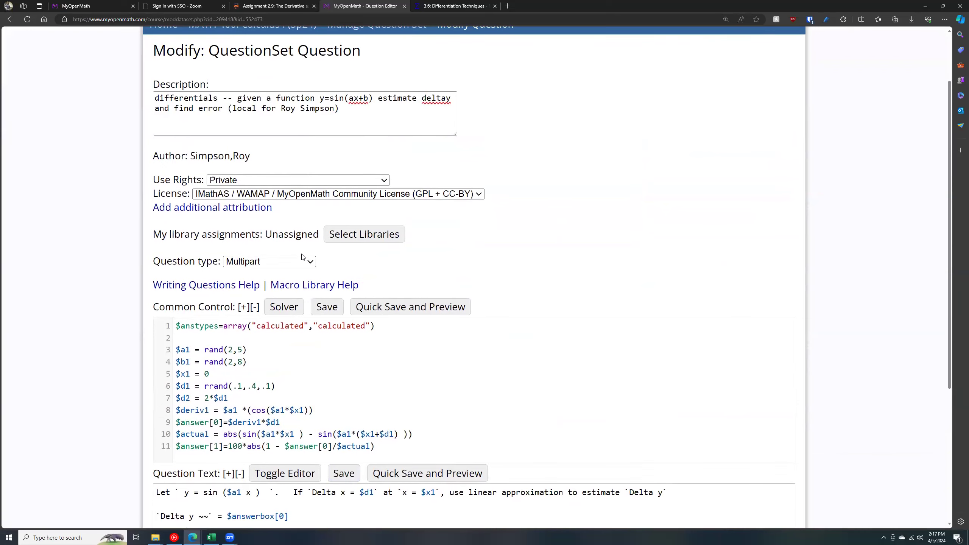
click(302, 257)
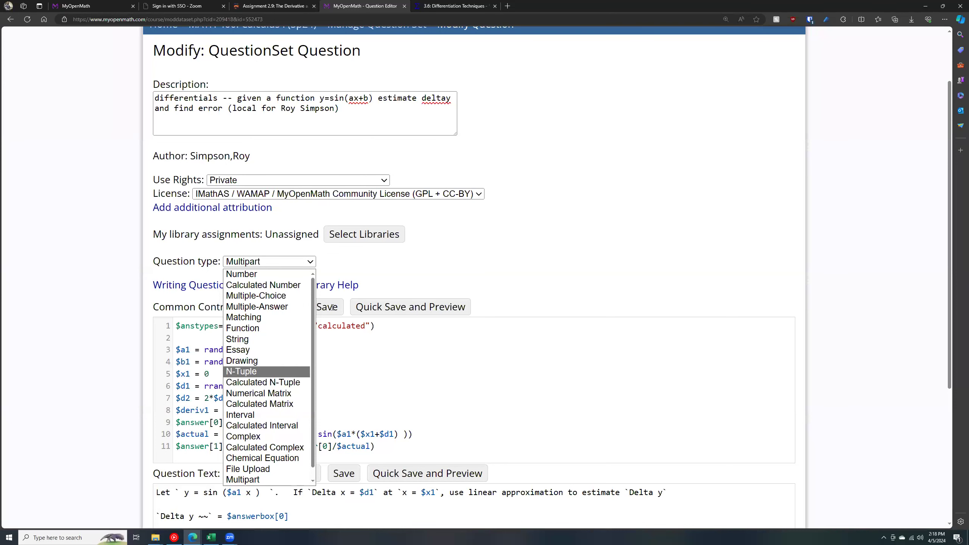
click(429, 273)
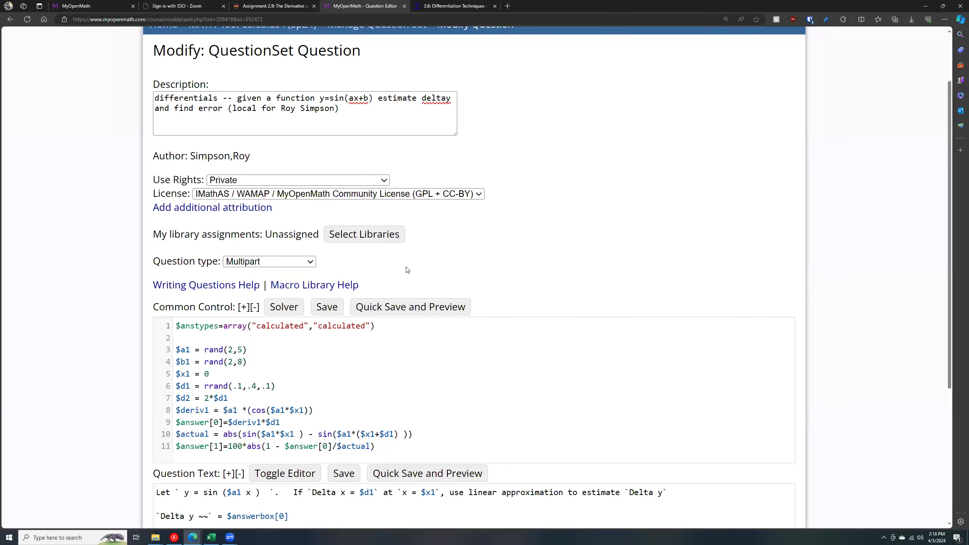
scroll(408, 295, up, 2)
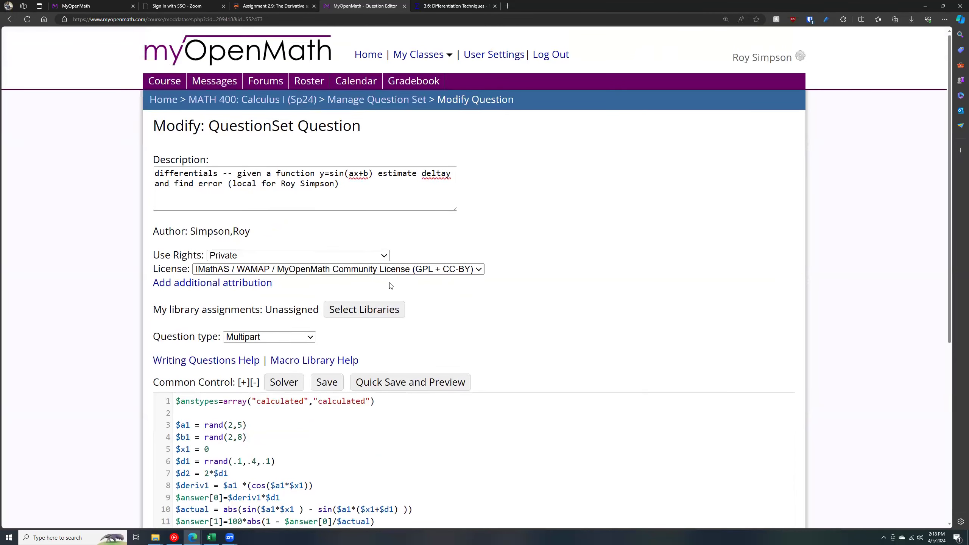
click(173, 99)
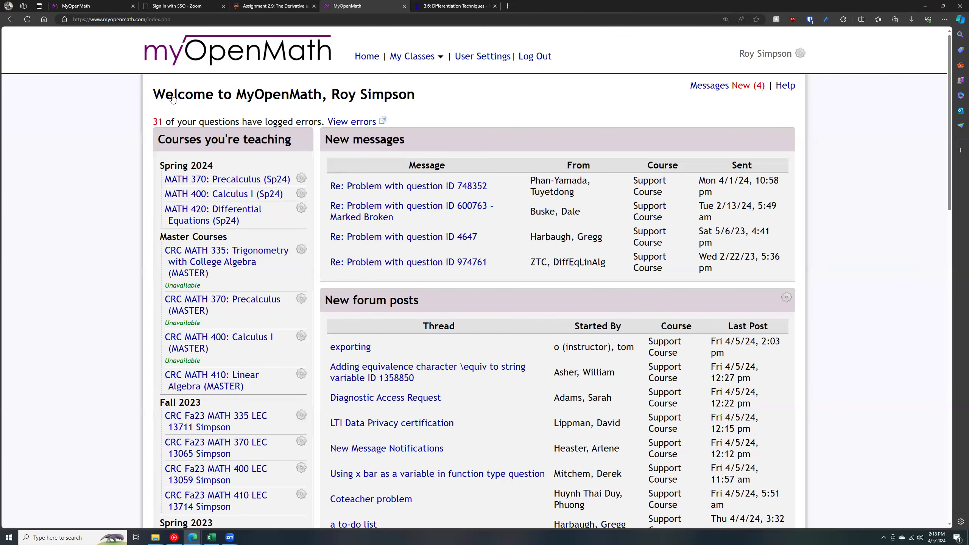
- Switch to the Canvas course and show its modules in Student View
click(276, 5)
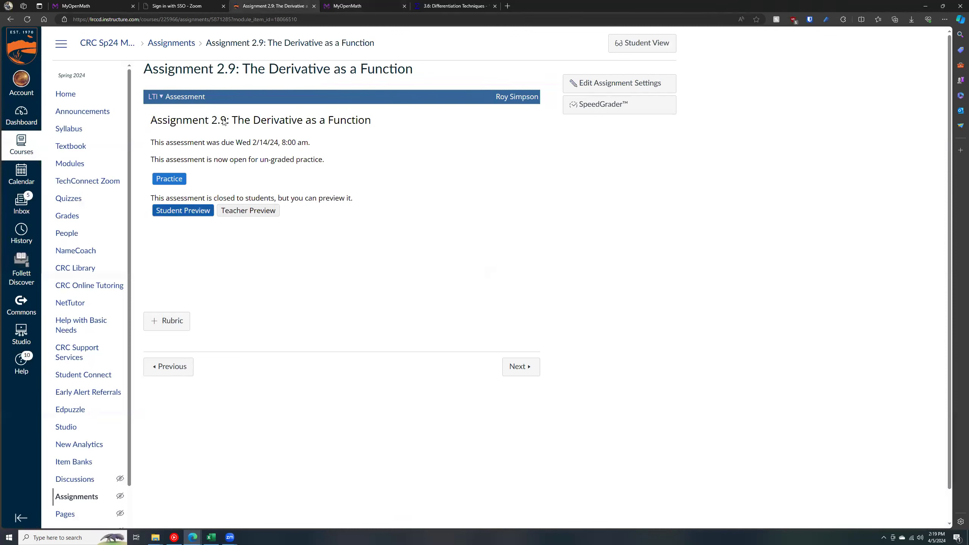
click(75, 165)
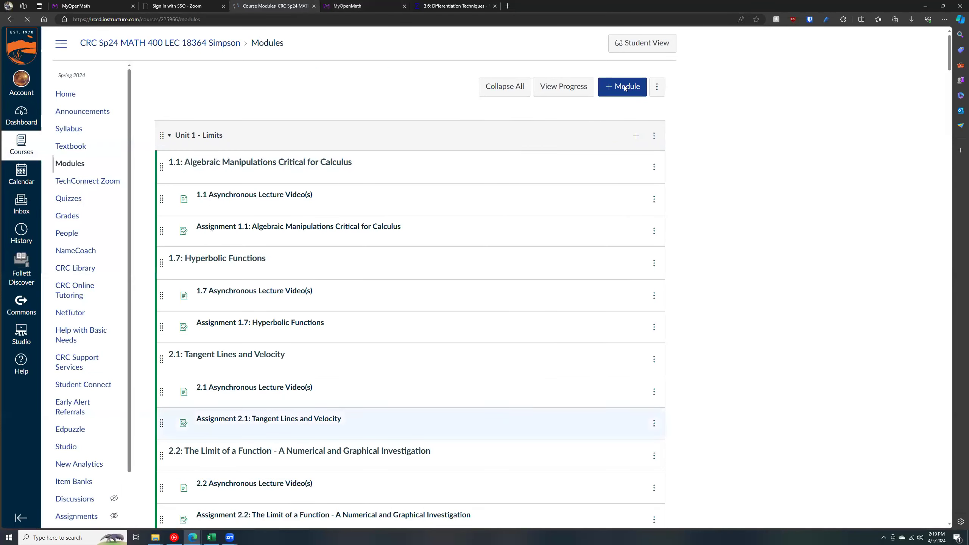
click(656, 45)
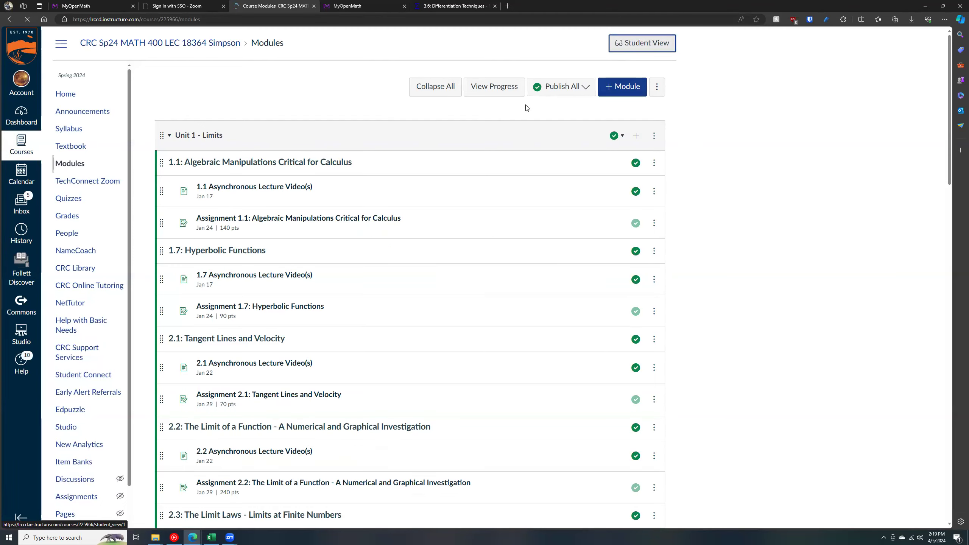
- Open Assignment 4.4 on L'Hospital's Rule and Indeterminate Forms from the modules and start it as the test student
scroll(202, 174, down, 20)
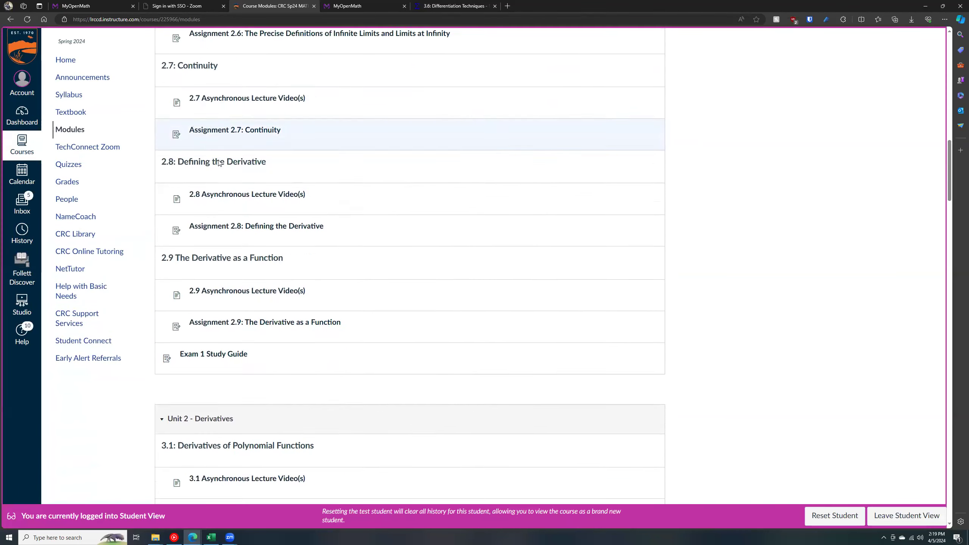
scroll(220, 163, down, 20)
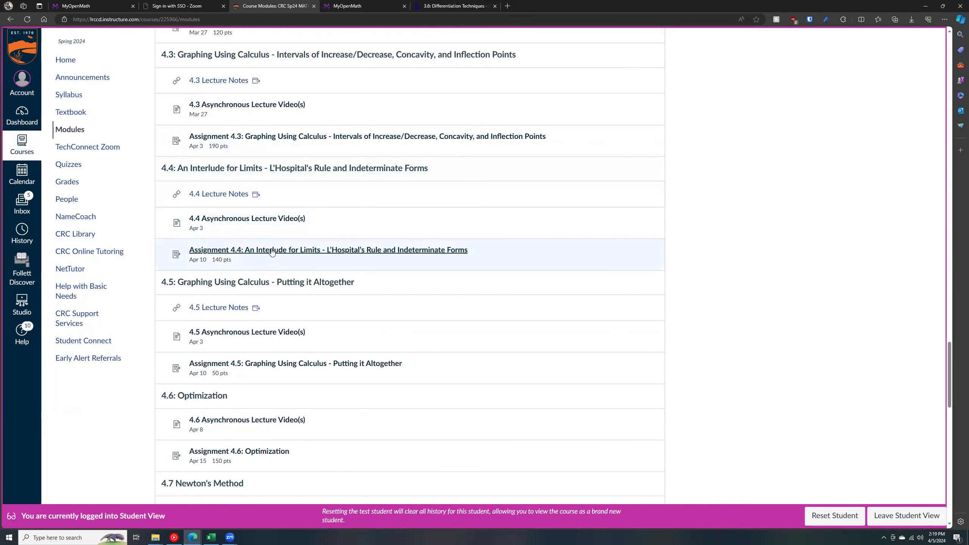
click(250, 253)
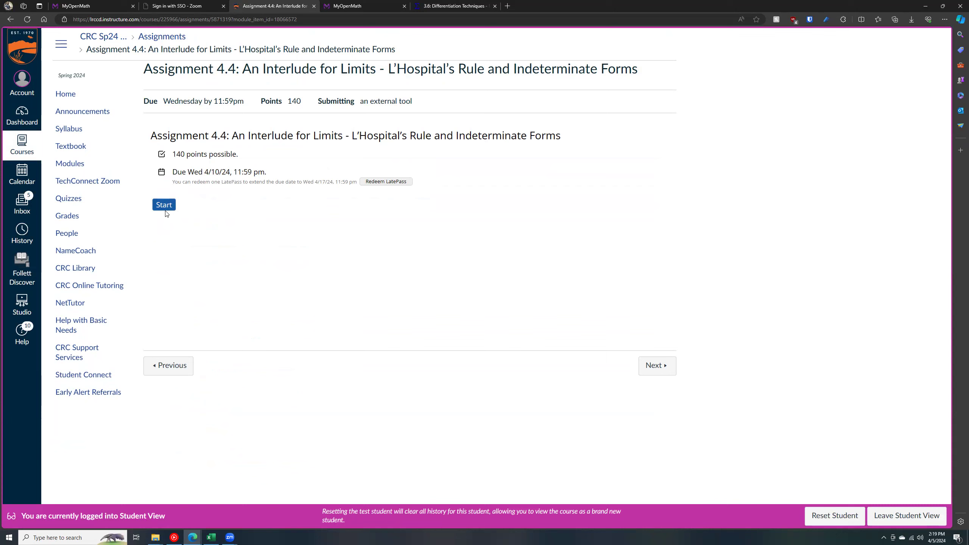
click(164, 207)
click(206, 324)
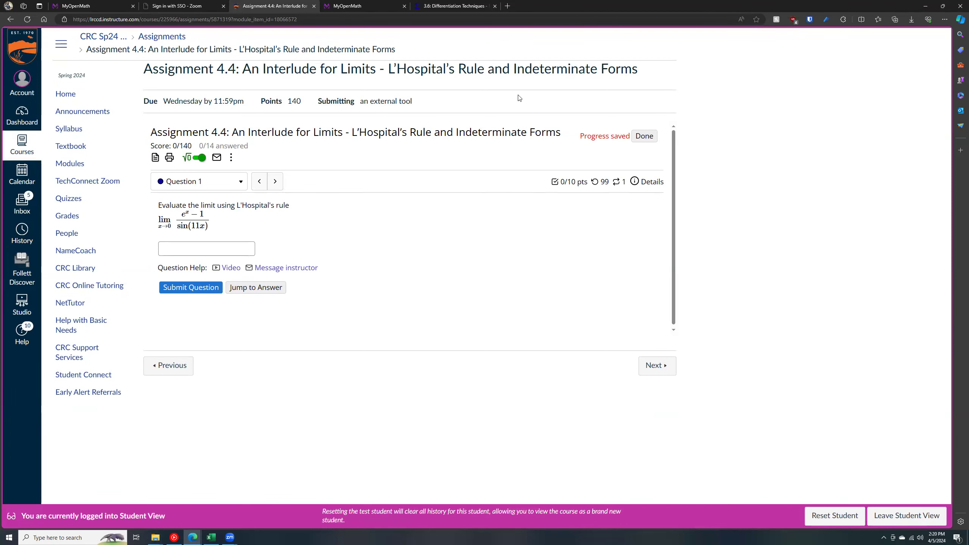
- Leave Student View and open the home page of the CRC Sp24 MATH 400 course
click(887, 513)
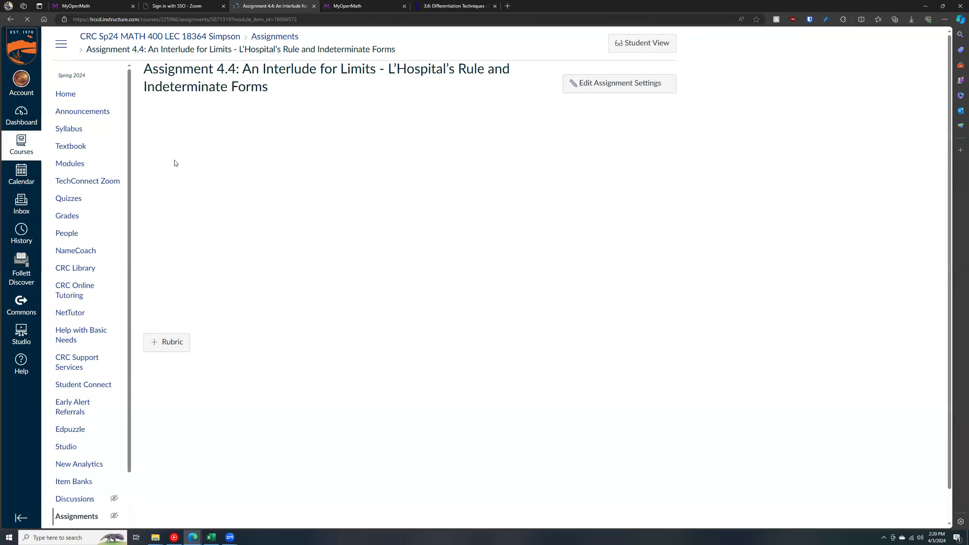
click(27, 143)
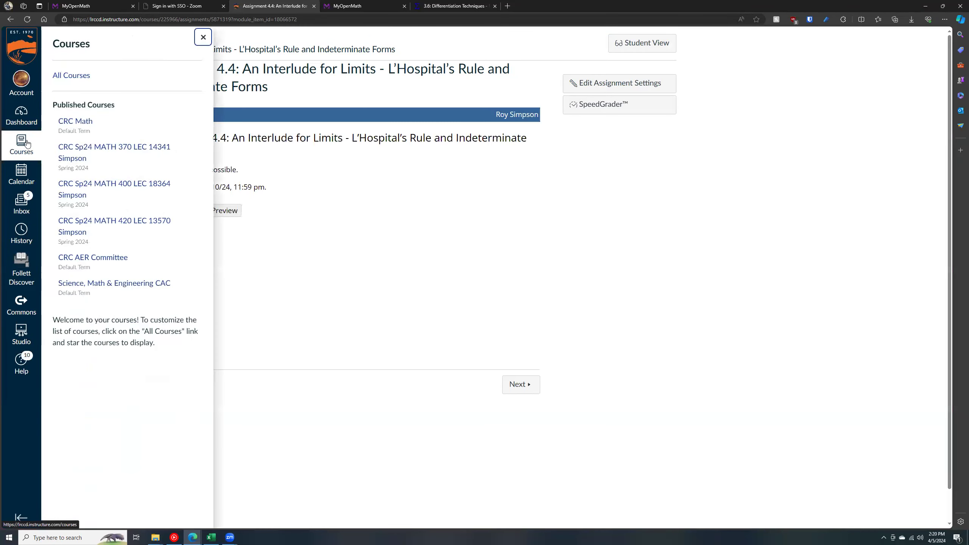
click(95, 188)
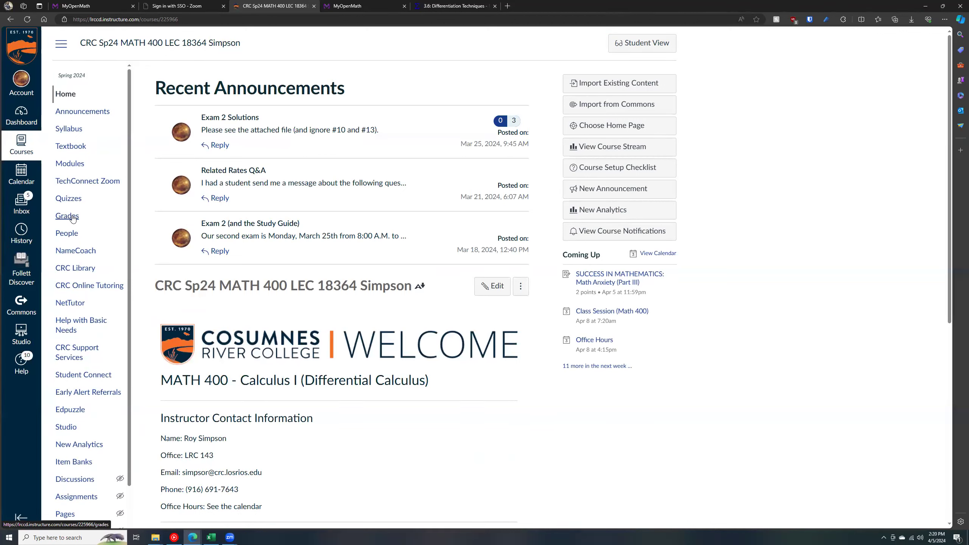
- Show the MATH 400: Calculus I (Sp24) course in MyOpenMath and examine its calendar, the April 3 assignment and the chapter list
click(366, 4)
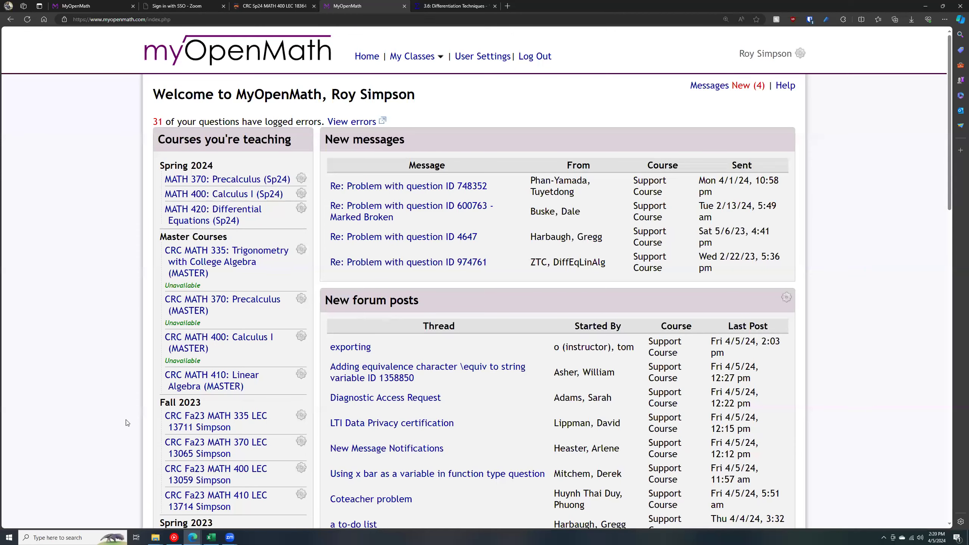
drag(341, 4, 968, 439)
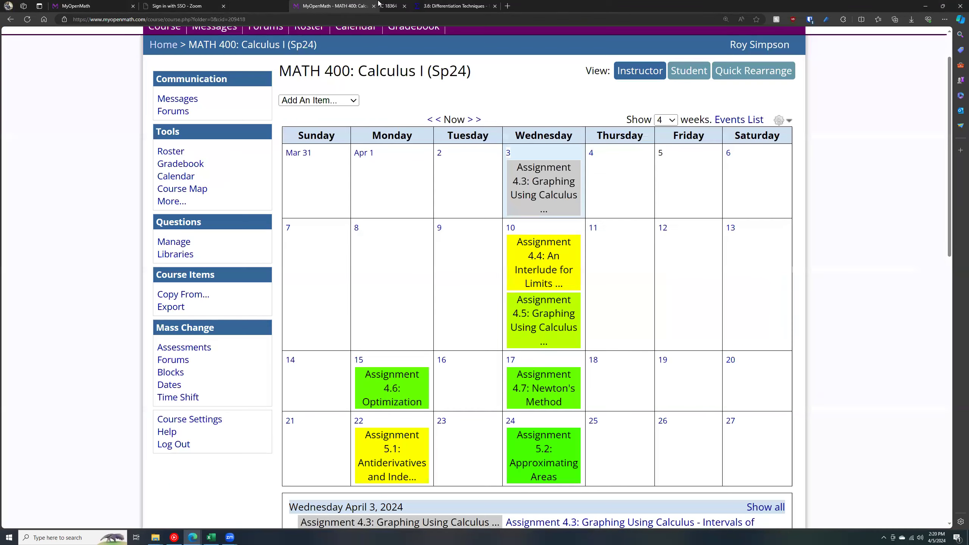
drag(379, 5, 380, 5)
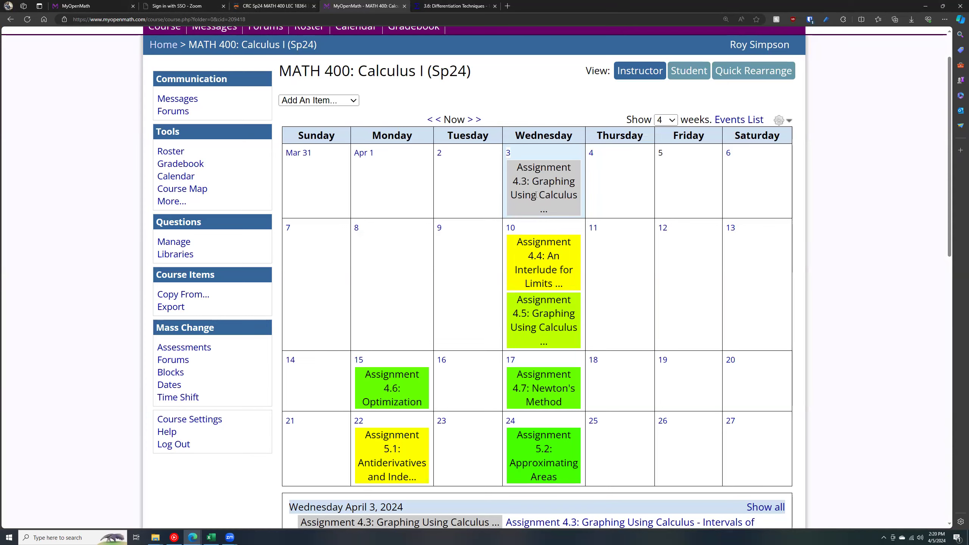
scroll(537, 191, down, 2)
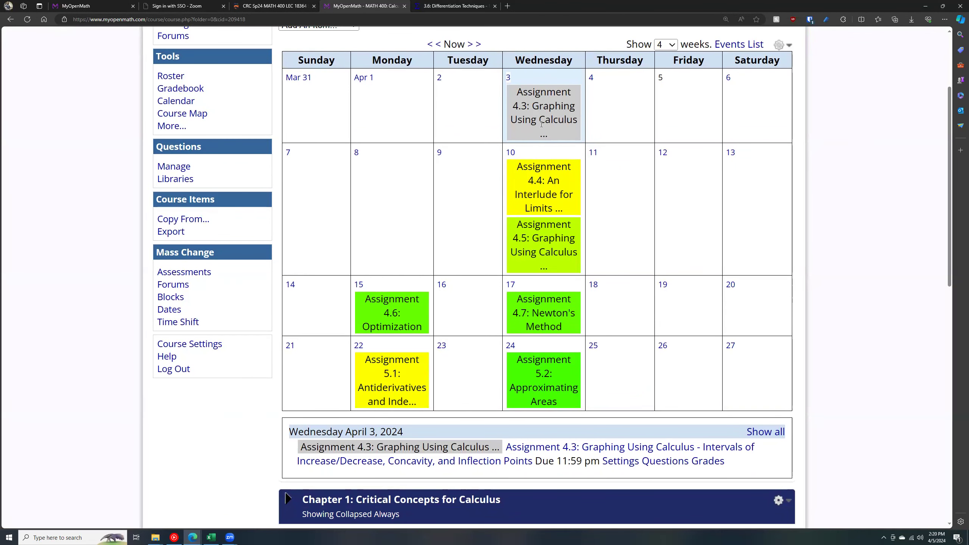
scroll(538, 120, down, 2)
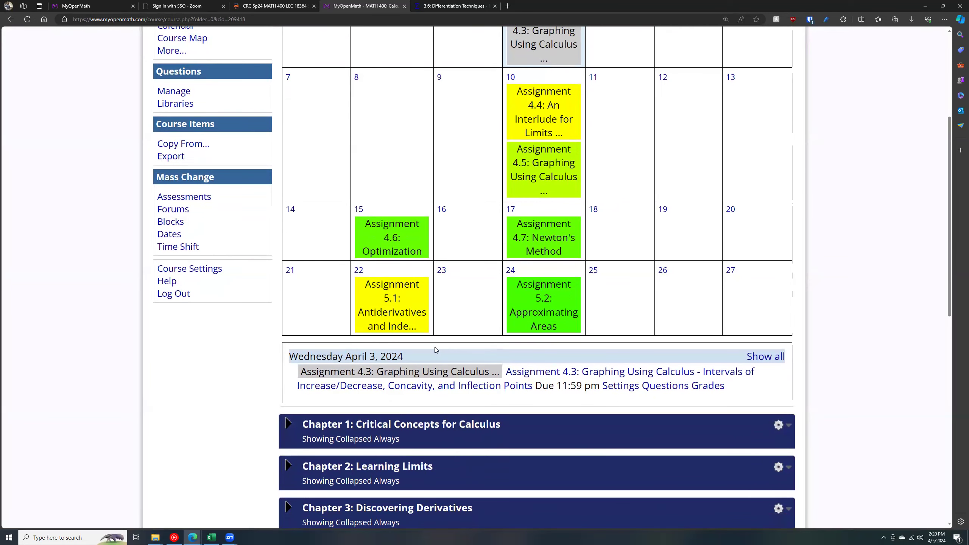
scroll(501, 284, up, 4)
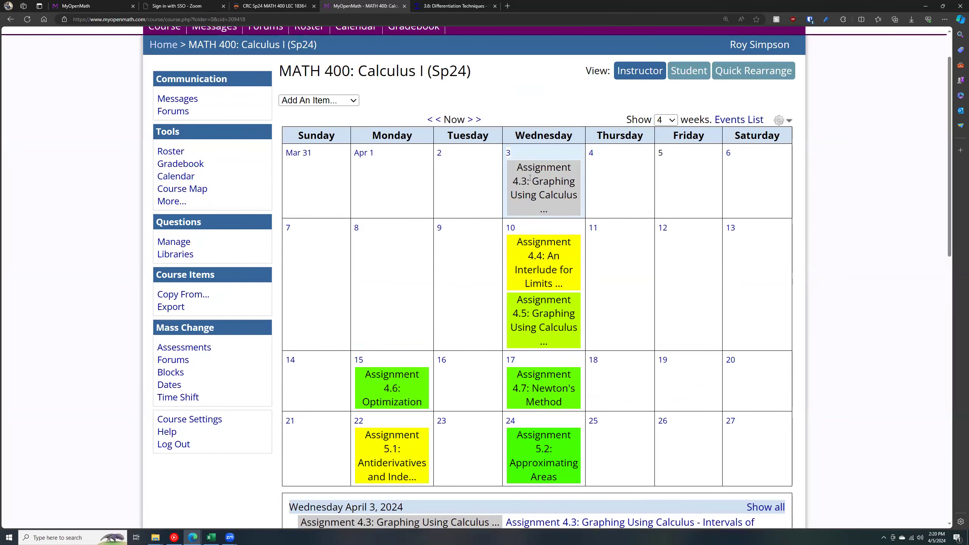
scroll(496, 302, down, 6)
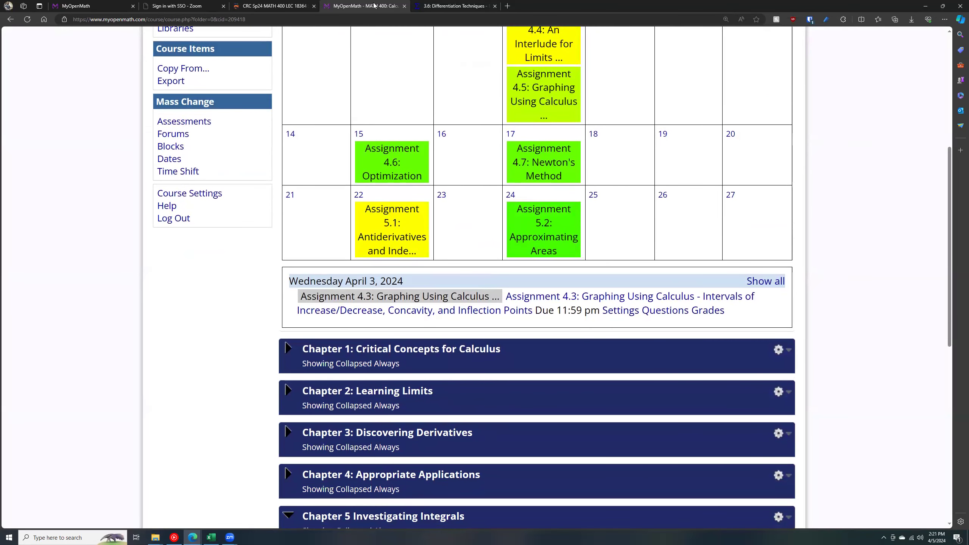
- Show the item analysis of Assignment 4.3 in the main browser window and examine the statistics for each question
key(ctrl+w)
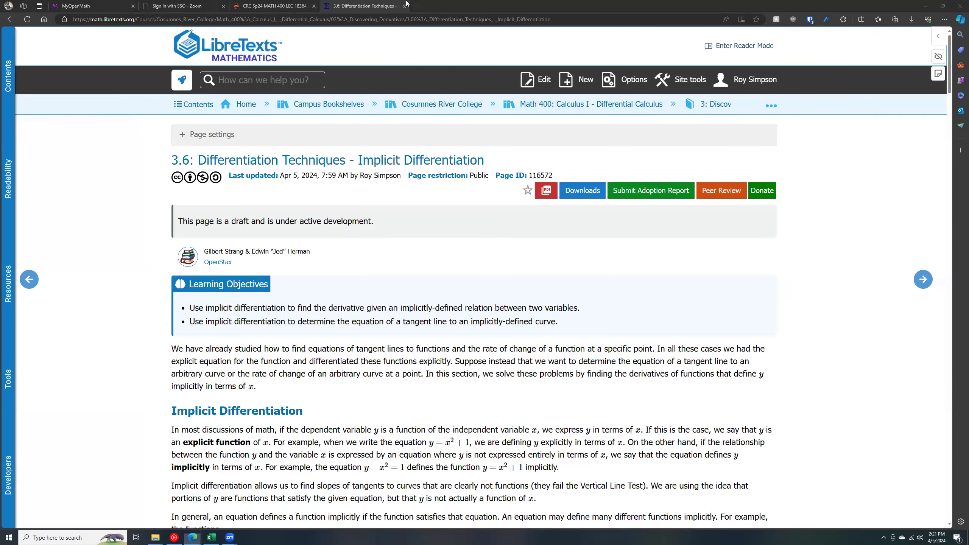
key(ctrl+shift+t)
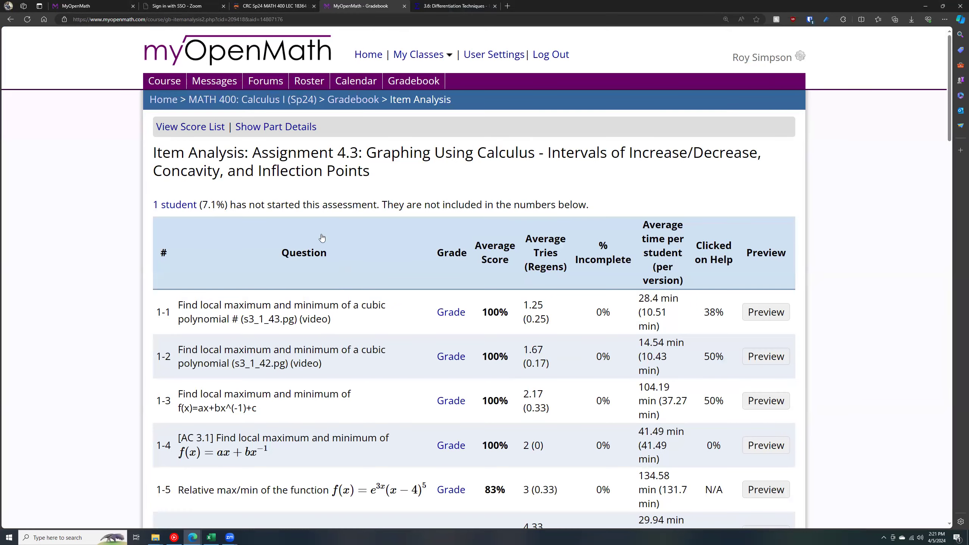
scroll(322, 238, down, 3)
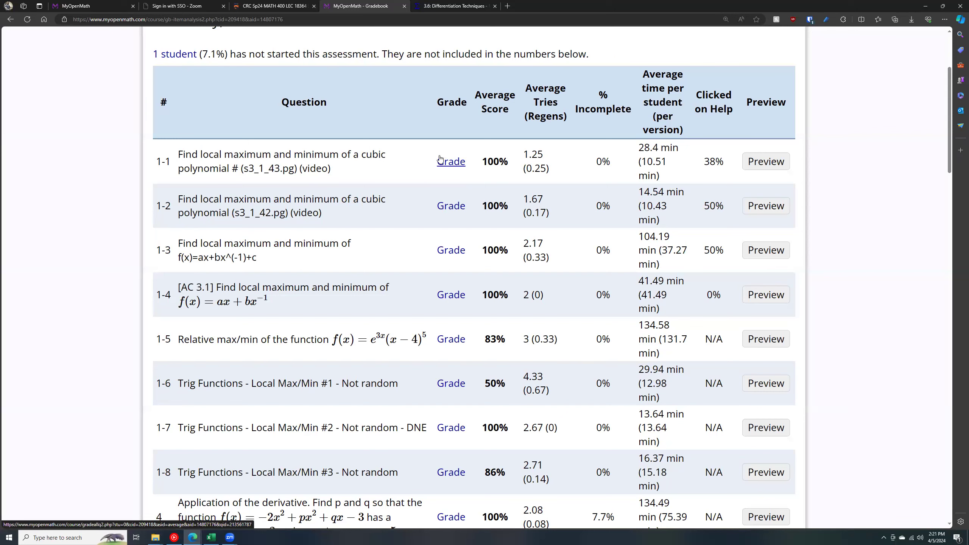
- Show the grading page for Question 3-1 of Assignment 4.2 with names hidden, and examine the students' answers, scores and feedback
drag(373, 4, 404, 0)
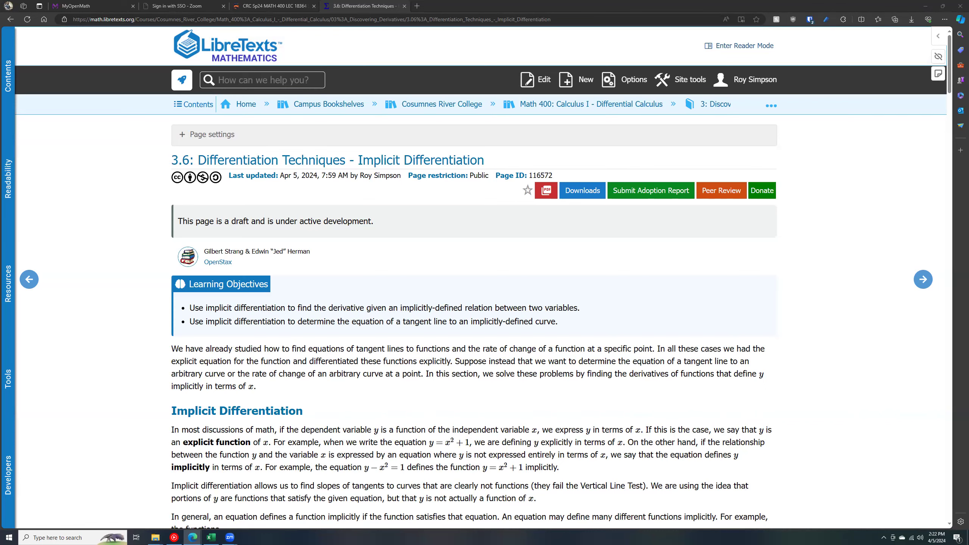
drag(607, 9, 611, 7)
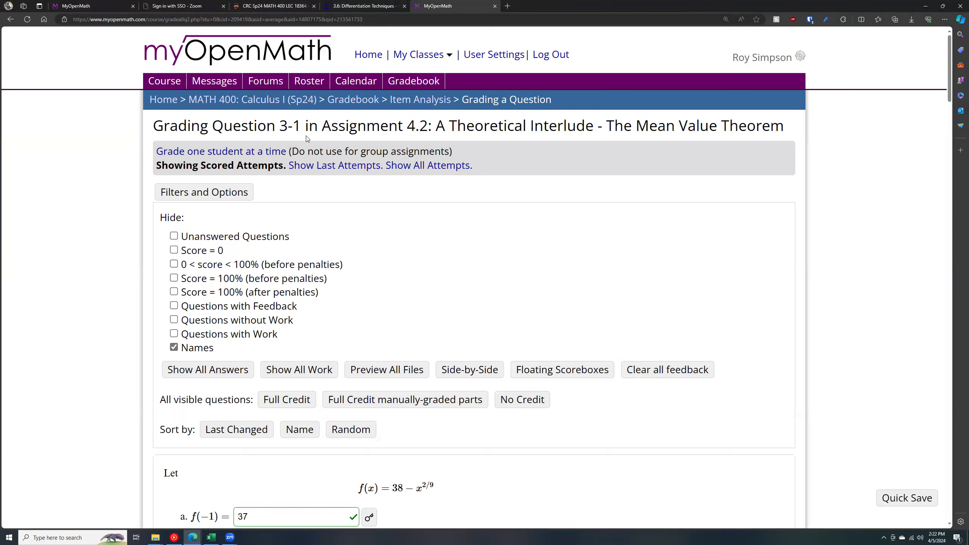
scroll(457, 263, down, 10)
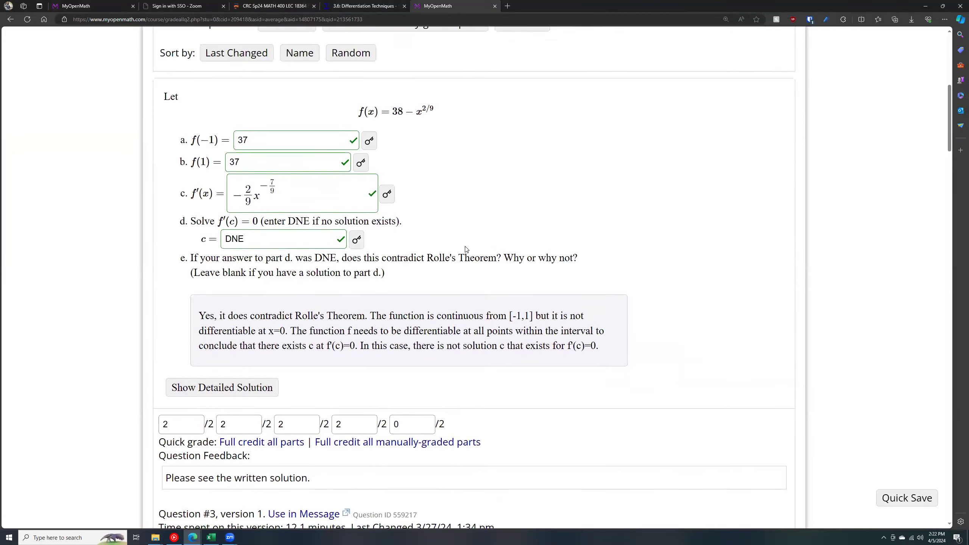
scroll(466, 248, down, 20)
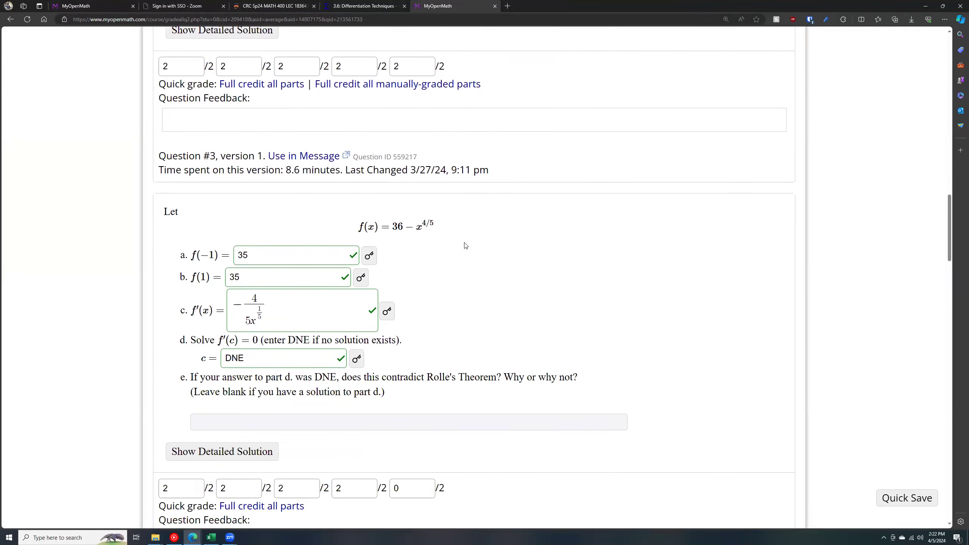
scroll(468, 229, down, 20)
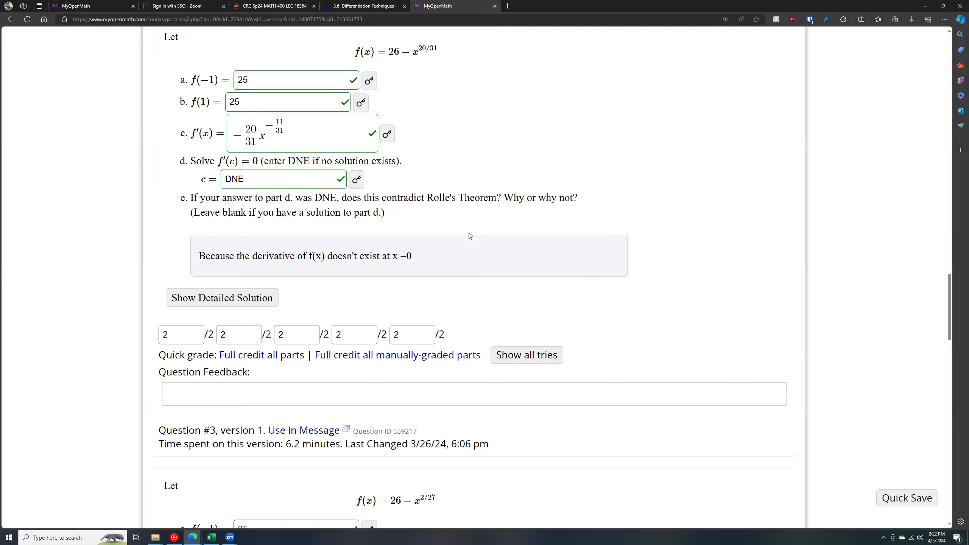
- Hide unanswered questions, reveal all answers, work and files, and display the written responses side by side with the questions
key(Home)
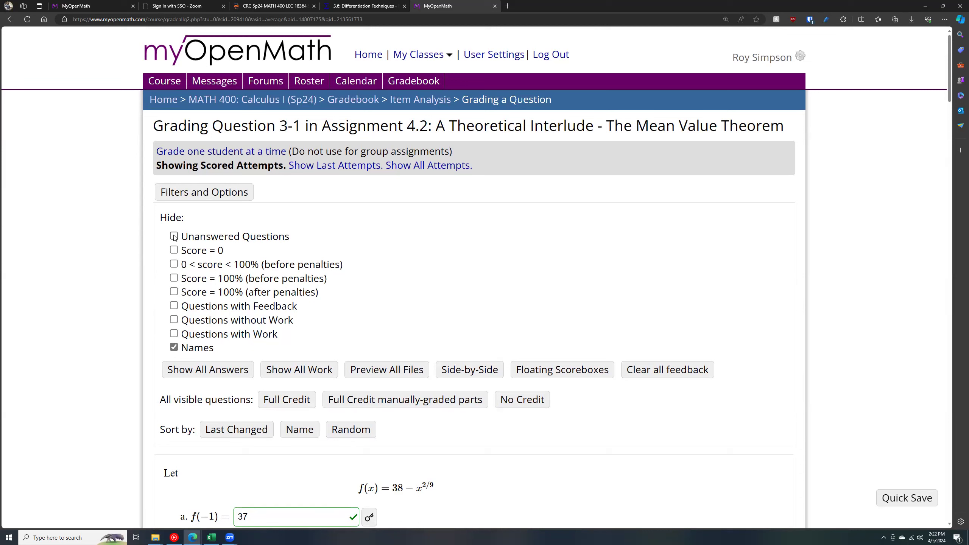
click(224, 371)
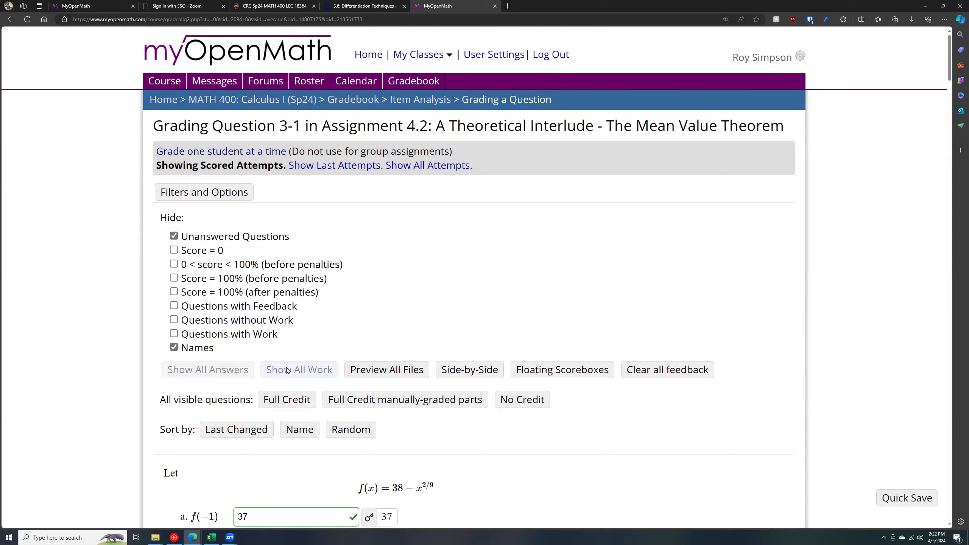
click(389, 374)
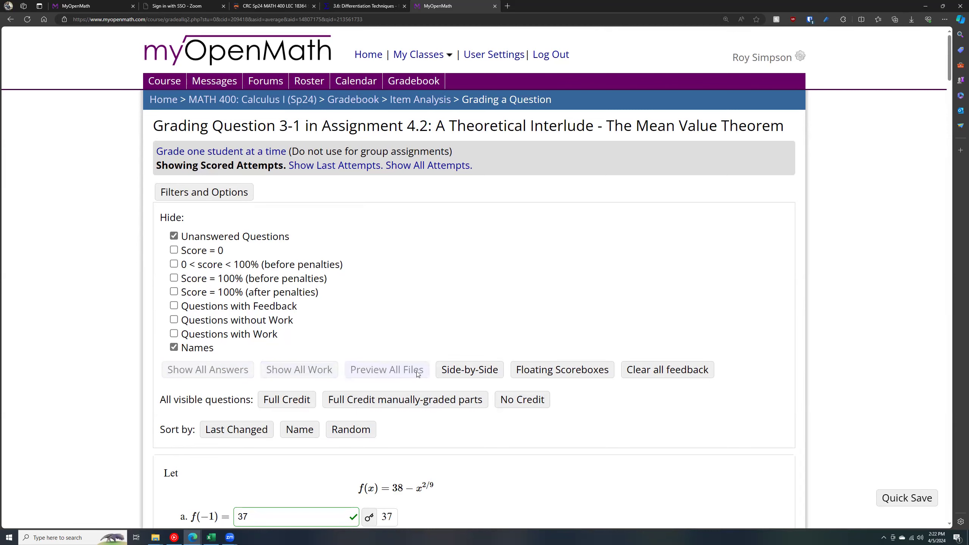
click(465, 367)
- Compare the students' answers and written explanations with the answer keys and detailed solutions in the side-by-side submissions
scroll(452, 316, down, 7)
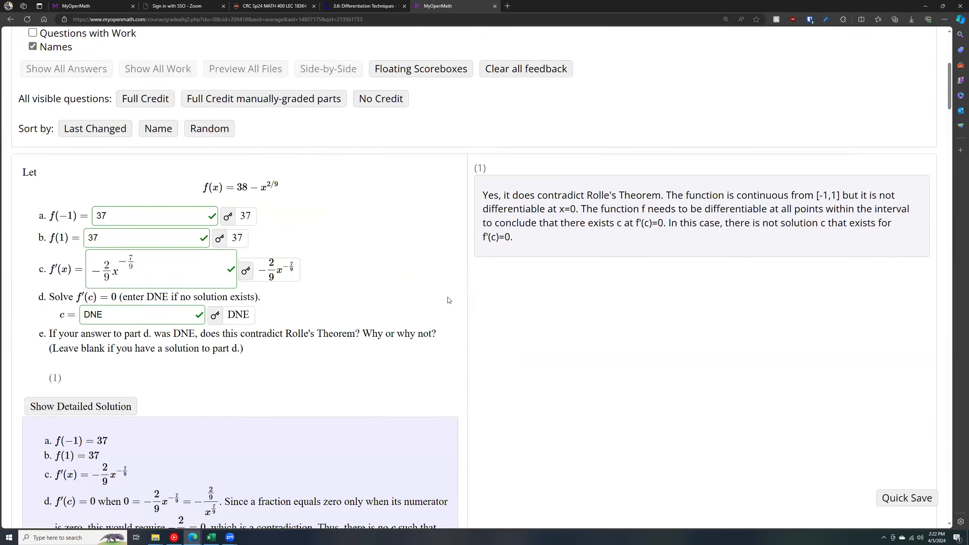
scroll(449, 300, down, 2)
scroll(449, 300, down, 17)
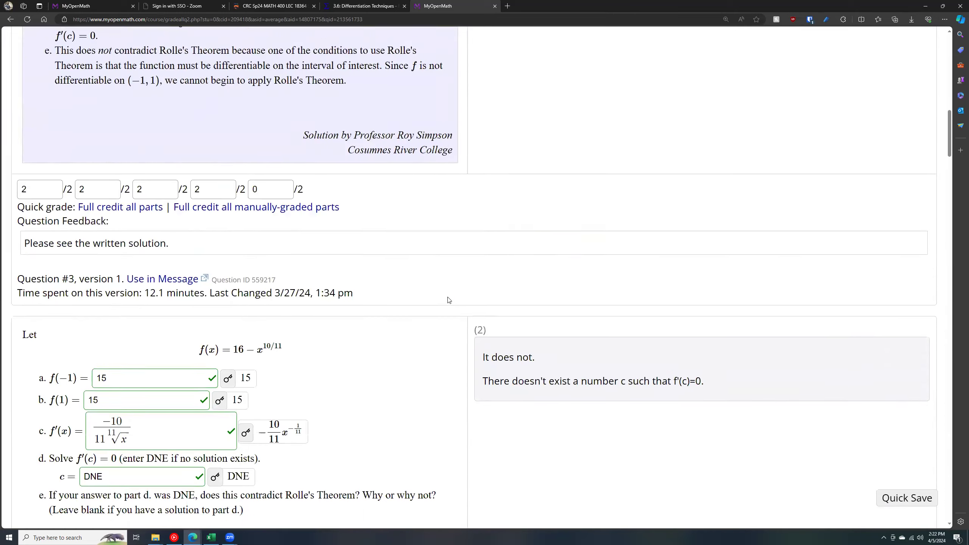
scroll(448, 300, down, 20)
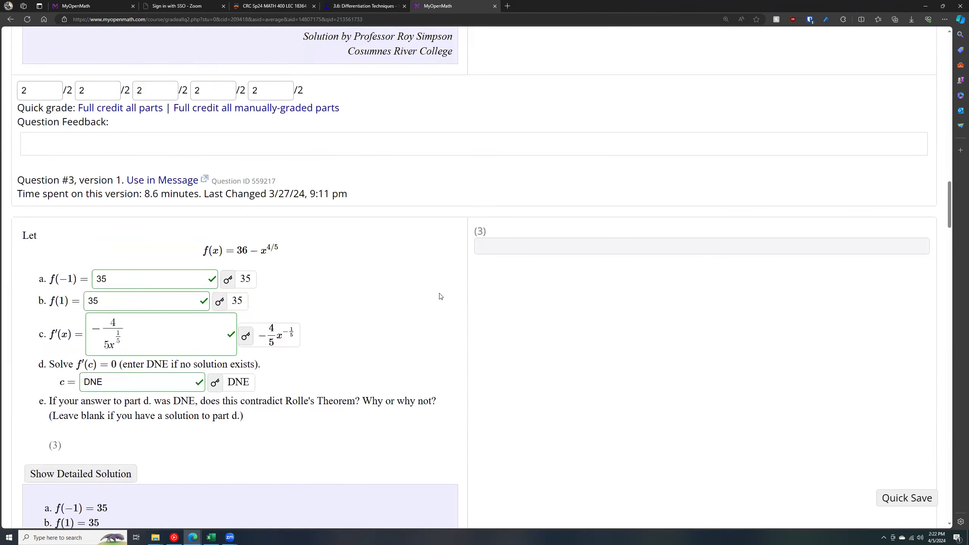
scroll(440, 293, down, 20)
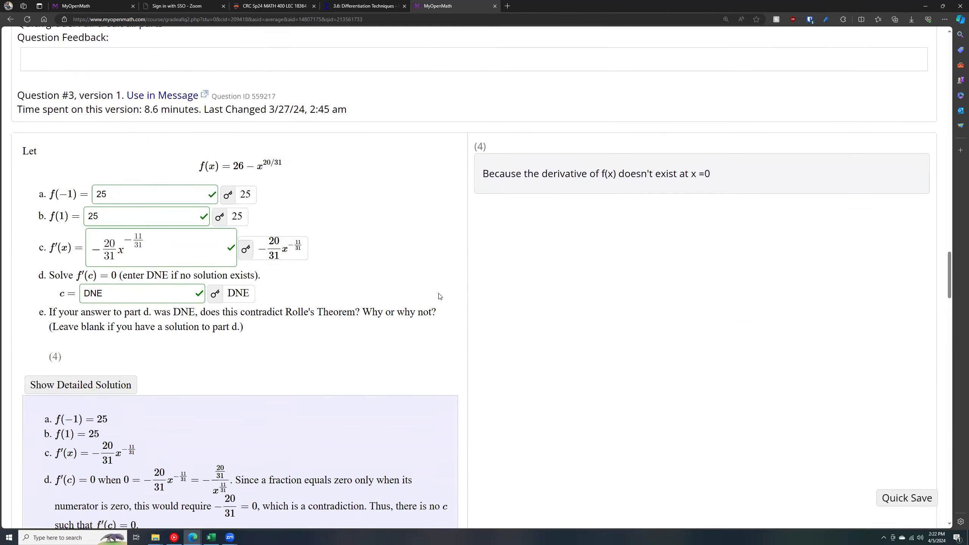
scroll(439, 296, down, 20)
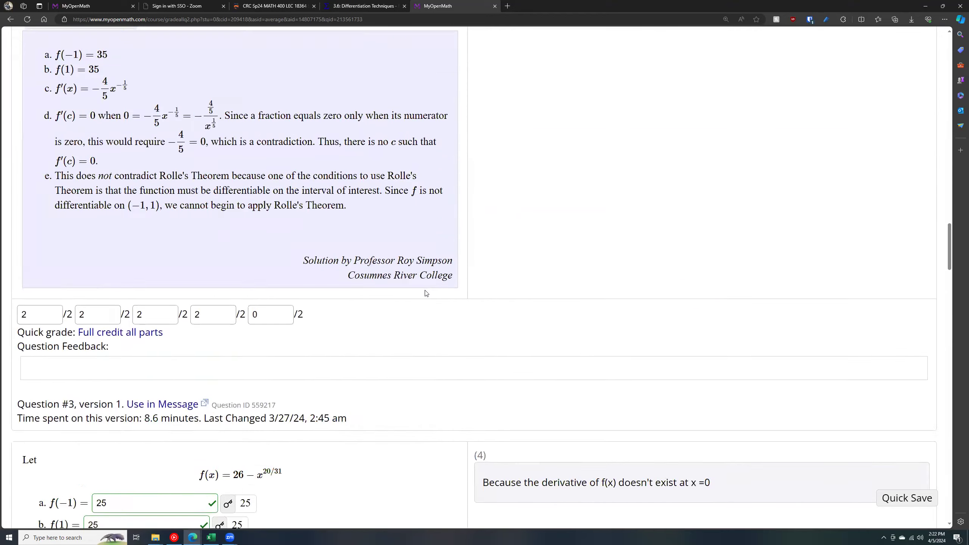
scroll(425, 289, up, 20)
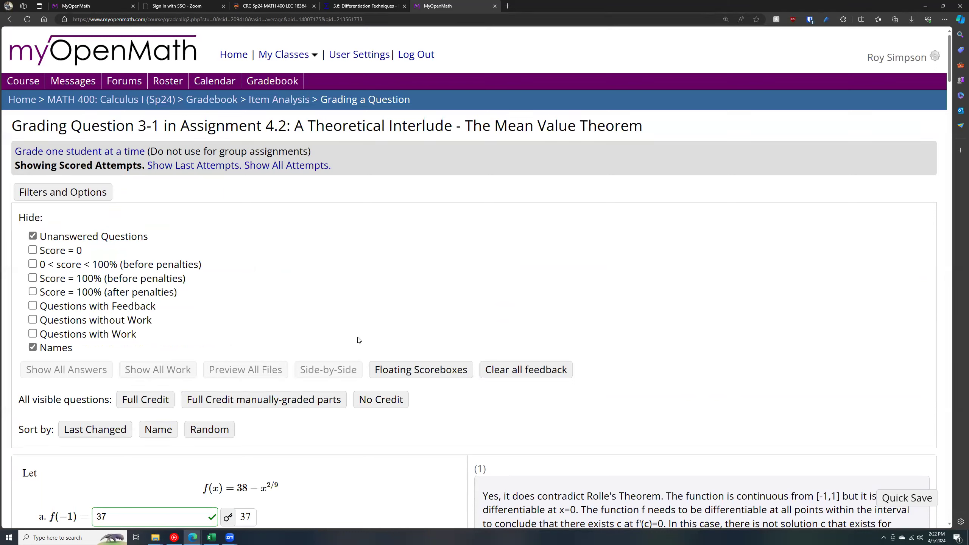
- Examine the first two submissions' Rolle's Theorem explanations, part scores and feedback, along with the grading page's filters and options
scroll(361, 335, down, 4)
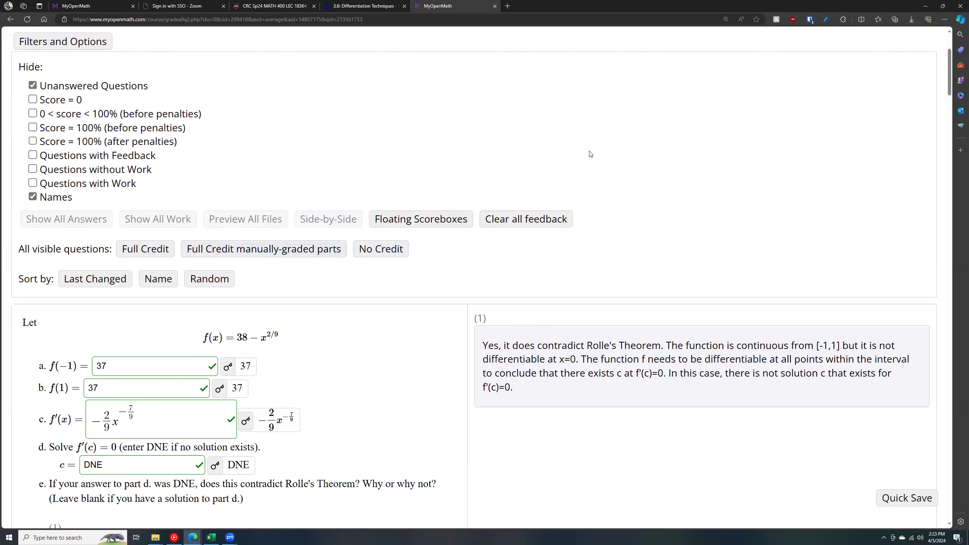
scroll(590, 154, down, 10)
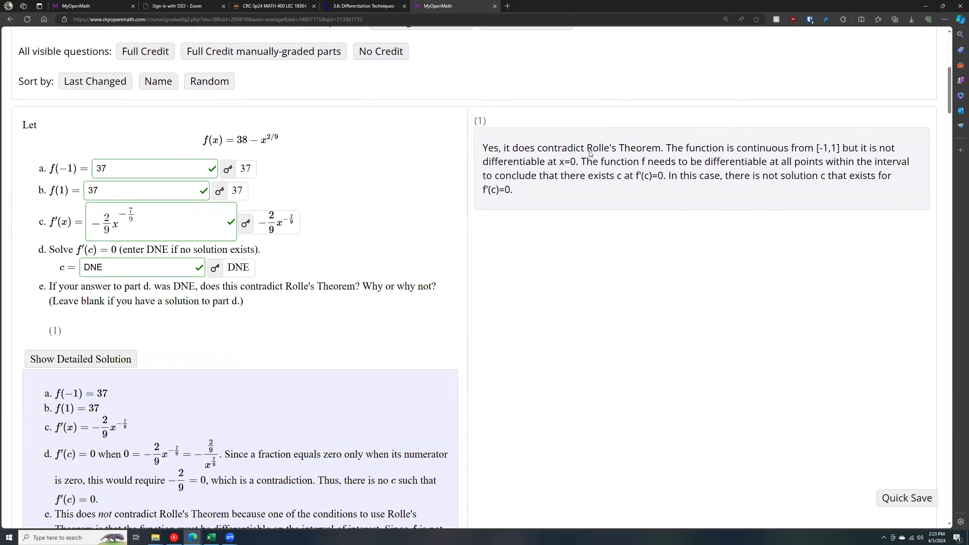
scroll(583, 151, up, 6)
scroll(310, 190, down, 10)
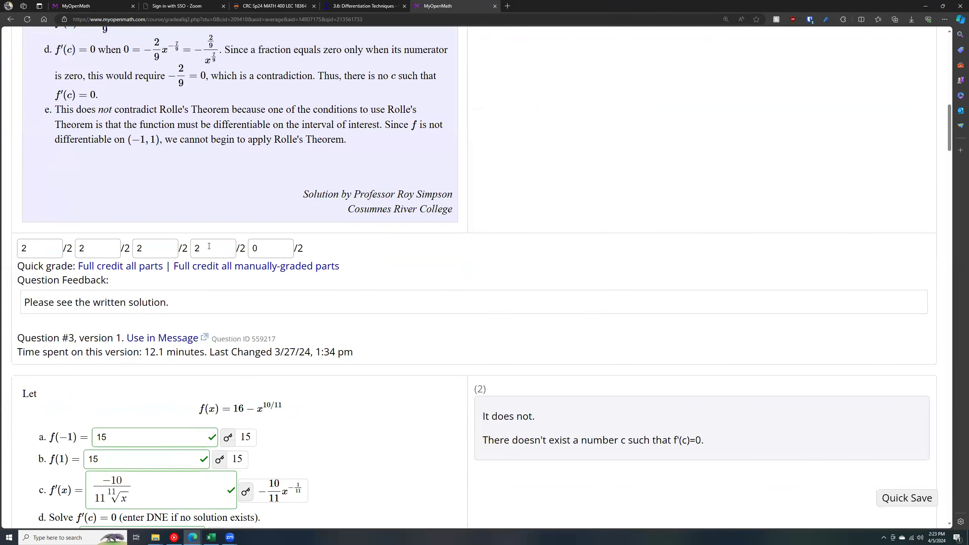
scroll(687, 211, down, 5)
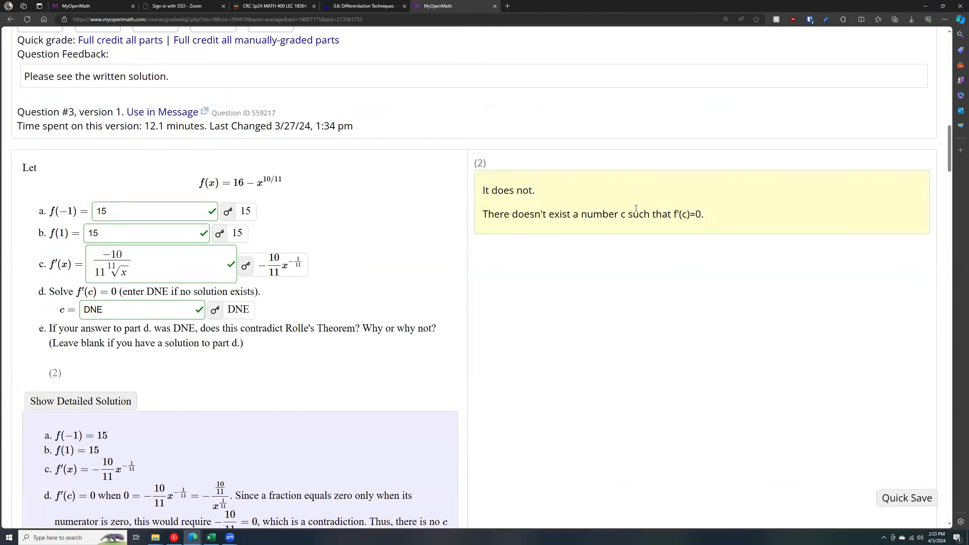
scroll(620, 219, up, 10)
scroll(617, 221, up, 12)
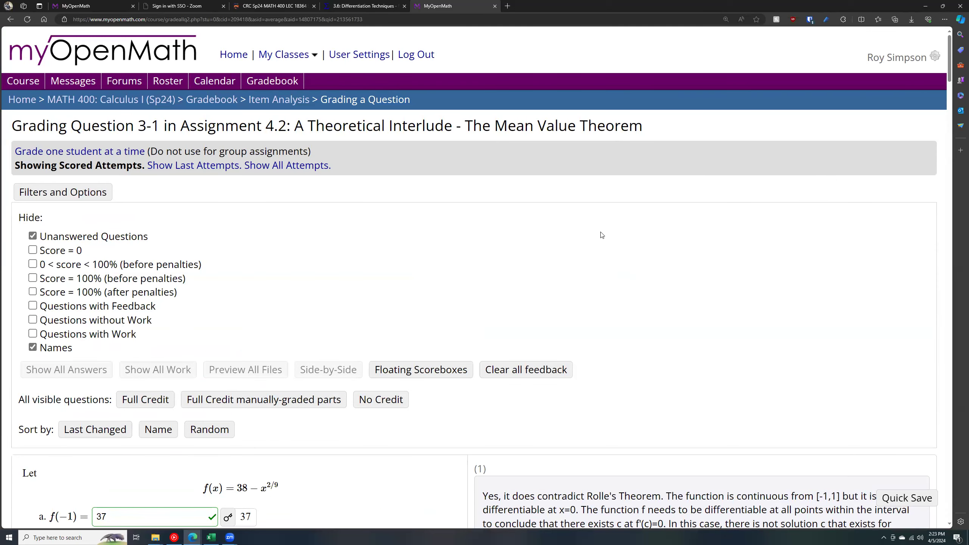
scroll(601, 235, down, 4)
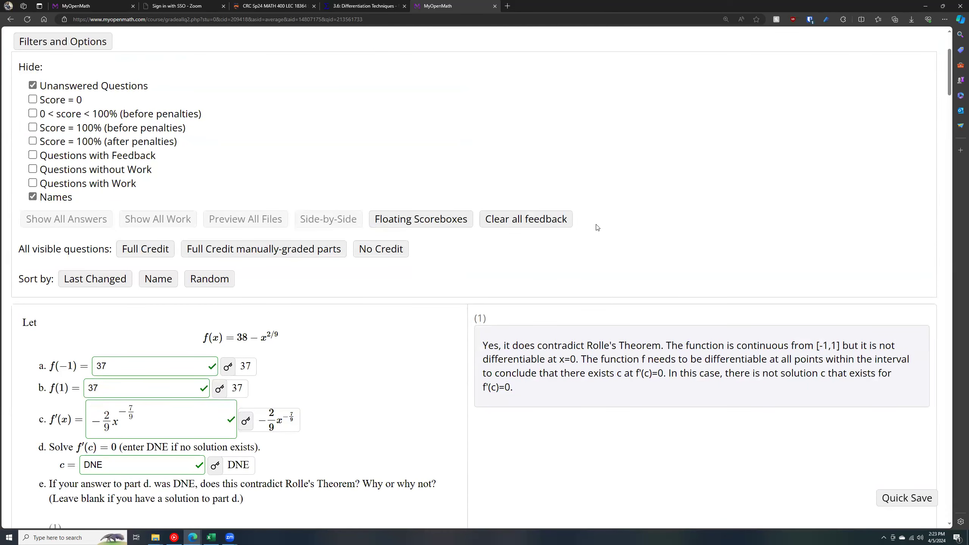
scroll(596, 228, up, 4)
scroll(6, 247, down, 7)
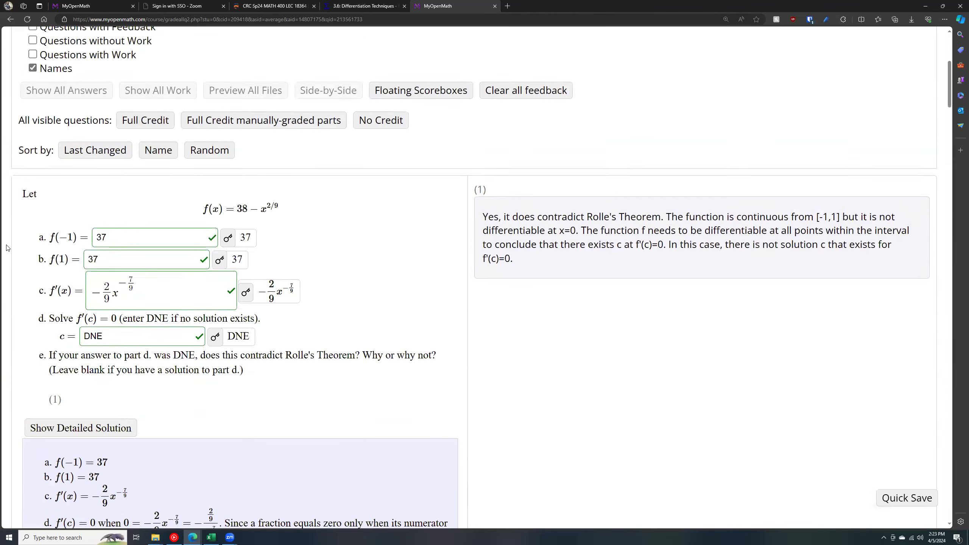
- Sort the Question 3-1 submissions in random order and return to the grading page's filters and options
scroll(8, 248, down, 1)
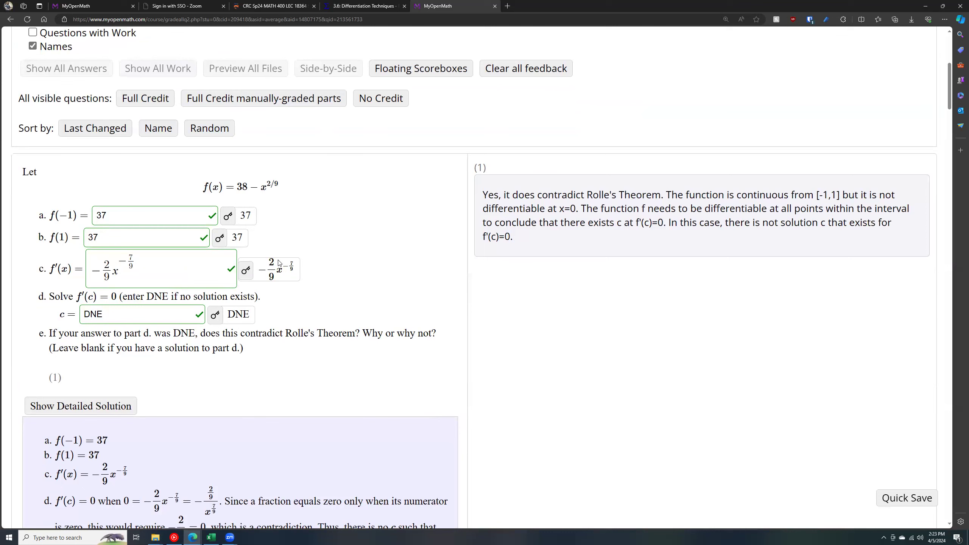
click(216, 130)
scroll(445, 286, up, 4)
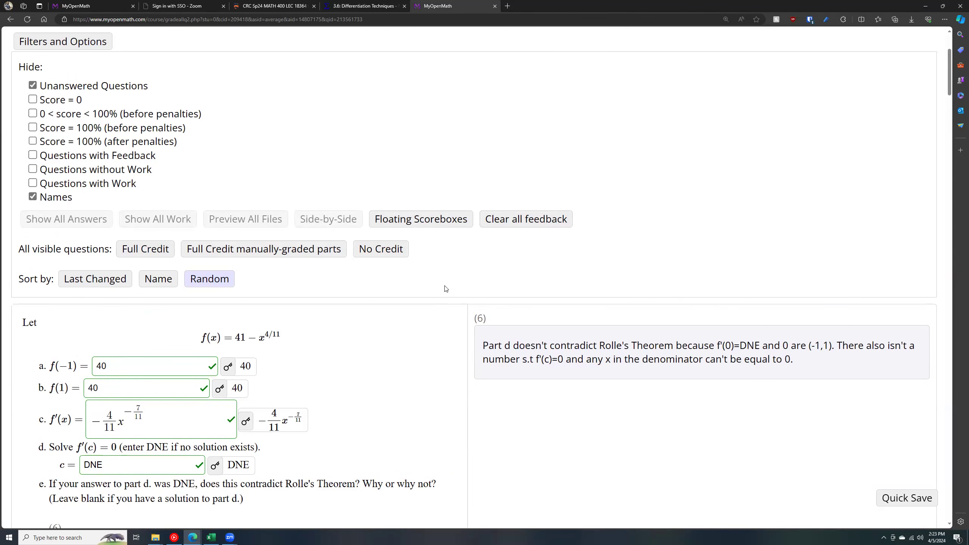
scroll(446, 288, up, 4)
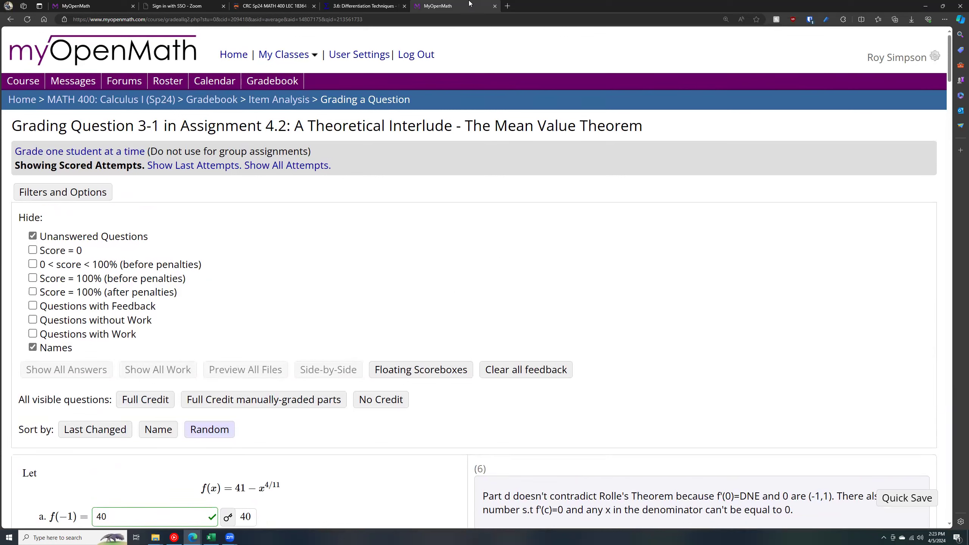
- Leave the grading page and show the MATH 400: Calculus I (Sp24) course page with its assignment calendar
click(68, 99)
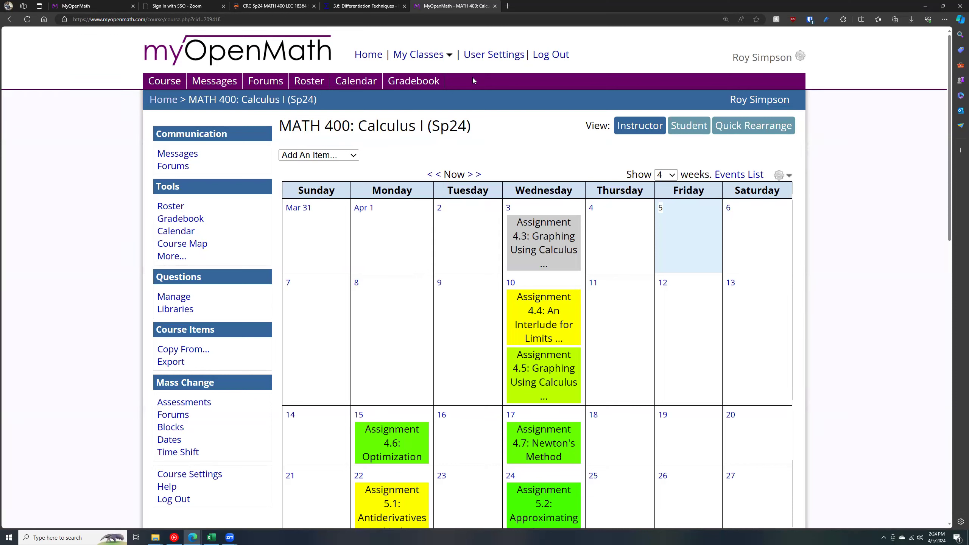
scroll(479, 78, down, 2)
scroll(474, 88, up, 2)
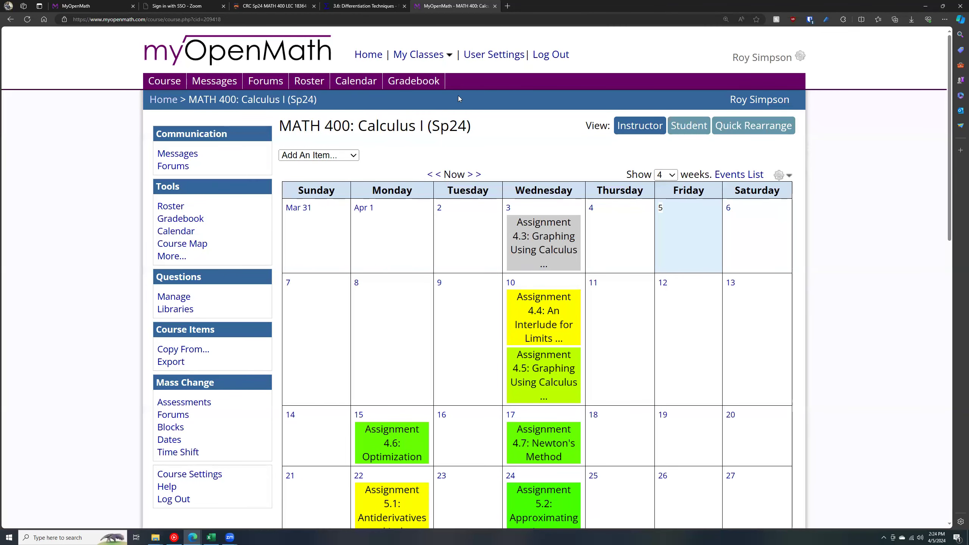